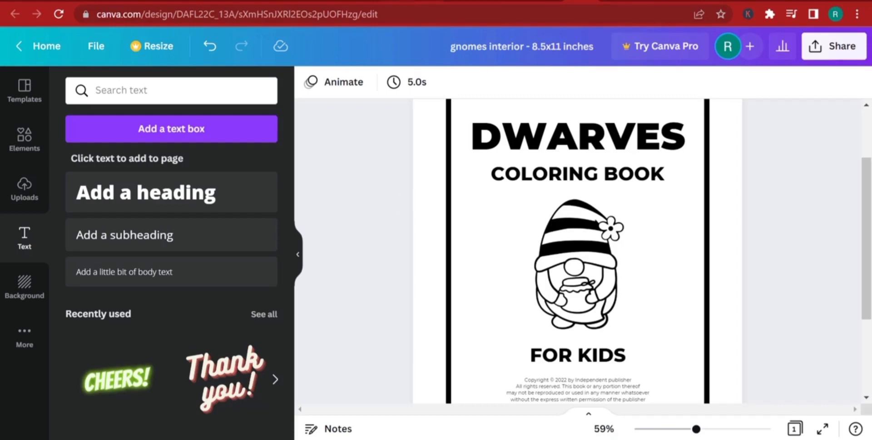
Switch to Creative Fabrica and examine the Bee Gnomes Digital Stamps product page, including its preview, included files and download option
left_click(398, 0)
scroll(345, 191, "up", 5)
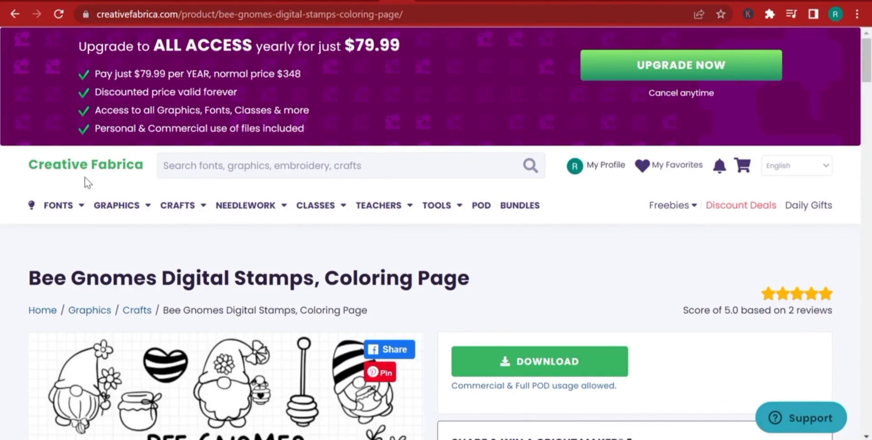
scroll(416, 327, "down", 3)
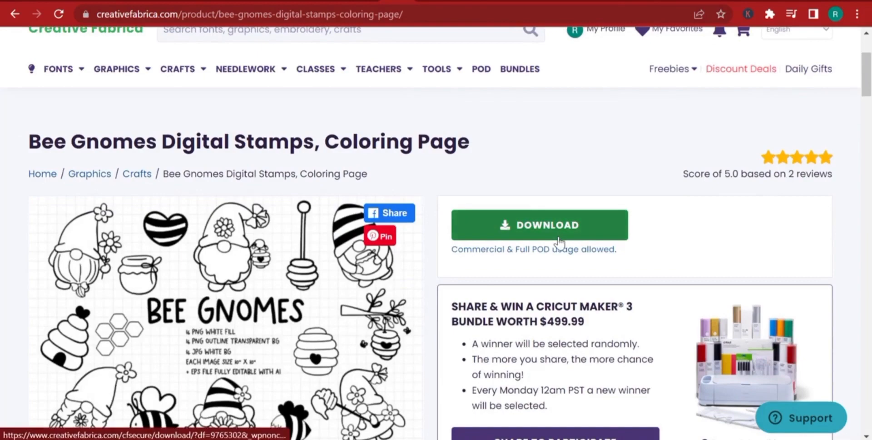
scroll(536, 233, "up", 3)
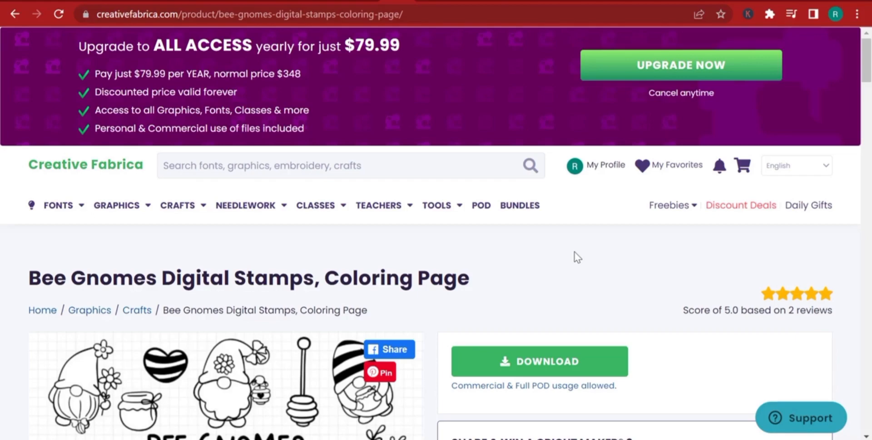
scroll(458, 141, "down", 5)
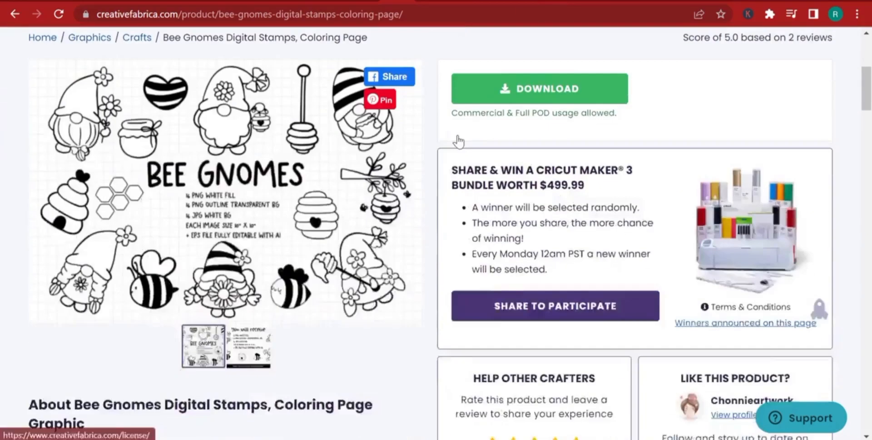
scroll(460, 141, "down", 11)
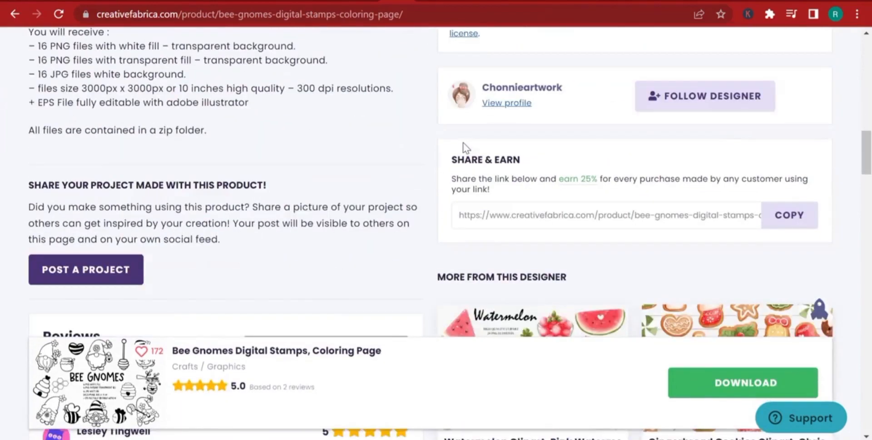
scroll(506, 132, "up", 9)
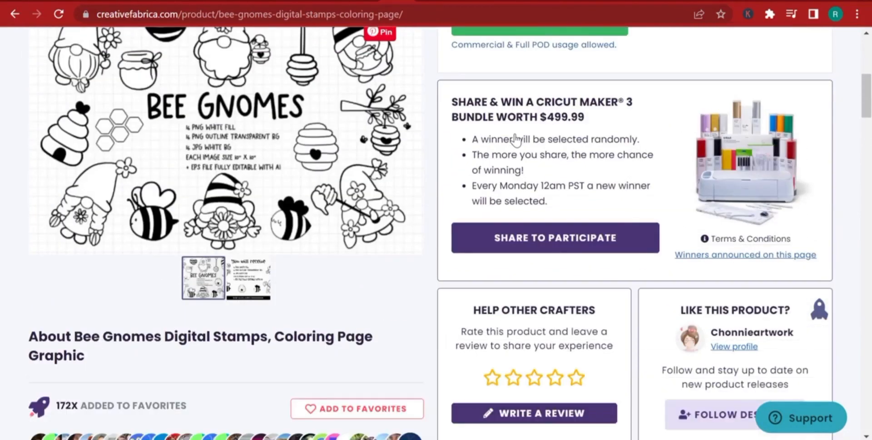
scroll(627, 129, "up", 6)
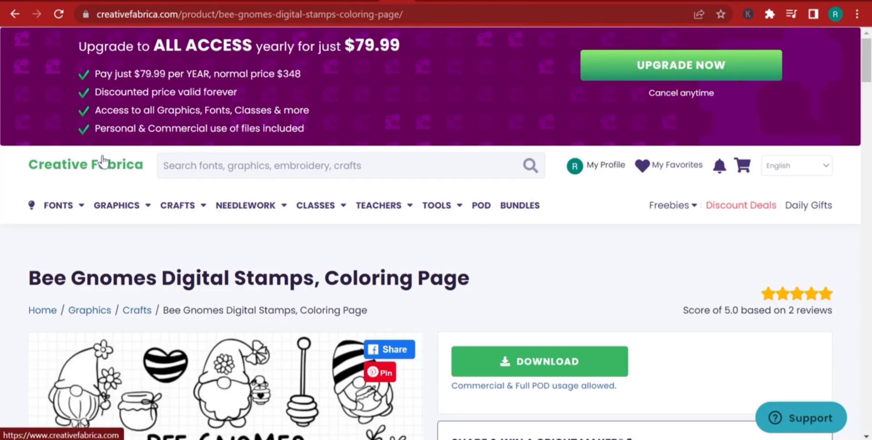
Copy the product title "Bee Gnomes Digital Stamps, Coloring Page" from the product page
double_click(277, 278)
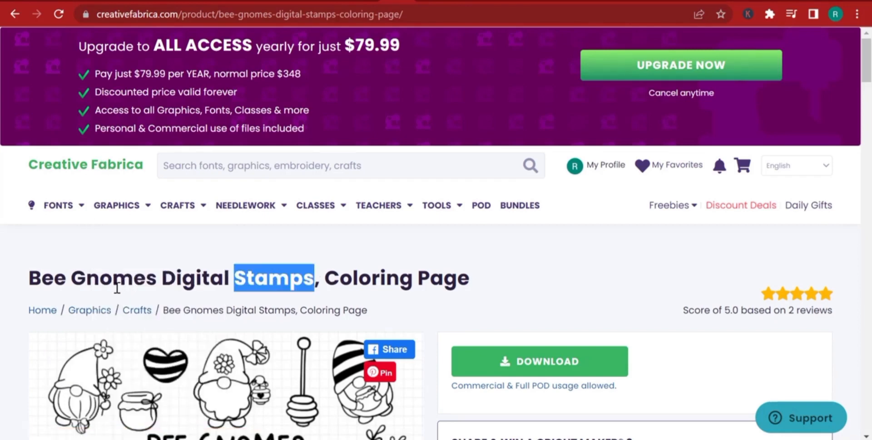
left_click(282, 252)
double_click(365, 275)
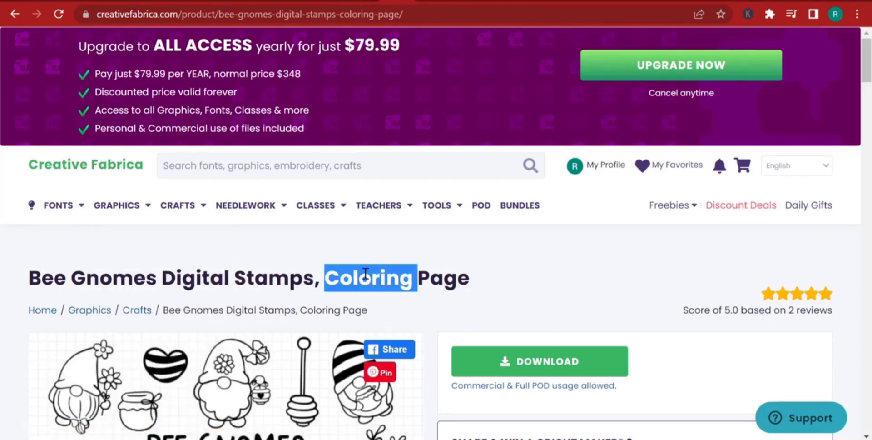
left_click(366, 275)
right_click(366, 275)
key("ctrl+c")
left_click(370, 286)
Search Creative Fabrica's home page for the copied title "Bee Gnomes Digital Stamps, Coloring Page" and open the matching product with the honey dipper gnomes
left_click(102, 167)
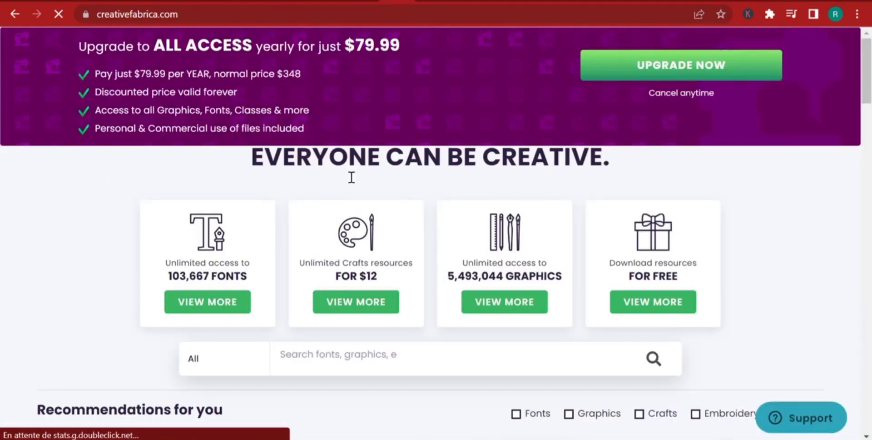
scroll(354, 327, "down", 3)
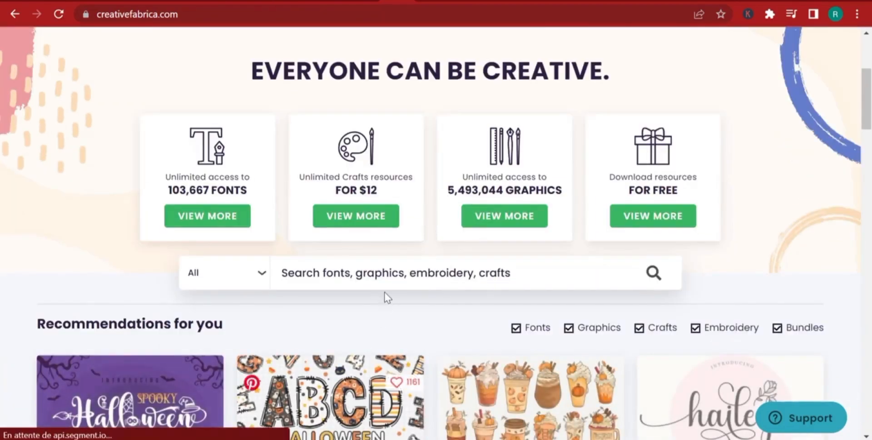
scroll(388, 272, "up", 5)
right_click(293, 167)
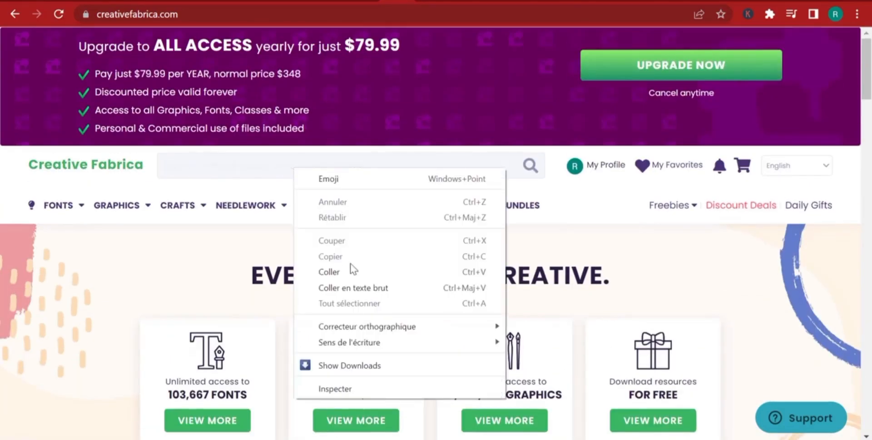
left_click(329, 272)
key("Return")
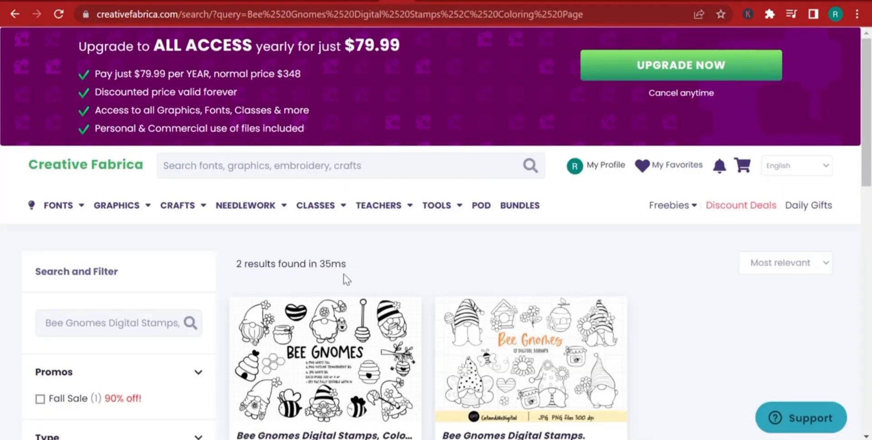
scroll(345, 279, "down", 3)
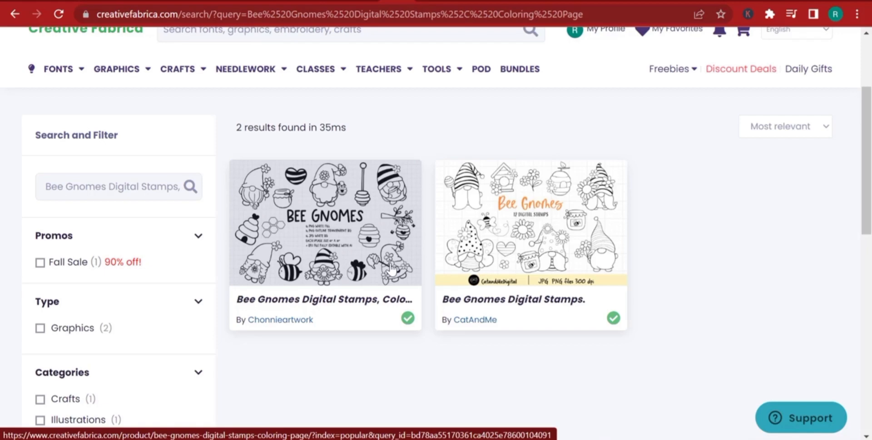
left_click(317, 255)
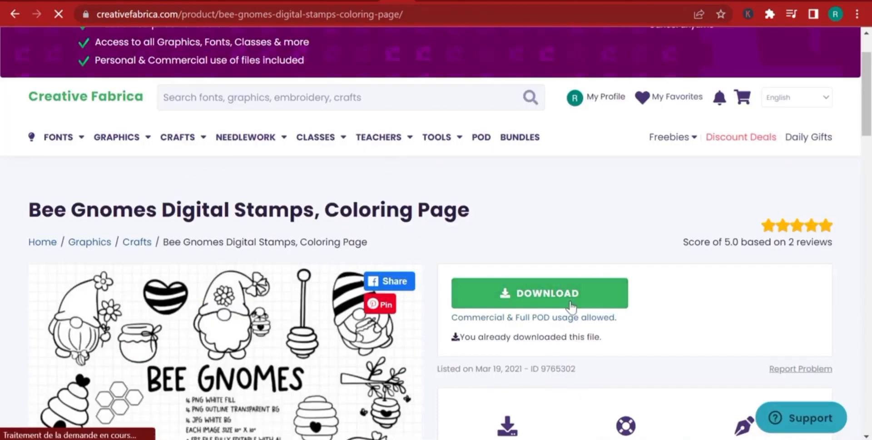
Switch to File Explorer and open the DIGITAL STAMPS folder in Téléchargements
mouse_move(385, 439)
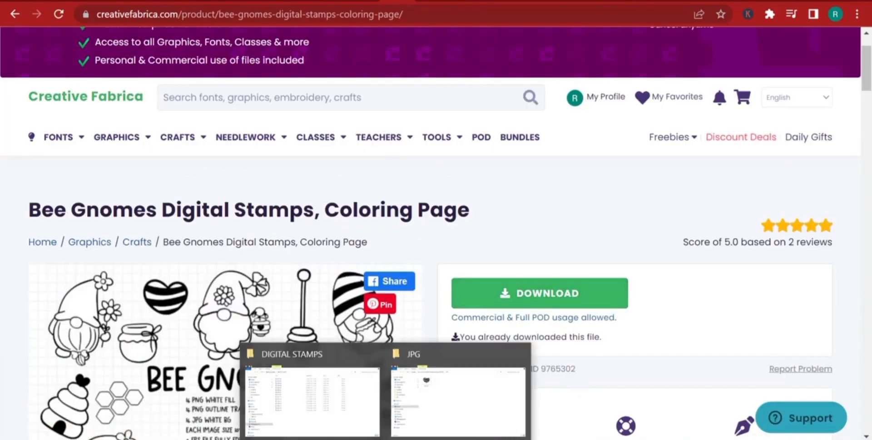
left_click(446, 402)
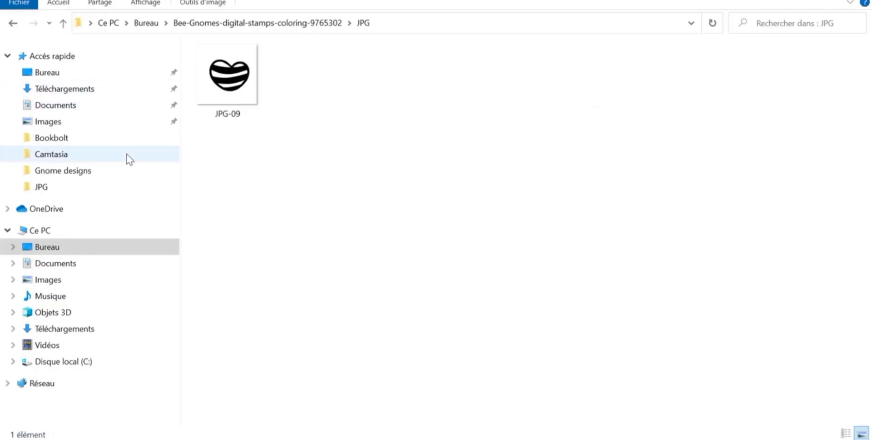
left_click(64, 88)
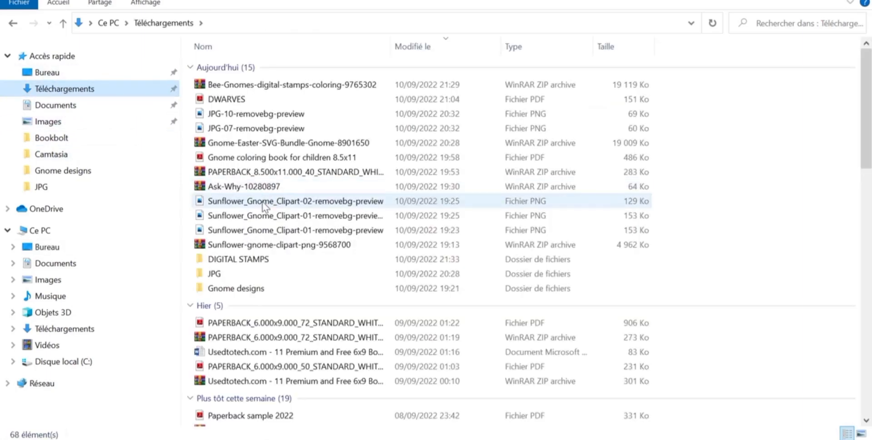
double_click(261, 259)
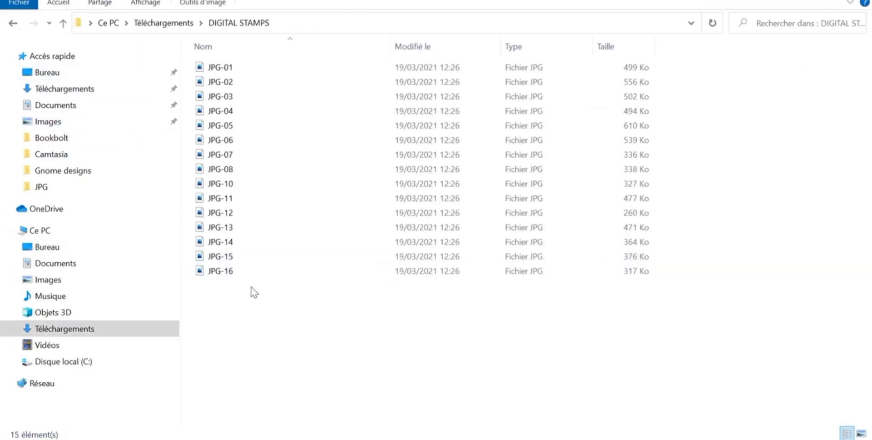
View the gnome and beehive JPG drawings in the DIGITAL STAMPS folder one after another, and close the image viewer
double_click(229, 81)
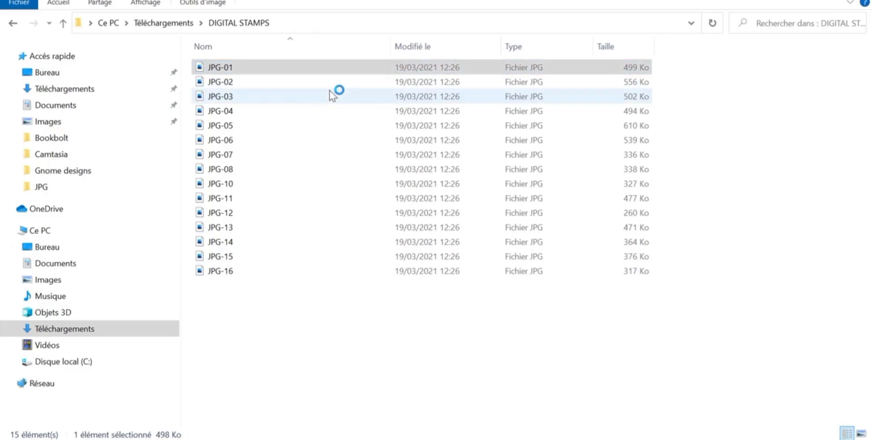
key("Right")
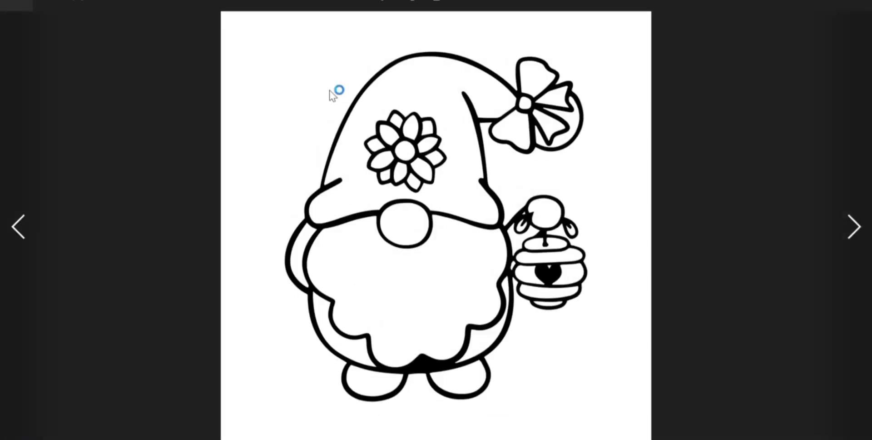
key("Right")
key("Right")
key("Right")
key("Right")
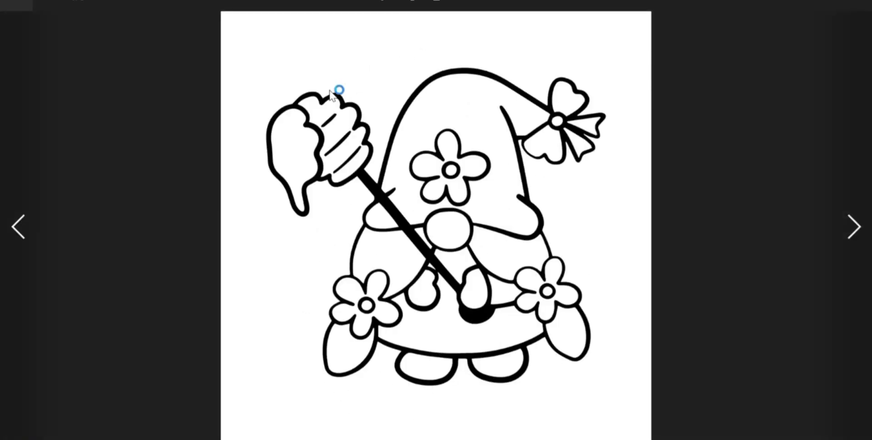
key("Right")
key("Right")
key("Right")
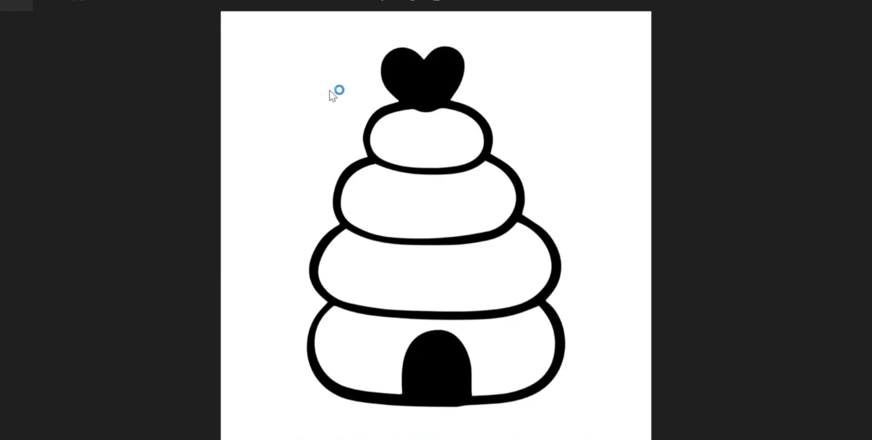
key("Right")
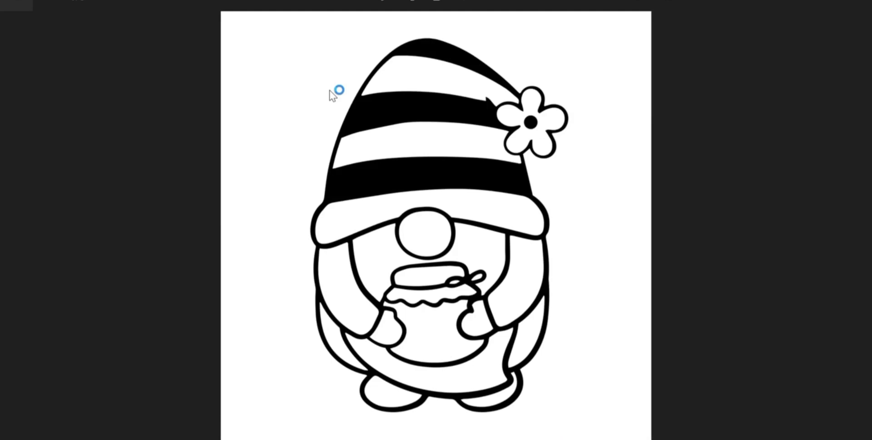
left_click(857, 1)
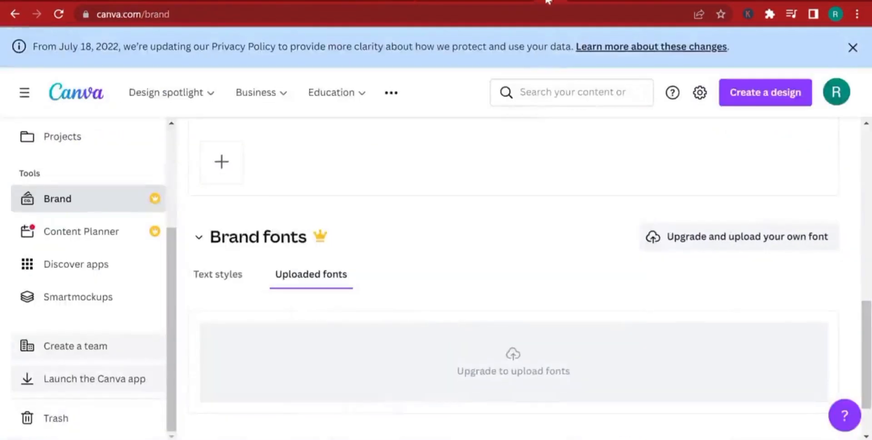
Create a new Canva design with a custom size of 8.5 × 11 in
left_click(774, 101)
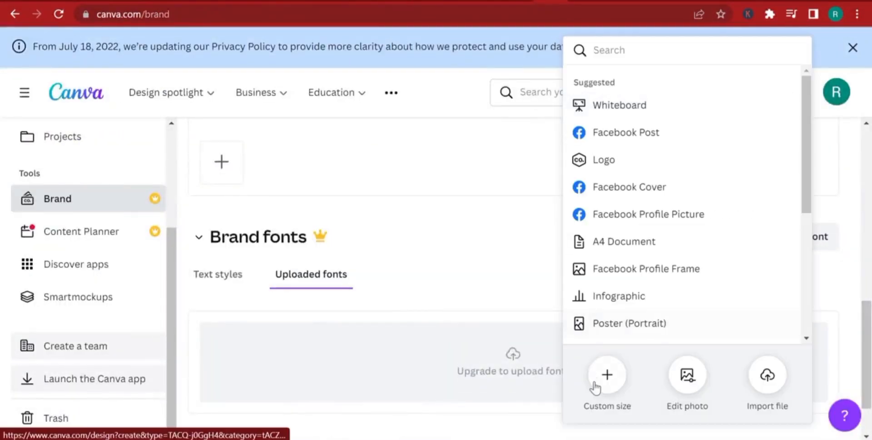
left_click(609, 385)
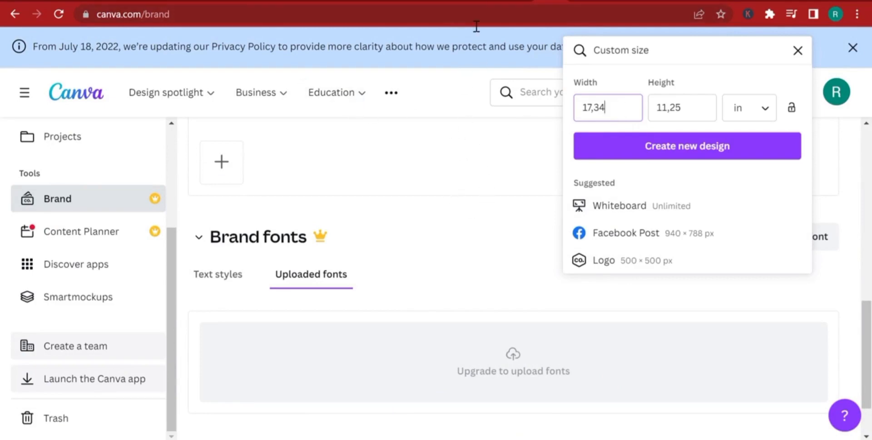
left_click_drag(607, 107, 522, 104)
double_click(599, 108)
type("8.5")
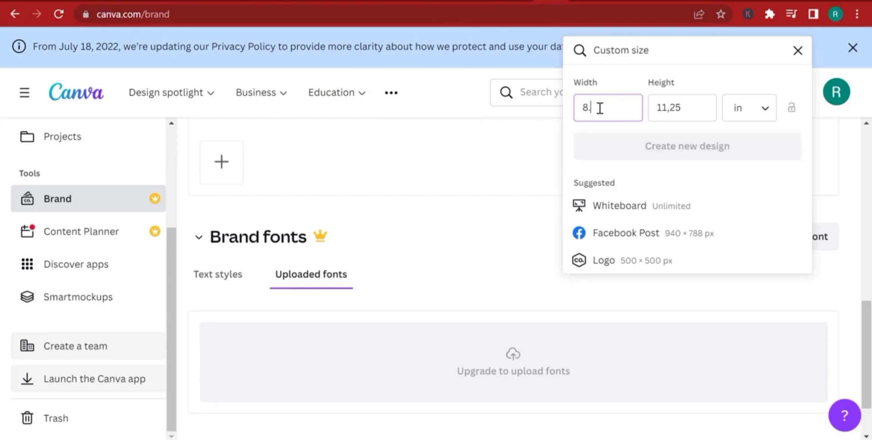
double_click(666, 107)
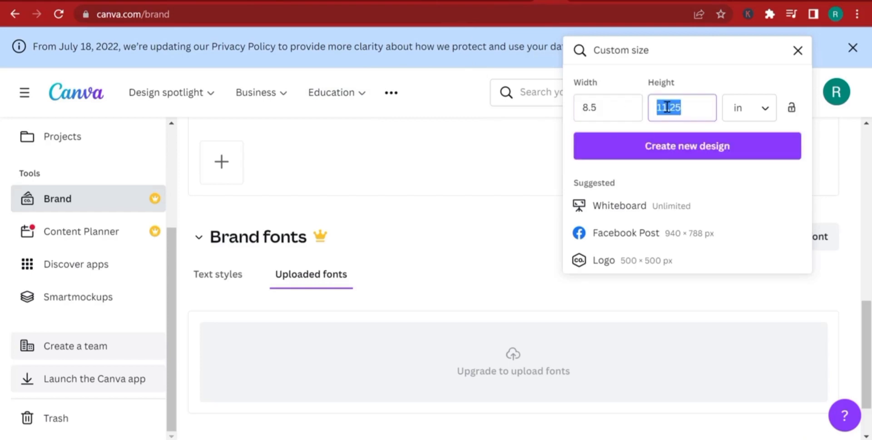
type("11")
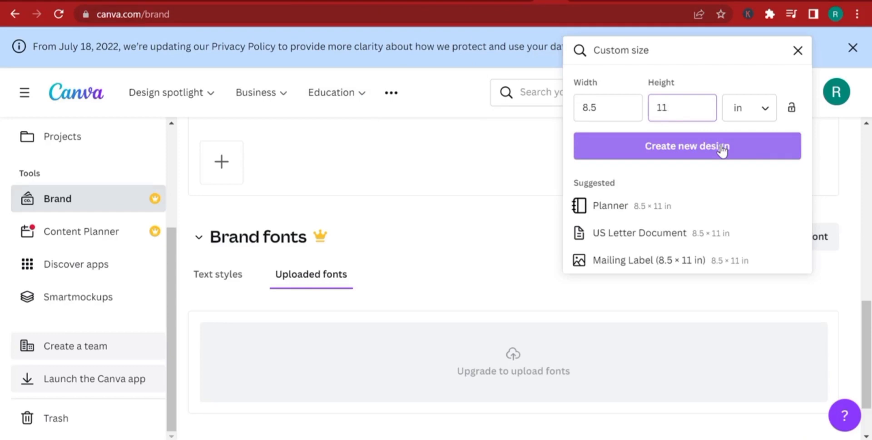
left_click(722, 150)
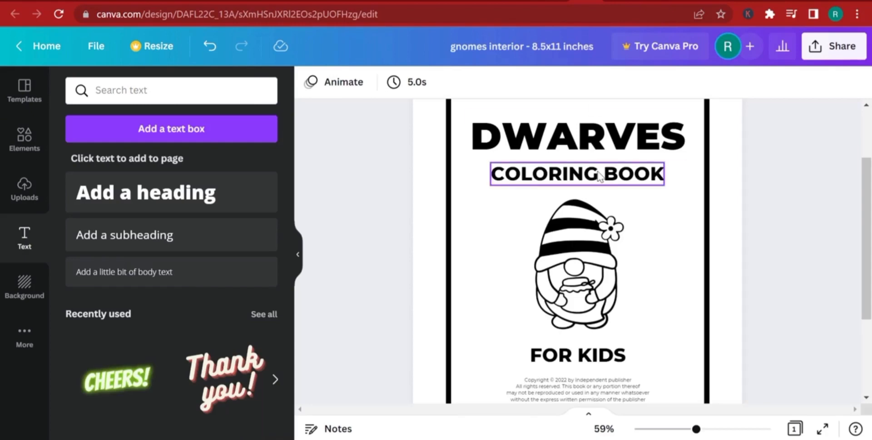
Review the DWARVES title page in the gnomes interior design and return to the blank 8.5 × 11 in design
scroll(604, 172, "up", 2)
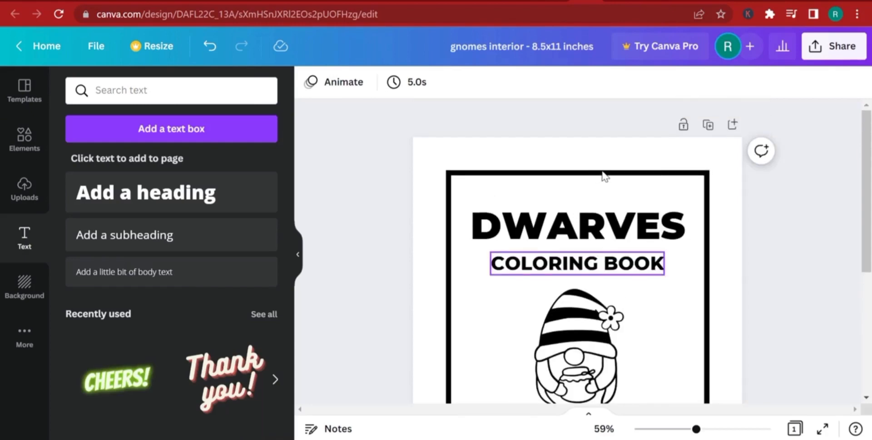
scroll(604, 172, "down", 2)
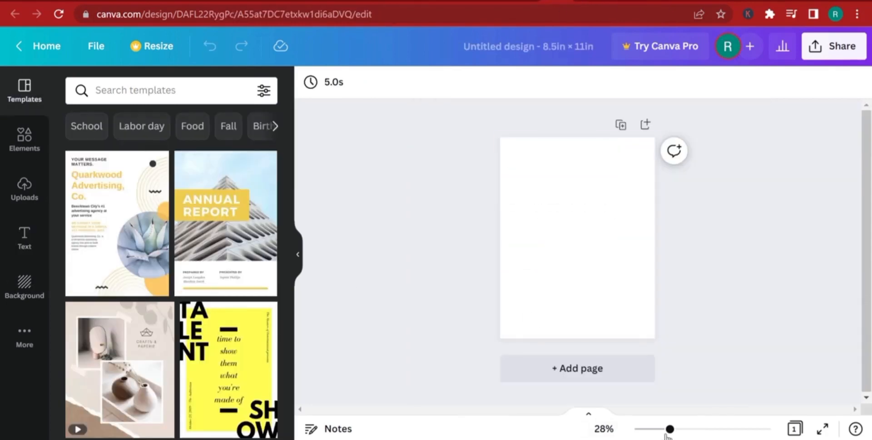
left_click_drag(671, 431, 683, 430)
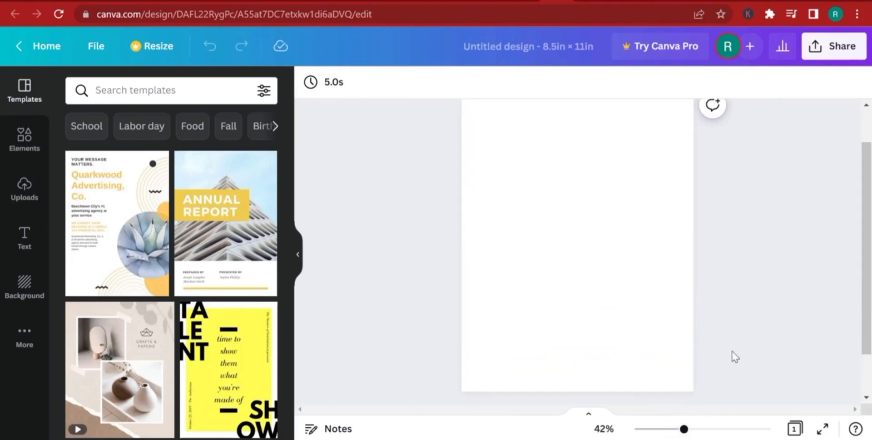
scroll(827, 278, "down", 1)
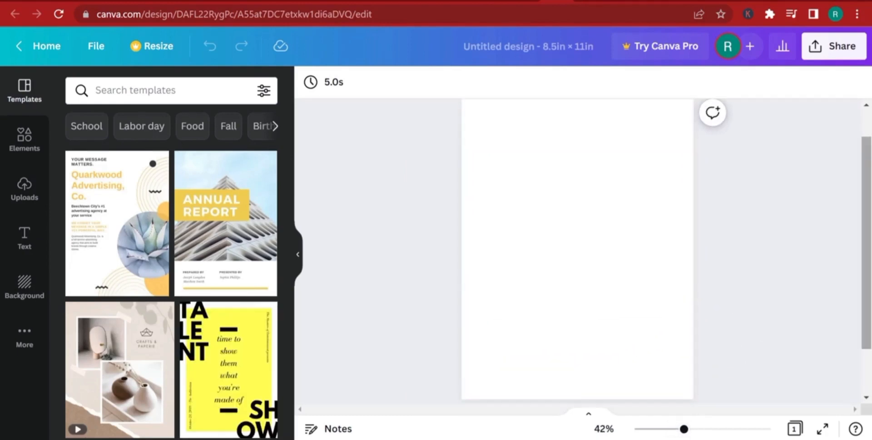
Add a heading to the blank page in Montserrat Extra-Bold reading "DWARVES"
left_click(25, 236)
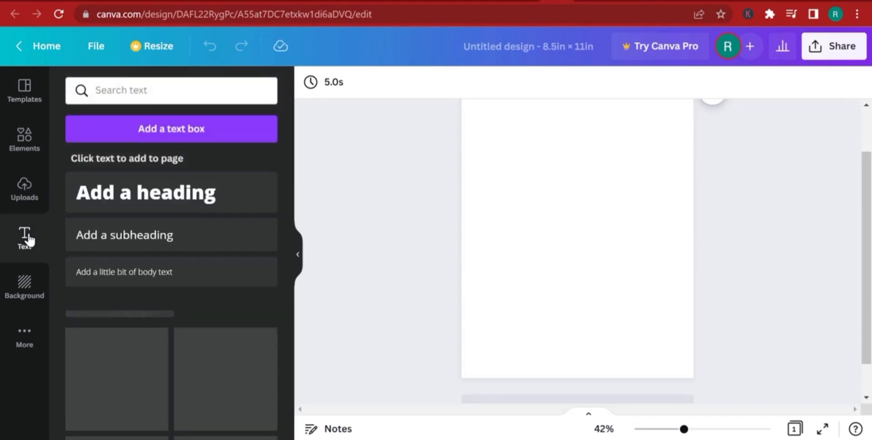
left_click(129, 197)
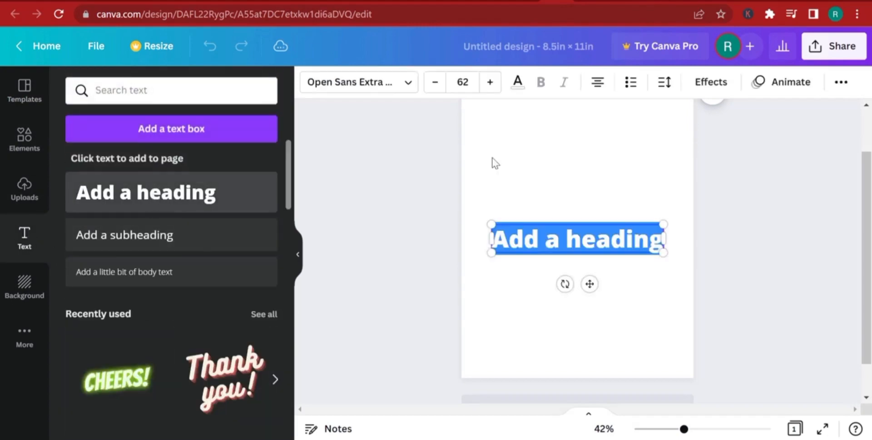
left_click(360, 91)
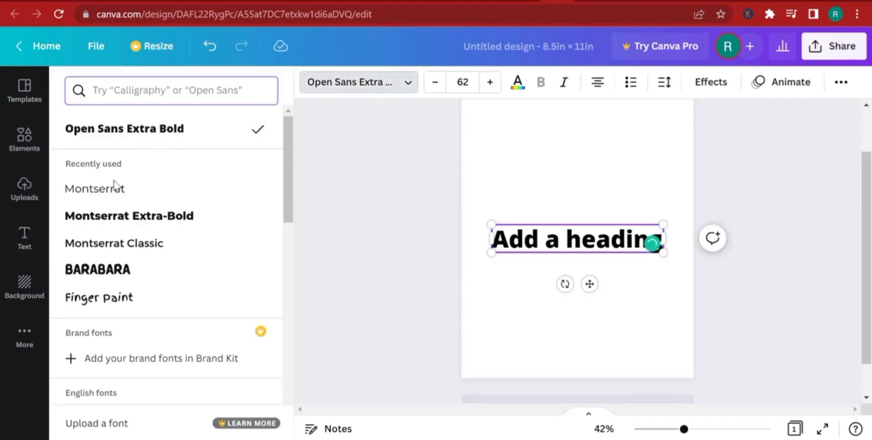
left_click(106, 190)
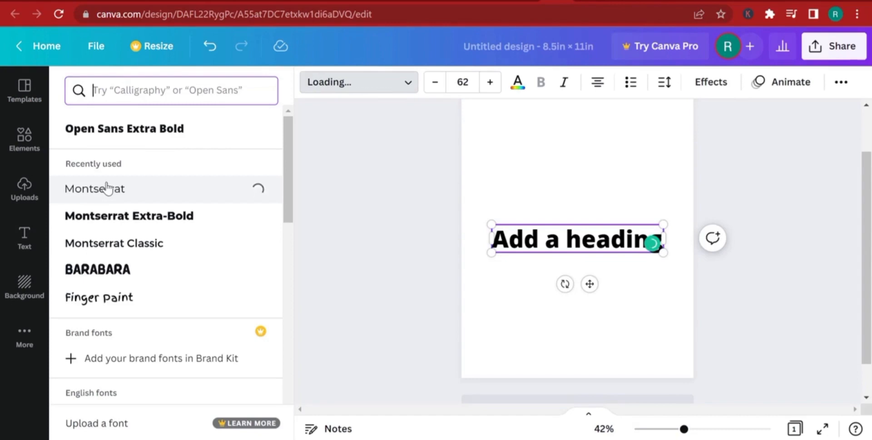
left_click(136, 223)
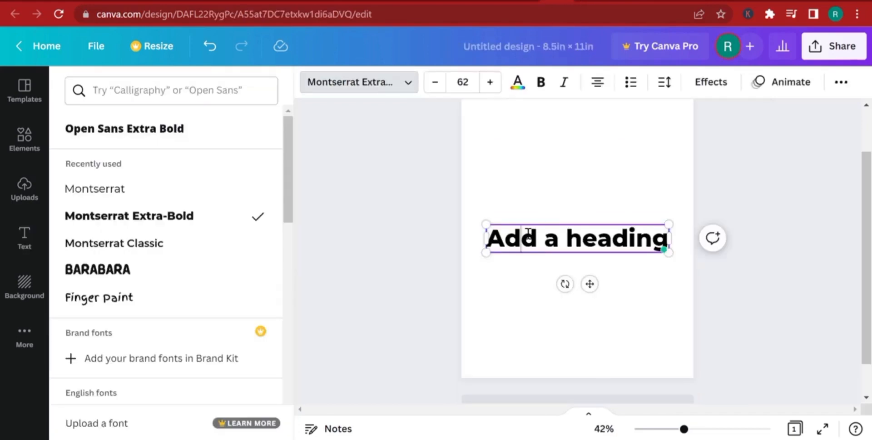
triple_click(529, 233)
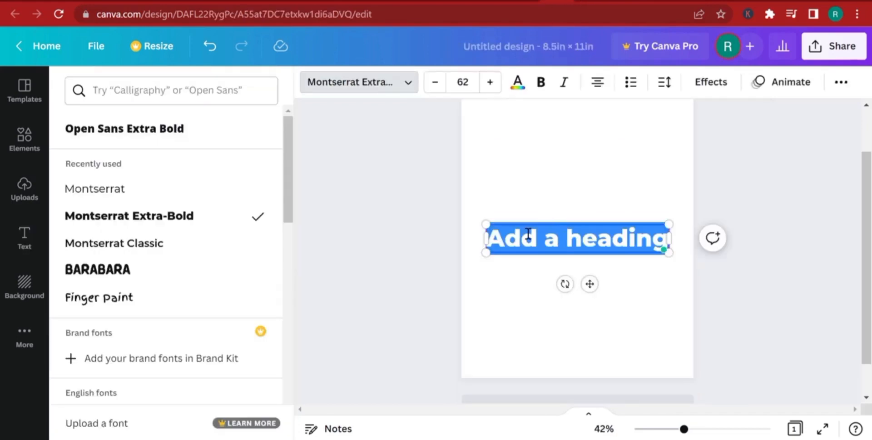
type("DWARVES")
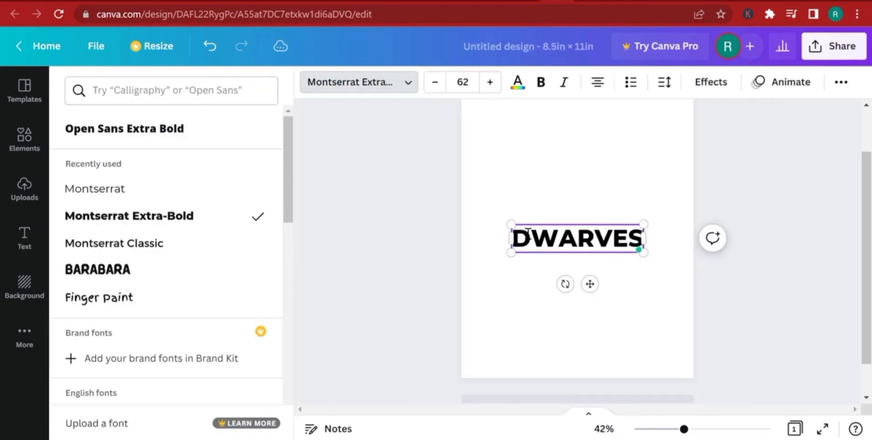
Set the DWARVES heading's font size to 70 and move it up, centred near the top of the page
left_click(462, 81)
left_click(458, 80)
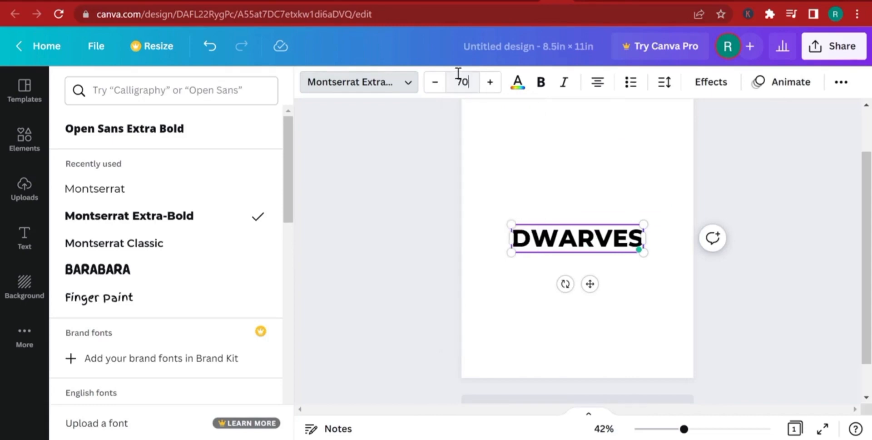
key("Return")
left_click_drag(579, 248, 577, 188)
left_click(552, 245)
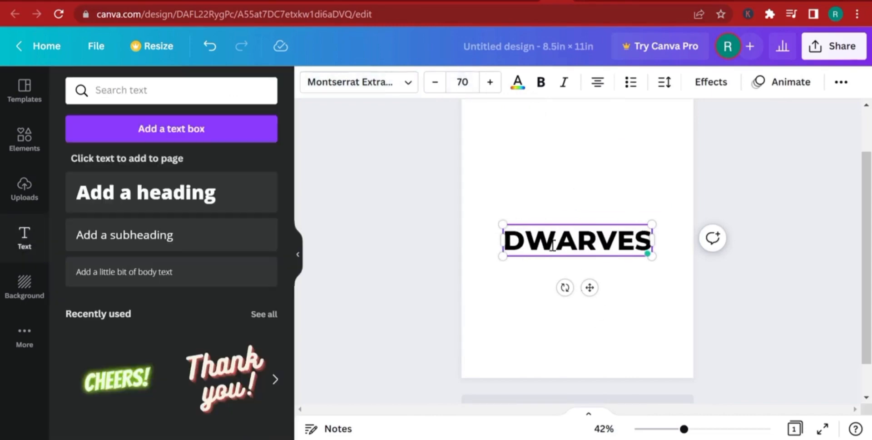
left_click_drag(586, 241, 588, 128)
scroll(749, 255, "up", 2)
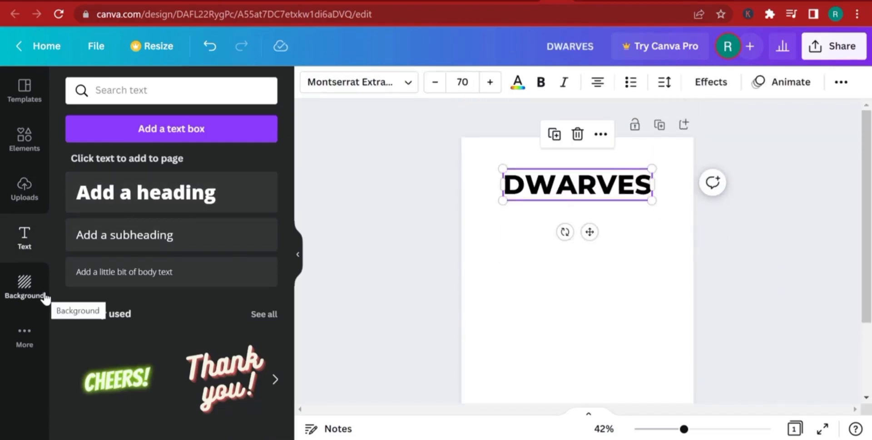
Search the elements library for "rectangle"
left_click(31, 149)
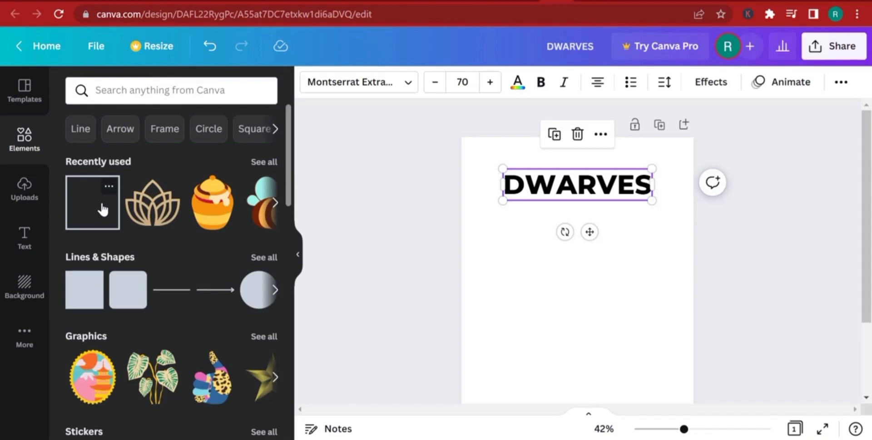
left_click(141, 93)
type("SQ")
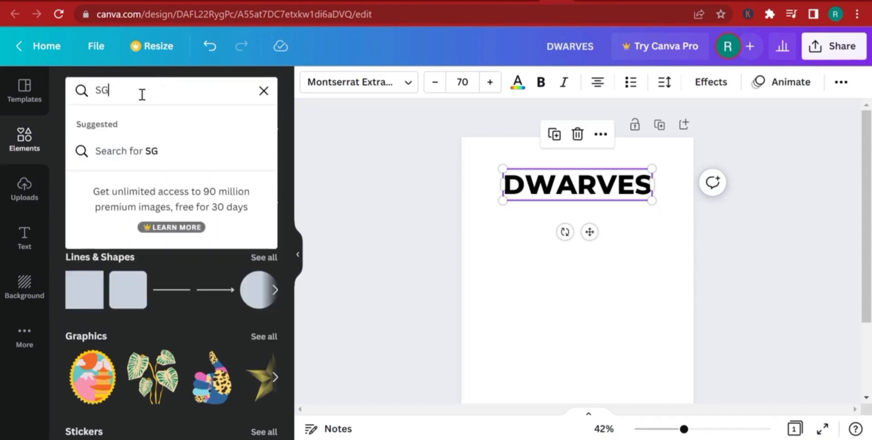
key("BackSpace")
key("BackSpace")
type("RECTA")
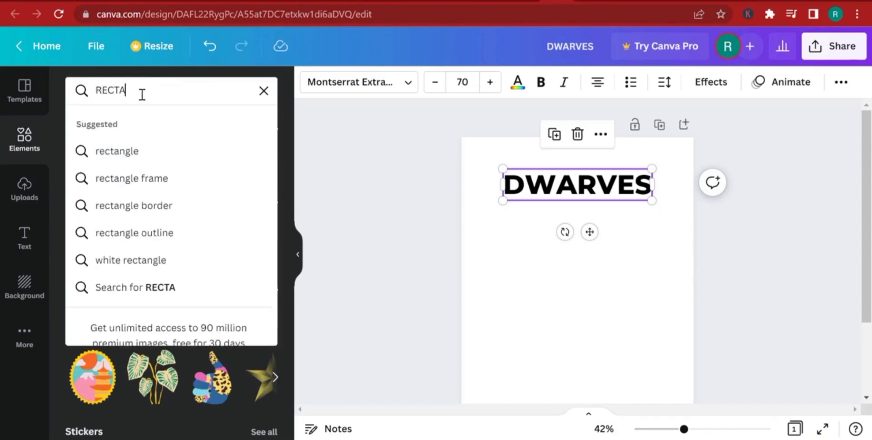
key("Down")
key("Down")
key("Up")
key("Return")
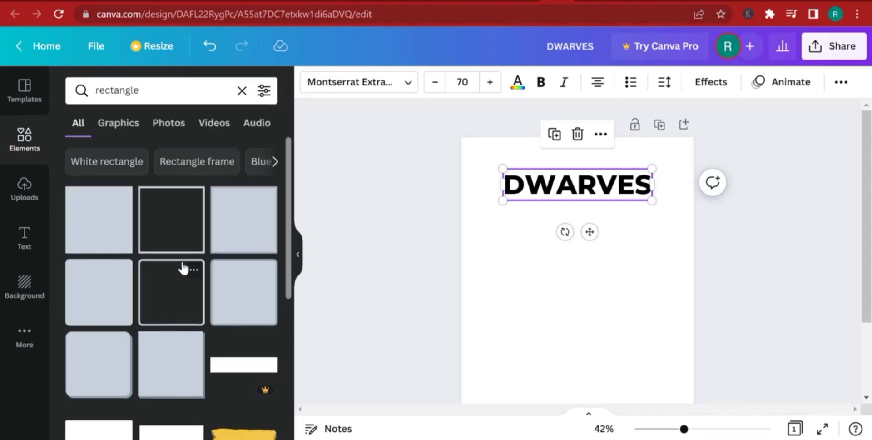
Add the sharp-cornered outline square to the page and recolour its border dark purple
left_click(177, 222)
left_click(311, 82)
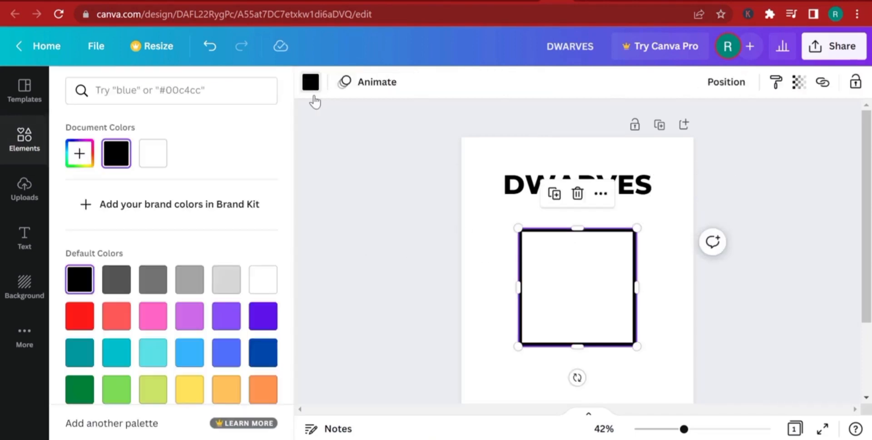
left_click(262, 315)
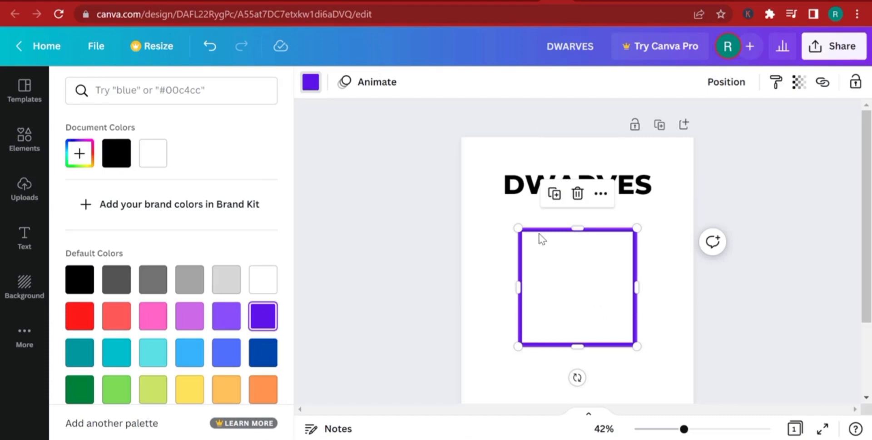
Position the purple outline around the heading and stretch it into a tall frame that follows the page margins
left_click_drag(556, 268, 535, 246)
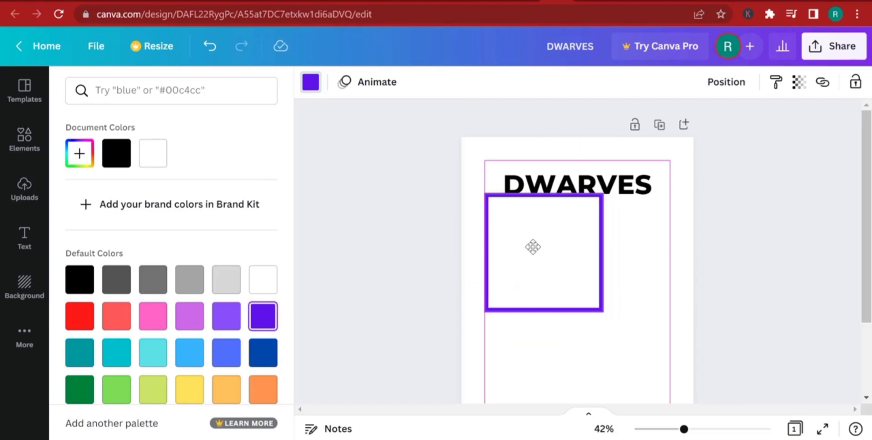
left_click_drag(532, 247, 547, 220)
left_click_drag(603, 218, 662, 235)
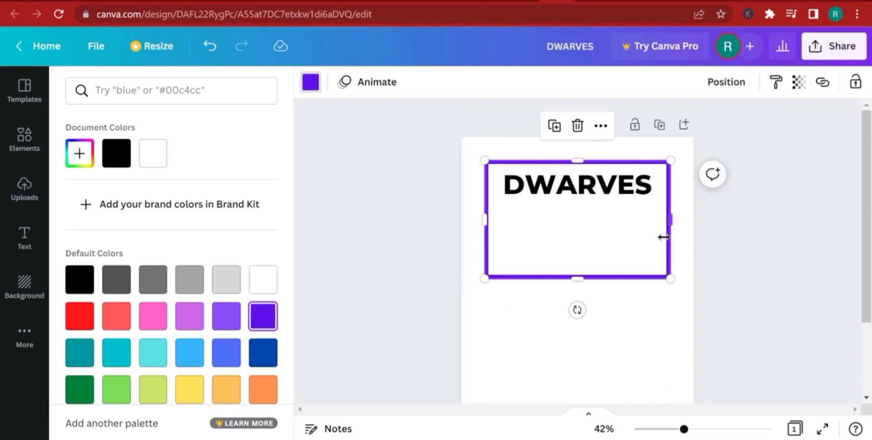
scroll(602, 223, "down", 2)
left_click_drag(582, 178, 586, 300)
scroll(654, 295, "up", 3)
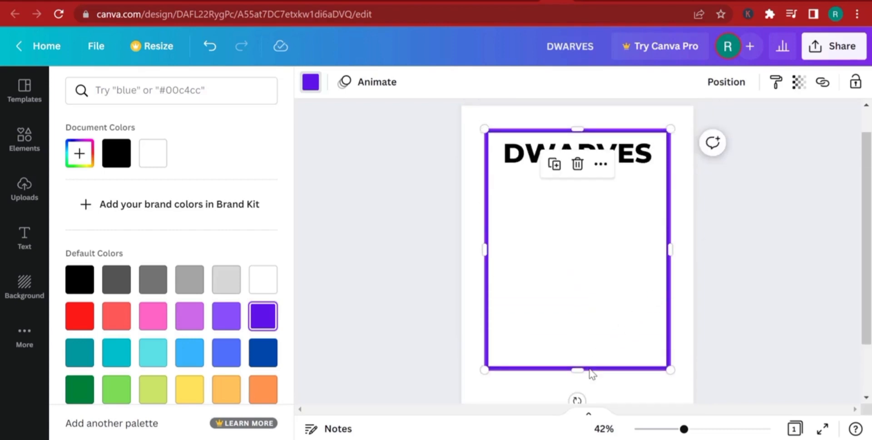
left_click_drag(584, 378, 602, 380)
scroll(600, 363, "down", 2)
scroll(600, 362, "up", 2)
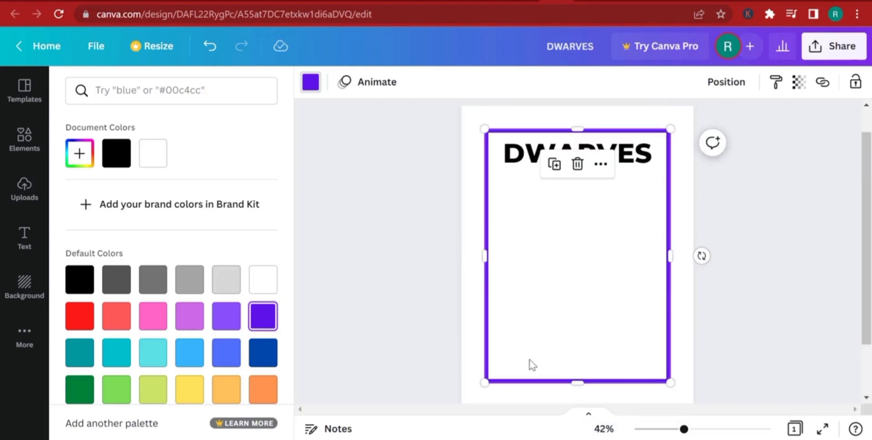
left_click_drag(514, 315, 509, 309)
Duplicate the DWARVES heading, place the copy directly below it and change its text to "COLORING BOOK"
left_click(636, 160)
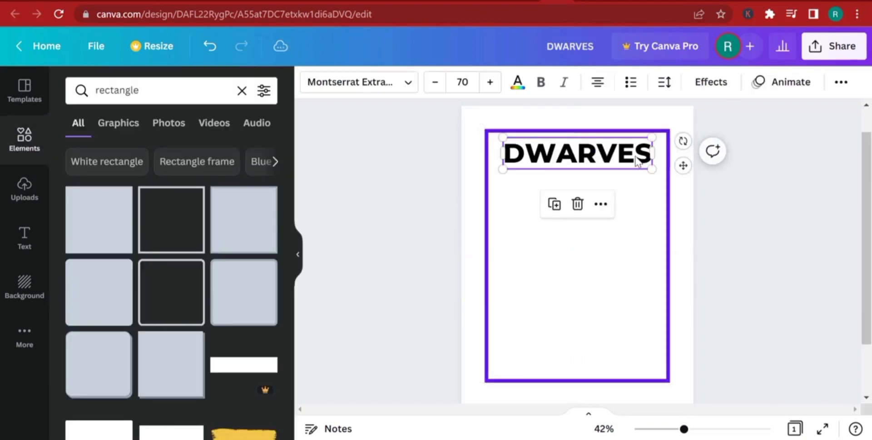
left_click(553, 204)
left_click_drag(585, 172, 581, 191)
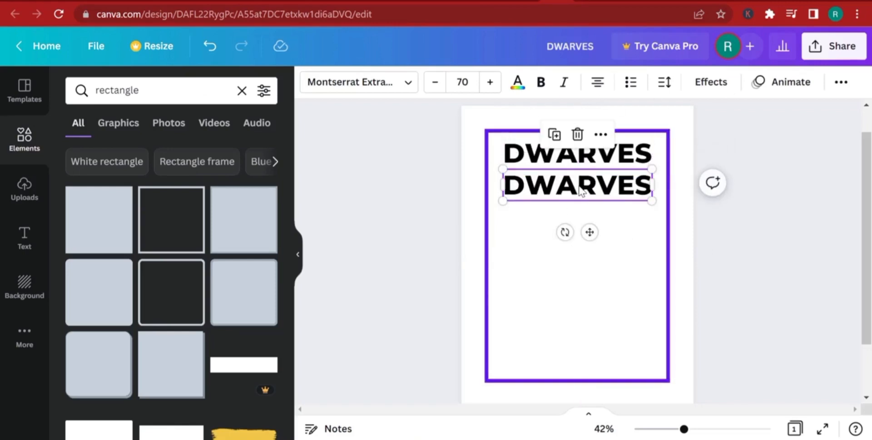
double_click(581, 191)
type("COLORING BOOK")
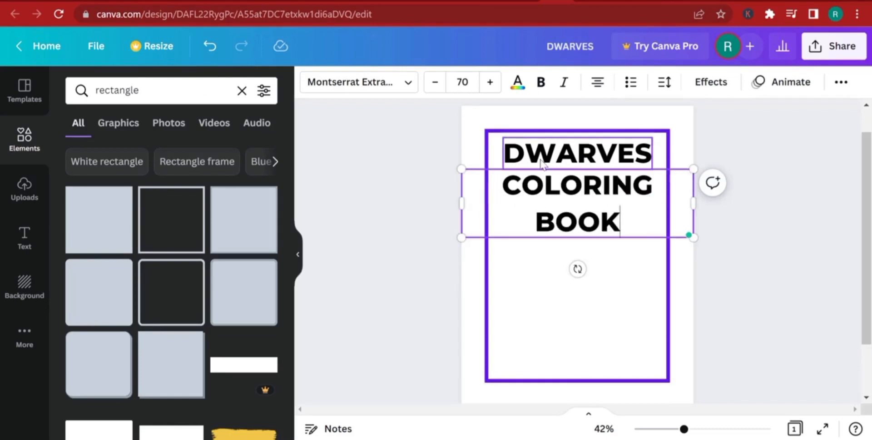
Set the font size of the COLORING BOOK text to 35
triple_click(587, 186)
left_click(467, 79)
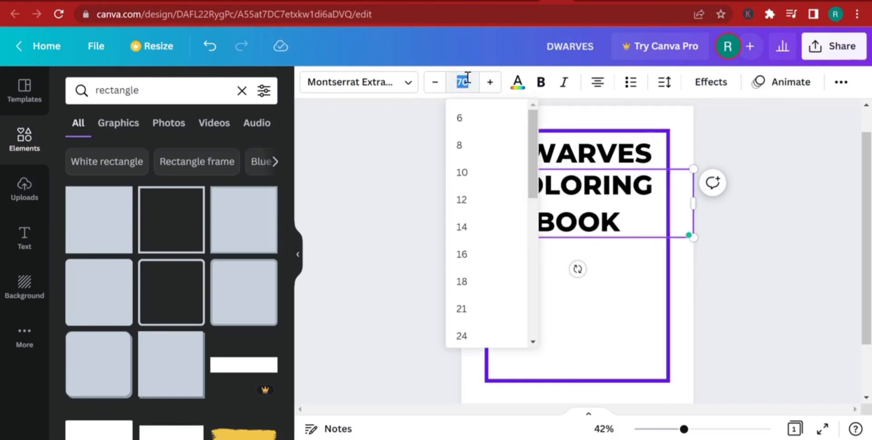
type("35")
key("Return")
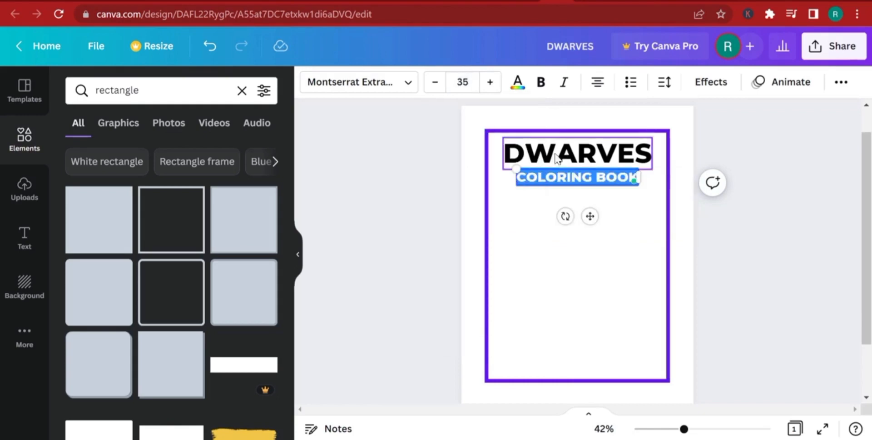
left_click(812, 227)
Duplicate the COLORING BOOK text, move the copy to the lower part of the frame and change it to "FOR KIDS"
left_click(621, 178)
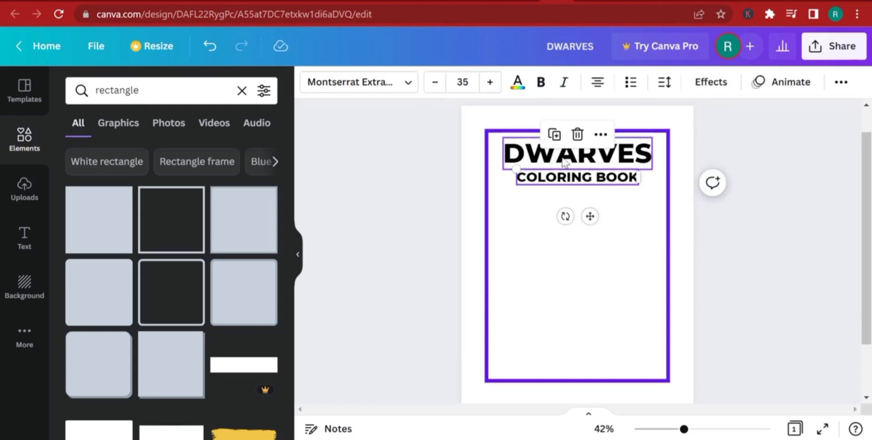
left_click(554, 134)
left_click_drag(572, 189, 570, 314)
double_click(571, 316)
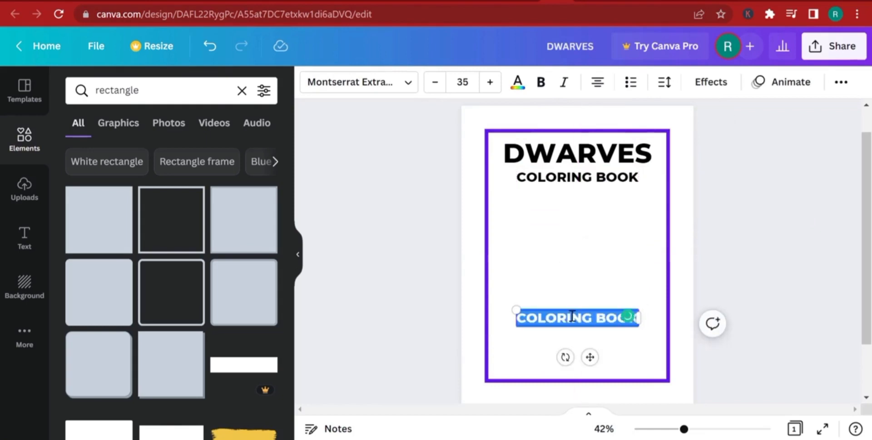
type("FOR CHI")
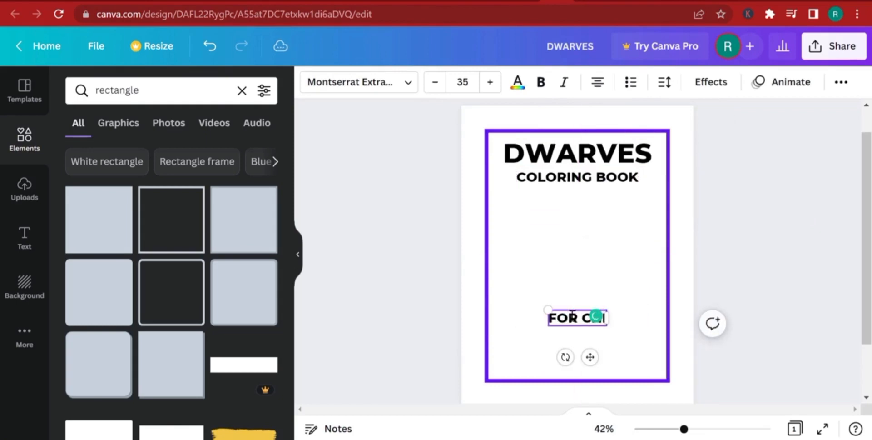
key("BackSpace")
key("BackSpace")
type("KIDS")
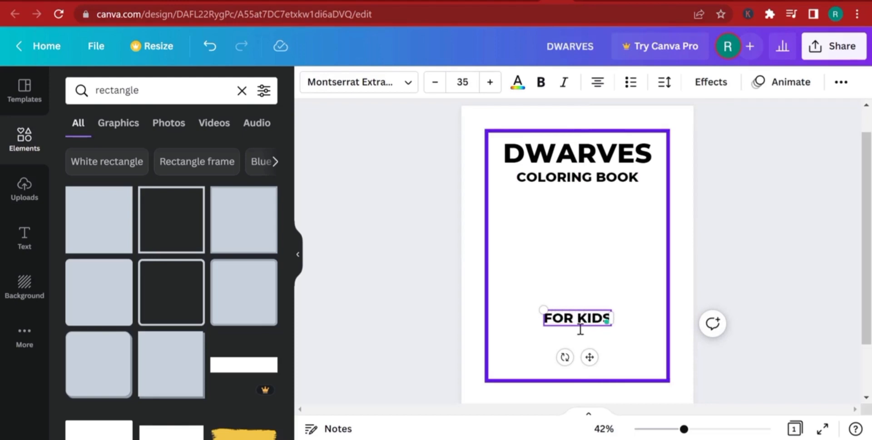
left_click(763, 249)
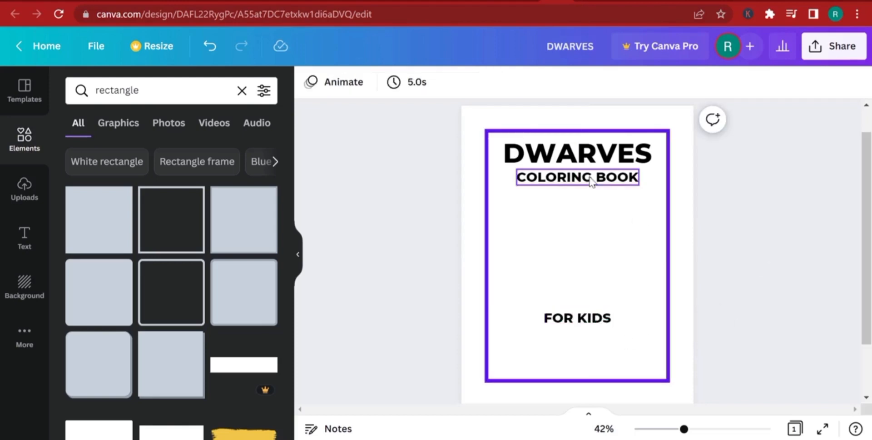
Move COLORING BOOK and DWARVES slightly lower to space the two title lines inside the frame, keeping them centred
left_click(593, 186)
left_click_drag(585, 188, 567, 175)
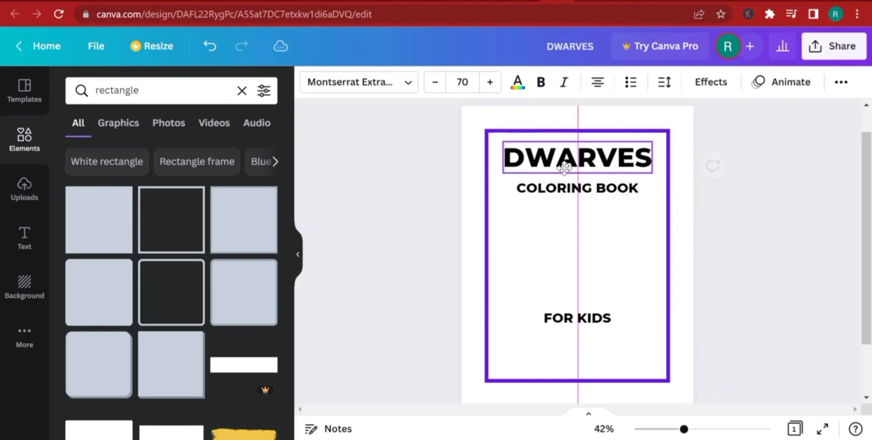
left_click(773, 253)
Look through the uploaded images for the gnome, bee and beehive drawings
left_click(25, 199)
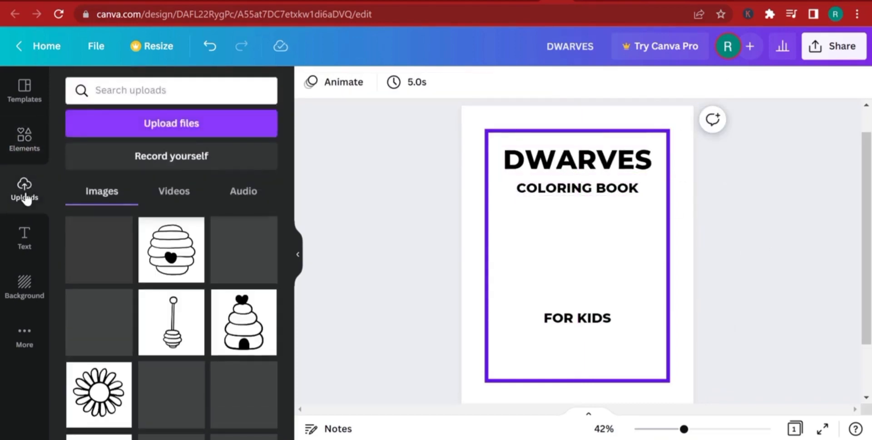
scroll(208, 290, "down", 3)
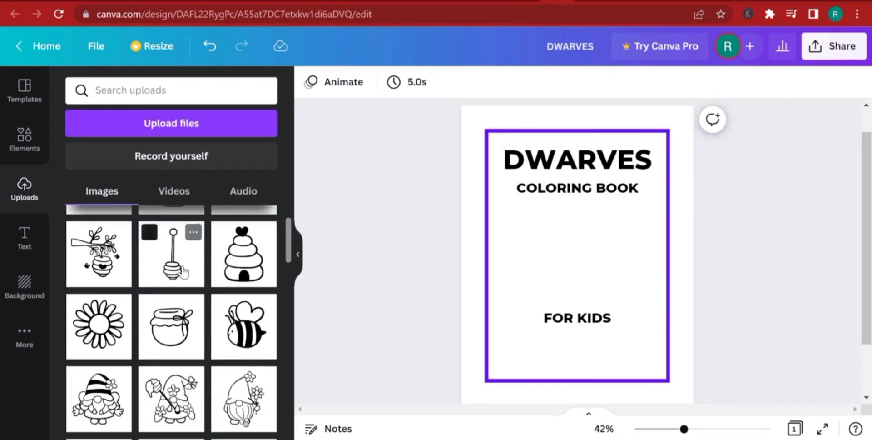
scroll(218, 312, "down", 3)
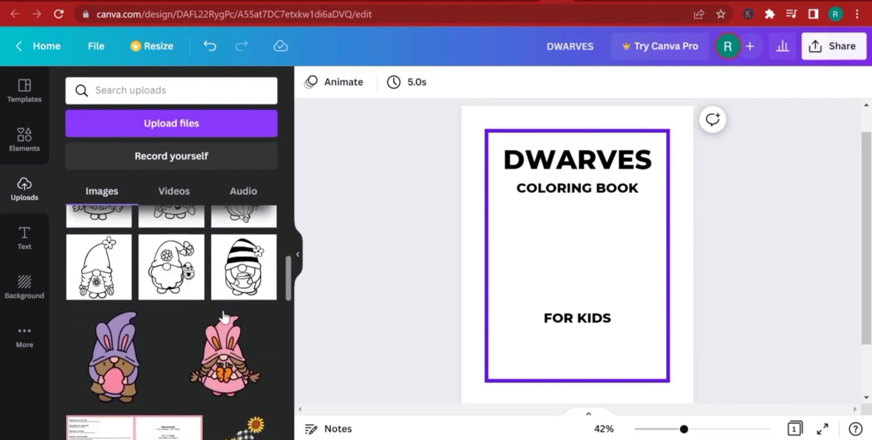
scroll(214, 302, "up", 3)
scroll(211, 294, "up", 3)
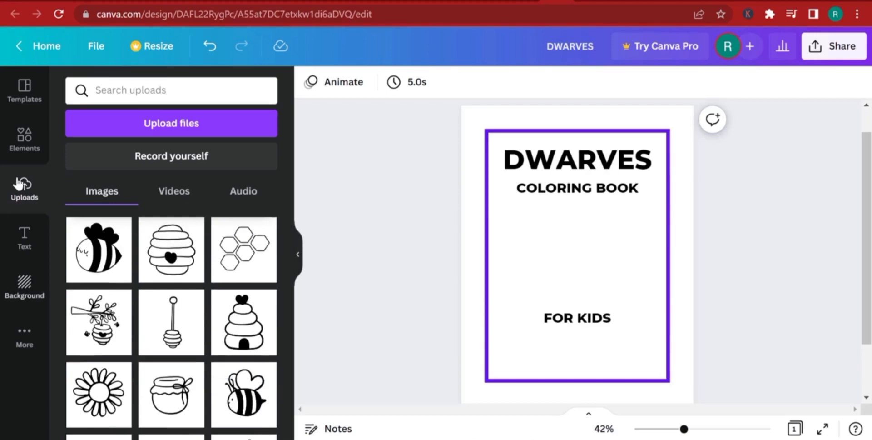
Add the uploaded gnome holding a flower to the title page, shrink it and centre it between COLORING BOOK and FOR KIDS
left_click(155, 128)
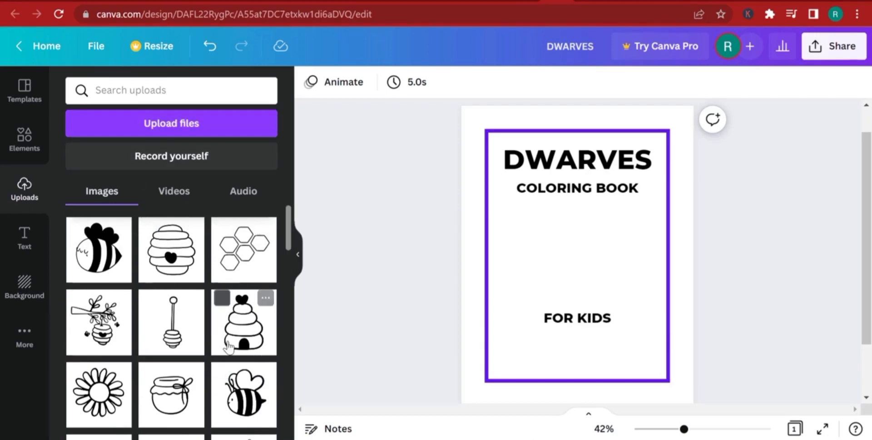
scroll(259, 409, "down", 2)
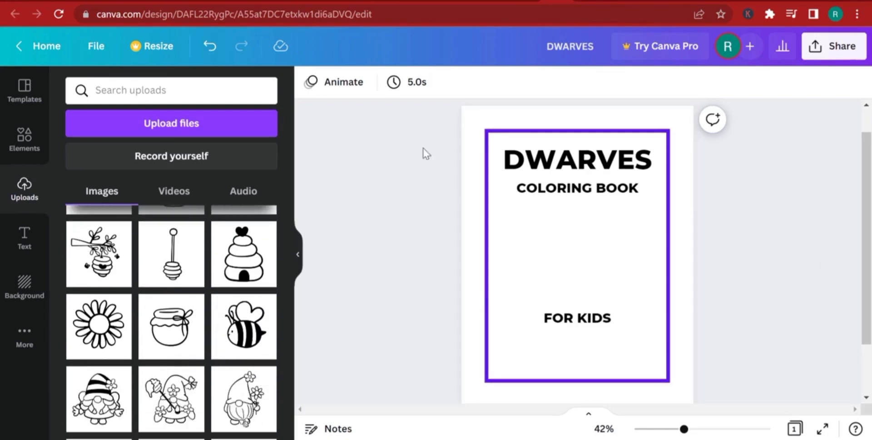
mouse_move(193, 380)
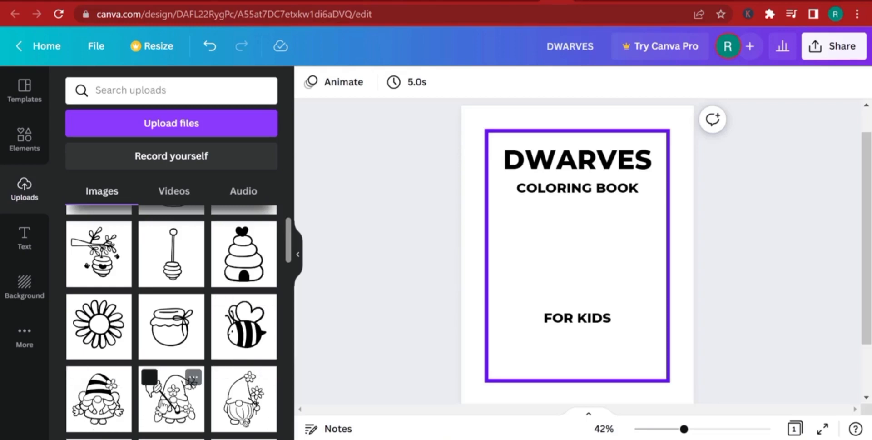
left_click(244, 399)
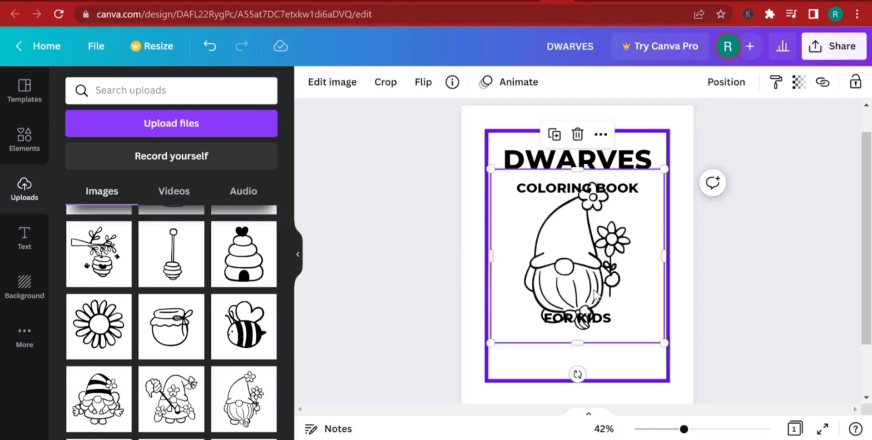
left_click_drag(645, 325, 617, 292)
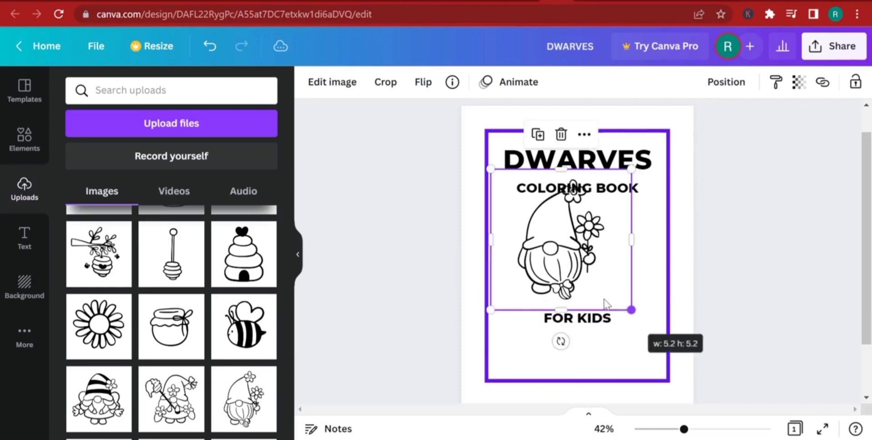
mouse_move(568, 268)
left_mouse_down()
mouse_move(590, 280)
mouse_move(581, 285)
mouse_move(582, 276)
left_mouse_up()
left_click_drag(648, 315, 636, 304)
left_click_drag(569, 271, 574, 280)
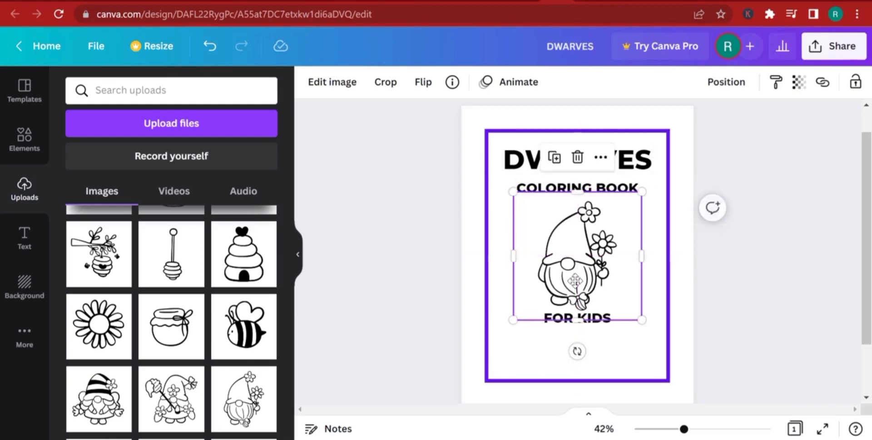
Move the FOR KIDS text slightly lower so it sits just beneath the gnome, keeping it centred
left_click(688, 315)
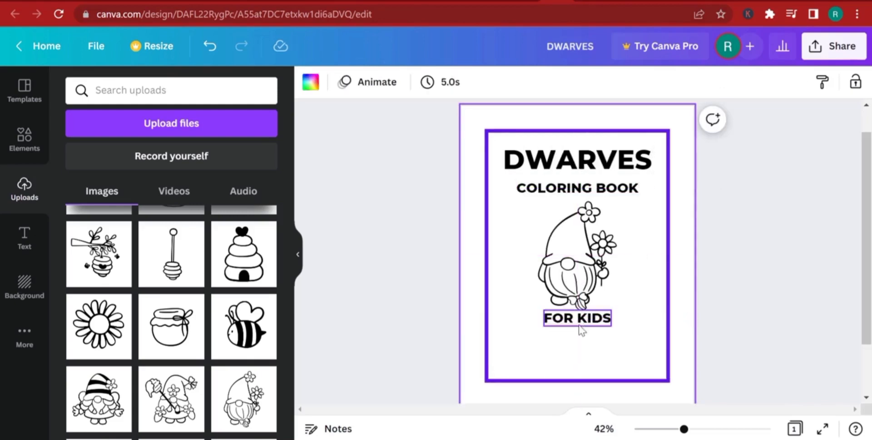
mouse_move(580, 327)
left_mouse_down()
mouse_move(580, 341)
mouse_move(579, 331)
left_mouse_up()
left_click(724, 311)
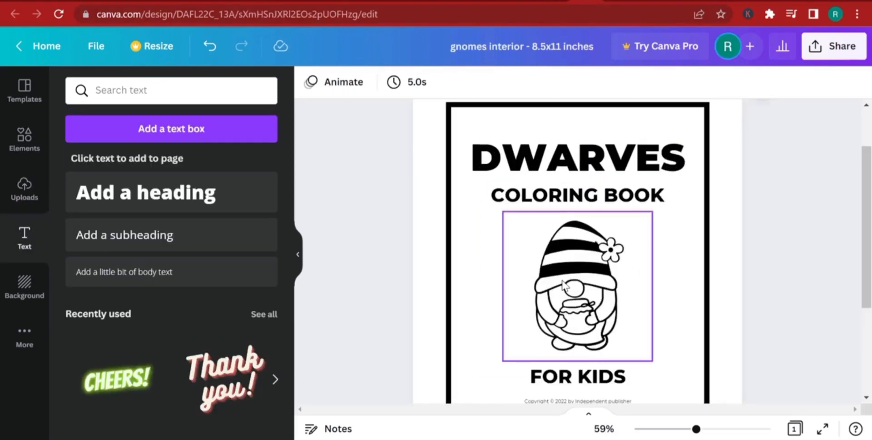
Check the copyright notice in the gnomes interior sample design, and copy the five-line sample notice from thebookdesigner.com copyright page
scroll(615, 329, "down", 3)
left_click(586, 277)
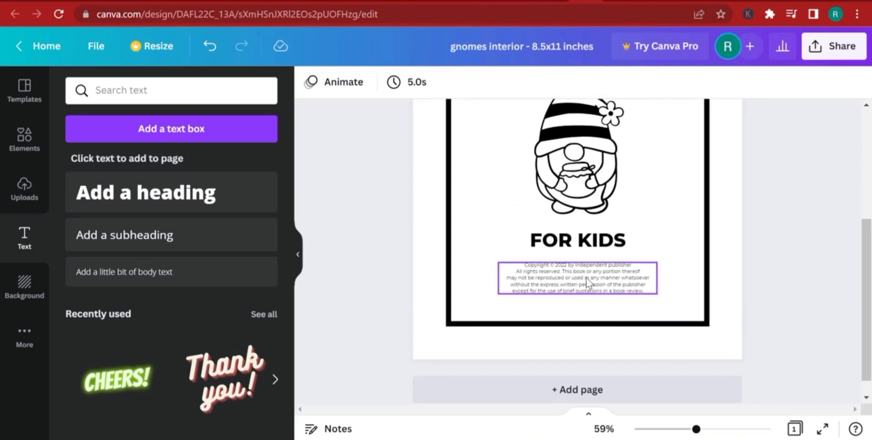
left_click(610, 2)
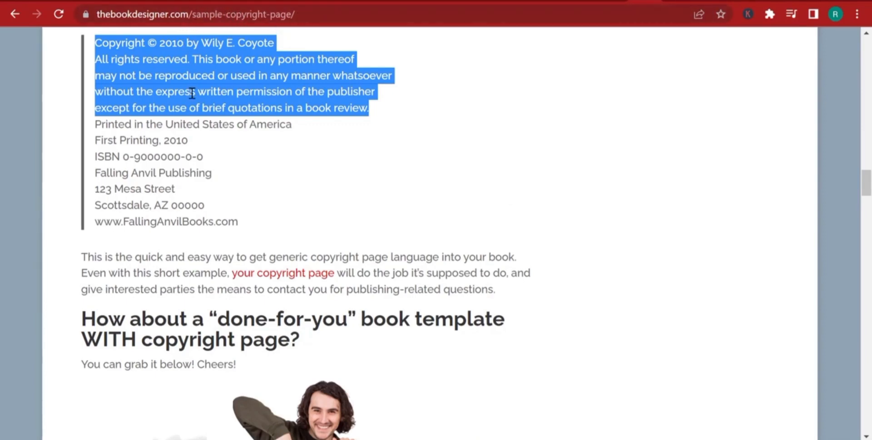
right_click(176, 90)
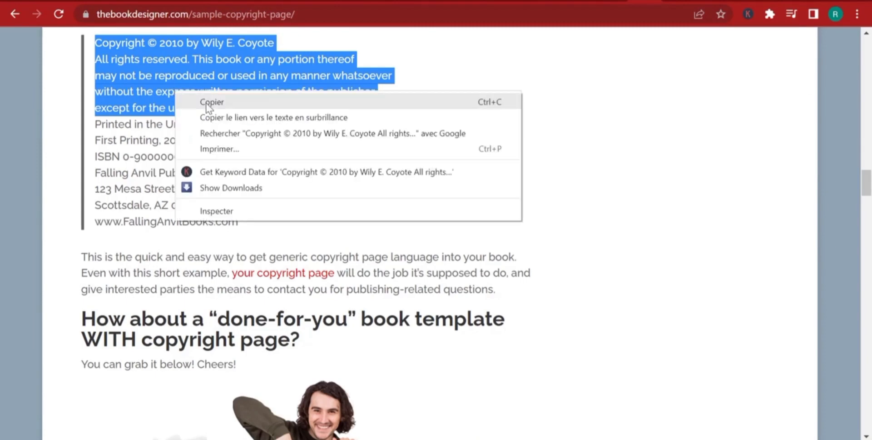
left_click(210, 102)
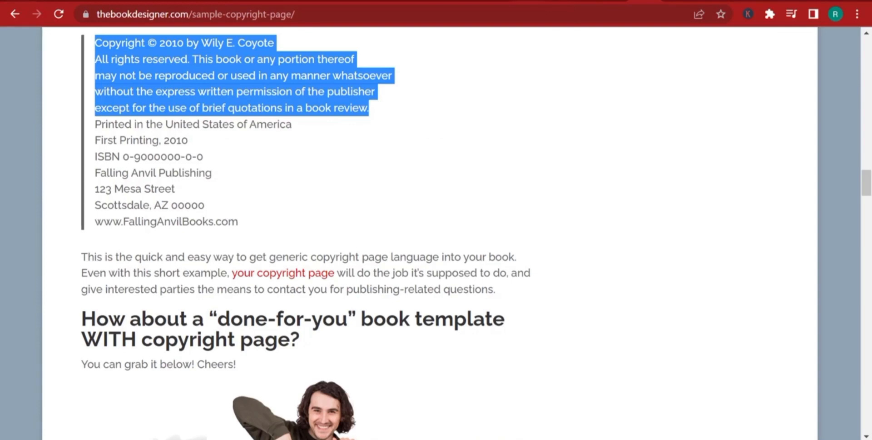
Back in the DWARVES design, add a body text box beneath FOR KIDS and replace its text with the copied copyright notice
left_click(526, 1)
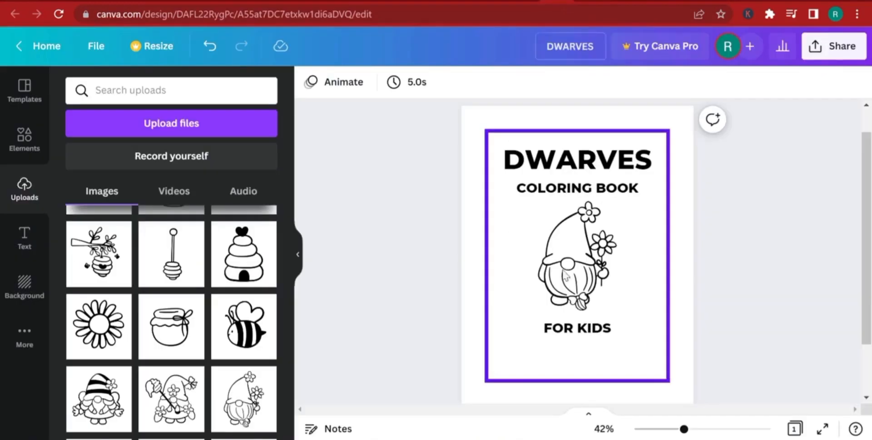
left_click(27, 232)
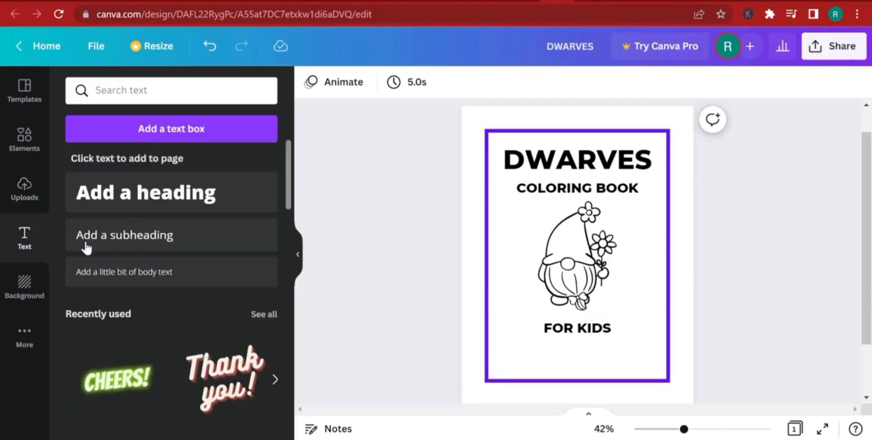
left_click(164, 271)
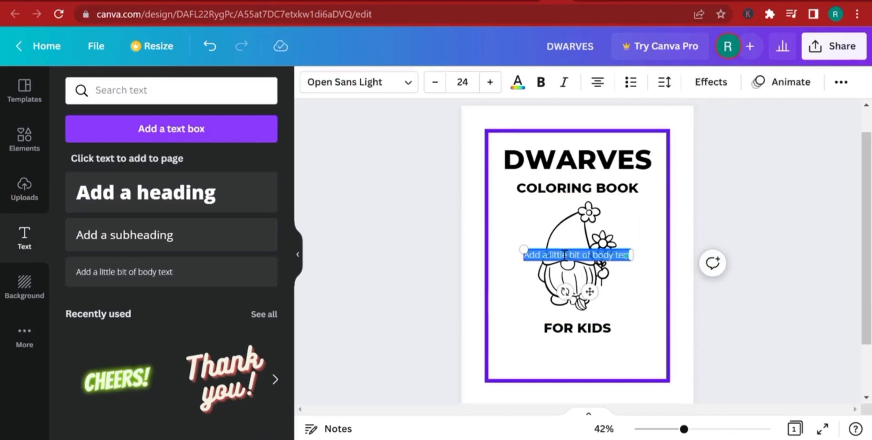
left_click(468, 276)
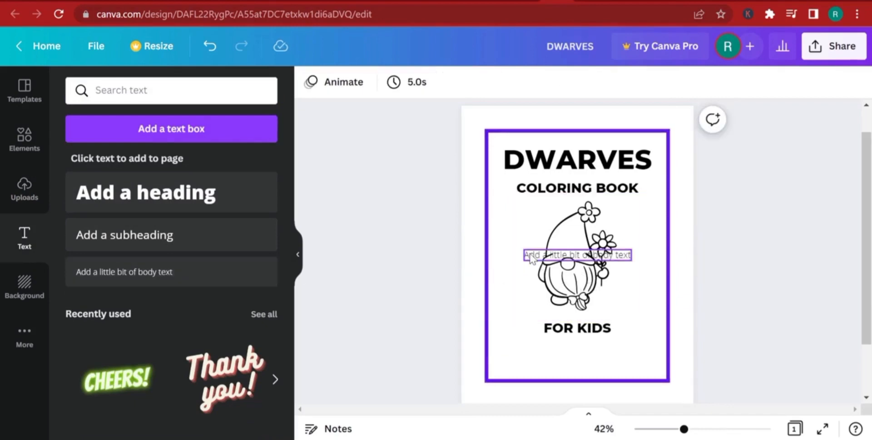
left_click(536, 258)
left_click_drag(535, 258, 546, 346)
double_click(549, 344)
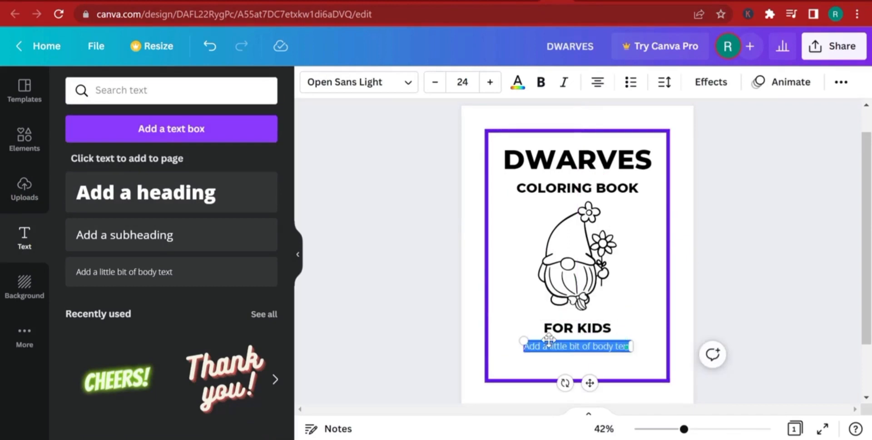
type("Copyright © 2010 by Wily E. Coyote All rights reserved. This book or any portion thereof may not be reproduced or used in any manner whatsoever without the express written permission of the publisher")
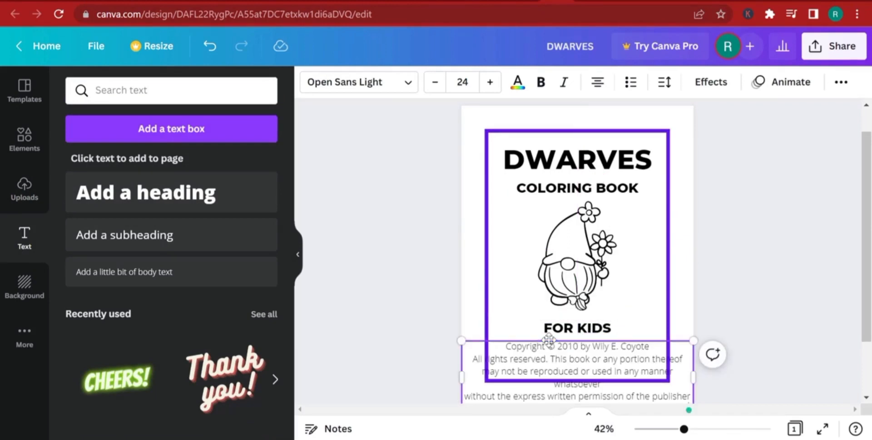
Change the font of the entire copyright notice to Montserrat
left_click(372, 90)
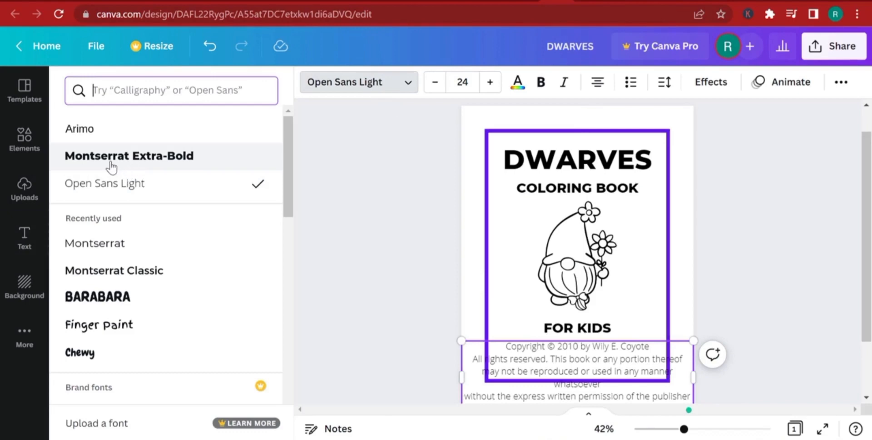
left_click(125, 248)
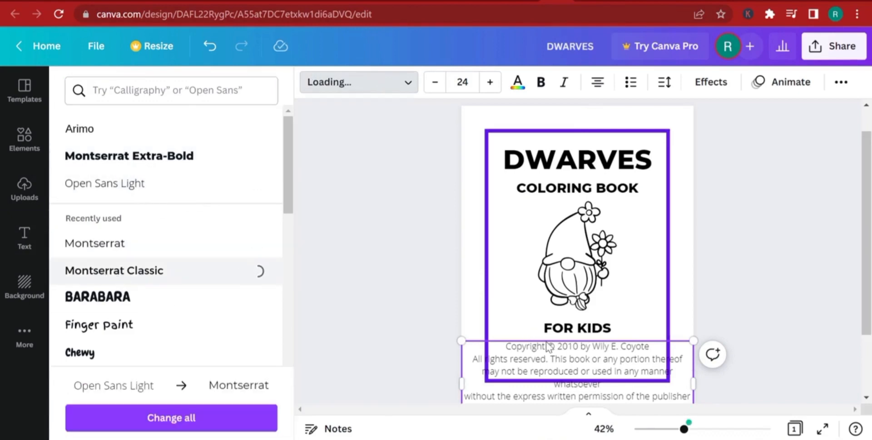
triple_click(570, 371)
scroll(629, 368, "down", 2)
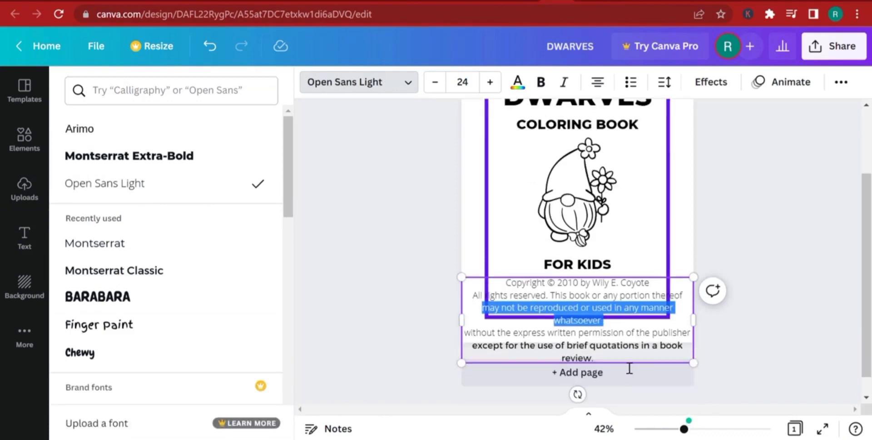
left_click_drag(646, 354, 462, 277)
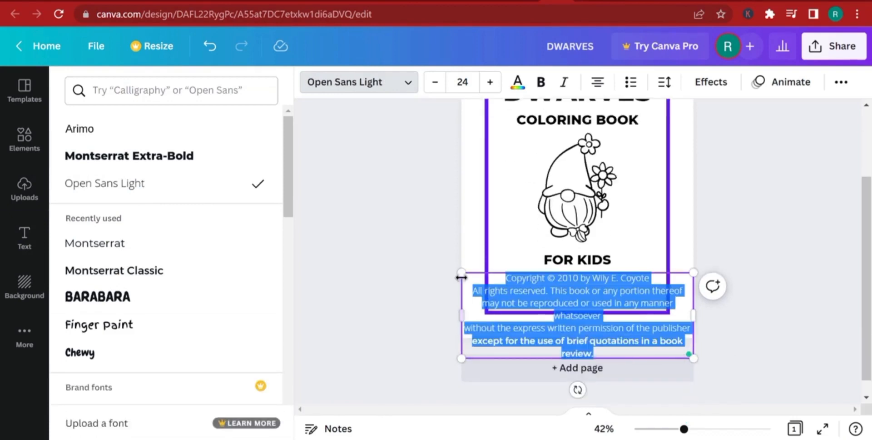
left_click(152, 275)
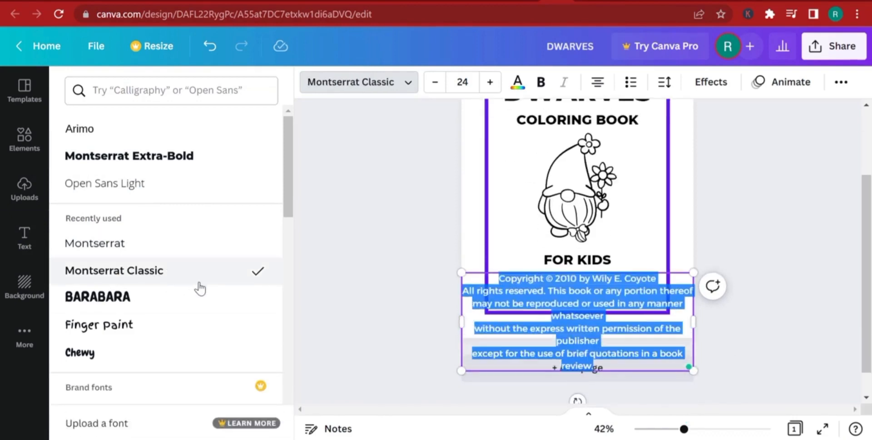
left_click(145, 250)
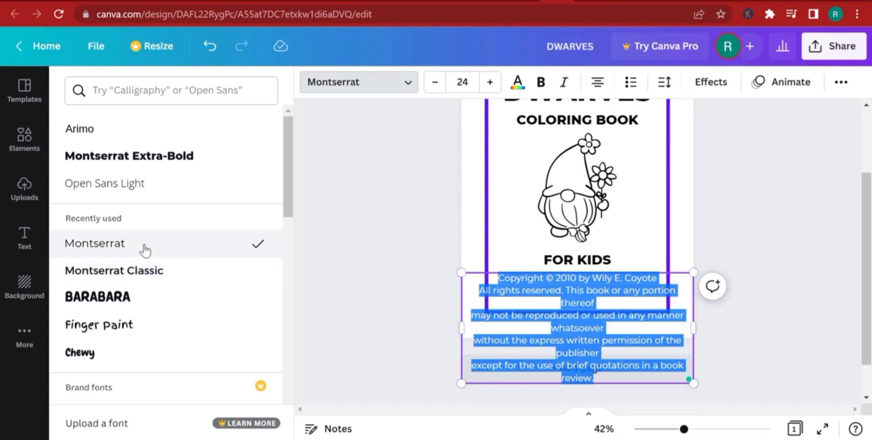
Set the copyright notice's font size to 11 and nudge the text slightly to the right beneath FOR KIDS
left_click(473, 82)
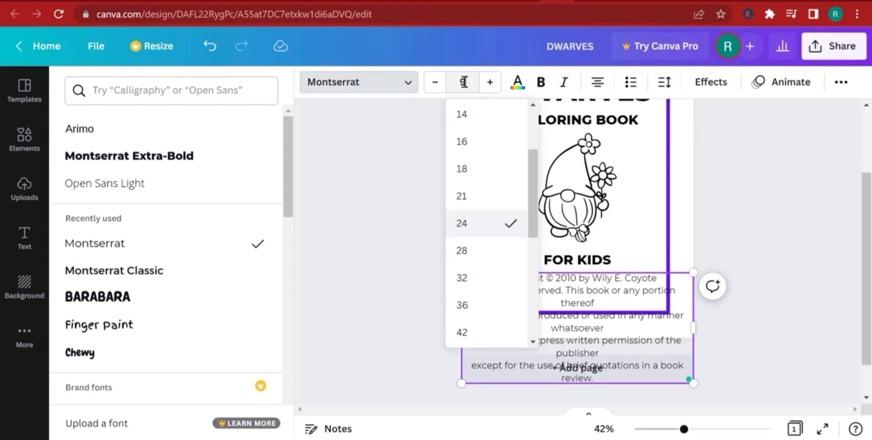
key("Return")
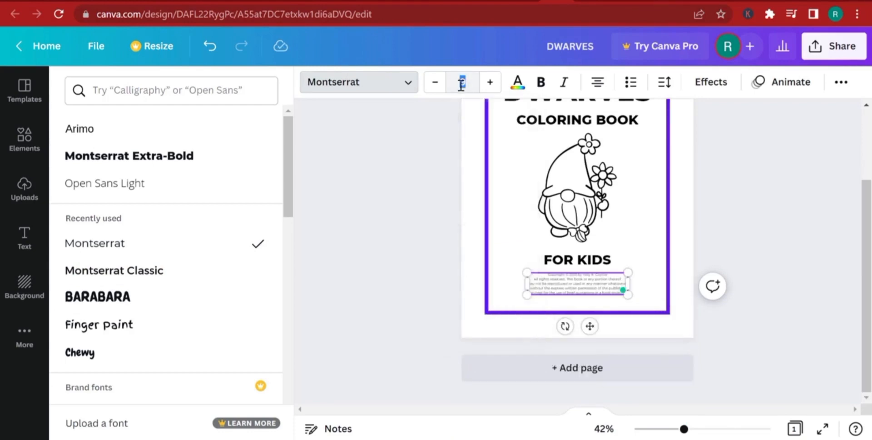
key("Return")
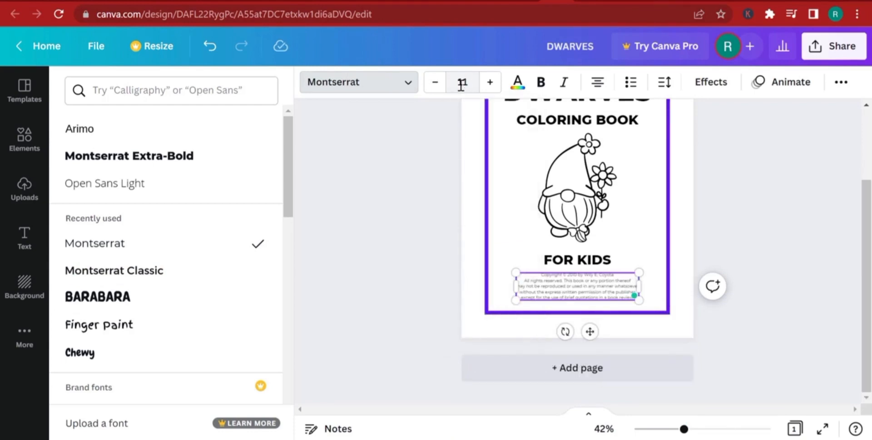
left_click(755, 349)
left_click(751, 251)
left_click(586, 293)
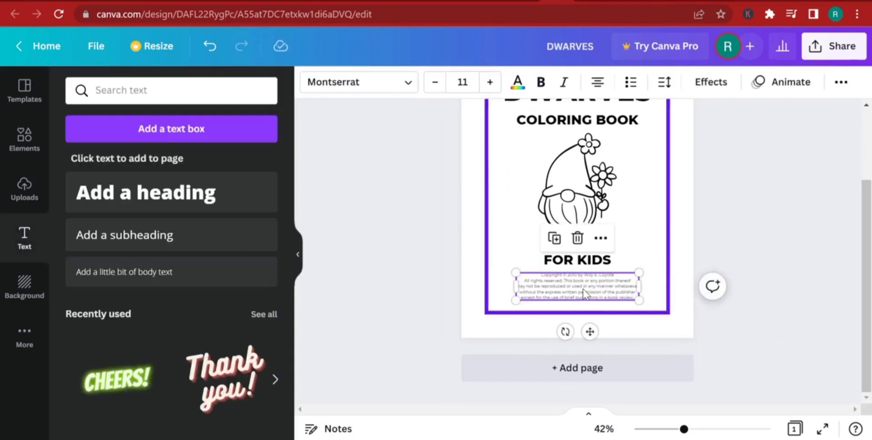
mouse_move(584, 292)
left_mouse_down()
mouse_move(585, 285)
mouse_move(594, 289)
mouse_move(577, 290)
mouse_move(589, 294)
left_mouse_up()
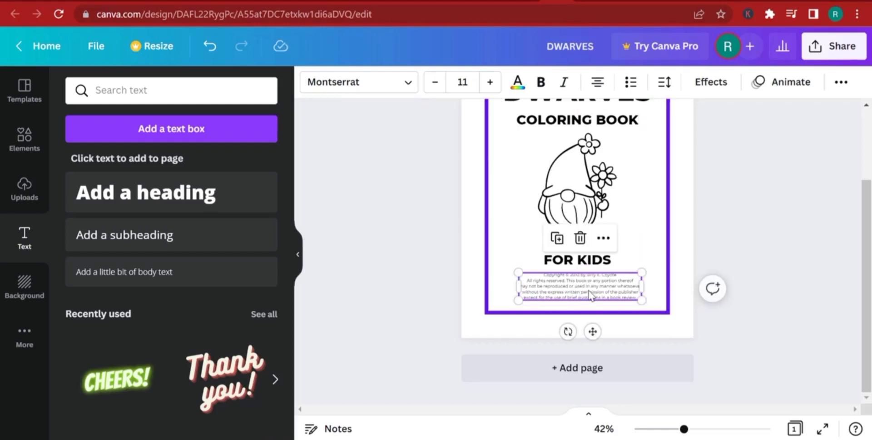
In the notice's first line, change the copyright year to 2022 and the copyright holder to "xyz company"
left_click(716, 429)
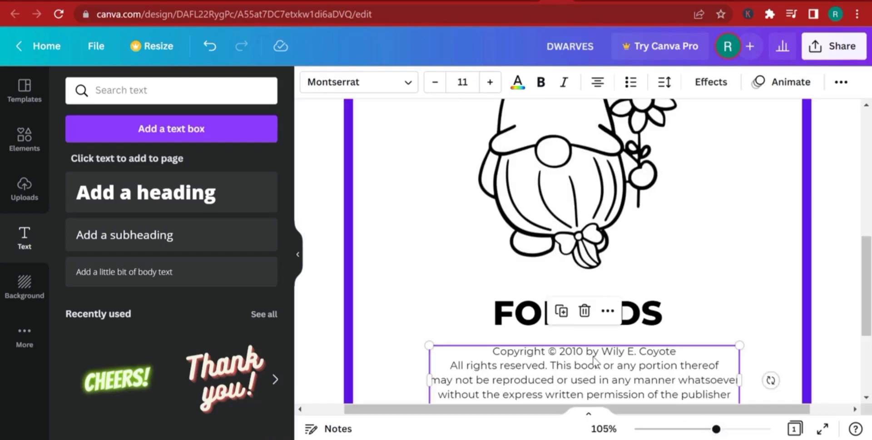
double_click(578, 351)
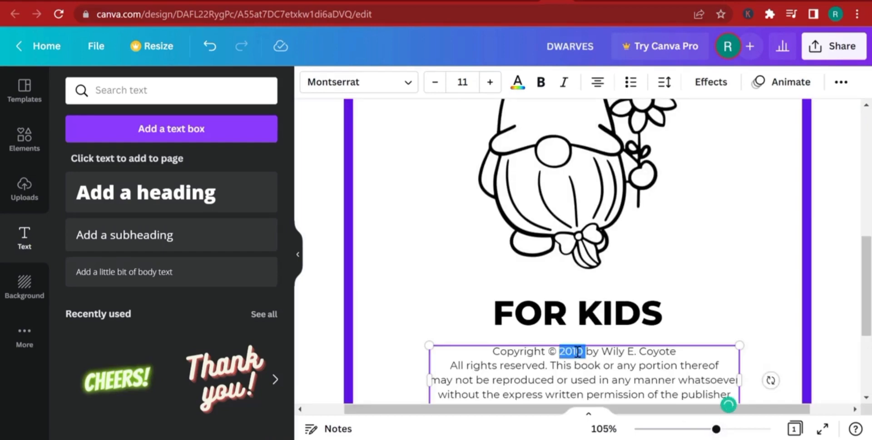
type("2022")
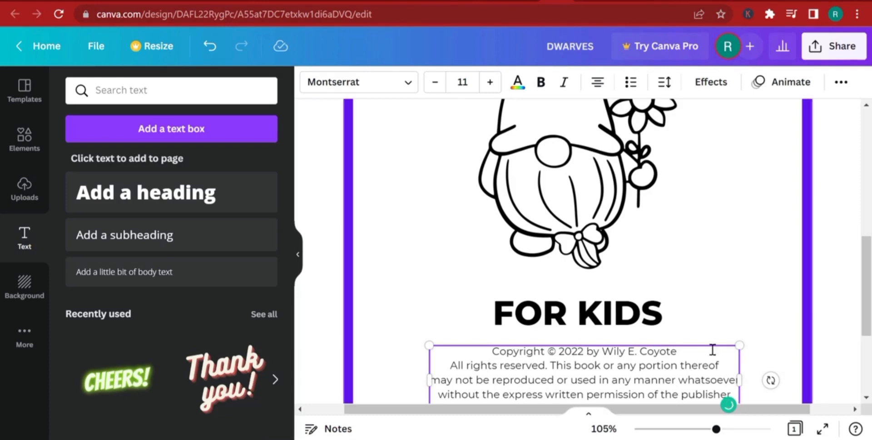
left_click_drag(685, 352, 627, 348)
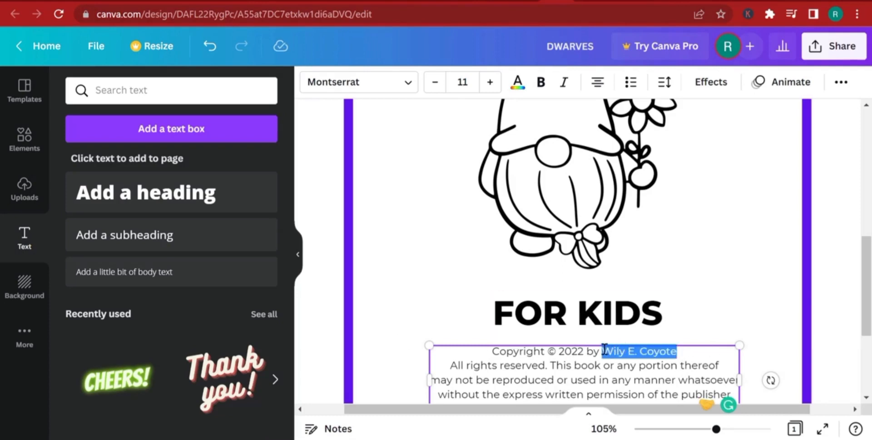
type("x")
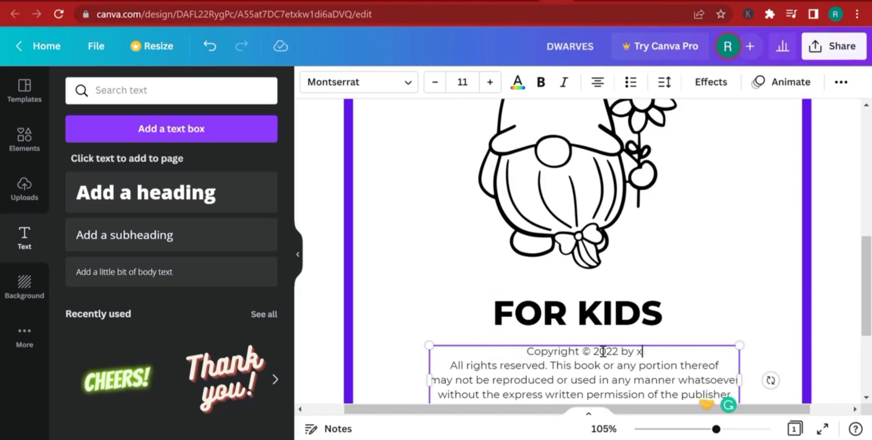
type("yz company")
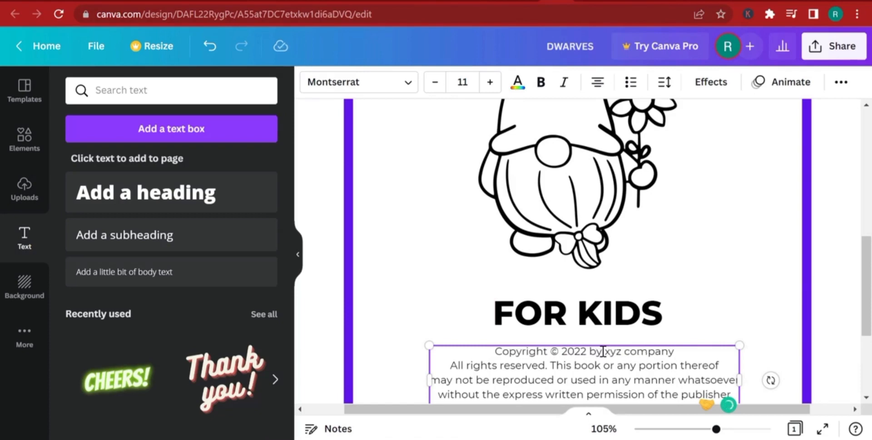
Duplicate the finished DWARVES title page to create page 2
scroll(604, 356, "down", 3)
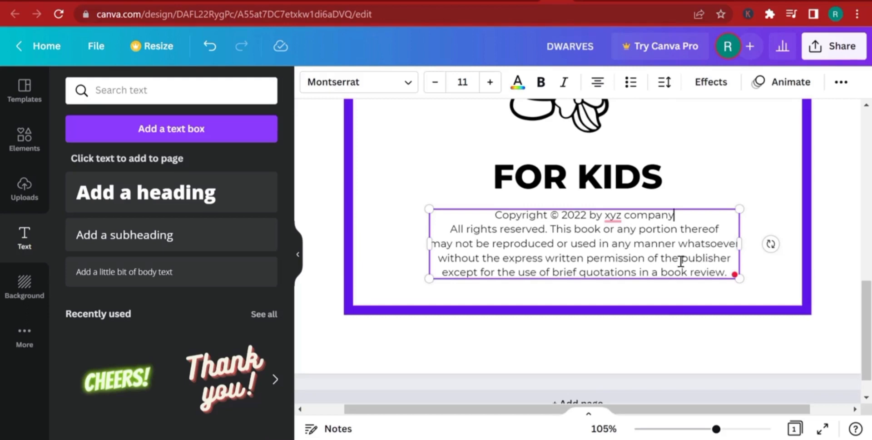
scroll(680, 261, "up", 3)
left_click_drag(719, 429, 696, 429)
scroll(788, 239, "up", 2)
left_click(790, 221)
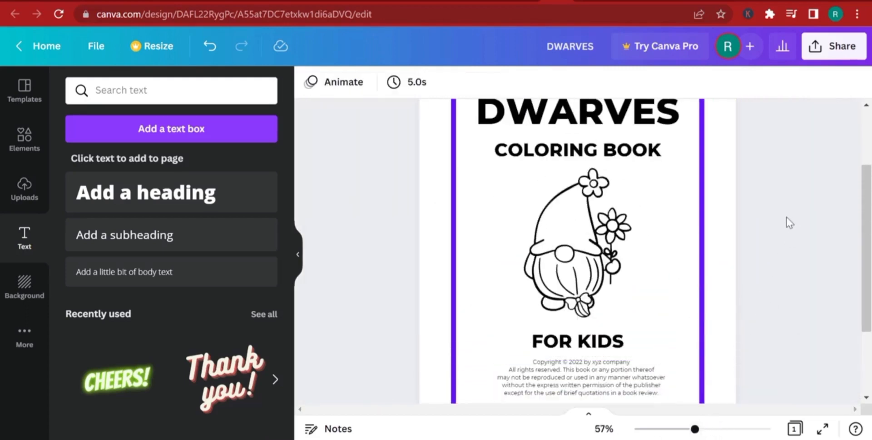
scroll(780, 238, "down", 2)
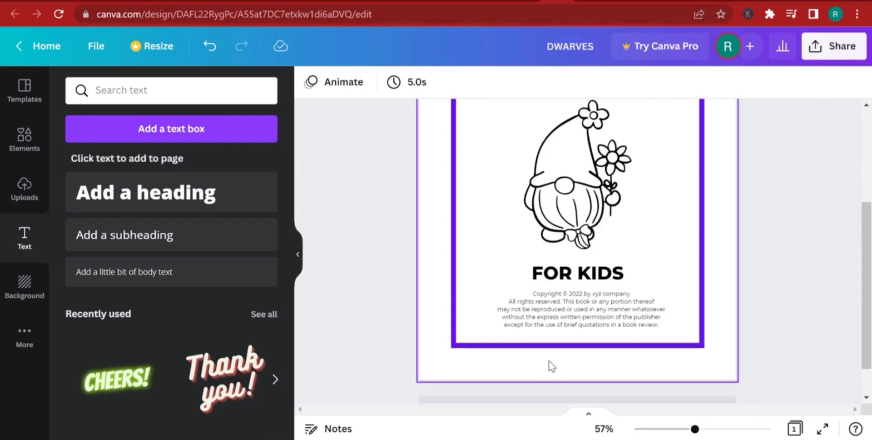
left_click(584, 375)
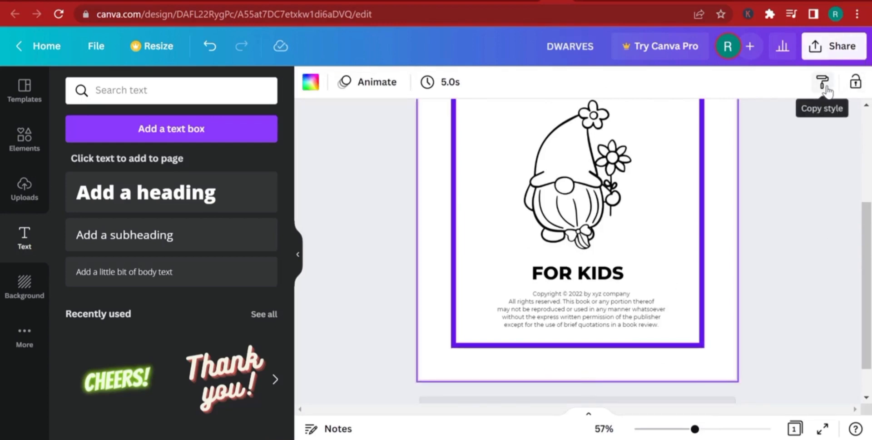
scroll(819, 186, "up", 4)
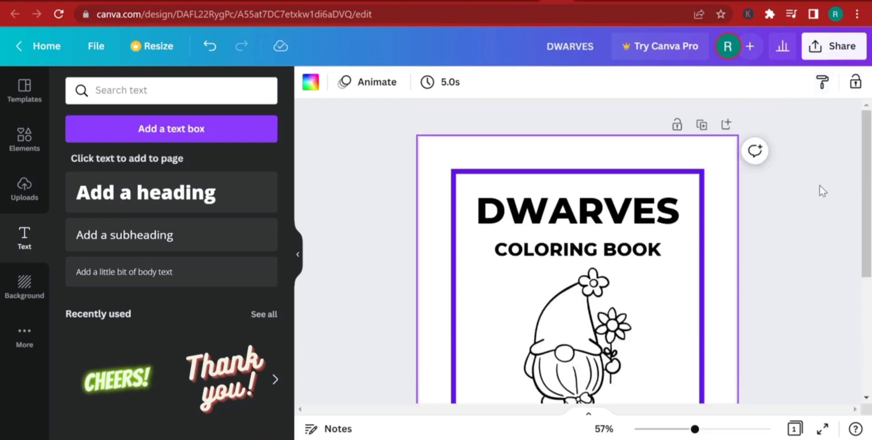
left_click(704, 129)
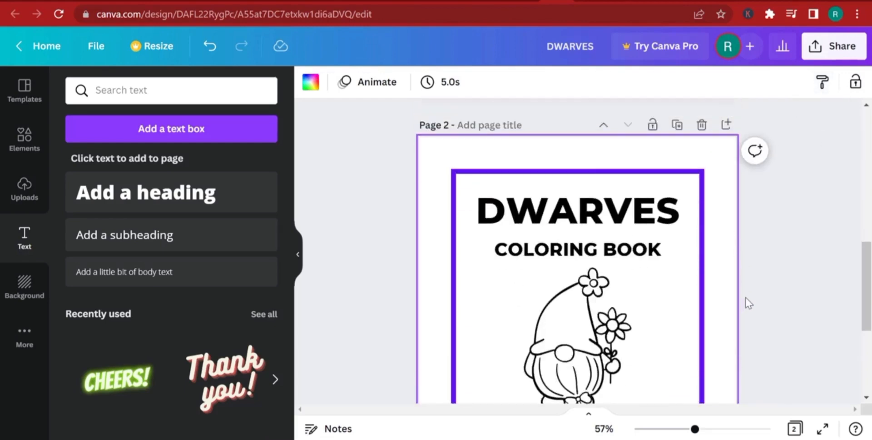
Delete the COLORING BOOK subtitle, the DWARVES title and the gnome drawing from page 2
left_click(580, 254)
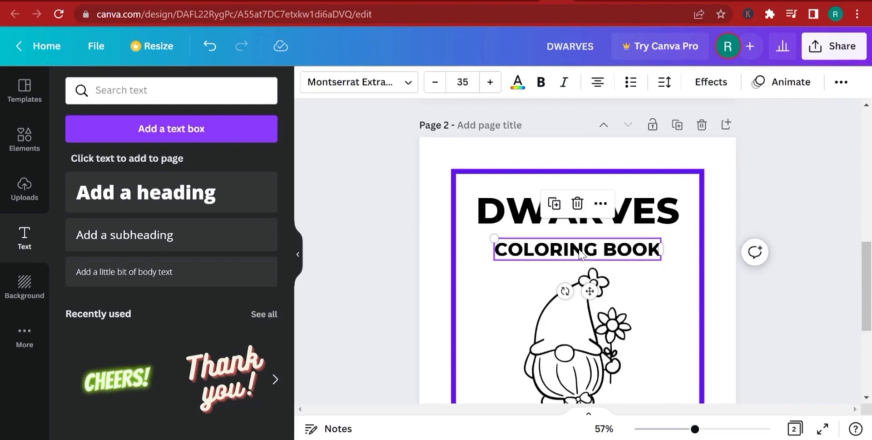
key("Delete")
left_click(580, 202)
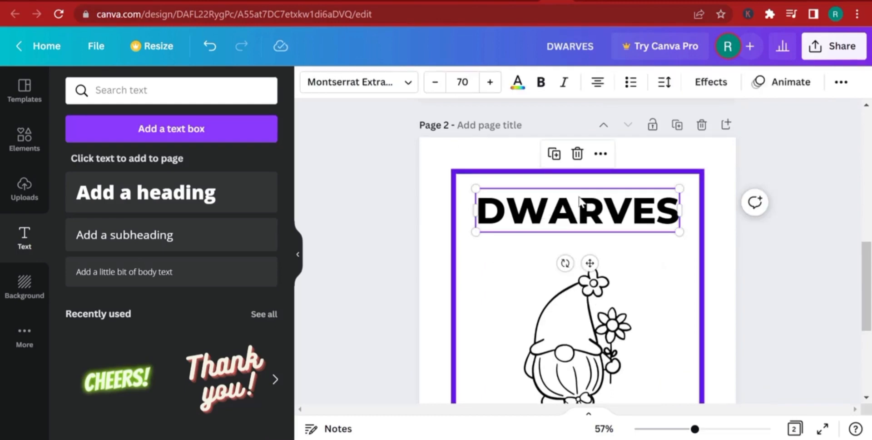
key("Delete")
left_click(584, 265)
key("Delete")
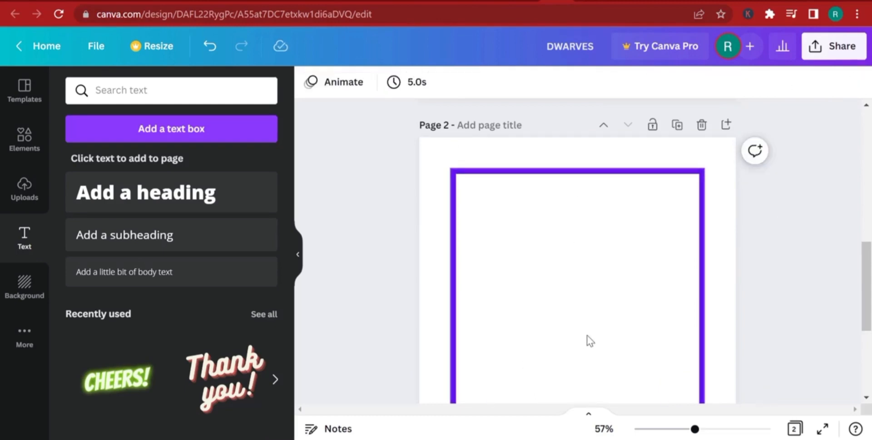
Delete the copyright notice and the FOR KIDS text from page 2, keeping only the purple frame
scroll(587, 334, "down", 5)
left_click(595, 331)
key("Delete")
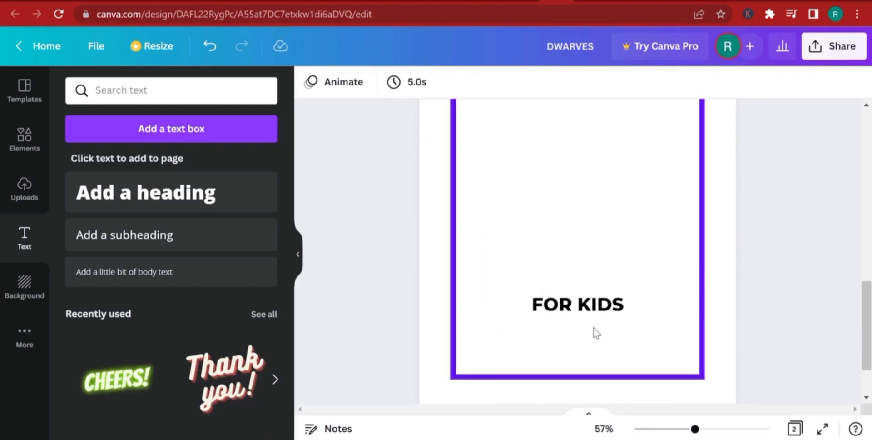
left_click(597, 317)
key("Delete")
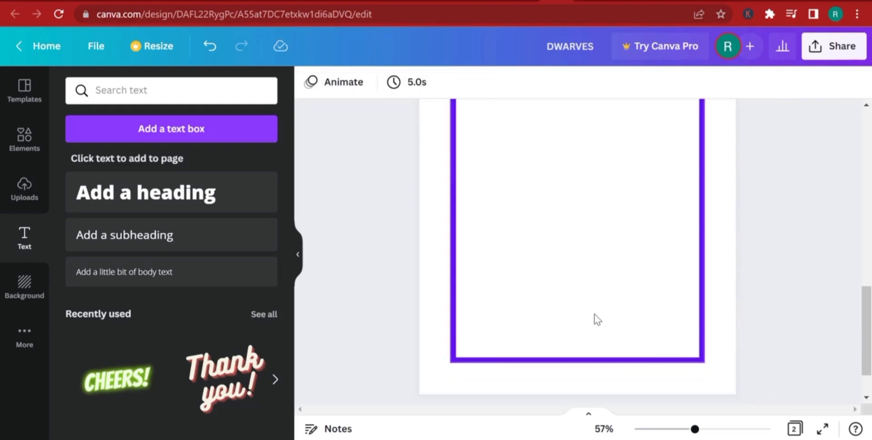
Add a blank page after page 2 and duplicate the framed page 2
scroll(594, 327, "down", 2)
left_click(588, 370)
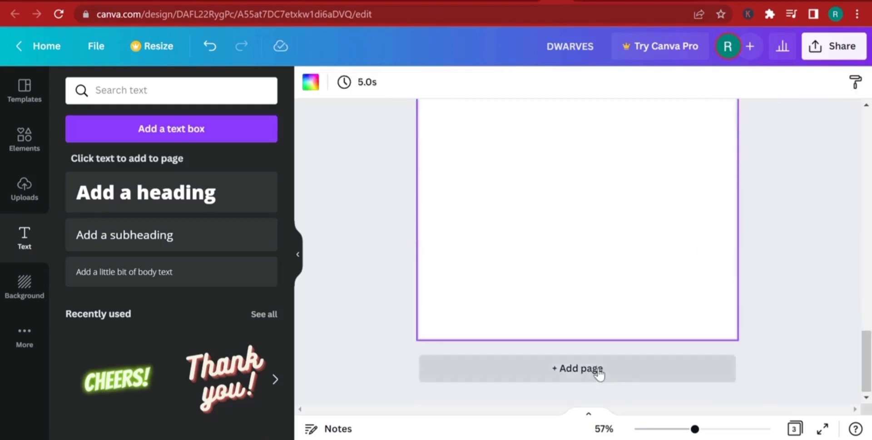
scroll(613, 295, "up", 10)
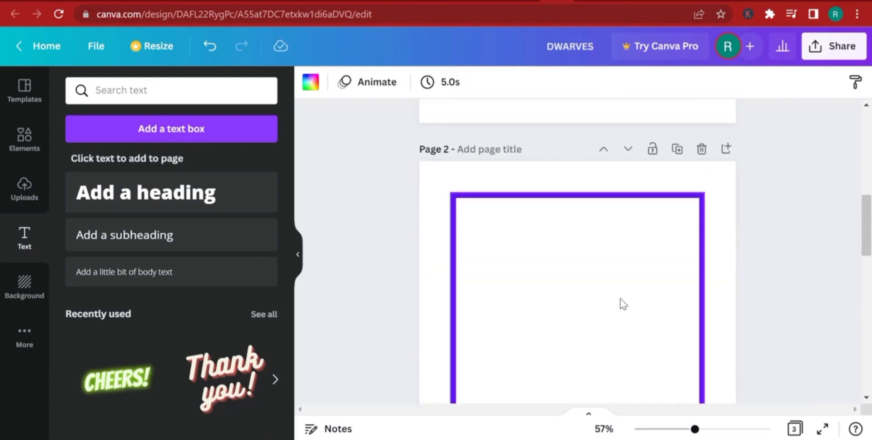
left_click(676, 150)
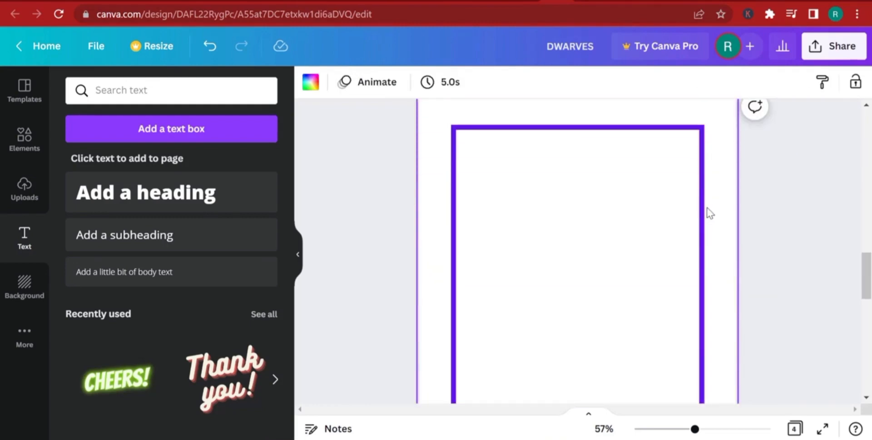
Move the duplicated framed page down one position so it follows the blank page as page 4
scroll(596, 233, "up", 3)
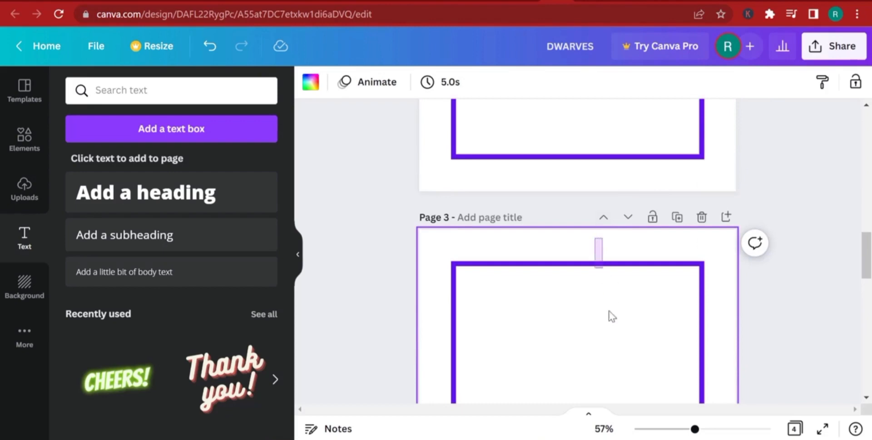
left_click(633, 315)
left_click(660, 257)
left_click(681, 314)
left_click(685, 247)
left_click(629, 217)
Add a blank page after the framed page 4 at the end of the design
scroll(756, 298, "up", 5)
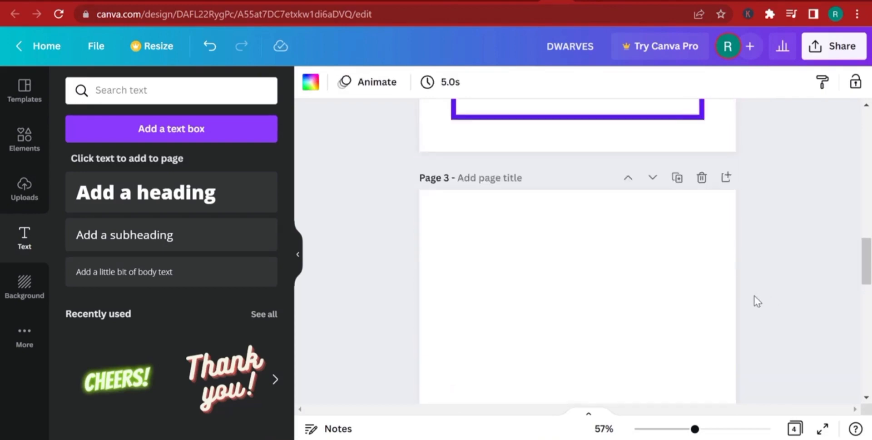
scroll(754, 296, "up", 6)
scroll(658, 295, "down", 1)
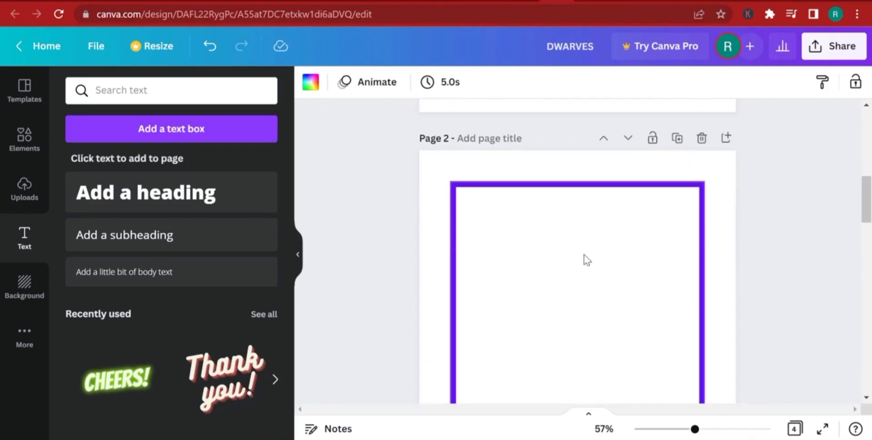
scroll(586, 259, "down", 2)
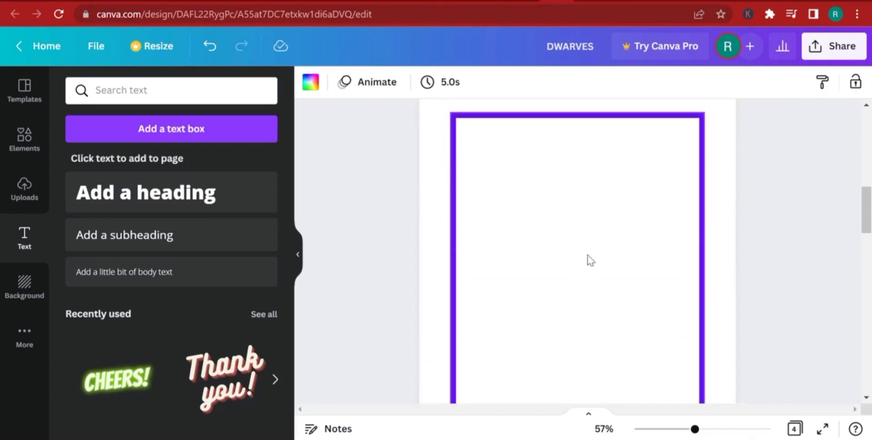
scroll(590, 262, "down", 10)
left_click(594, 287)
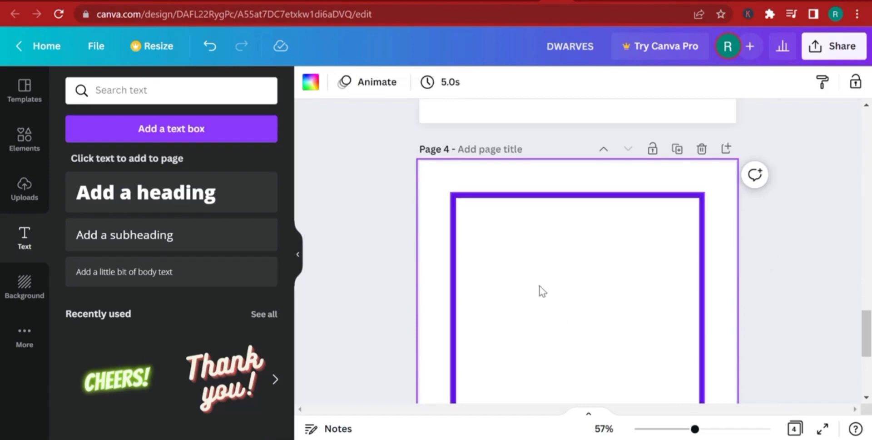
scroll(579, 347, "down", 4)
left_click(590, 372)
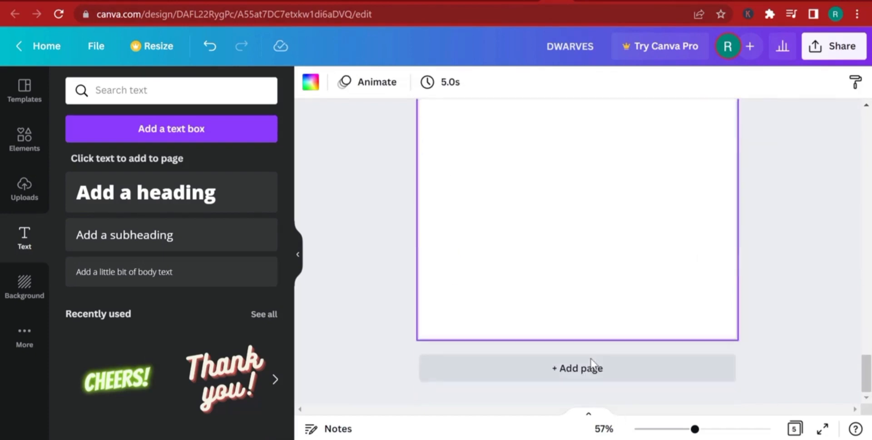
Duplicate the framed page 4 and move the copy below the blank page 5 as page 6
scroll(610, 352, "up", 5)
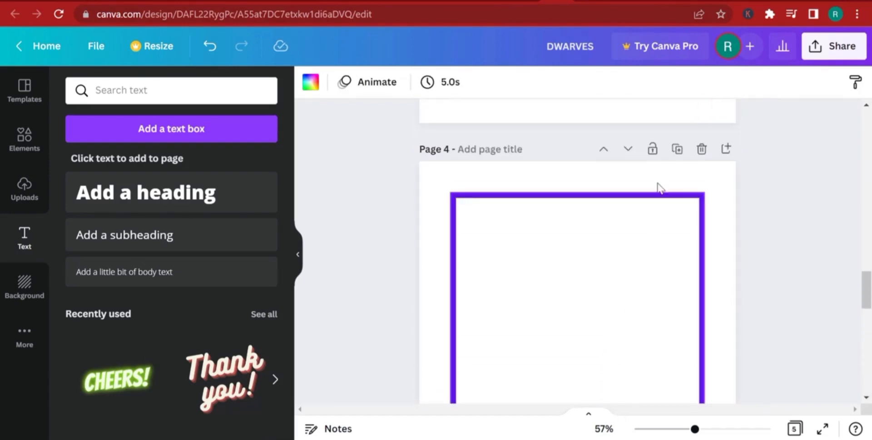
left_click(675, 149)
left_click(631, 150)
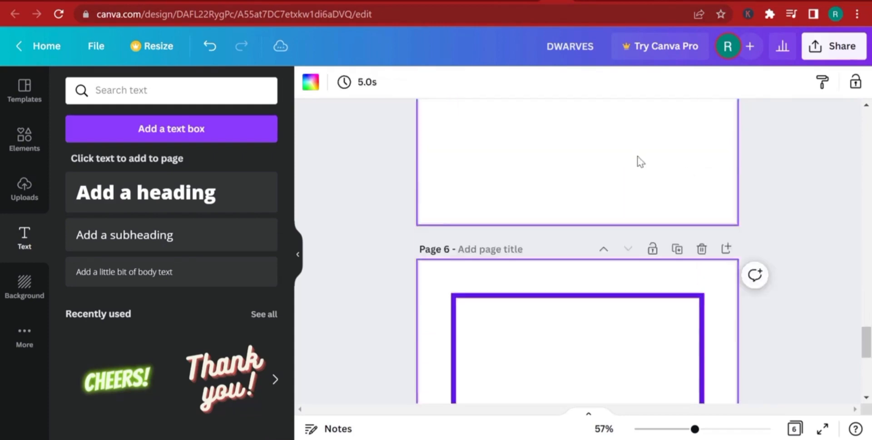
Add a blank page 7 and place a duplicate of the framed page 6 after it as page 8
scroll(684, 179, "down", 5)
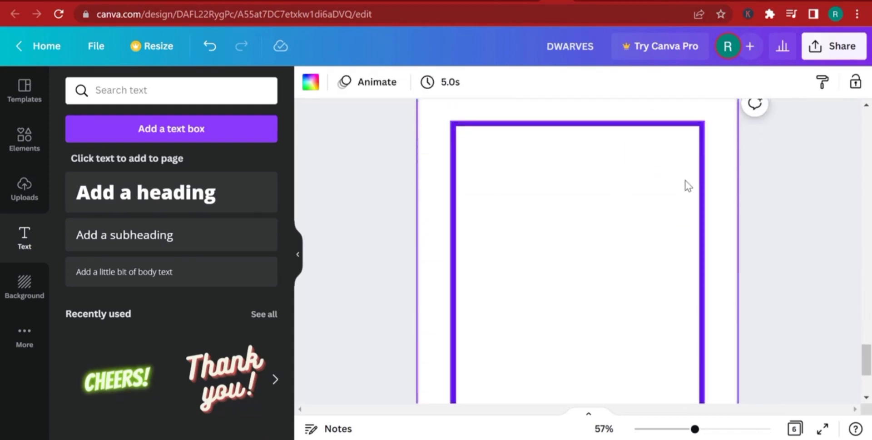
left_click(600, 369)
scroll(632, 358, "up", 6)
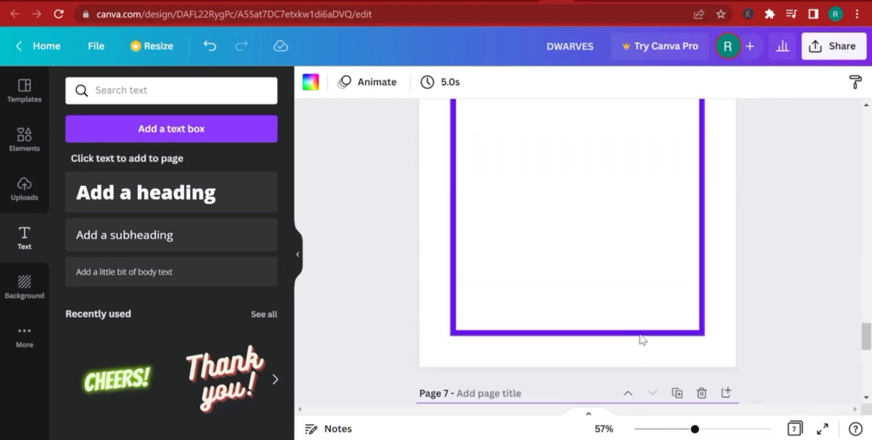
left_click(675, 150)
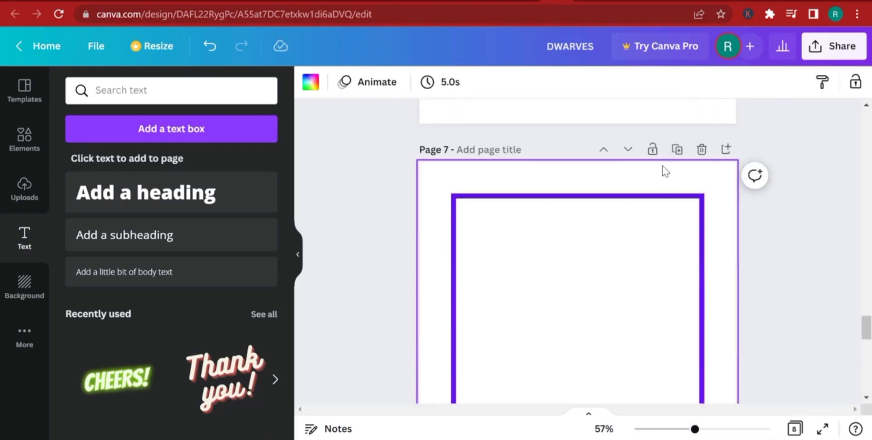
left_click(628, 150)
Add a blank page 9 and place a duplicate of the framed page 8 after it as page 10
scroll(666, 240, "down", 3)
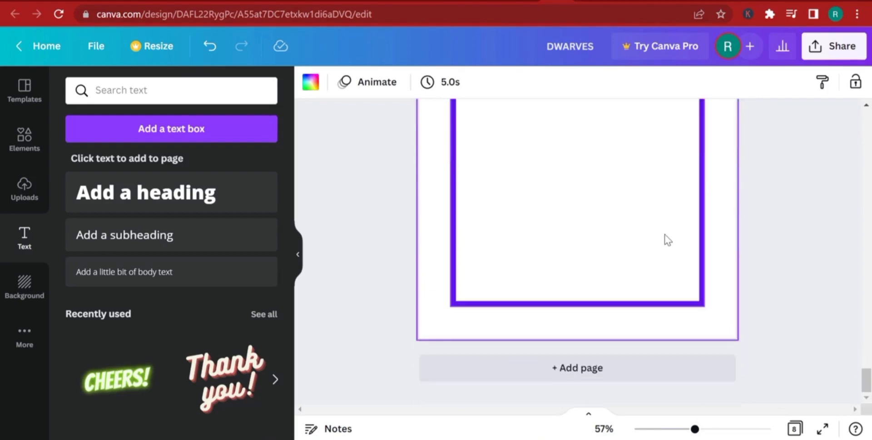
left_click(631, 385)
scroll(645, 327, "up", 5)
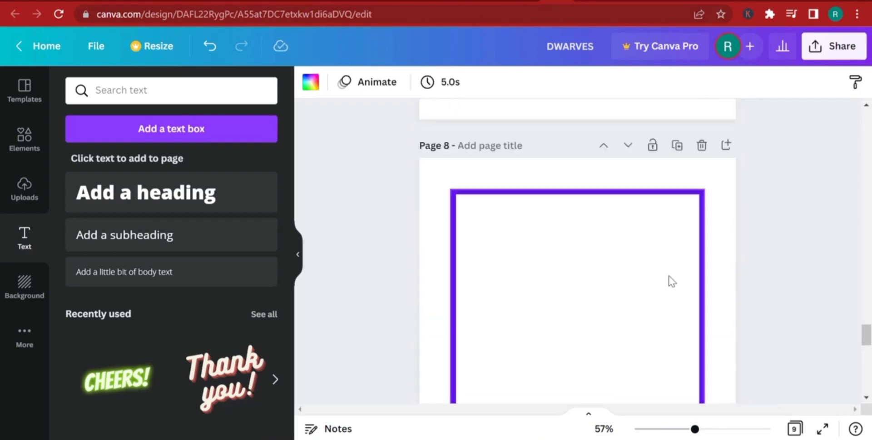
left_click(676, 217)
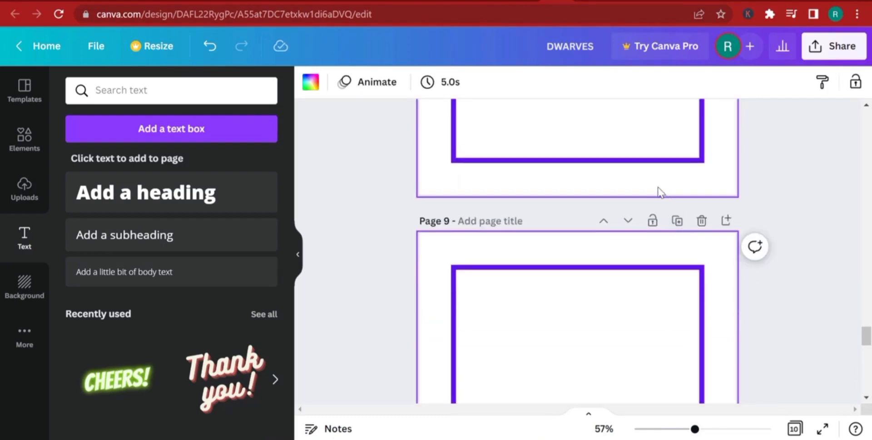
Add a blank page 11 and place a duplicate of the framed page 10 after it as page 12
scroll(645, 290, "down", 3)
scroll(633, 291, "down", 8)
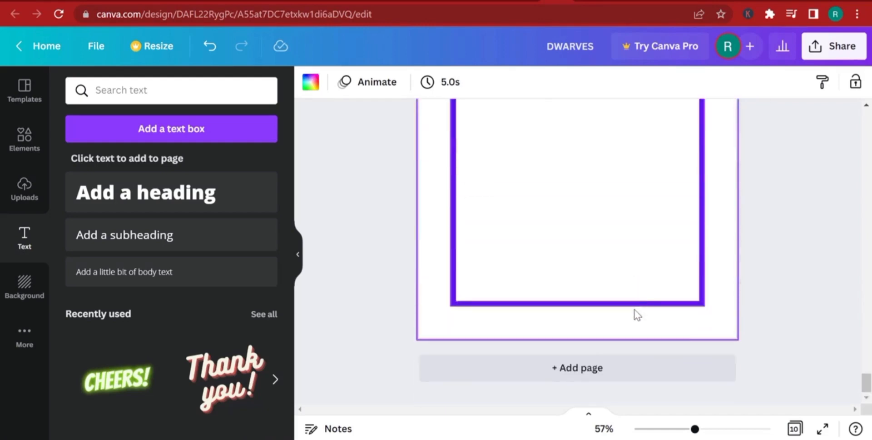
left_click(604, 368)
scroll(636, 350, "up", 10)
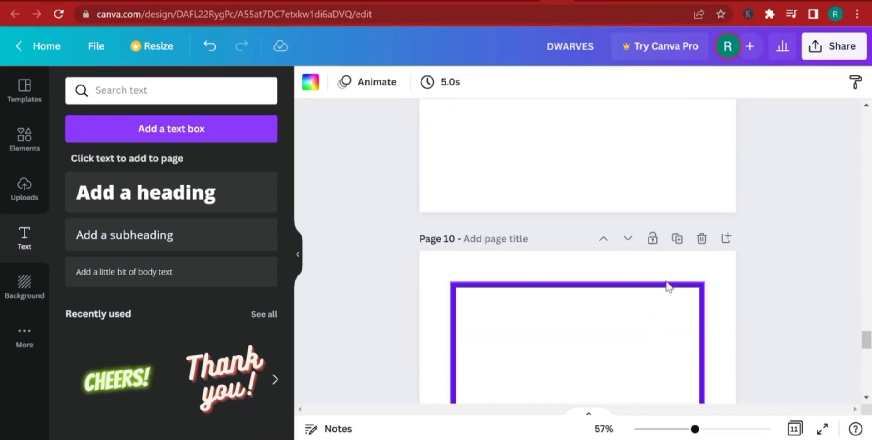
left_click(677, 285)
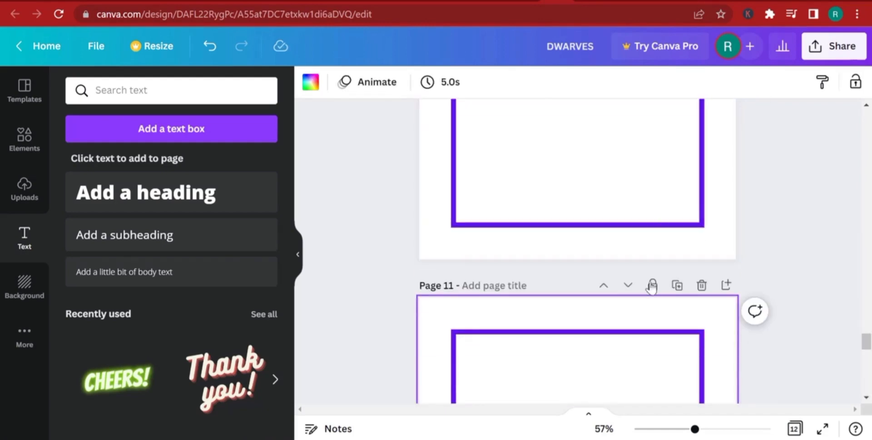
left_click(628, 285)
Add a blank page 13 and place a duplicate of the framed page 12 after it as page 14
scroll(631, 282, "down", 4)
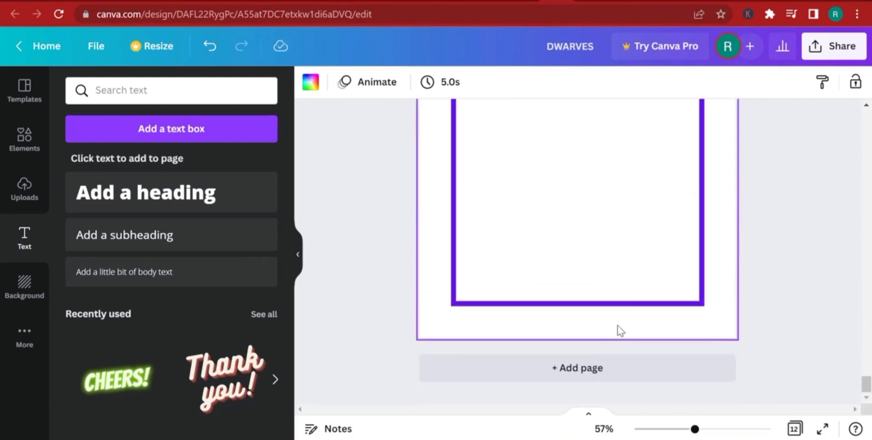
left_click(603, 359)
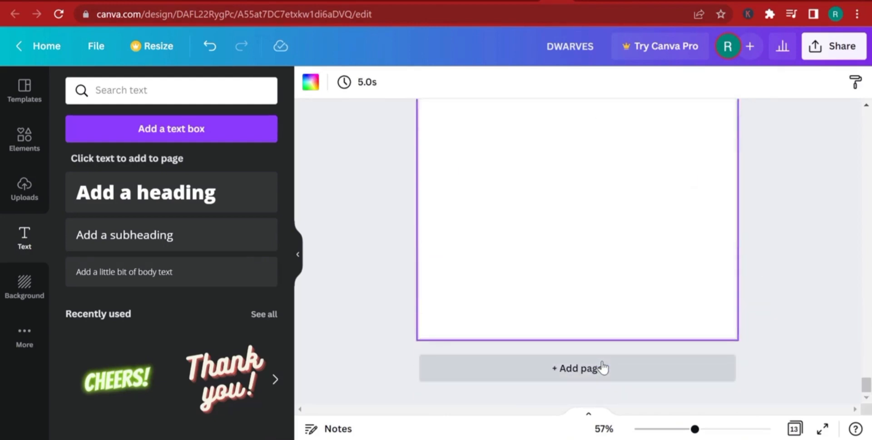
scroll(642, 347, "up", 10)
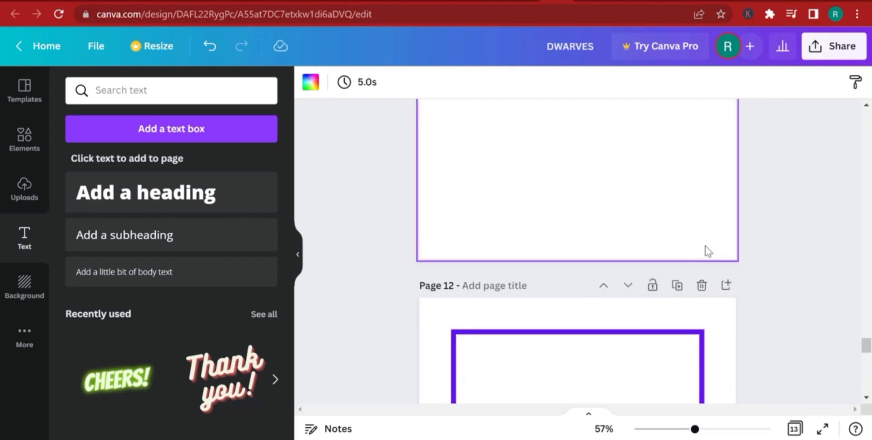
left_click(677, 285)
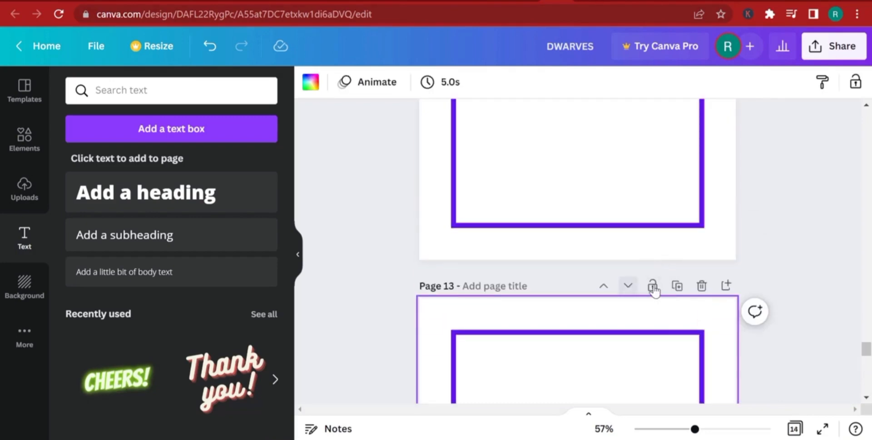
left_click(628, 285)
Add a blank page 15 and place a duplicate of the framed page 14 after it as page 16
scroll(636, 299, "down", 5)
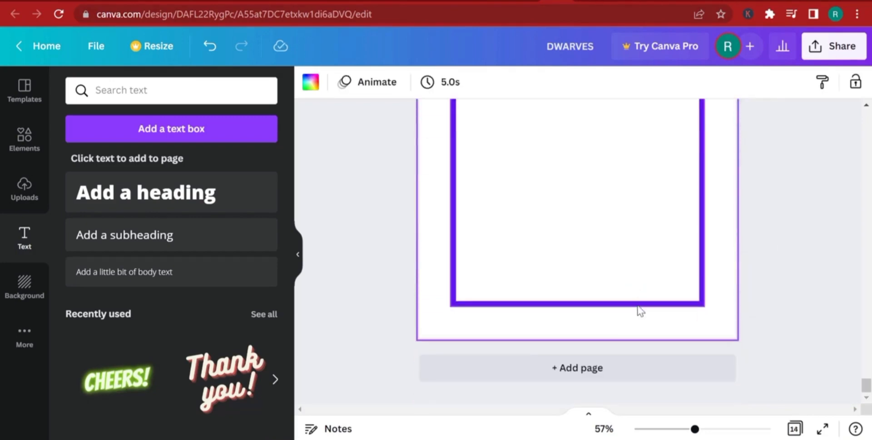
left_click(598, 366)
scroll(610, 363, "up", 5)
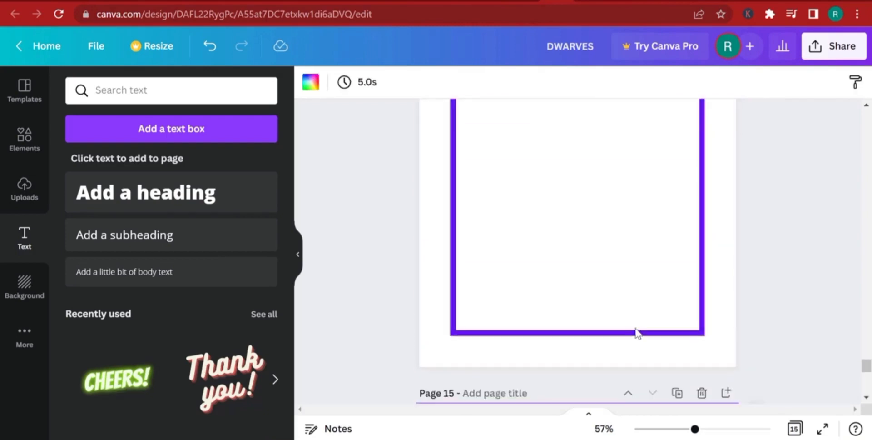
left_click(678, 353)
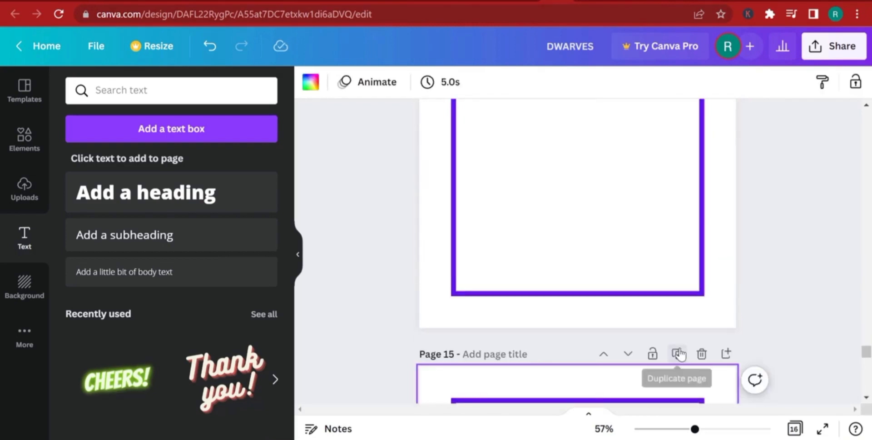
Add a blank page 17 and place a duplicate of the framed page 16 after it as page 18
scroll(632, 292, "down", 4)
scroll(638, 382, "down", 3)
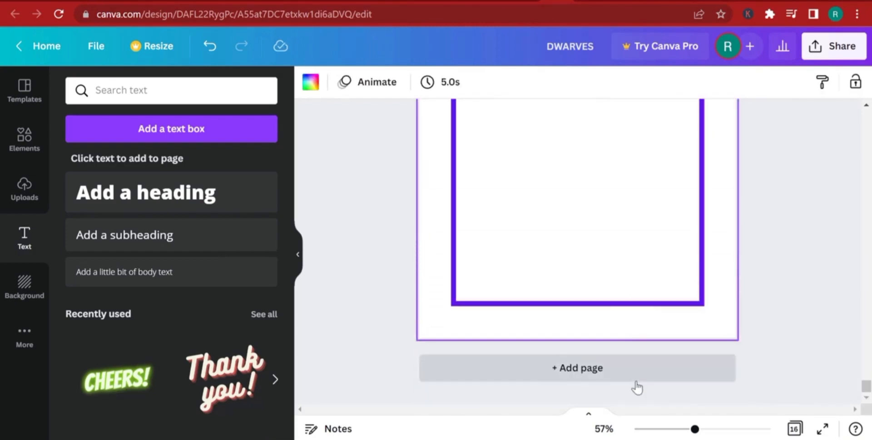
left_click(613, 369)
scroll(636, 363, "up", 5)
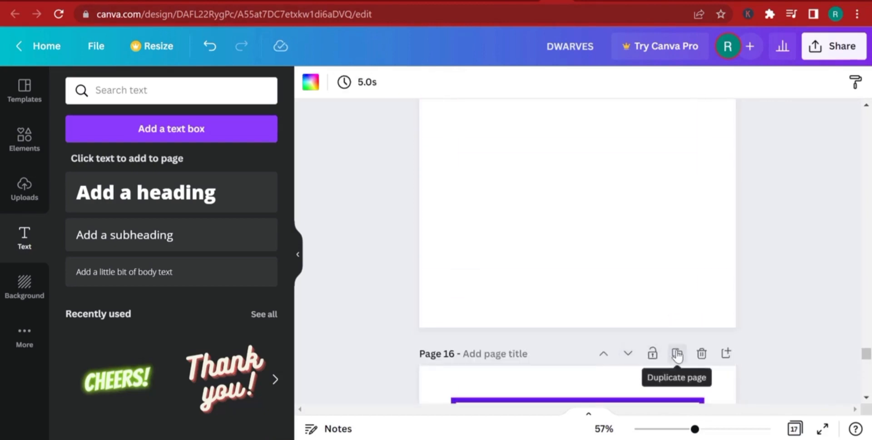
left_click(677, 353)
Add a blank page 19 and place a duplicate of the framed page 18 after it as page 20
scroll(640, 345, "down", 8)
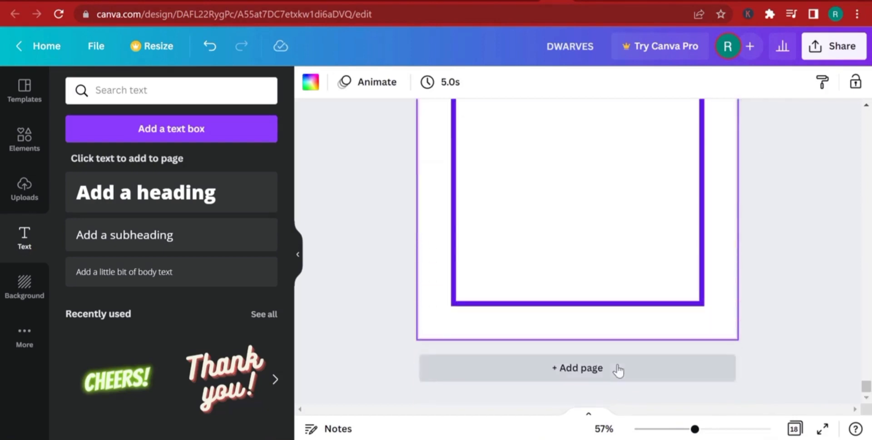
left_click(633, 369)
scroll(677, 295, "up", 5)
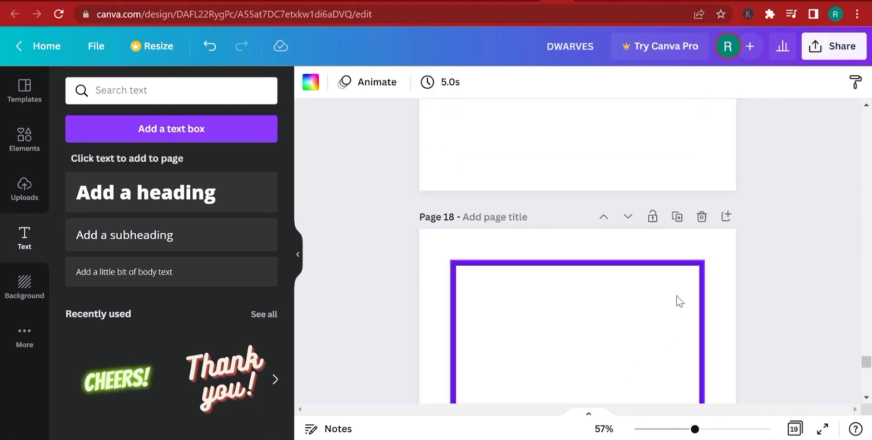
left_click(676, 217)
Add a blank page 21 and place a duplicate of the framed page 20 after it as page 22
scroll(635, 236, "down", 5)
scroll(630, 243, "down", 5)
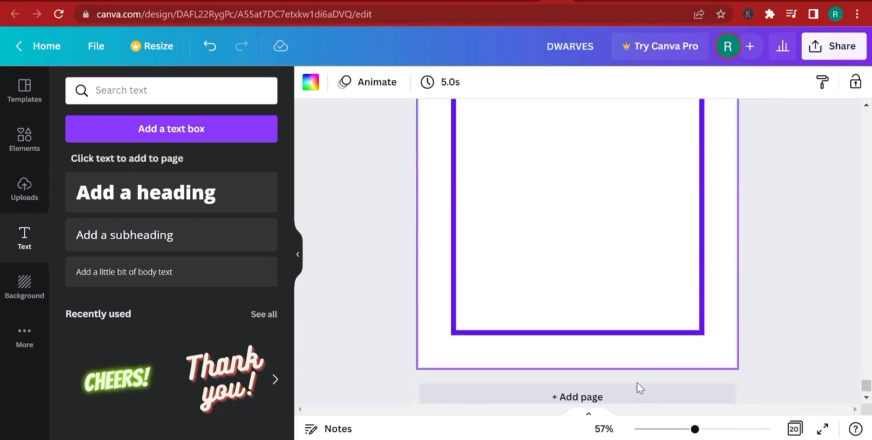
left_click(619, 392)
scroll(640, 376, "up", 5)
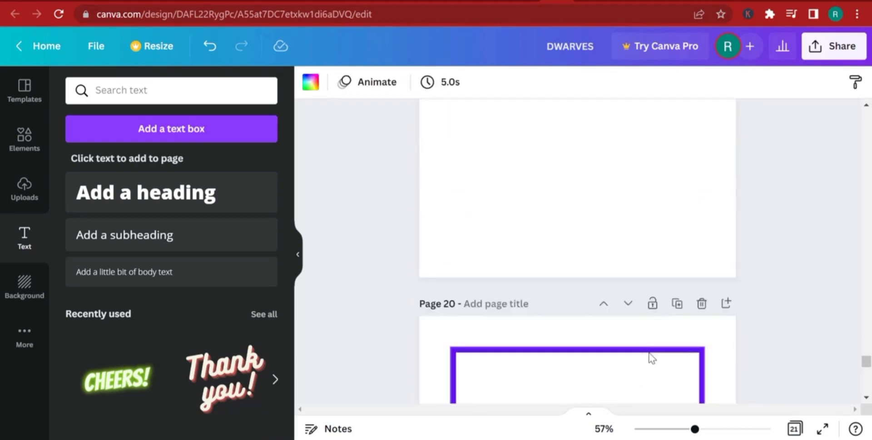
left_click(677, 317)
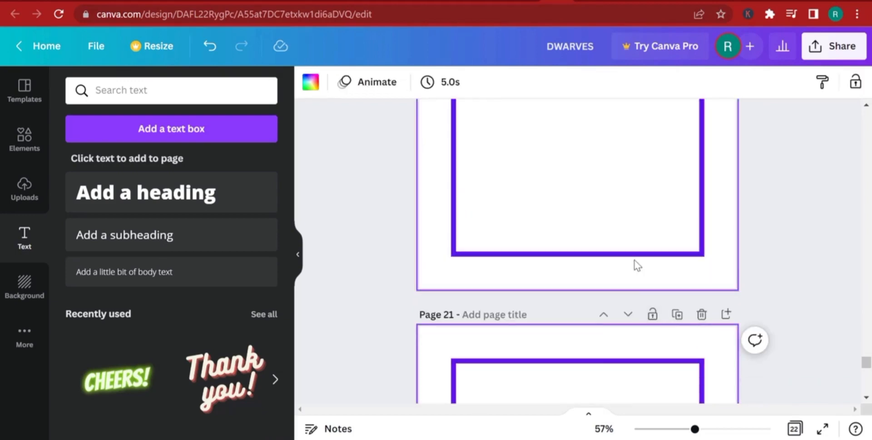
left_click(630, 316)
Add a blank page 23 and place a duplicate of the framed page 22 after it as page 24
scroll(638, 326, "down", 6)
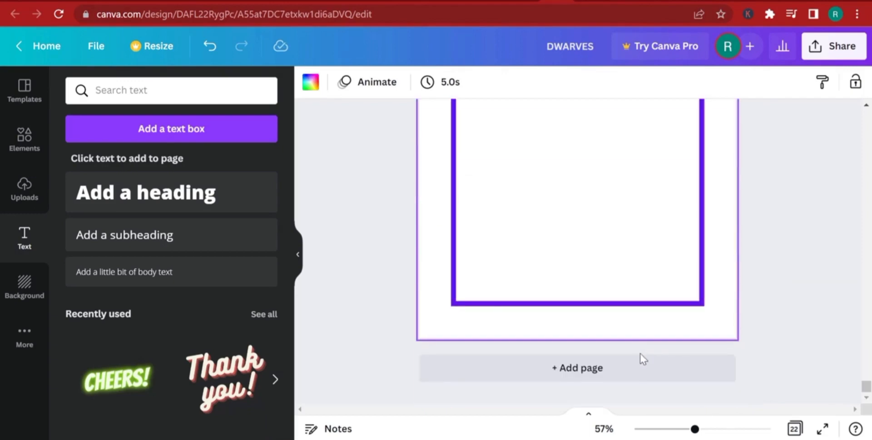
left_click(610, 366)
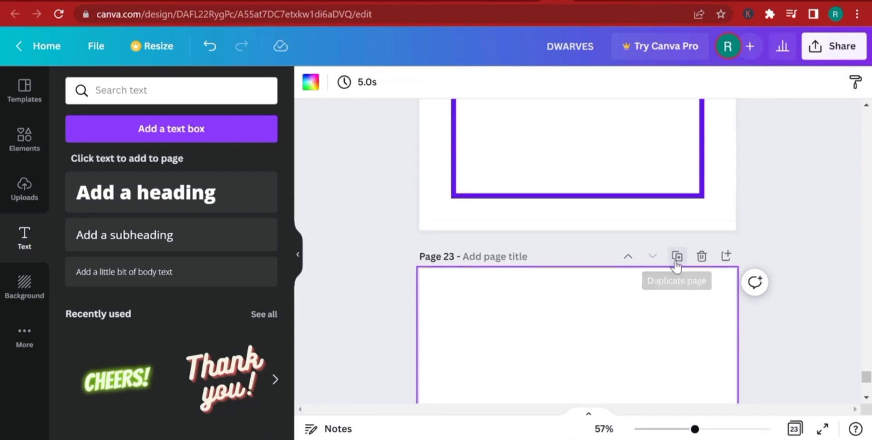
scroll(677, 266, "up", 4)
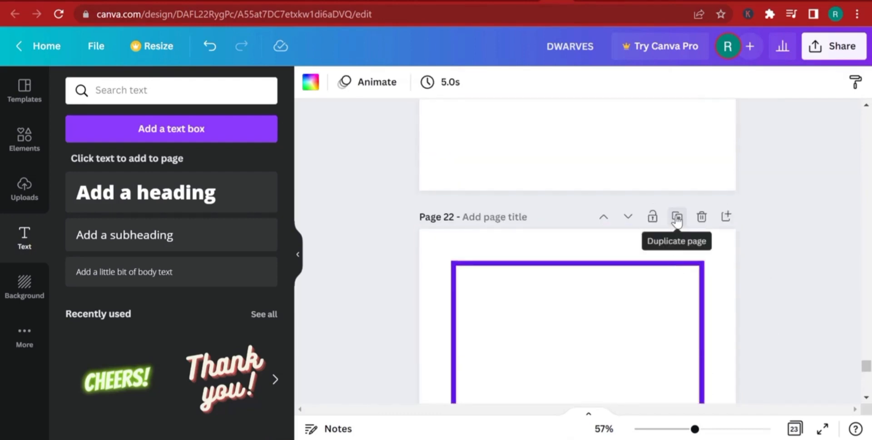
left_click(677, 218)
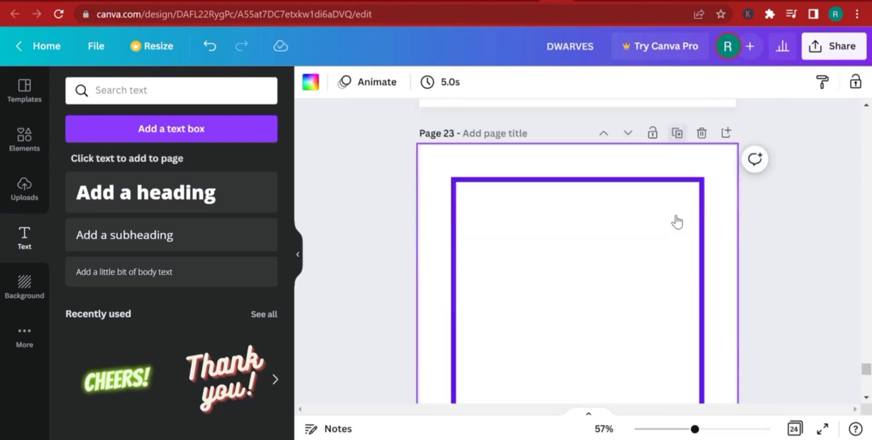
left_click(626, 221)
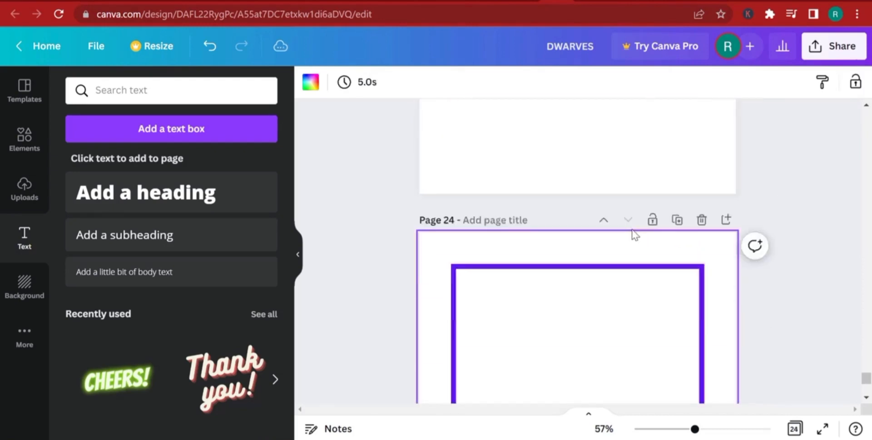
Add a blank page 25 and place a duplicate of the framed page 24 after it as page 26
scroll(652, 288, "down", 5)
left_click(623, 376)
scroll(635, 360, "up", 10)
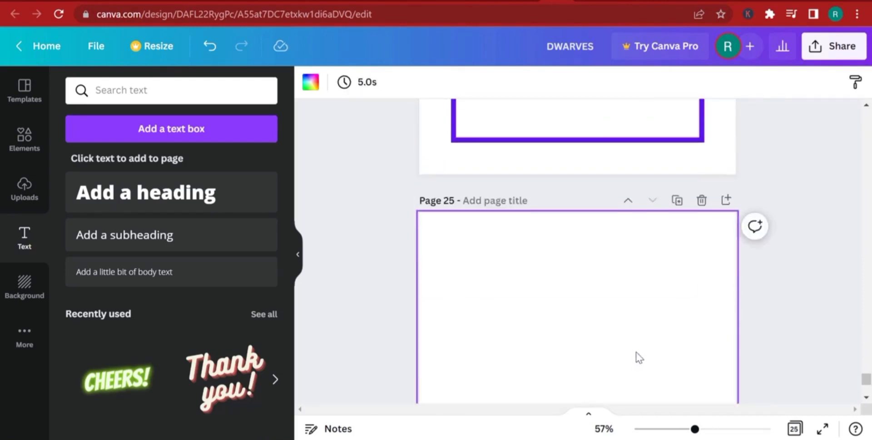
left_click(678, 152)
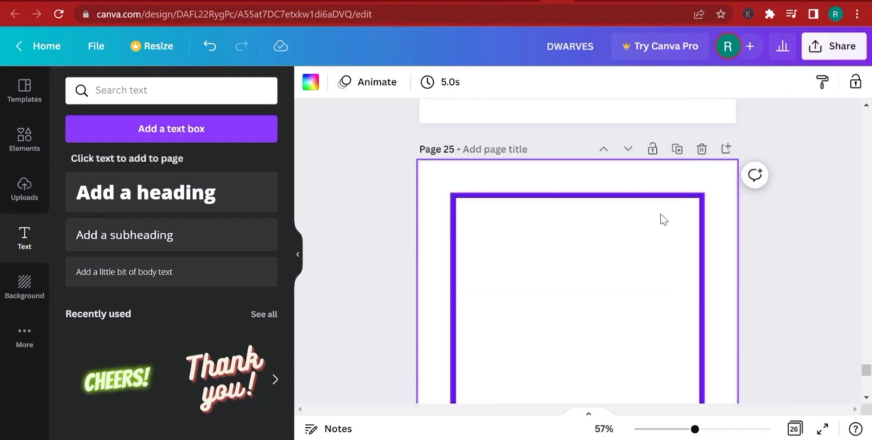
left_click(628, 352)
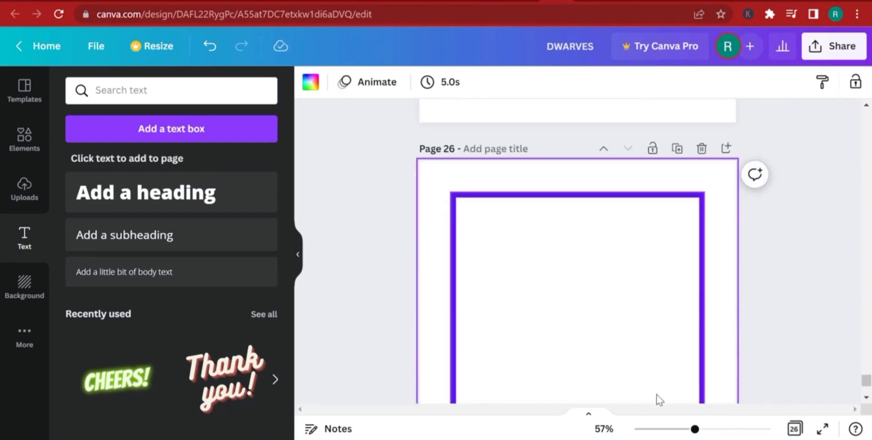
Add a blank page 27 and place a duplicate of the framed page 26 after it as page 28
left_click(638, 368)
scroll(640, 372, "up", 5)
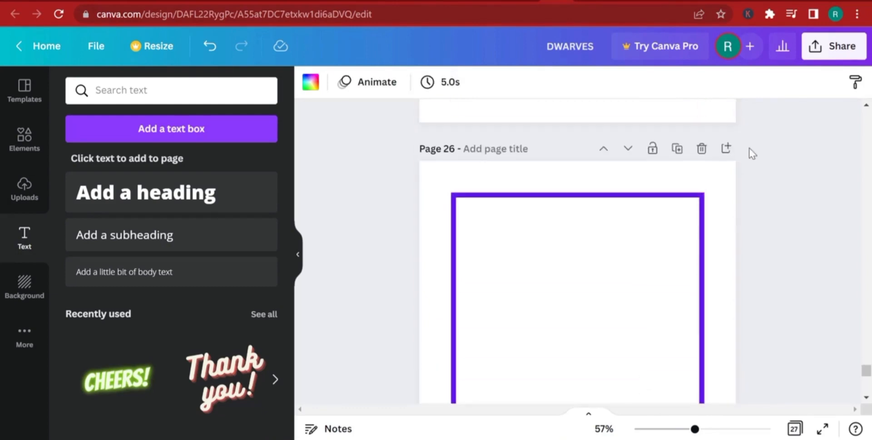
left_click(677, 148)
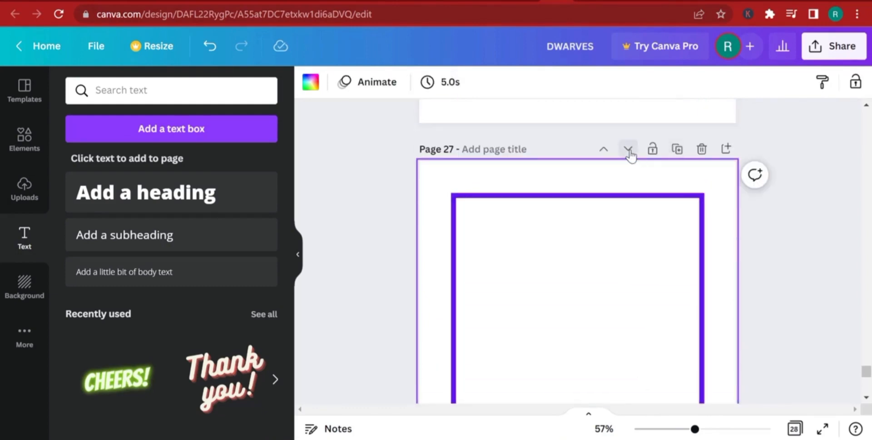
left_click(628, 149)
Add a blank page 29 and place a duplicate of the framed page 28 after it as page 30
left_click(648, 366)
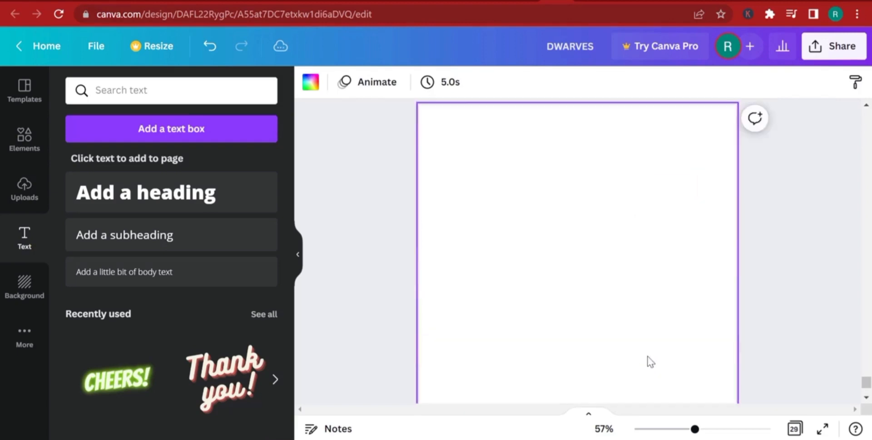
scroll(675, 377, "down", 3)
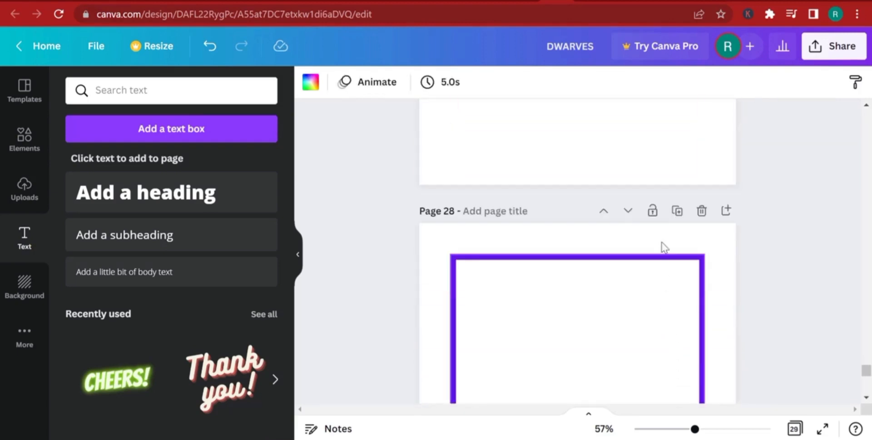
left_click(675, 211)
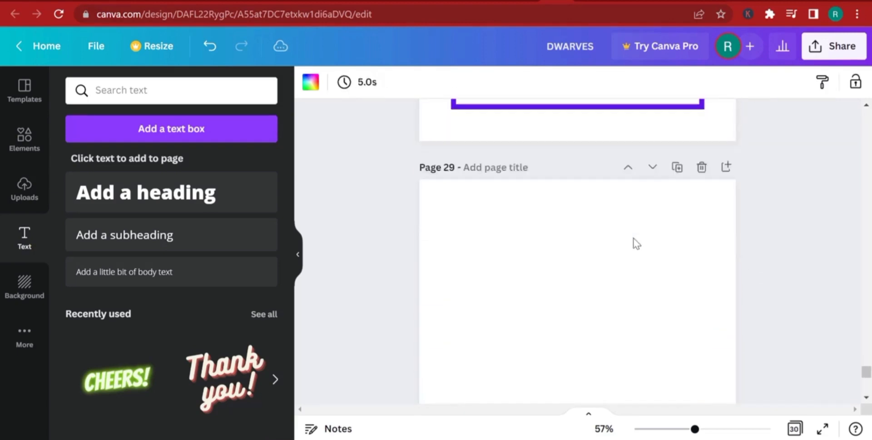
Add a blank page 31 and place a duplicate of the framed page 30 after it as page 32
left_click(636, 365)
scroll(648, 353, "up", 10)
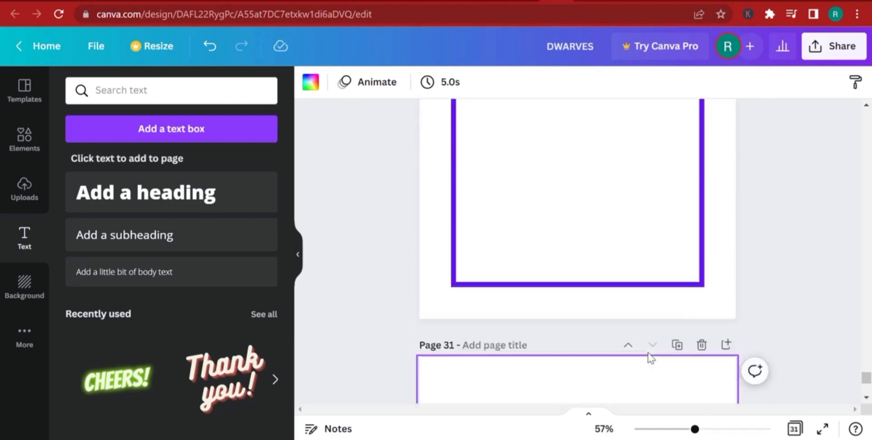
scroll(652, 352, "down", 3)
left_click(677, 212)
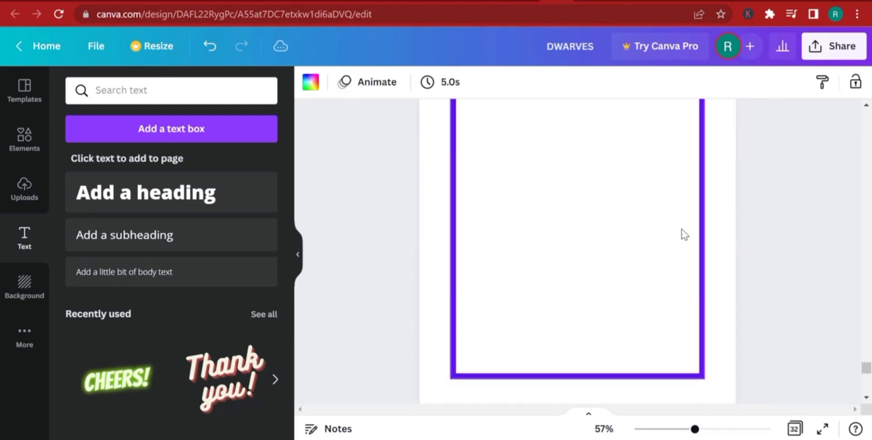
left_click(628, 212)
Add a blank page 33 and place a duplicate of the framed page 32 after it as page 34
scroll(645, 245, "down", 5)
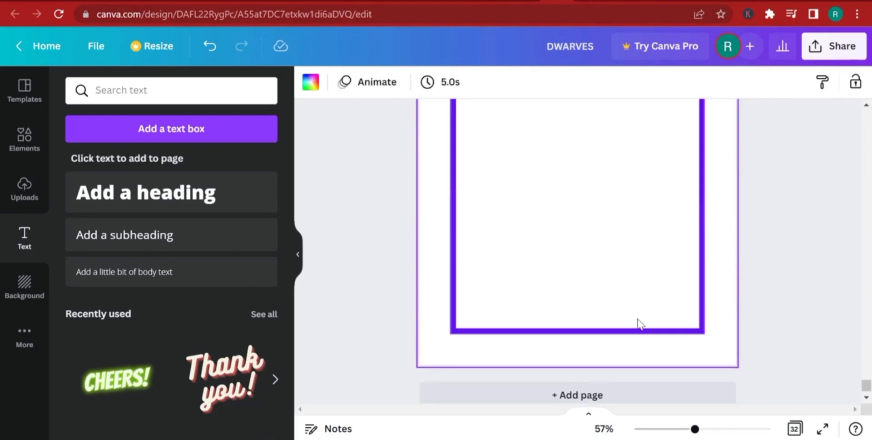
left_click(621, 369)
scroll(652, 353, "up", 5)
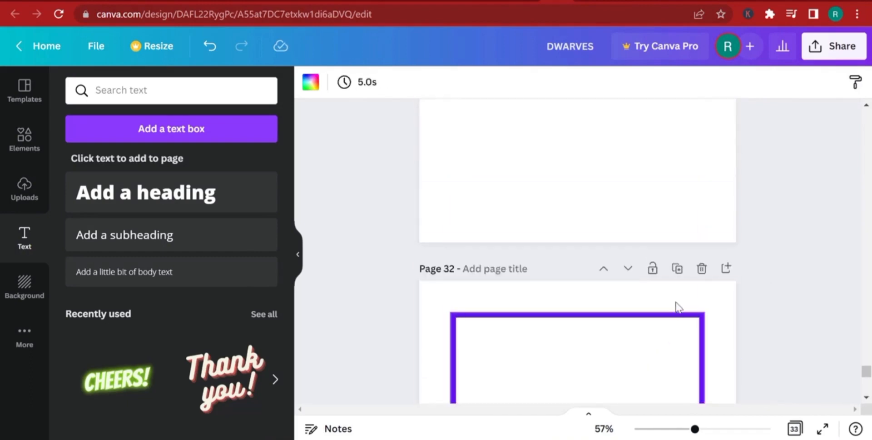
left_click(677, 269)
left_click(628, 269)
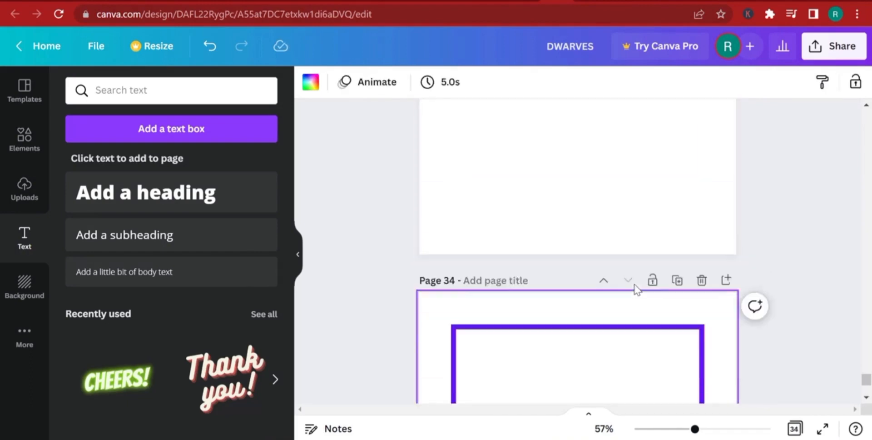
Add a blank page 35 and place a duplicate of the framed page 34 after it as page 36
scroll(640, 300, "down", 5)
left_click(634, 366)
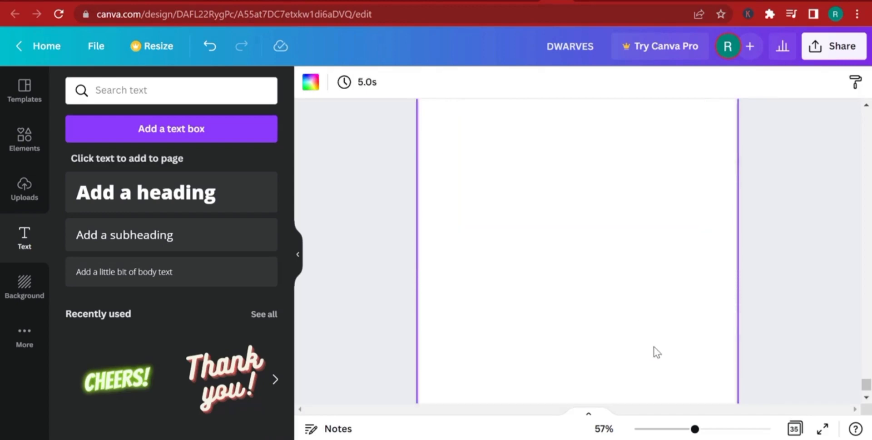
scroll(653, 347, "up", 5)
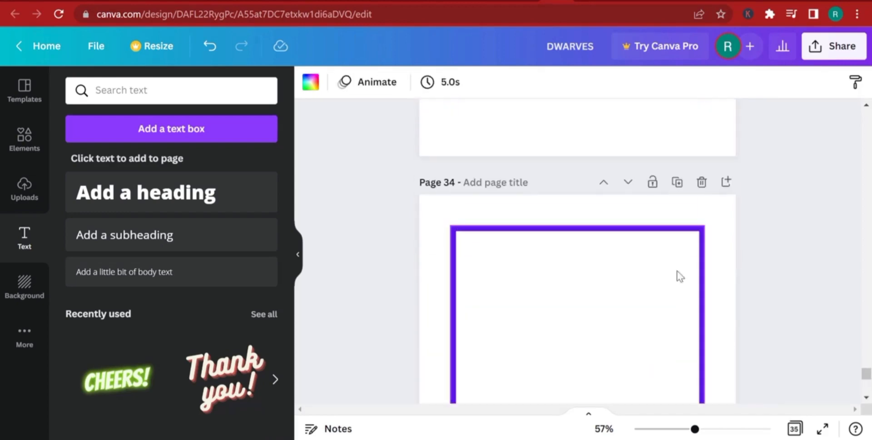
left_click(678, 183)
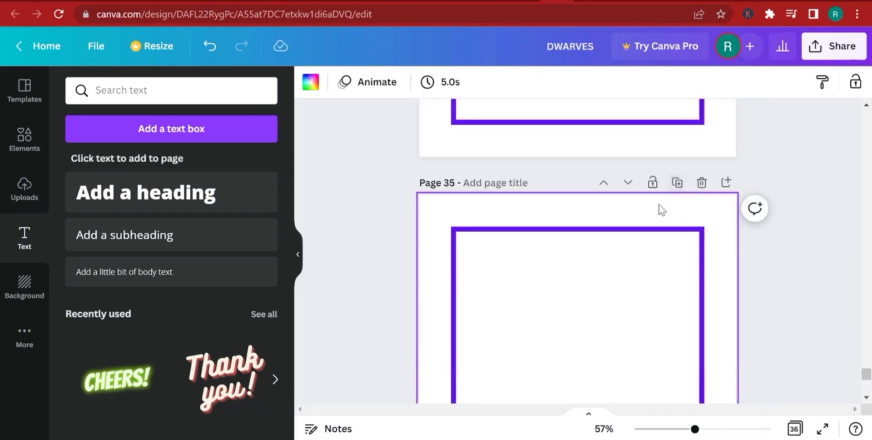
left_click(628, 182)
scroll(636, 377, "down", 3)
Add a blank page 37 at the end and duplicate it as a second blank page 38
left_click(632, 375)
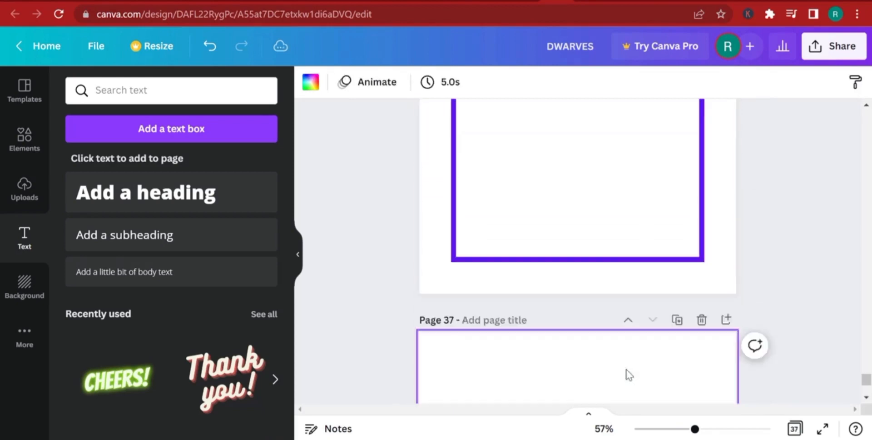
scroll(640, 367, "up", 3)
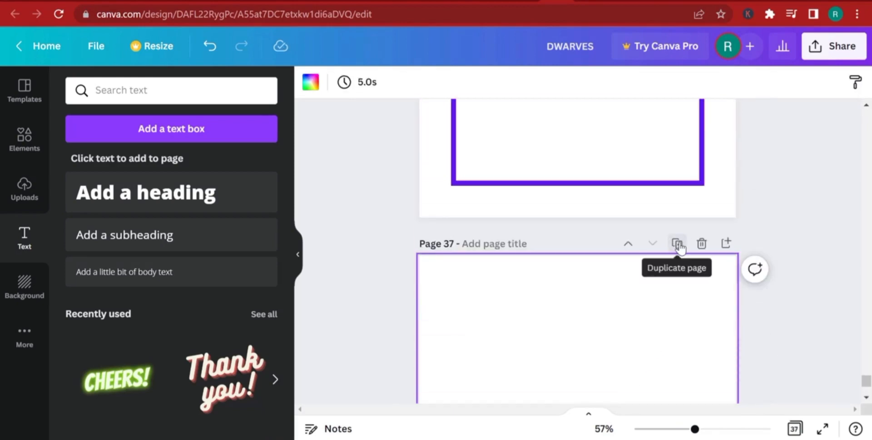
left_click(678, 245)
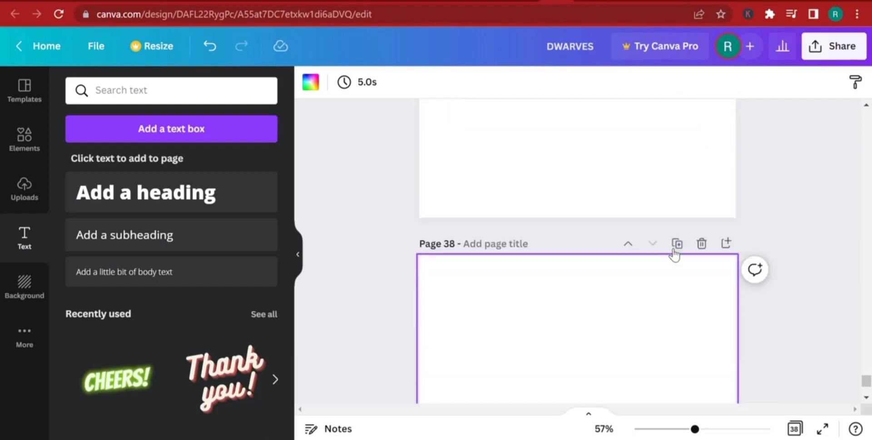
scroll(634, 269, "up", 3)
scroll(634, 272, "down", 3)
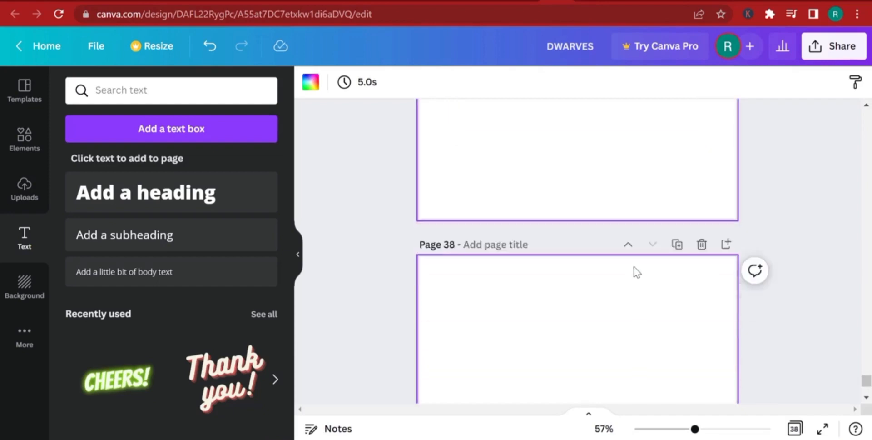
Duplicate the framed page 36 and move the copy between the last two blank pages as page 38
scroll(636, 274, "up", 7)
scroll(645, 274, "up", 10)
scroll(642, 276, "down", 3)
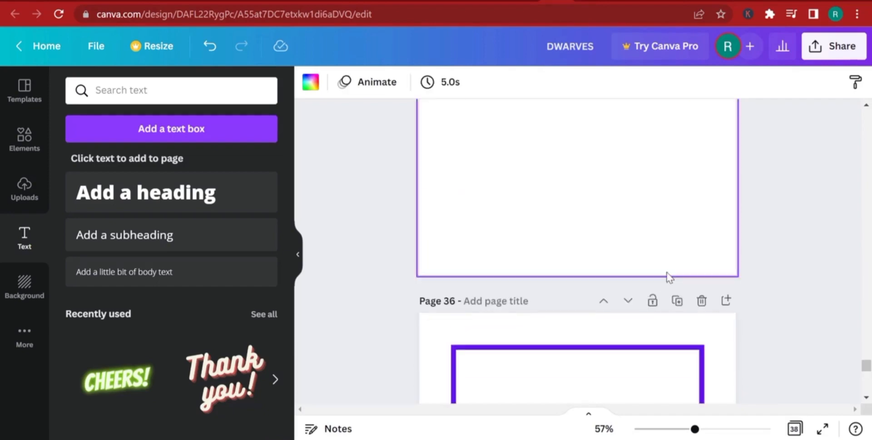
left_click(676, 301)
scroll(672, 312, "down", 2)
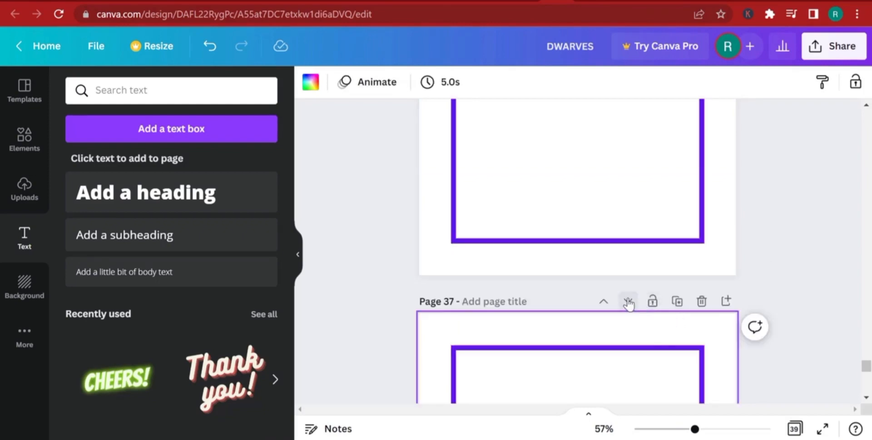
scroll(628, 305, "down", 15)
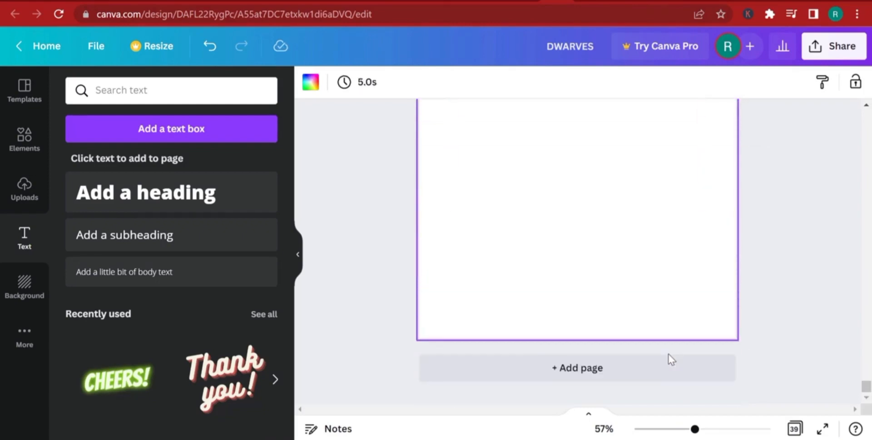
Duplicate the framed page 38 and move the copy behind the last blank page as page 40
scroll(668, 354, "up", 12)
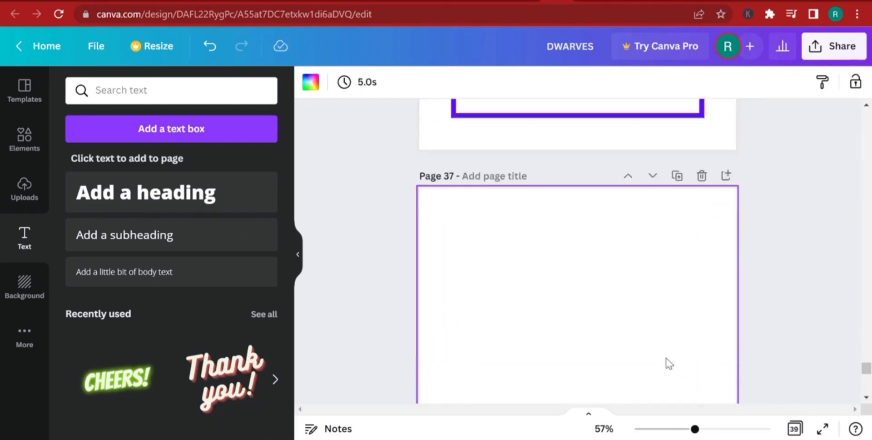
scroll(666, 358, "up", 9)
scroll(663, 351, "down", 5)
scroll(666, 352, "up", 2)
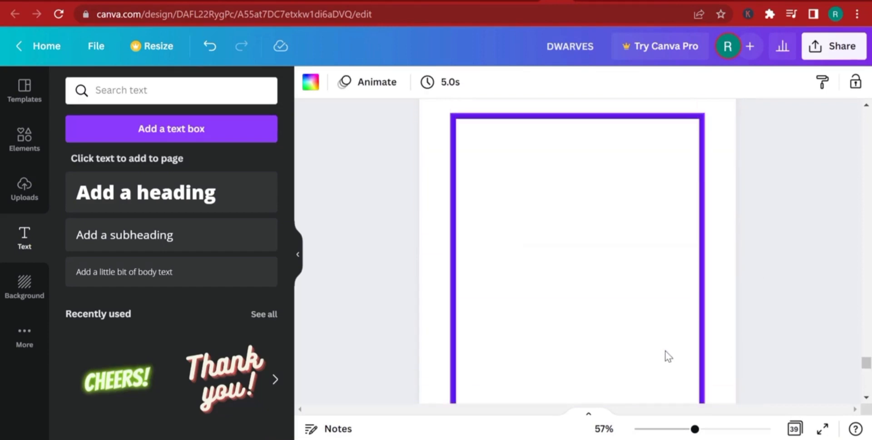
scroll(713, 370, "down", 8)
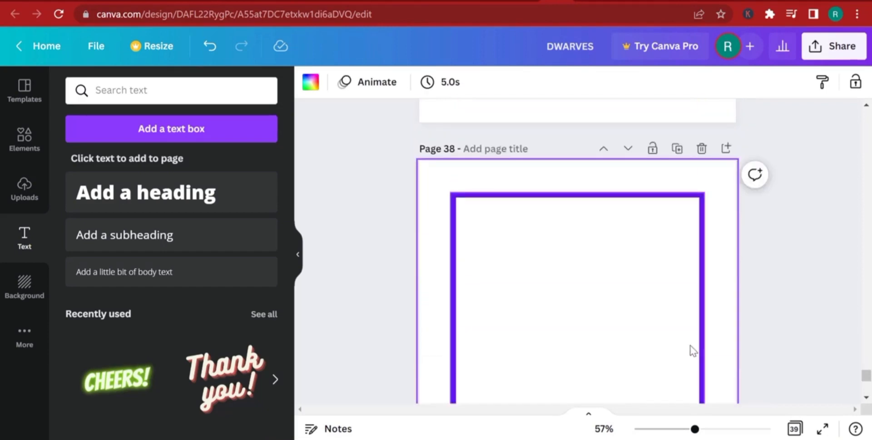
scroll(691, 352, "up", 5)
scroll(683, 356, "down", 10)
scroll(679, 338, "up", 5)
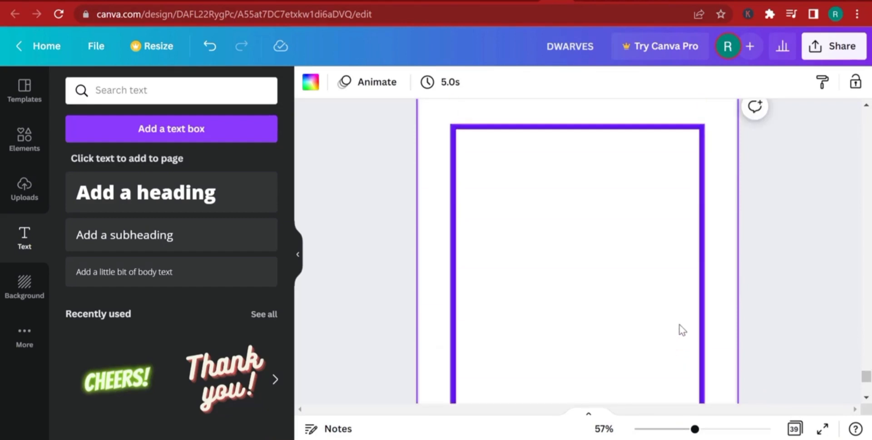
scroll(679, 326, "up", 3)
left_click(676, 218)
left_click(628, 284)
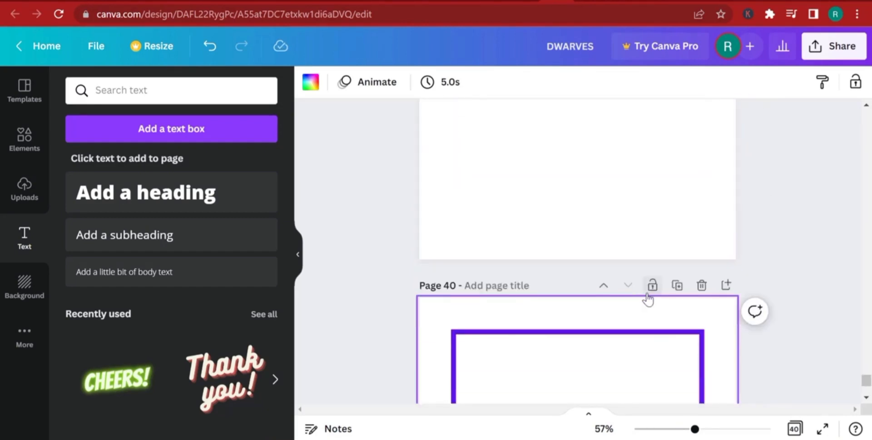
Return to the framed page 2 and insert the uploaded bee drawing inside its frame
scroll(644, 314, "down", 8)
scroll(646, 330, "up", 15)
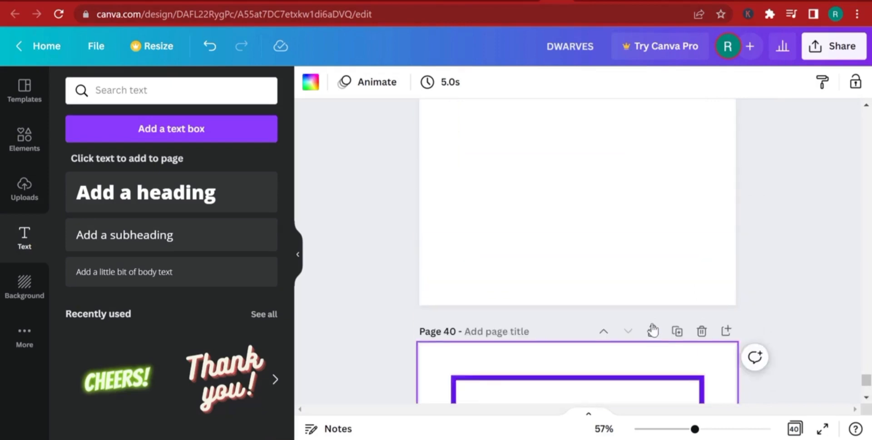
scroll(684, 313, "up", 12)
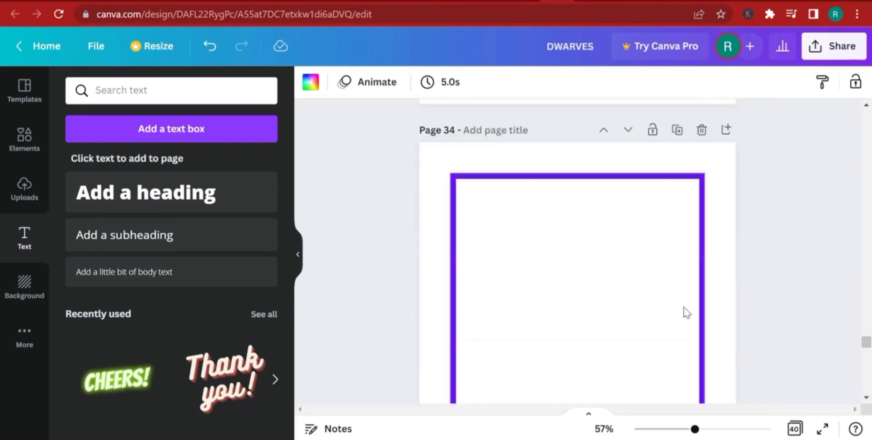
scroll(686, 312, "up", 9)
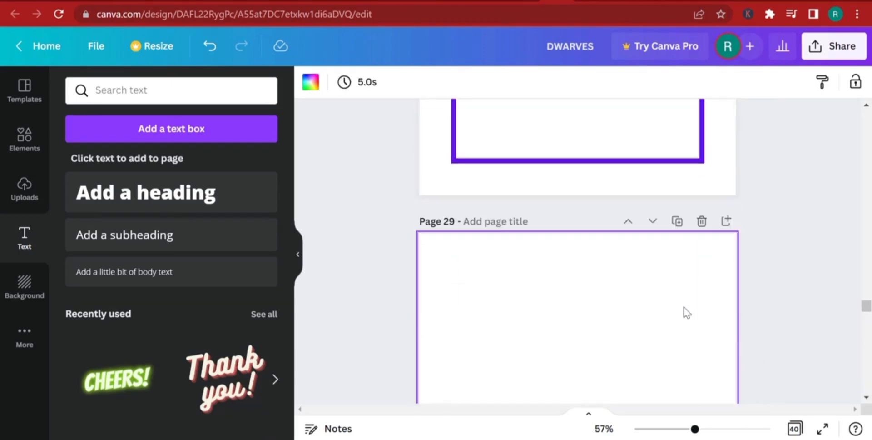
scroll(687, 313, "up", 6)
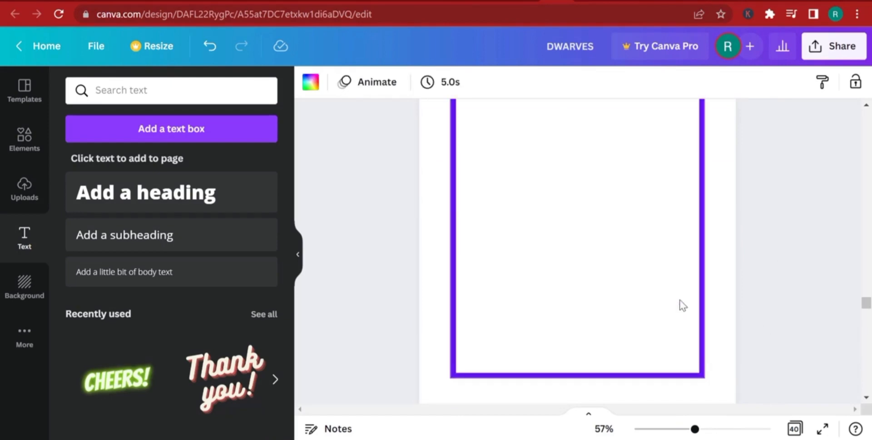
left_click_drag(865, 296, 866, 121)
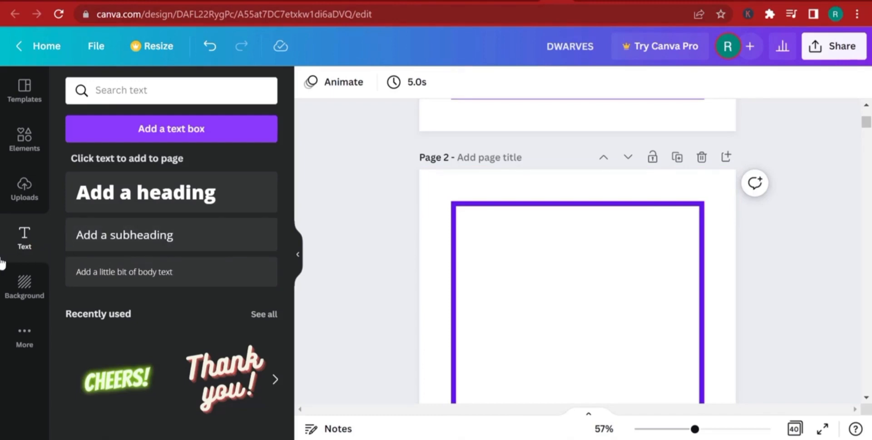
left_click(37, 188)
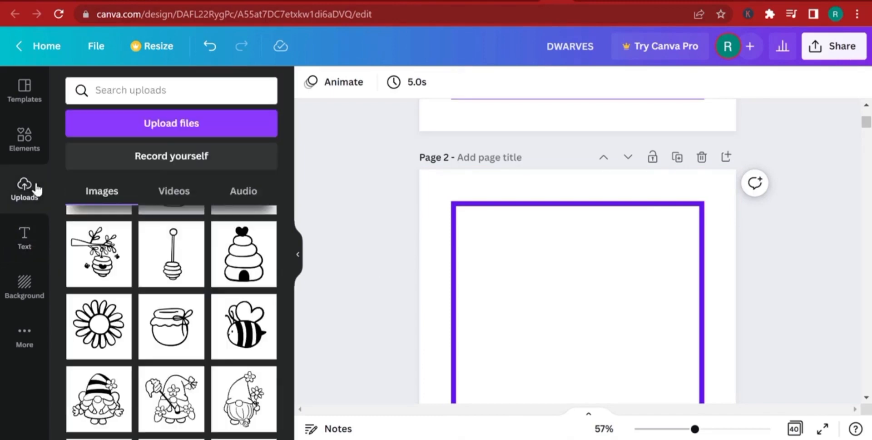
left_click(241, 323)
scroll(356, 321, "down", 3)
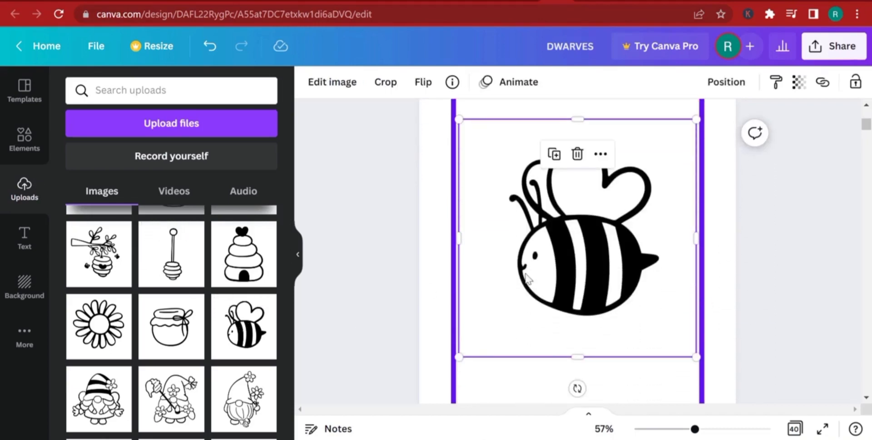
Duplicate the bee, shrink the copy to about a third and place it in the frame's upper-left corner, shifting the large bee slightly down
left_click(554, 154)
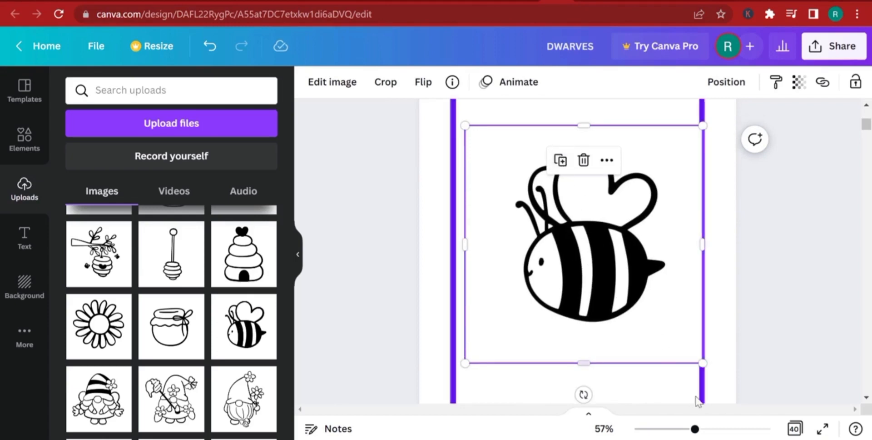
left_click_drag(704, 364, 548, 208)
left_click_drag(518, 184, 518, 155)
scroll(590, 238, "down", 3)
scroll(590, 238, "up", 3)
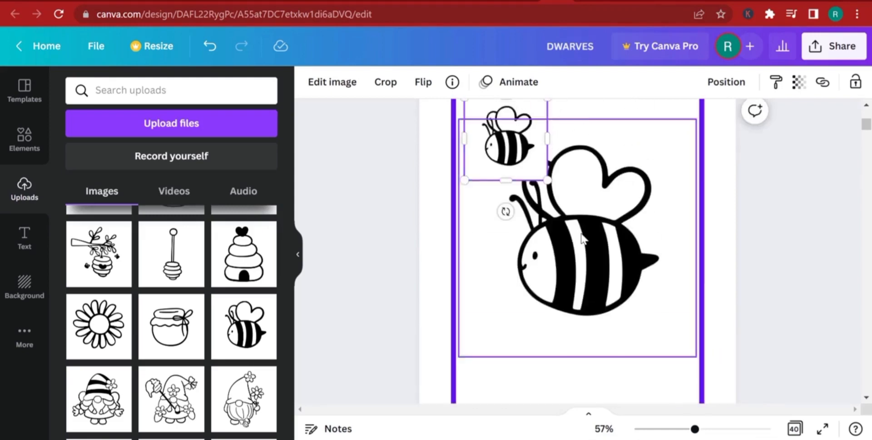
left_click_drag(585, 238, 591, 264)
left_click_drag(505, 155, 525, 165)
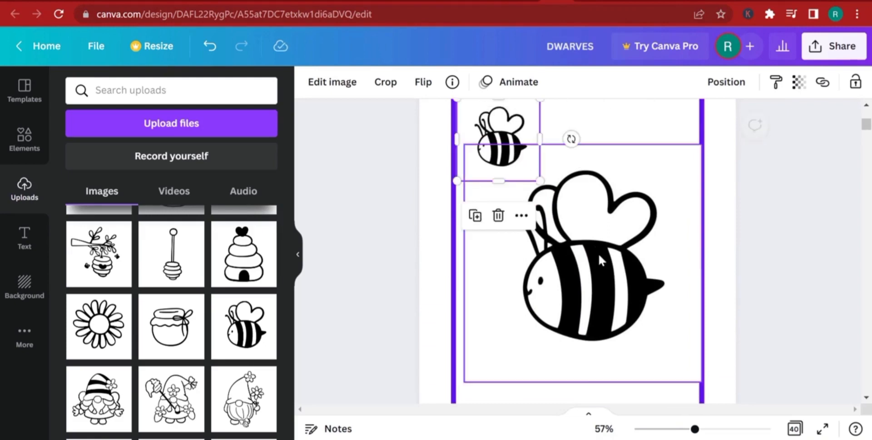
Duplicate the large bee again, shrink the copy and place it in the frame's lower-left corner
left_click(599, 255)
left_click_drag(572, 192, 576, 200)
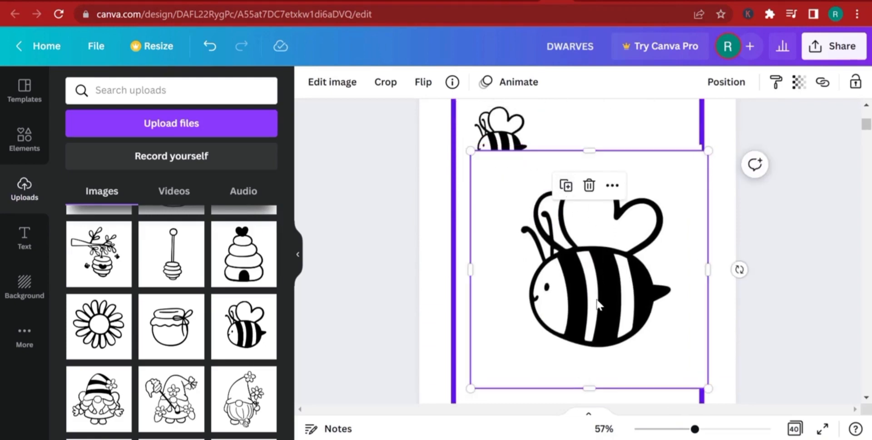
left_click_drag(708, 387, 572, 250)
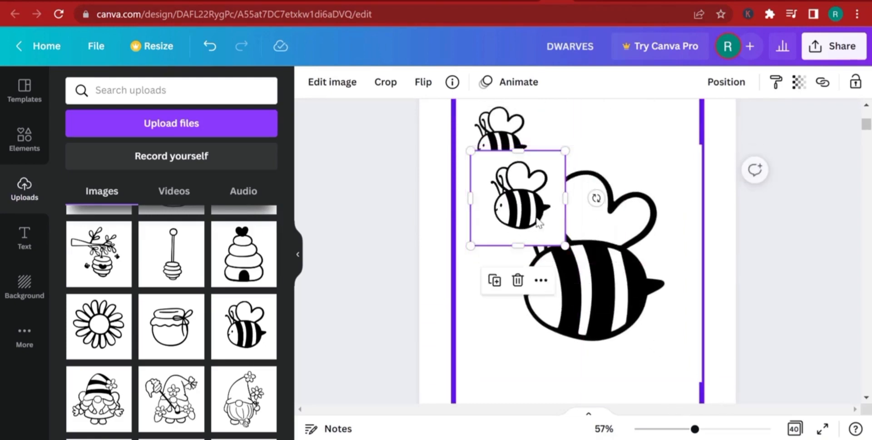
left_click_drag(542, 216, 533, 399)
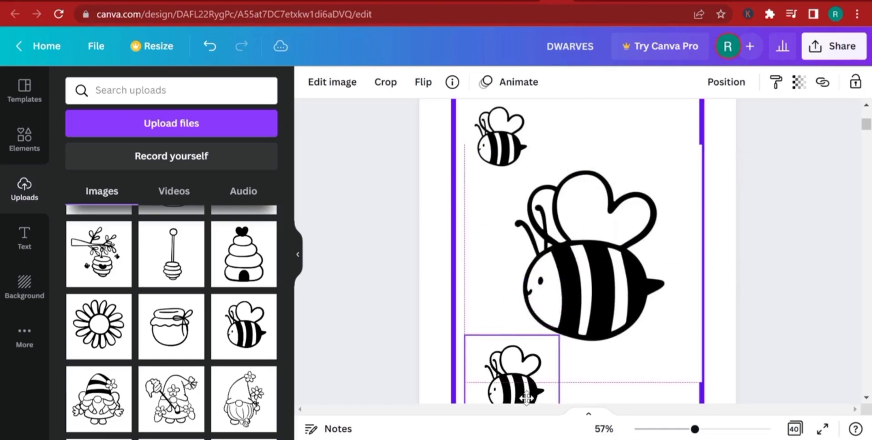
scroll(529, 395, "down", 3)
left_click_drag(515, 293, 573, 279)
left_click_drag(525, 254, 528, 280)
left_click_drag(582, 188, 535, 228)
left_click_drag(516, 247, 517, 227)
Shift the large bee slightly left so that it no longer covers the frame's right border, and deselect it
scroll(653, 250, "up", 3)
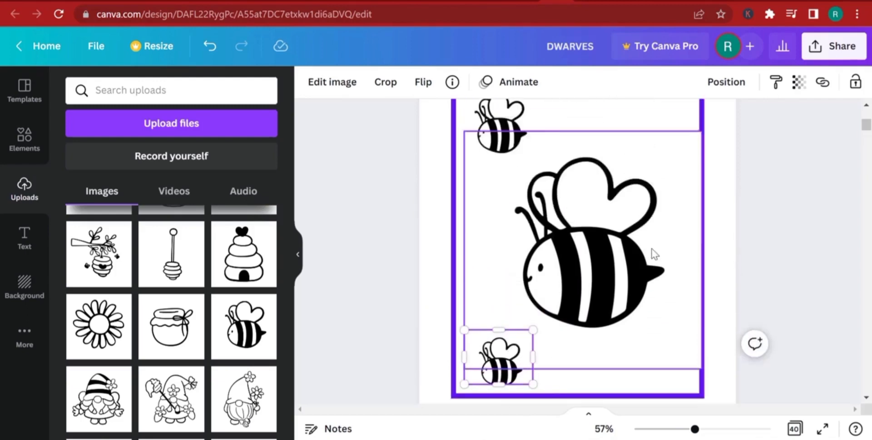
scroll(656, 209, "up", 2)
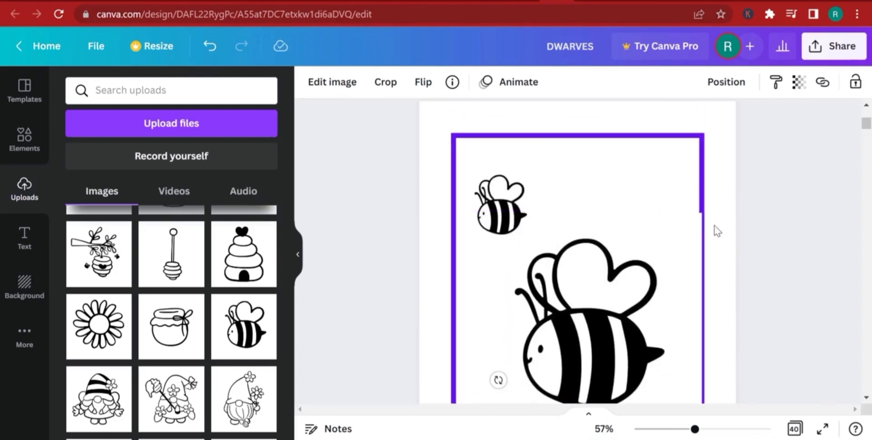
scroll(606, 245, "down", 2)
left_click_drag(592, 263, 586, 262)
left_click(772, 301)
scroll(751, 294, "down", 1)
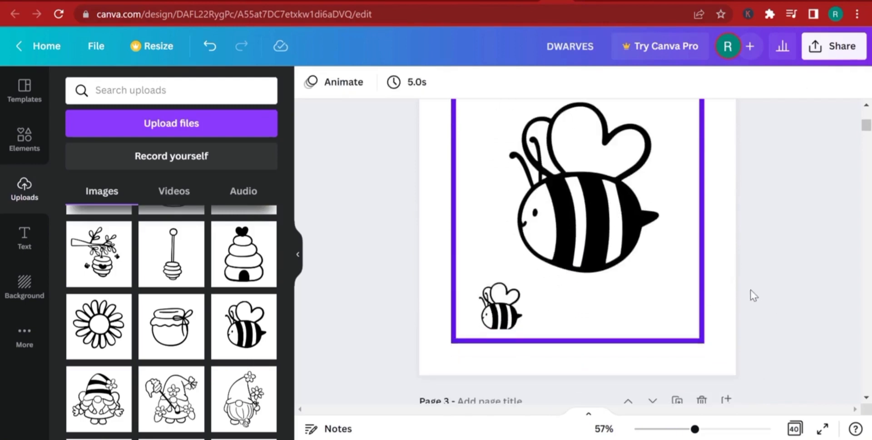
scroll(595, 287, "up", 3)
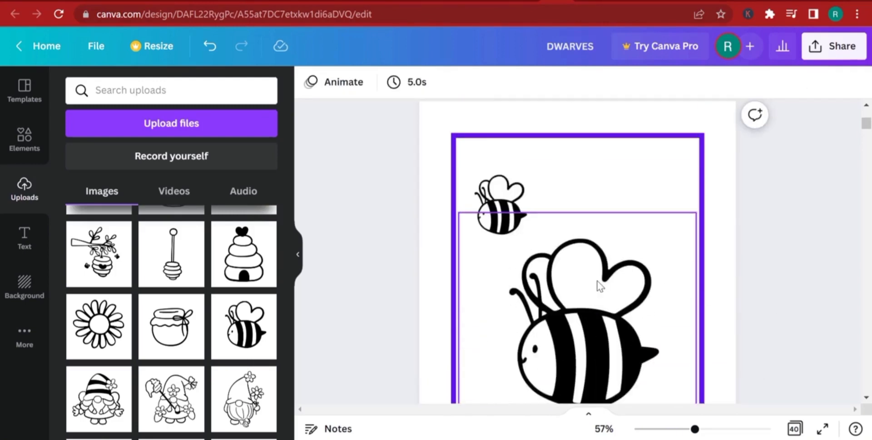
Add a subheading text box to page 2 and place it at the top of the frame, above the small bee
left_click(27, 239)
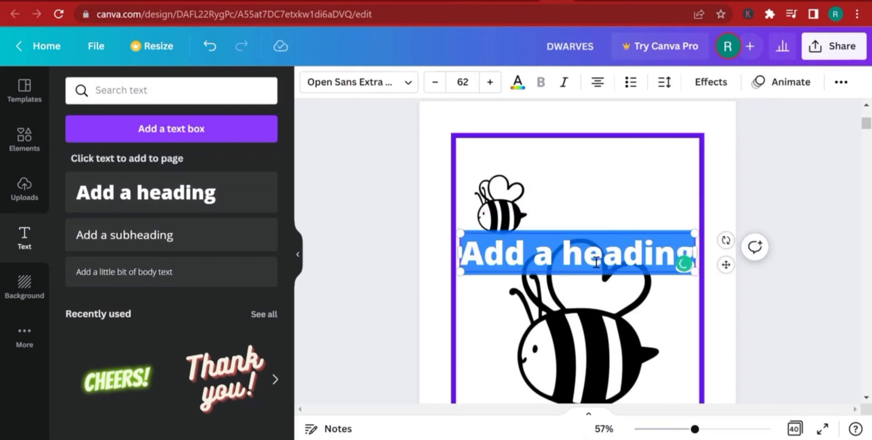
key("Delete")
left_click(163, 241)
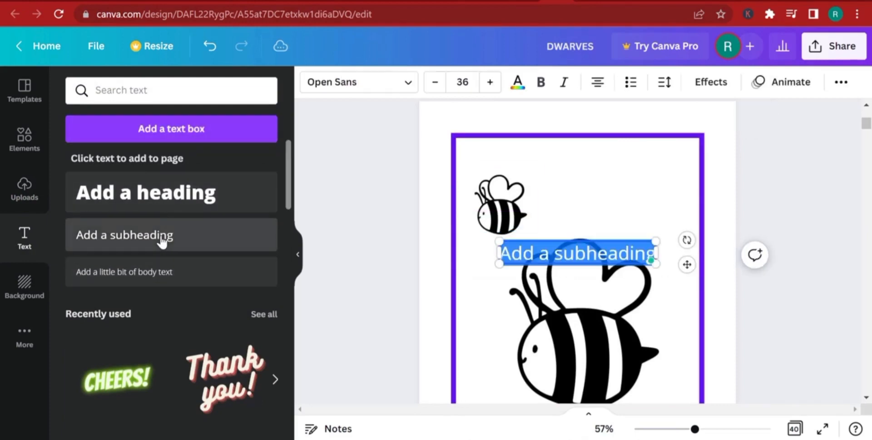
left_click(492, 289)
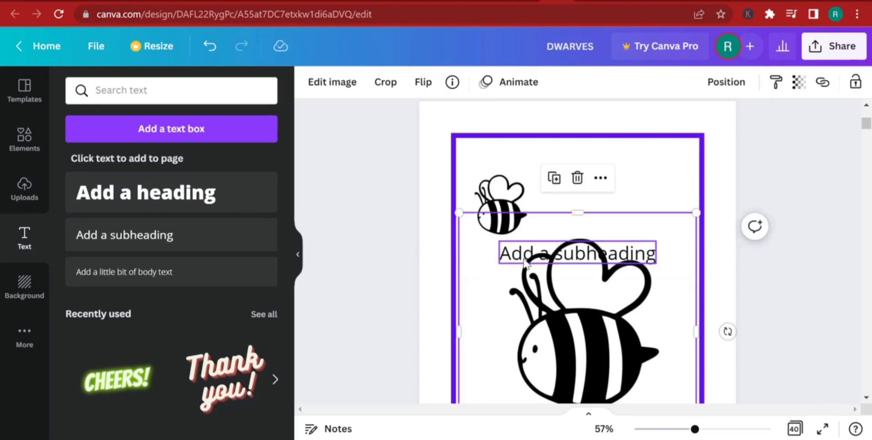
left_click(525, 256)
left_click_drag(524, 257, 525, 160)
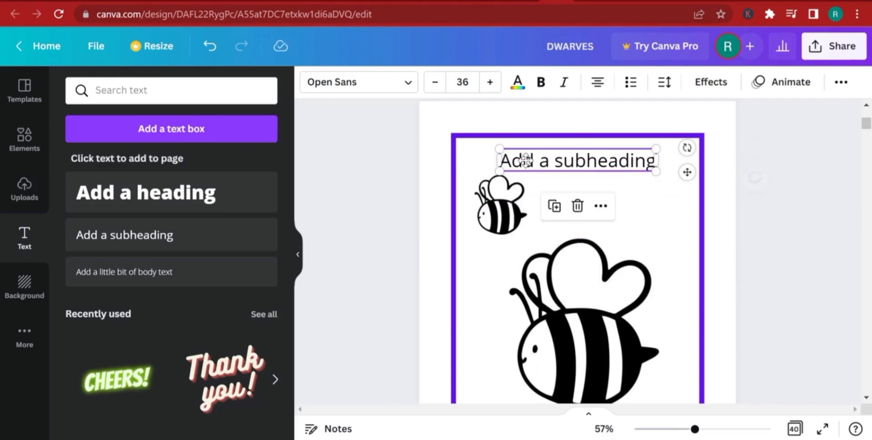
Replace the subheading's placeholder text with "Color the lovely Bee"
double_click(590, 163)
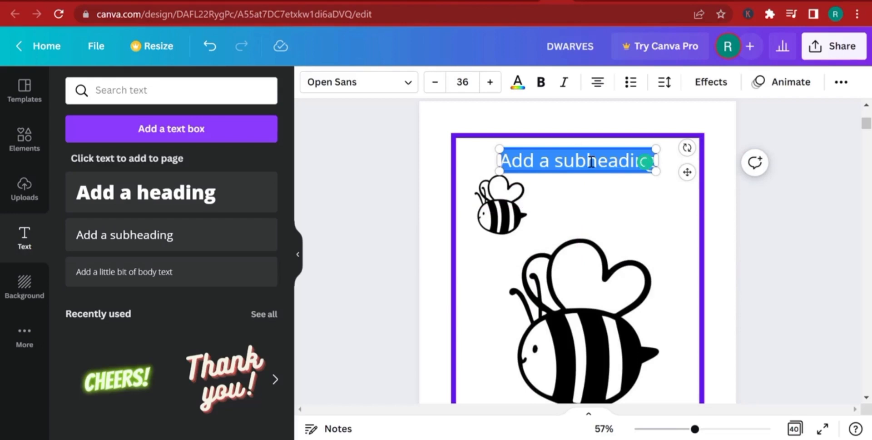
type("Co")
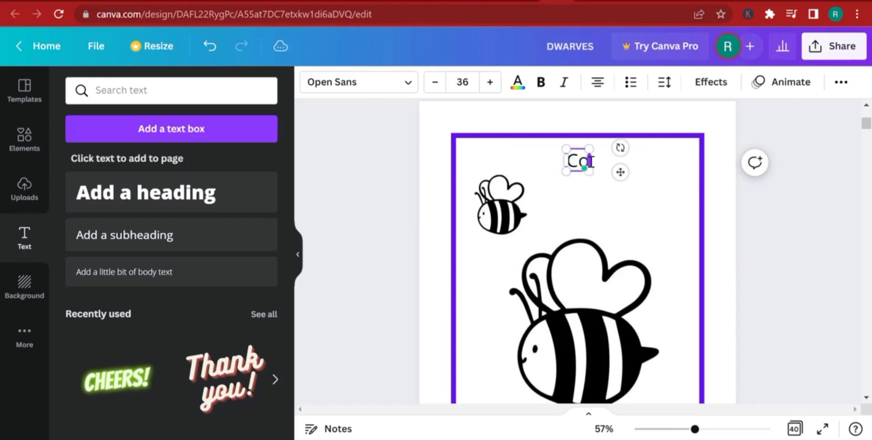
type("lor the")
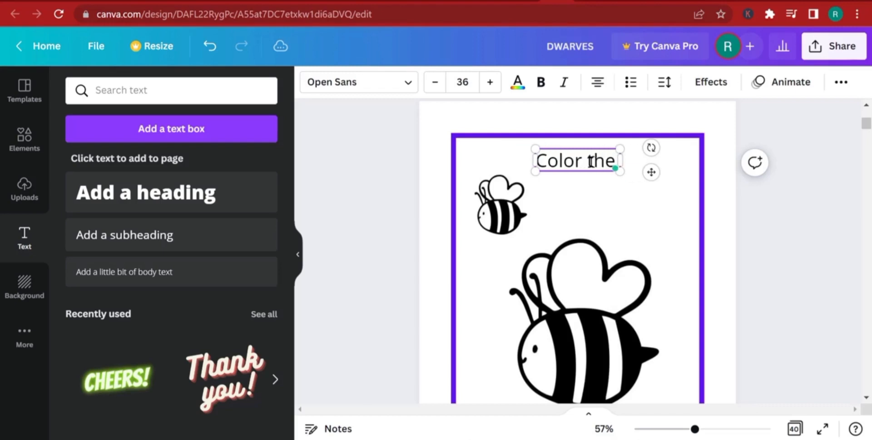
type(" lovely Bee")
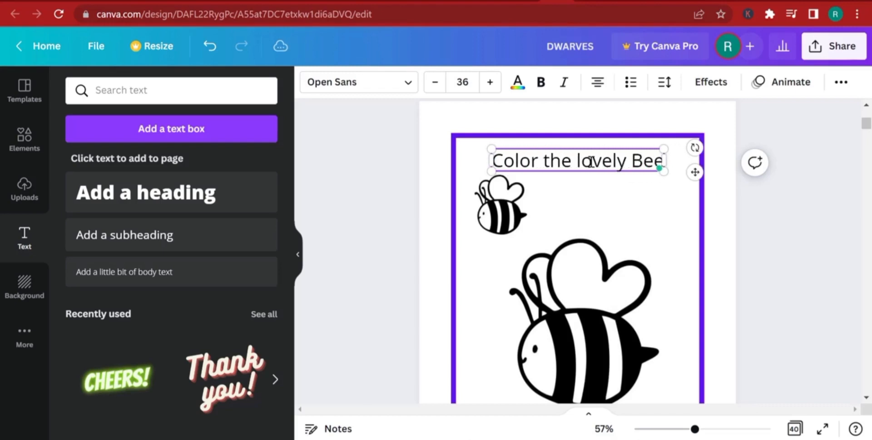
Set the font of the whole bee title to Montserrat Extra-Bold and leave text editing
triple_click(591, 162)
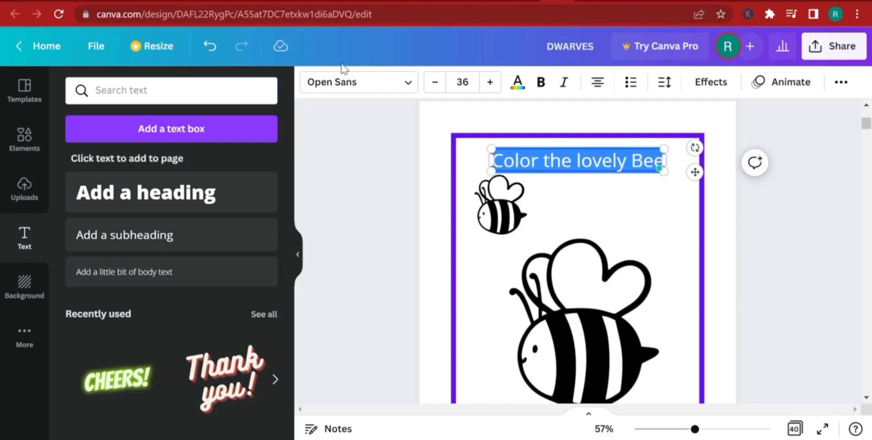
left_click(346, 81)
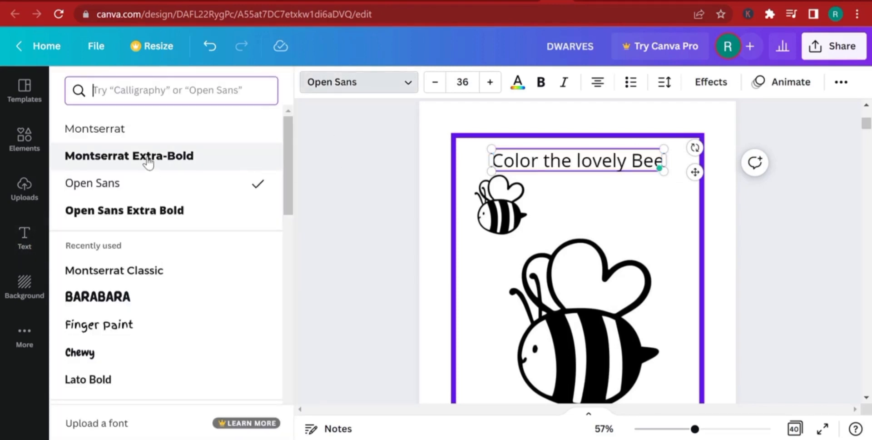
left_click(147, 157)
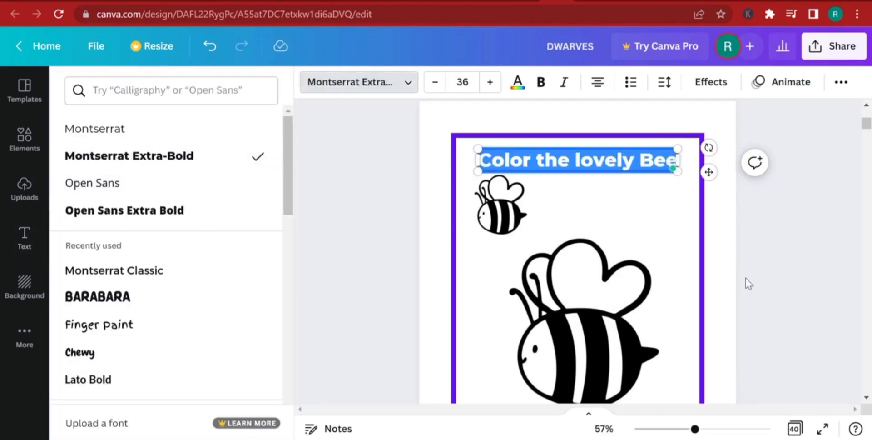
key("Escape")
left_click(618, 249)
left_click(655, 206)
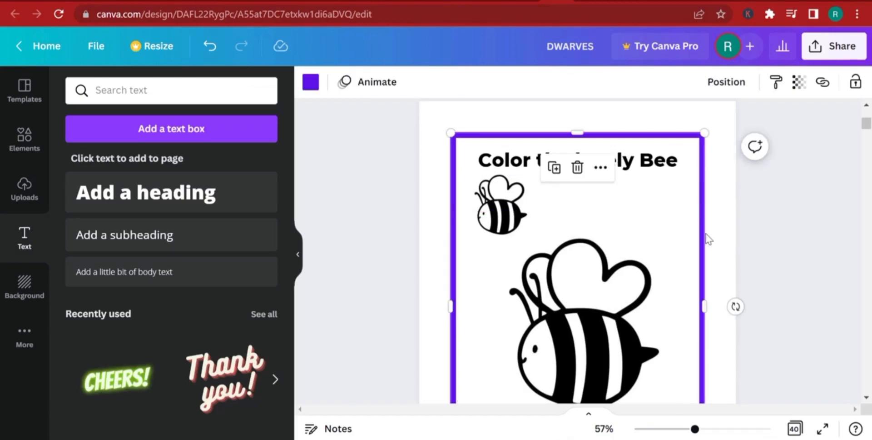
Go to the framed page 4 and insert the uploaded daisy flower drawing
scroll(848, 252, "down", 5)
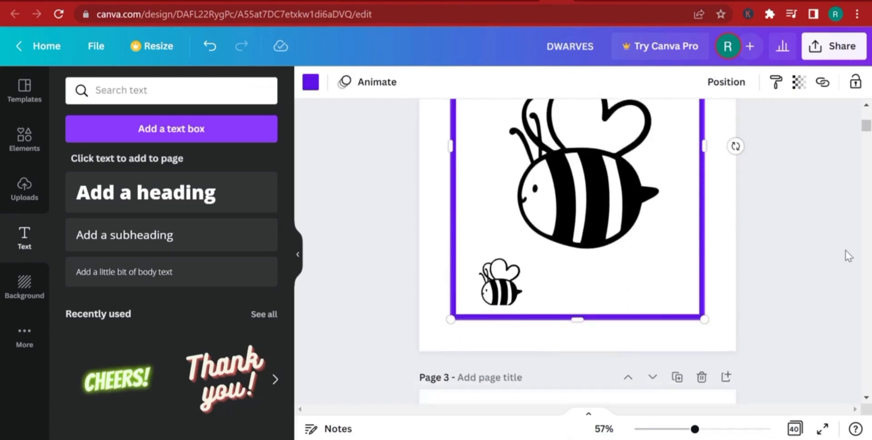
scroll(570, 244, "down", 7)
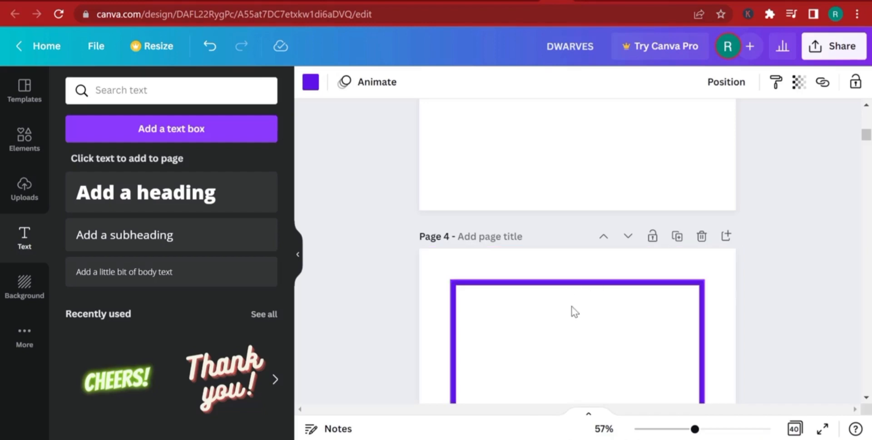
scroll(572, 321, "down", 3)
left_click(635, 310)
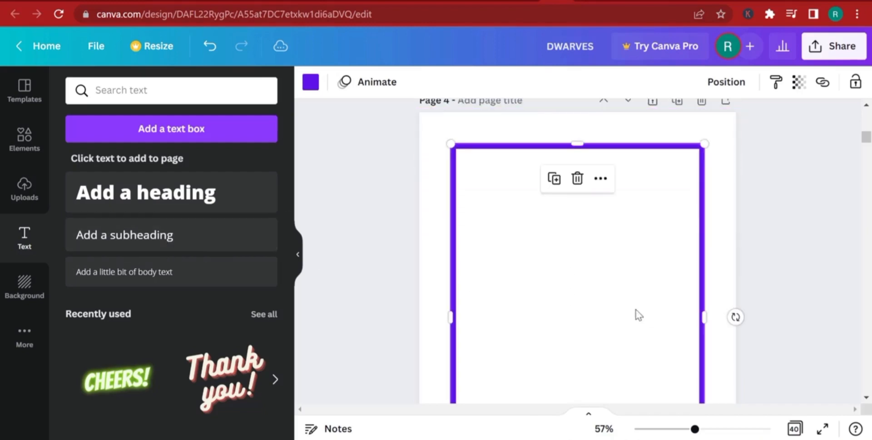
left_click(429, 208)
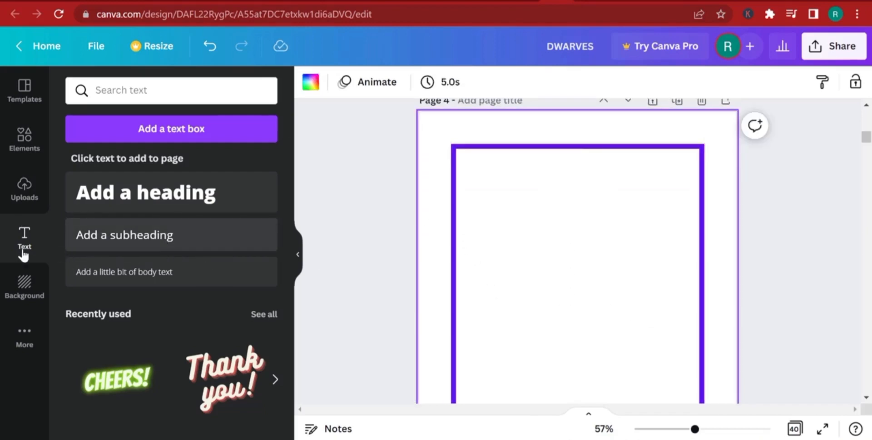
left_click(21, 196)
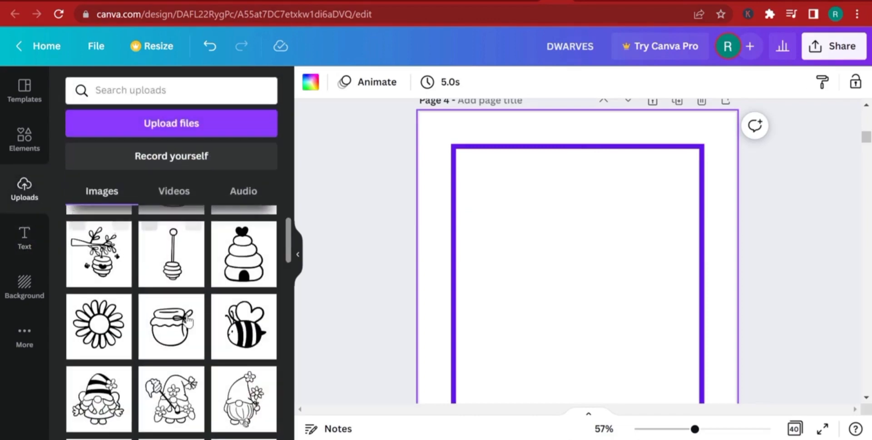
left_click(100, 335)
scroll(555, 309, "down", 2)
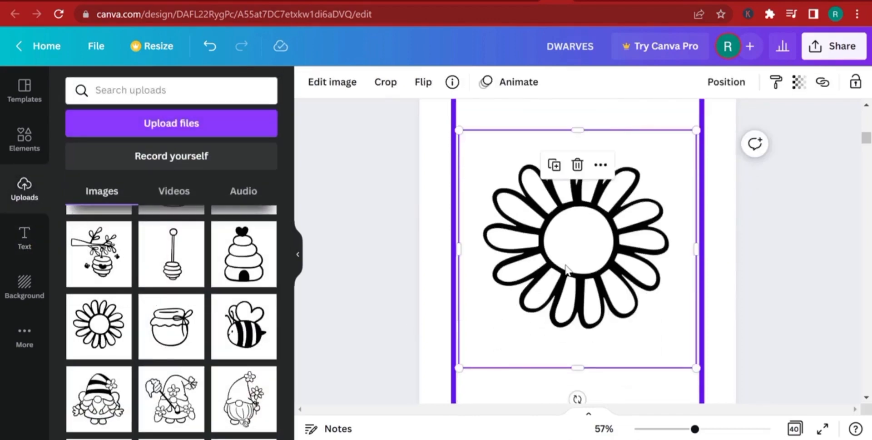
Move the flower to the lower part of page 4's frame and crop its bottom edge so the image stays inside the border
left_click_drag(555, 308, 571, 329)
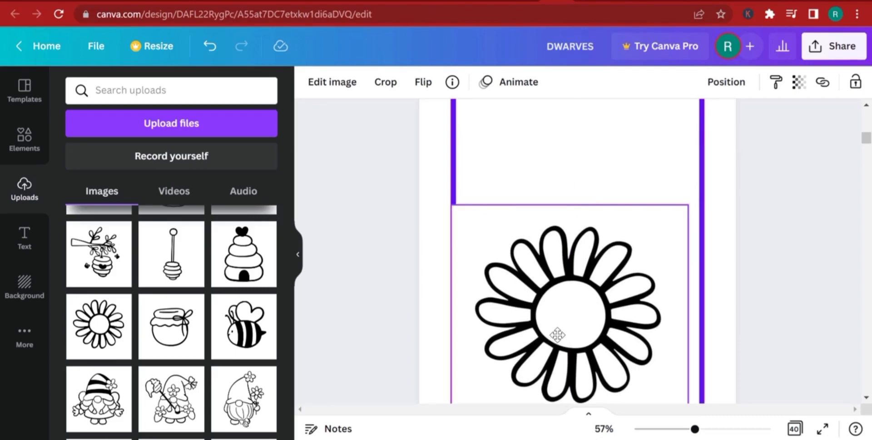
left_click_drag(557, 334, 565, 333)
scroll(701, 307, "down", 5)
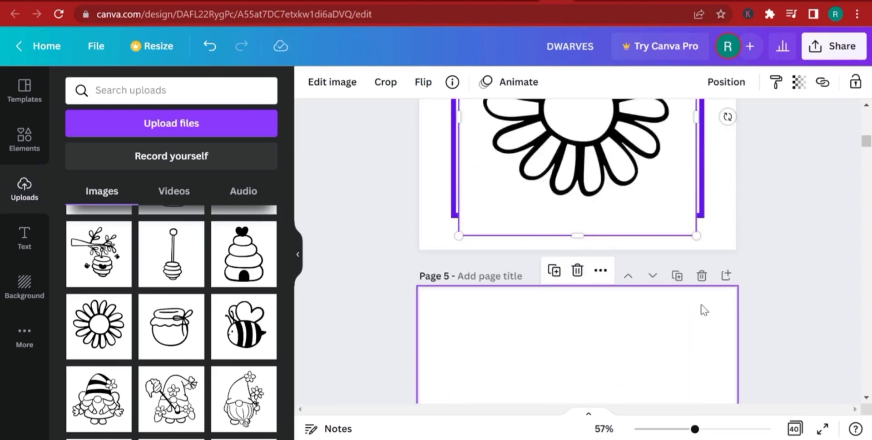
left_click_drag(576, 237, 676, 201)
scroll(755, 212, "up", 3)
left_click(782, 237)
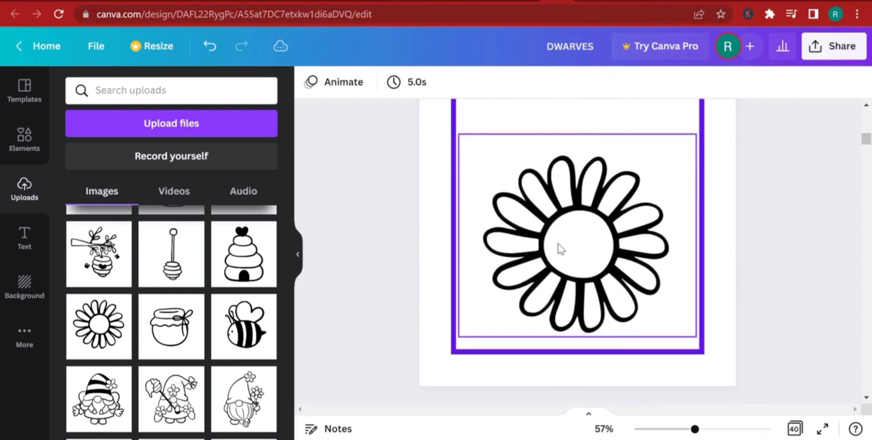
Crop the empty margins above and on both sides of the flower close to its petals, and deselect it
scroll(718, 260, "up", 2)
left_click(583, 215)
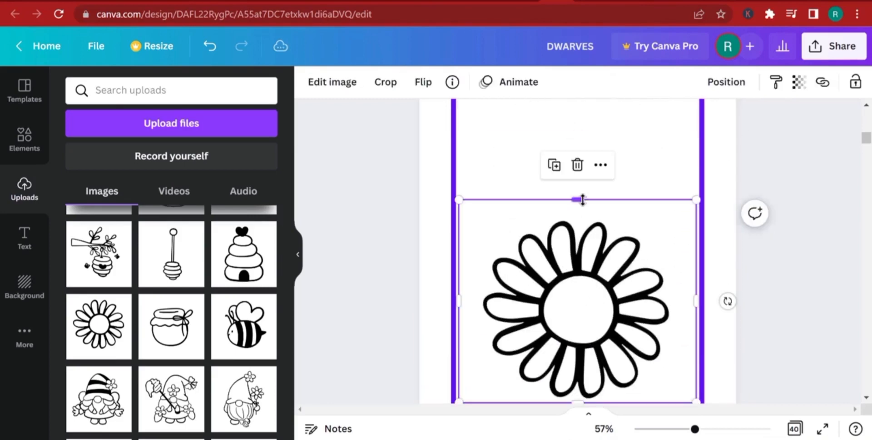
left_click_drag(583, 205, 578, 214)
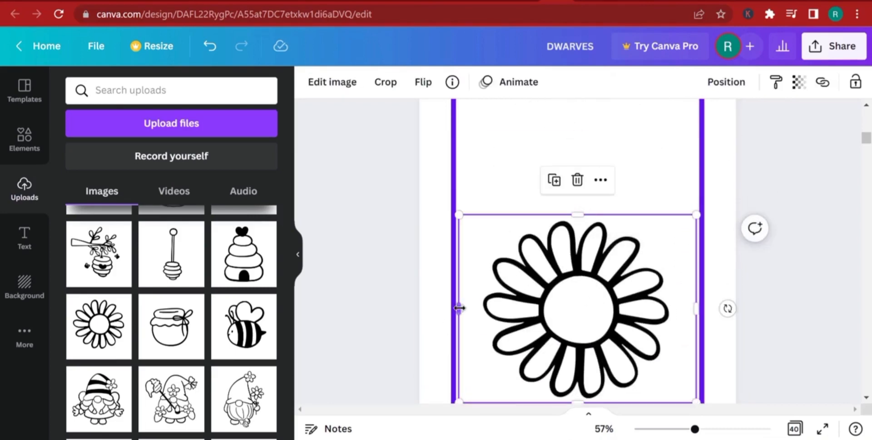
left_click_drag(471, 312, 482, 308)
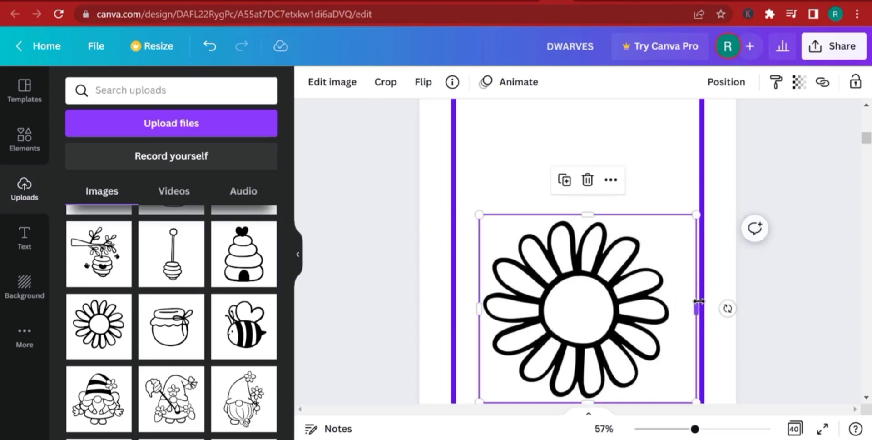
left_click_drag(698, 301, 675, 302)
left_click(804, 253)
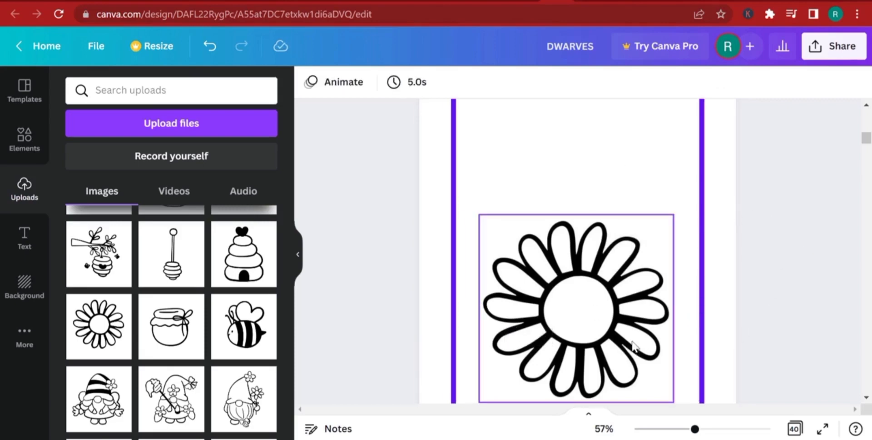
Duplicate the flower, shrink the copy to about 40% and place it above the large flower on the frame's left side
scroll(545, 300, "up", 2)
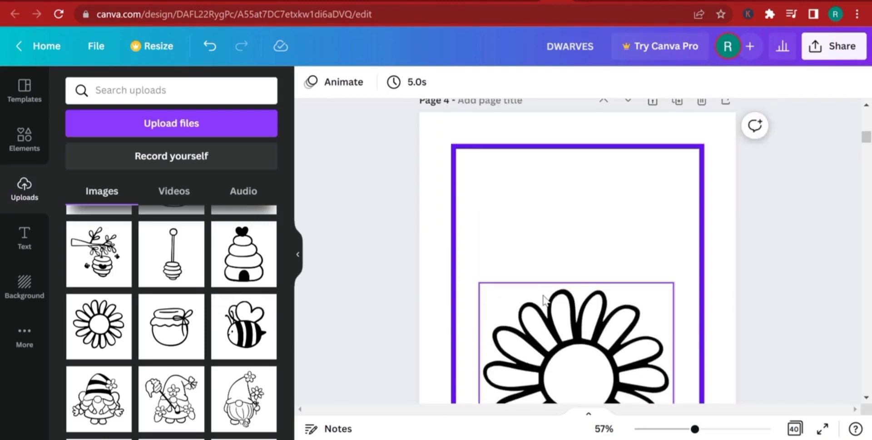
left_click(587, 354)
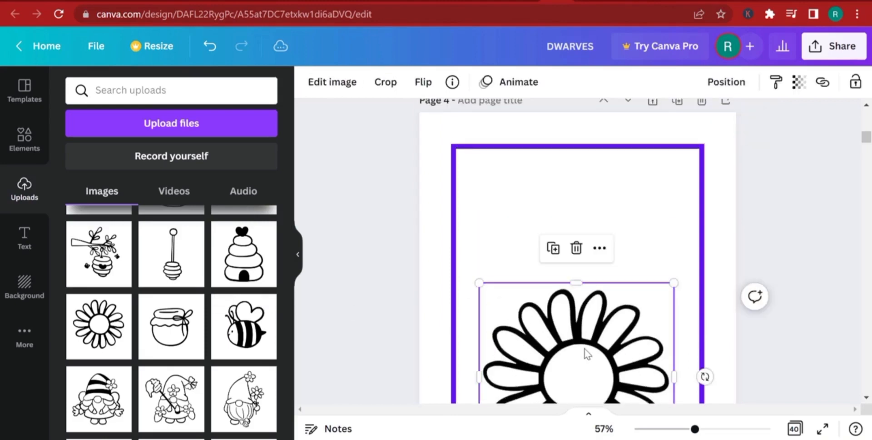
left_click(556, 255)
left_click_drag(632, 368, 641, 338)
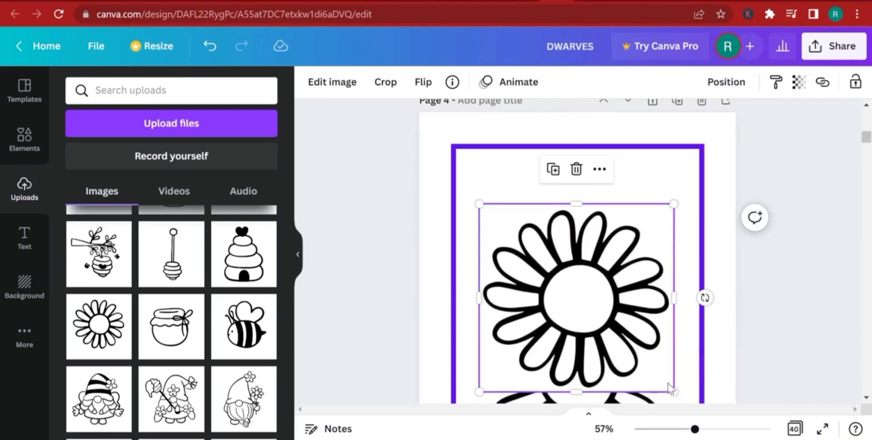
left_click_drag(672, 390, 563, 282)
left_click_drag(527, 259, 514, 272)
Duplicate the small flower, shrink the copy to about half and place it above the large flower on the frame's right side
left_click(482, 182)
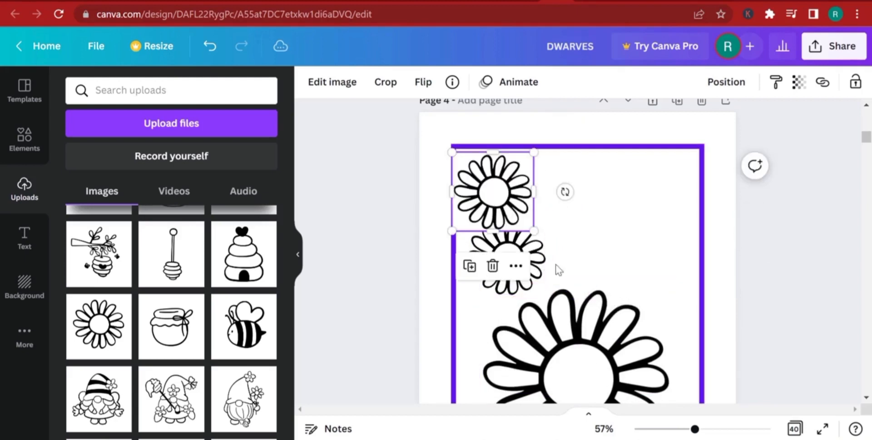
left_click_drag(534, 233, 657, 271)
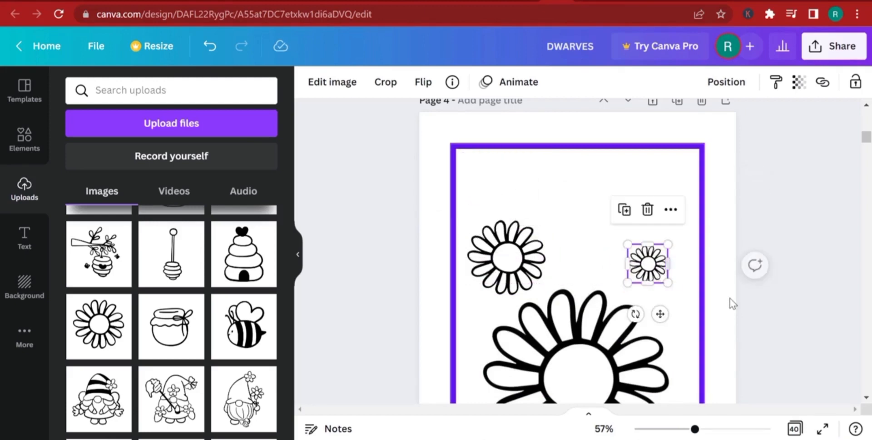
Copy the "Color the lovely Bee" title from page 2 and place the copy above the flowers inside page 4's frame
scroll(729, 300, "down", 3)
scroll(727, 302, "up", 2)
scroll(141, 249, "up", 2)
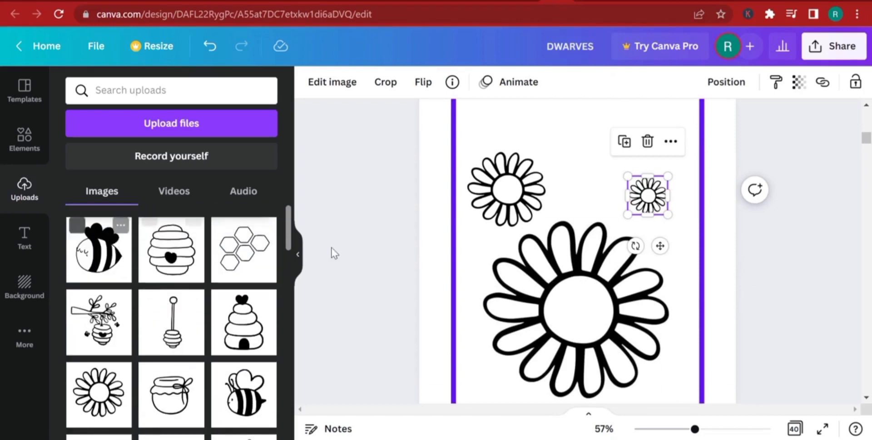
scroll(559, 253, "down", 10)
scroll(588, 248, "up", 7)
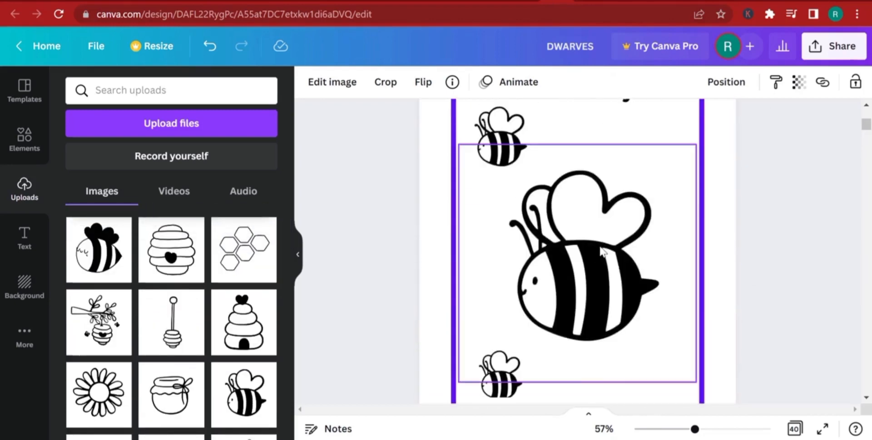
left_click(660, 229)
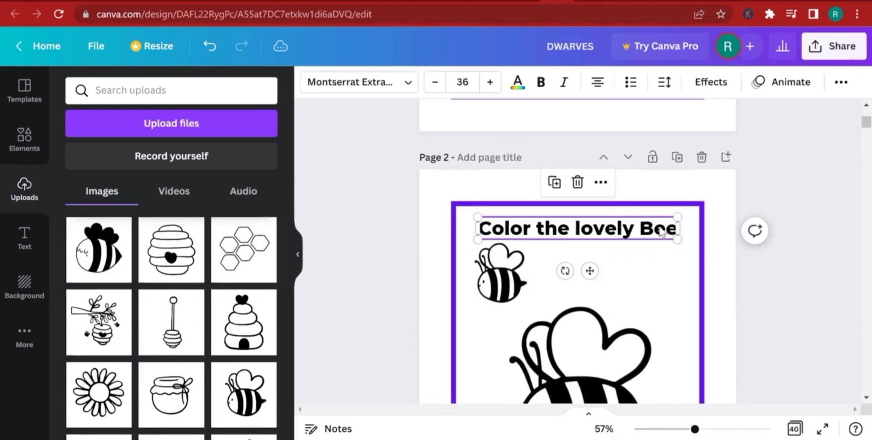
left_click(555, 183)
left_click_drag(609, 235, 601, 263)
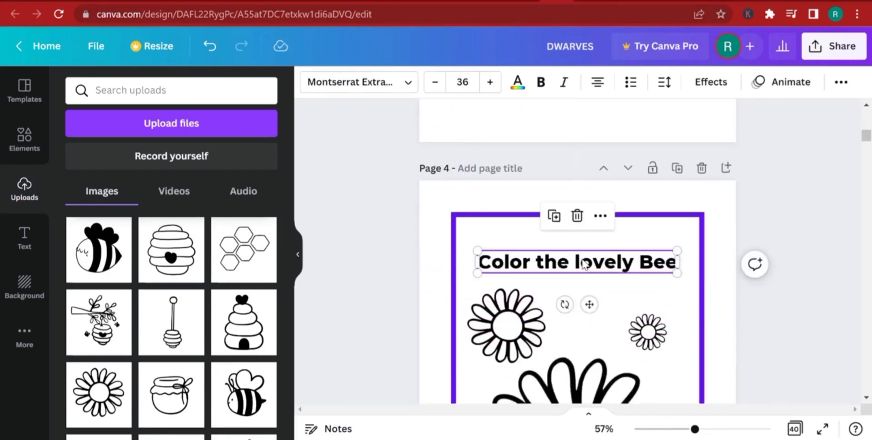
Change page 4's title to "Color the Flower in rose" and nudge it slightly up inside the frame
double_click(613, 270)
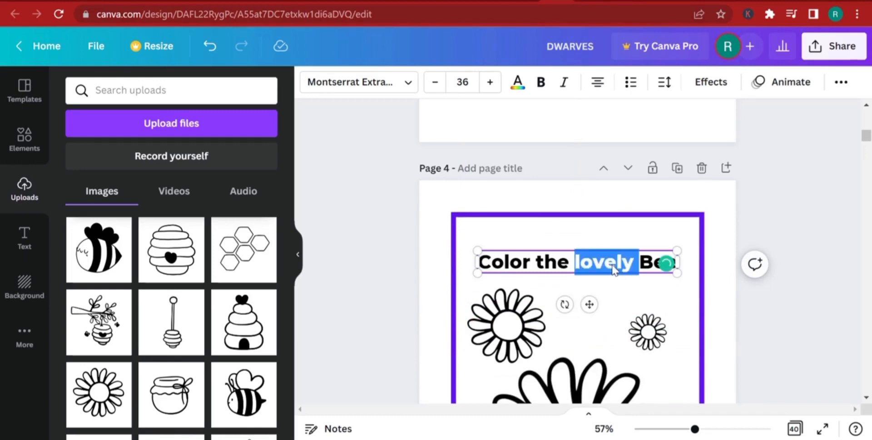
type("Folwe")
key("BackSpace")
key("BackSpace")
key("BackSpace")
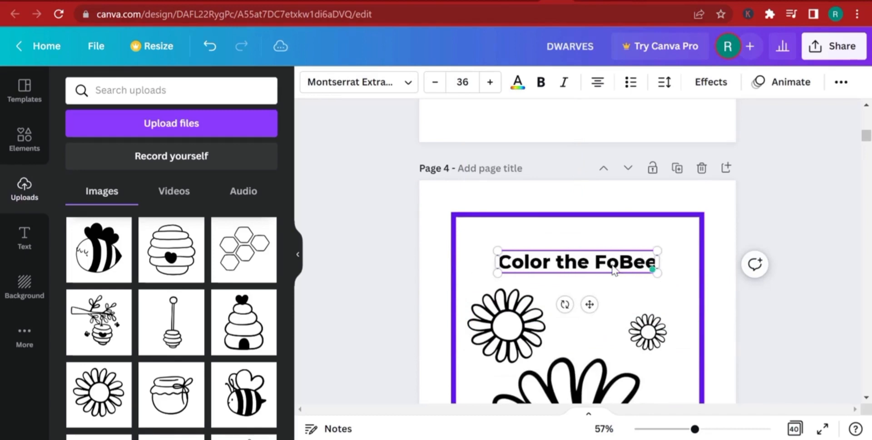
key("BackSpace")
type("lower in")
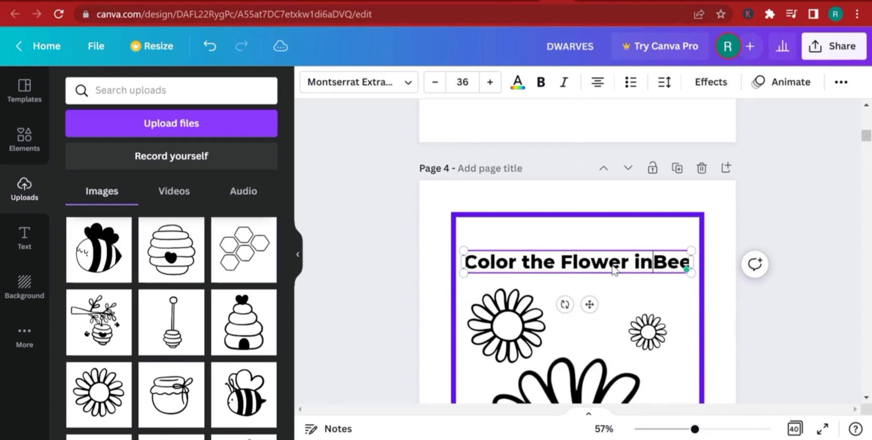
type(" rose")
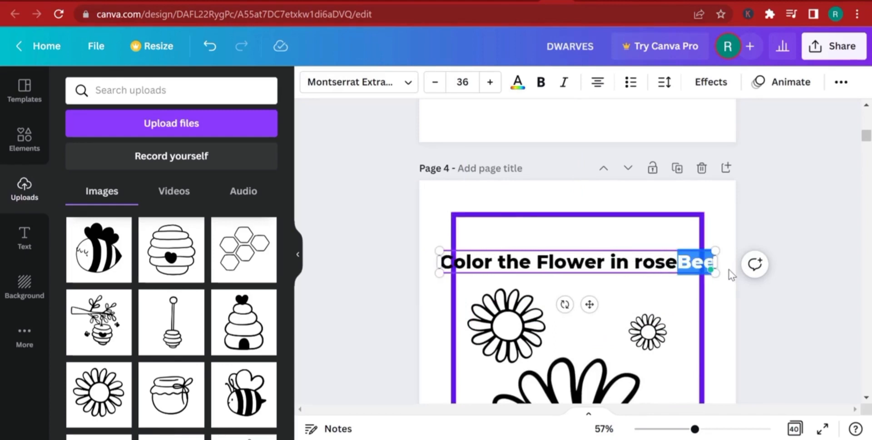
key("BackSpace")
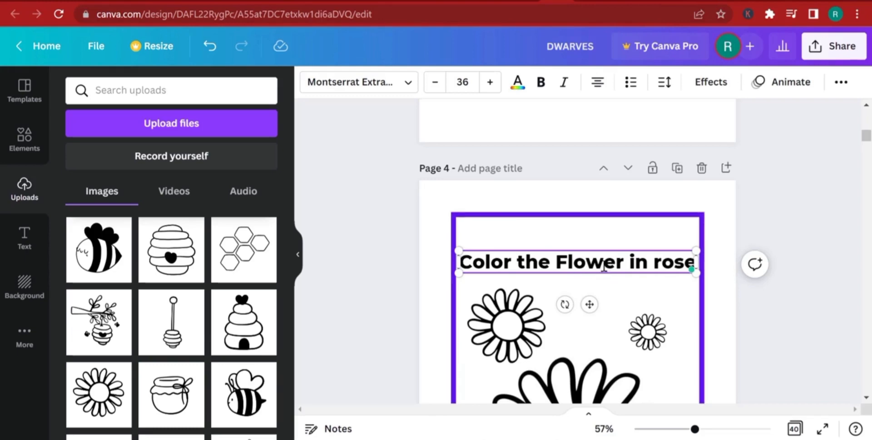
left_click(628, 290)
left_click_drag(593, 272, 595, 261)
Add the uploaded rounded beehive drawing with the small heart to page 6 and position it inside the frame
scroll(645, 286, "down", 10)
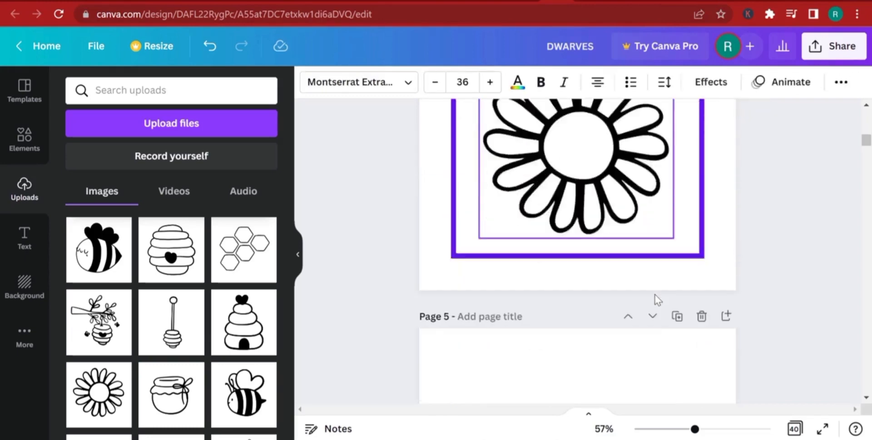
scroll(655, 294, "down", 10)
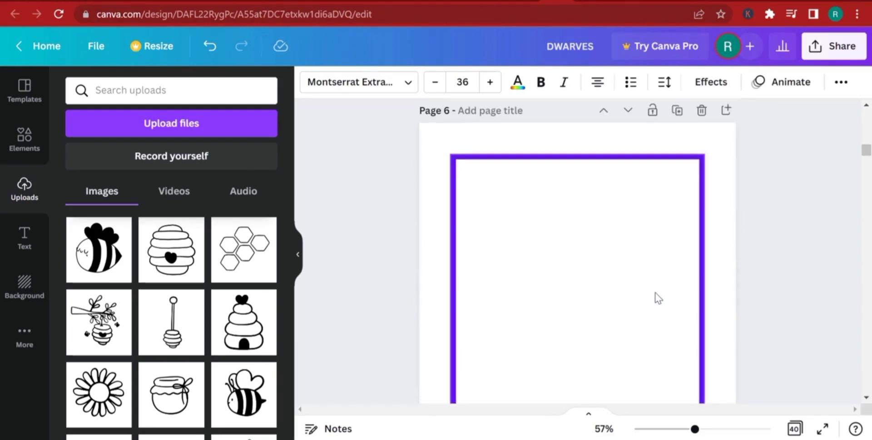
left_click(430, 255)
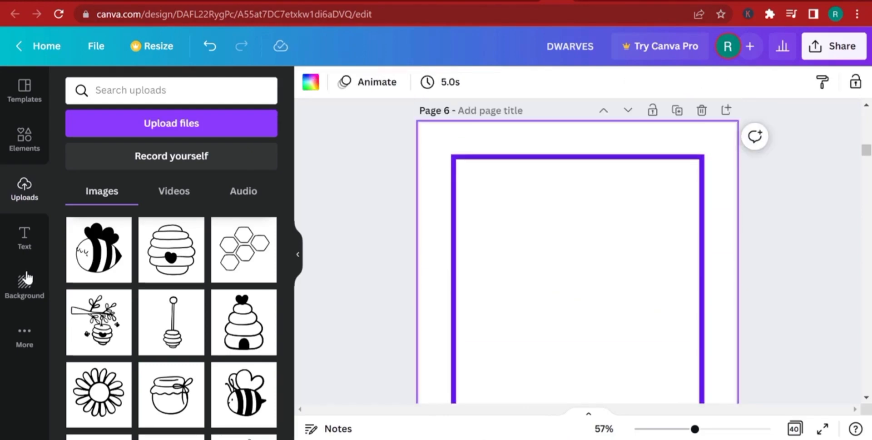
left_click(172, 269)
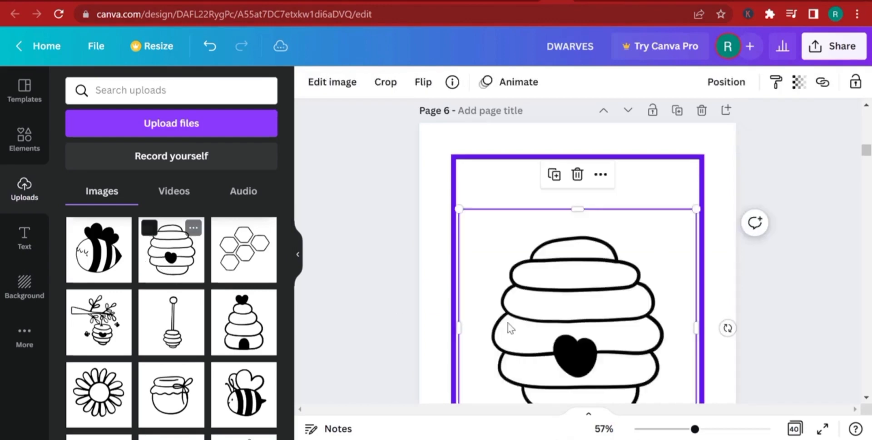
scroll(561, 319, "down", 3)
left_click_drag(575, 261, 578, 303)
Crop the empty margins around the beehive on page 6 close to its outline
left_click_drag(580, 352, 578, 333)
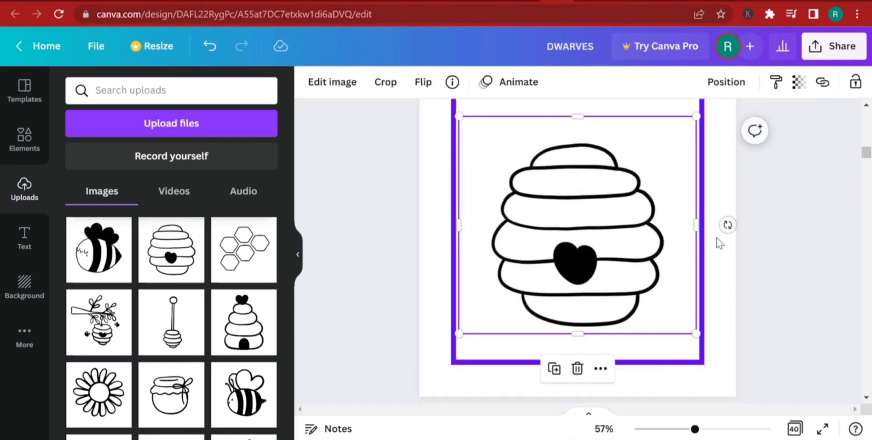
left_click_drag(698, 225, 673, 225)
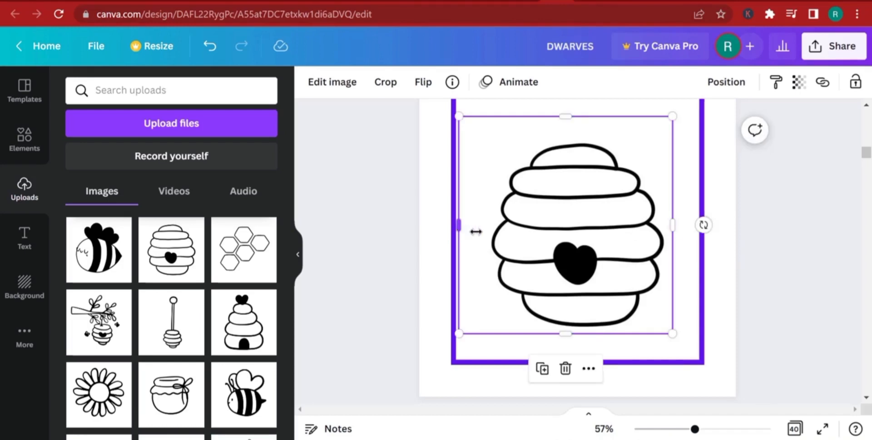
left_click_drag(475, 231, 508, 232)
scroll(559, 197, "up", 2)
left_click_drag(573, 181, 576, 196)
Add the uploaded bee drawing with heart-shaped wings at a small size above the beehive, near the frame's left edge
scroll(181, 326, "down", 3)
scroll(182, 326, "down", 3)
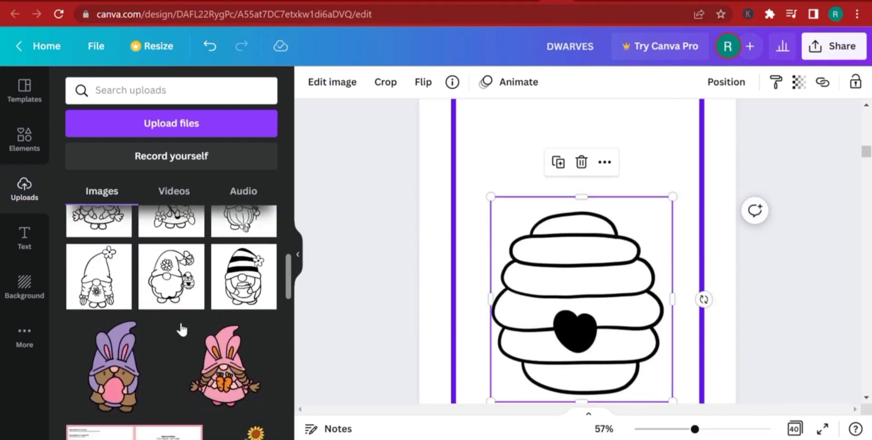
scroll(254, 318, "up", 5)
left_click_drag(267, 338, 548, 249)
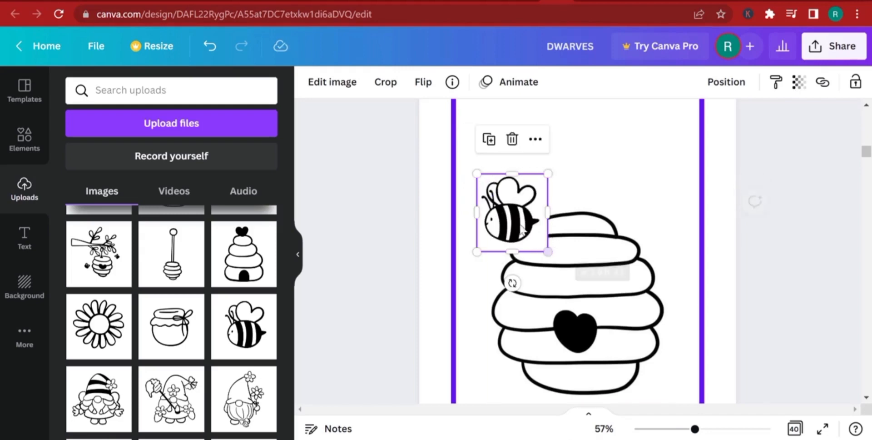
left_click_drag(511, 211, 494, 179)
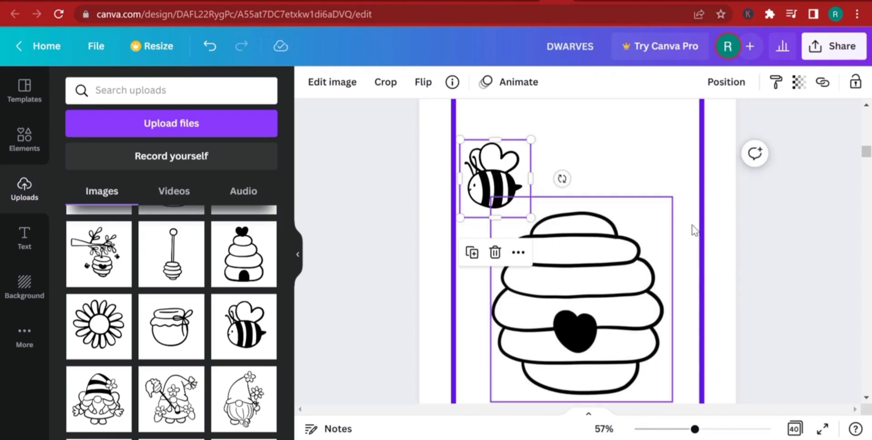
Copy the "Color the Flower in rose" title from page 4 and place the copy above the bee on page 6
scroll(706, 214, "up", 3)
scroll(586, 245, "up", 10)
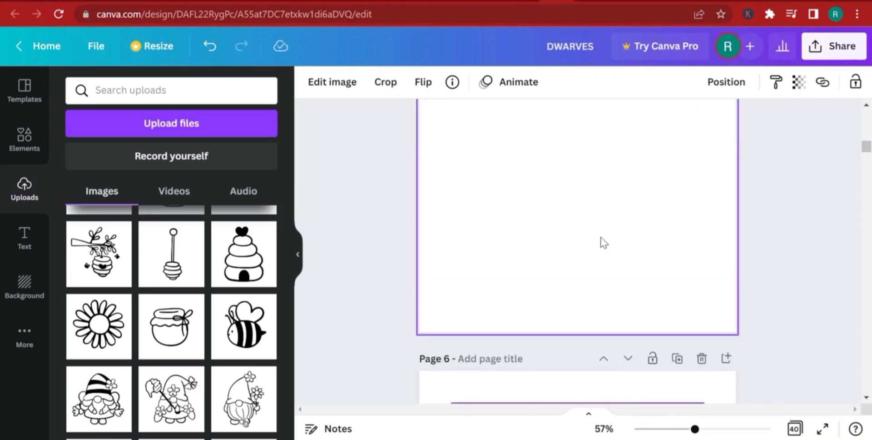
scroll(604, 253, "up", 3)
left_click(586, 316)
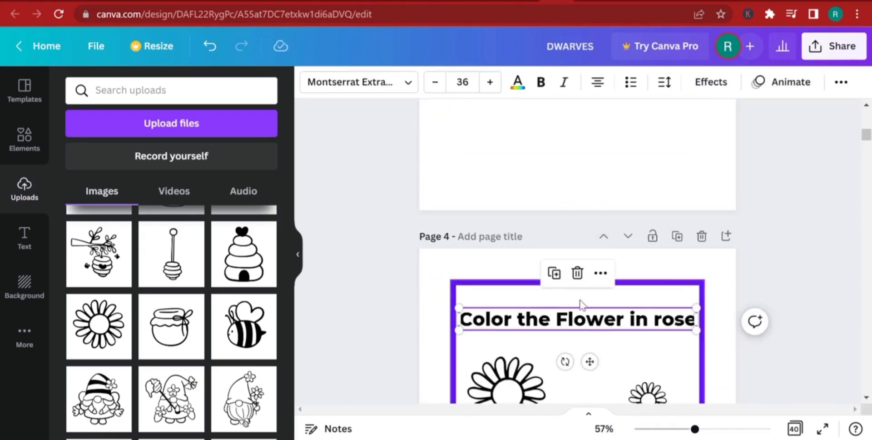
left_click(554, 272)
left_click_drag(558, 324, 567, 241)
scroll(589, 350, "down", 5)
scroll(595, 349, "down", 12)
left_click_drag(571, 195, 573, 205)
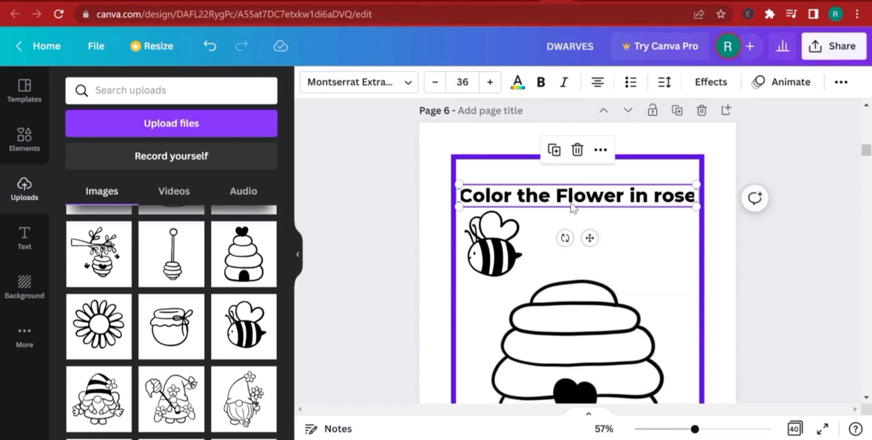
Reword page 6's title as "Color the Honeywell and the bee" and narrow its text box to fit inside the frame
double_click(575, 197)
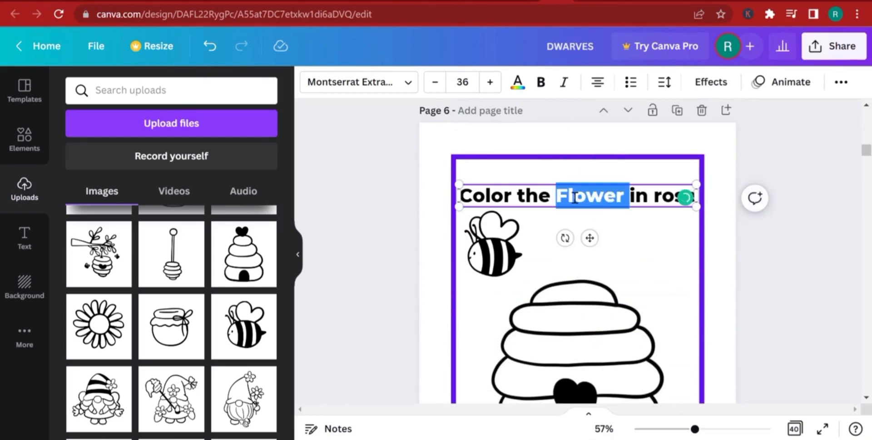
type("Honeywe")
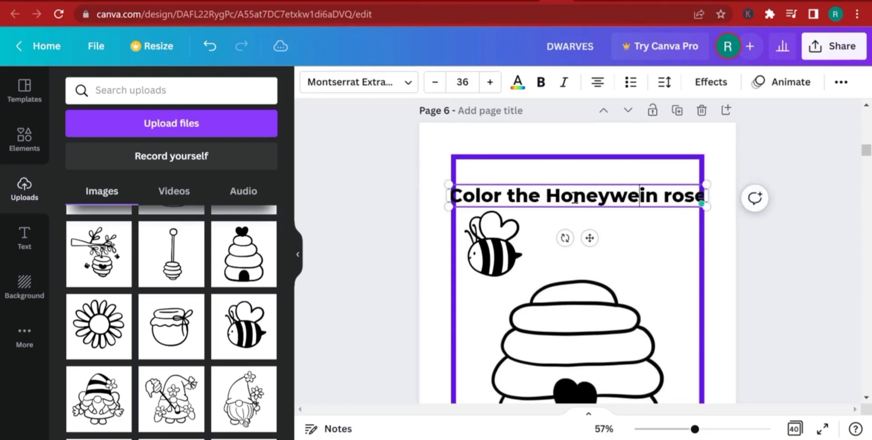
type("ll ")
type("and the bee")
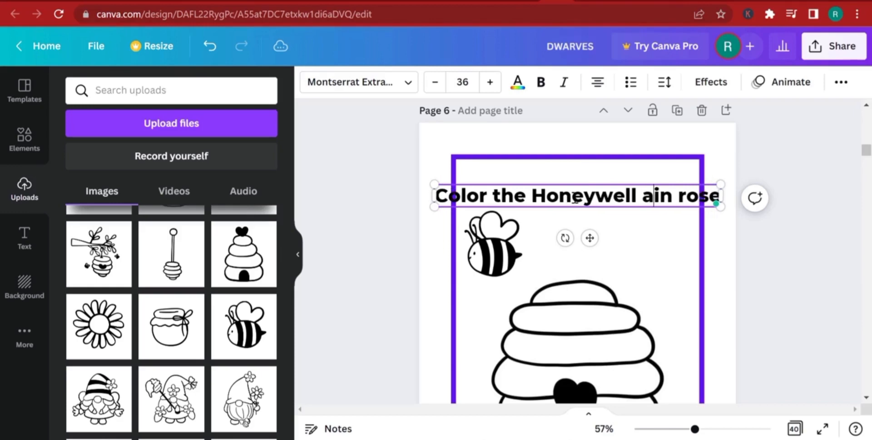
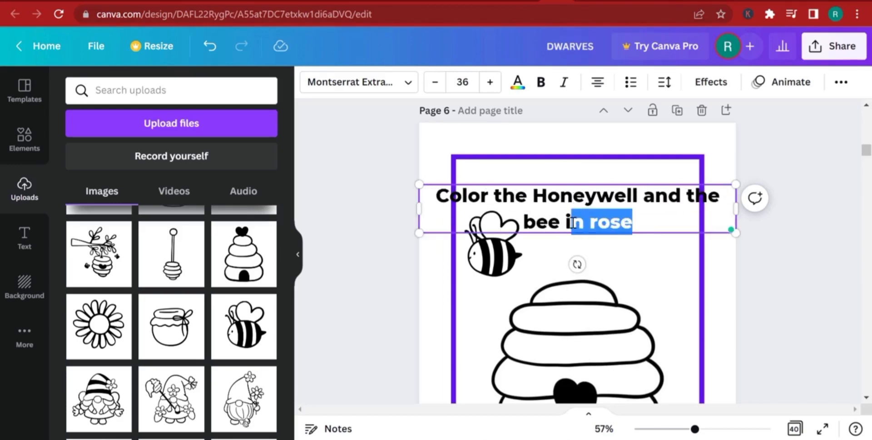
key("BackSpace")
key("BackSpace")
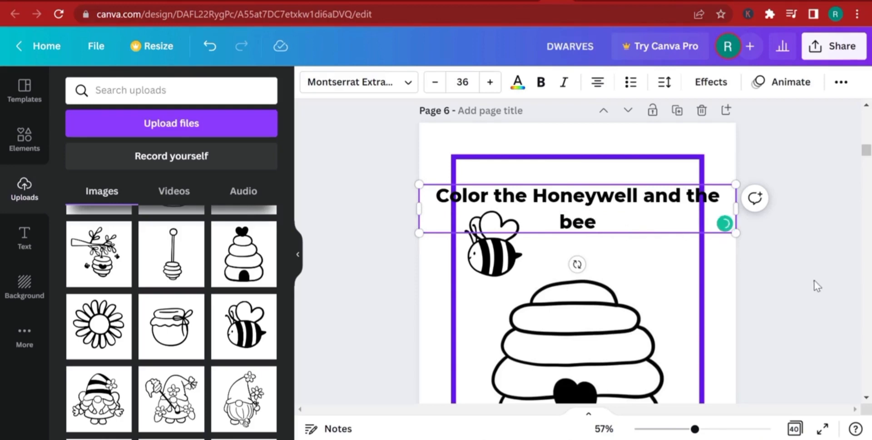
left_click(817, 285)
left_click(683, 222)
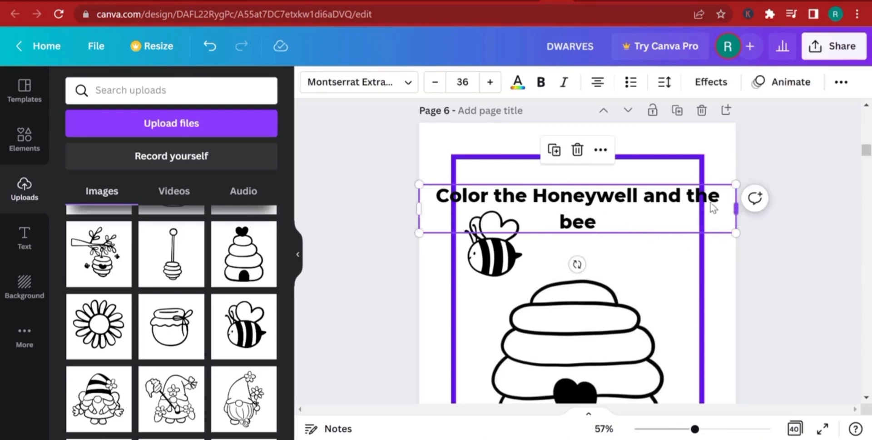
left_click_drag(734, 208, 646, 203)
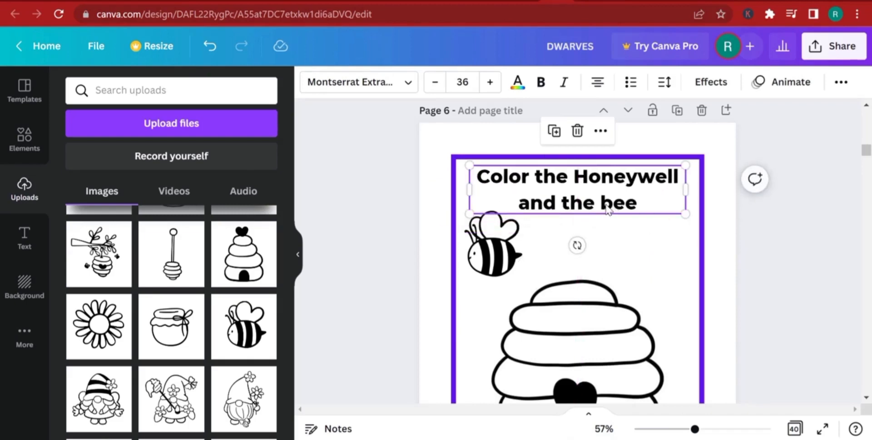
Insert "lovely" before "bee" in page 6's title and nudge the title up toward the frame's upper edge
type("lovely")
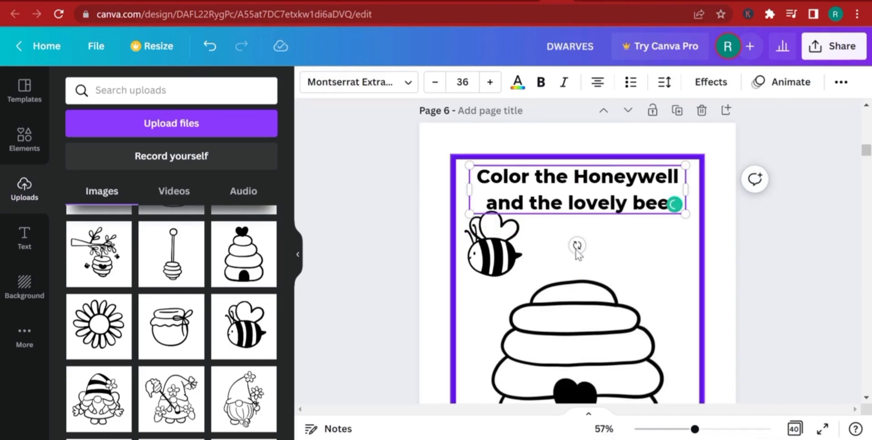
left_click(794, 284)
left_click(603, 200)
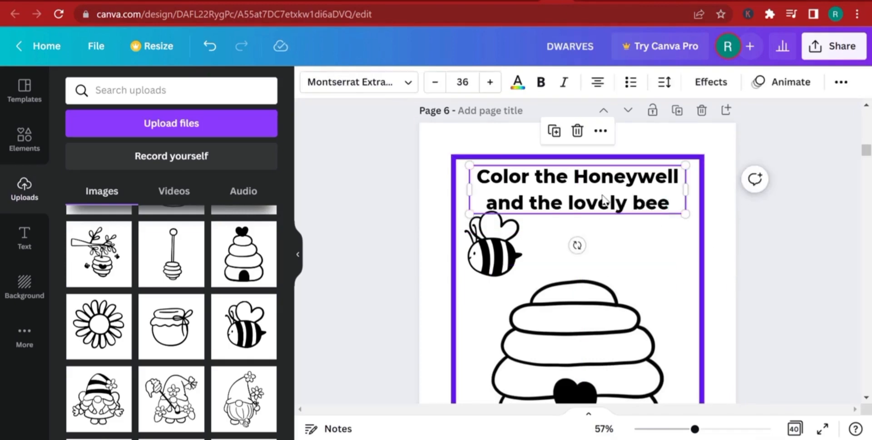
left_click_drag(602, 195, 603, 190)
left_click(804, 243)
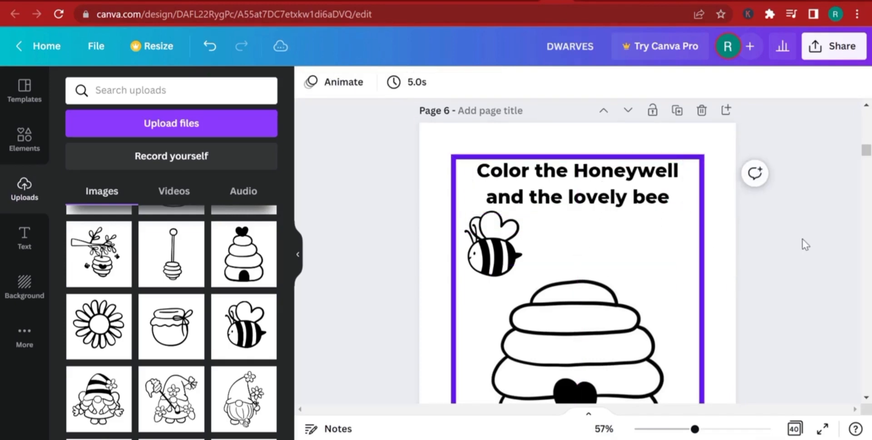
Add the uploaded drawing of a beehive hanging from a branch to page 8's frame
scroll(718, 253, "down", 10)
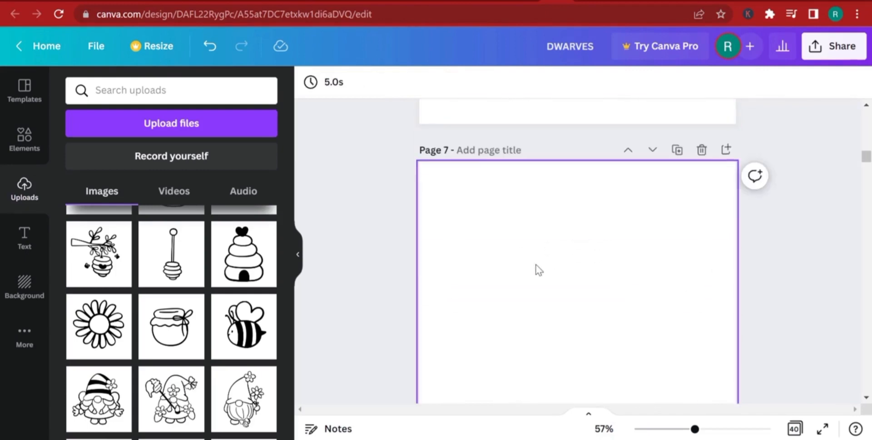
scroll(523, 236, "up", 1)
left_click(442, 197)
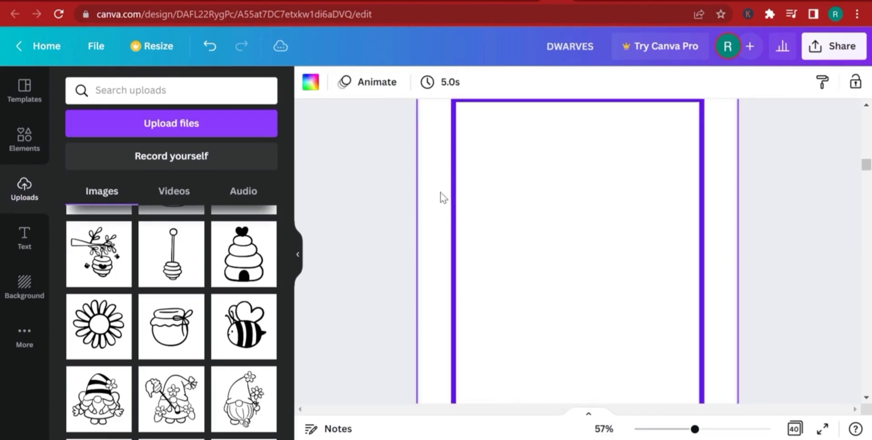
left_click(105, 267)
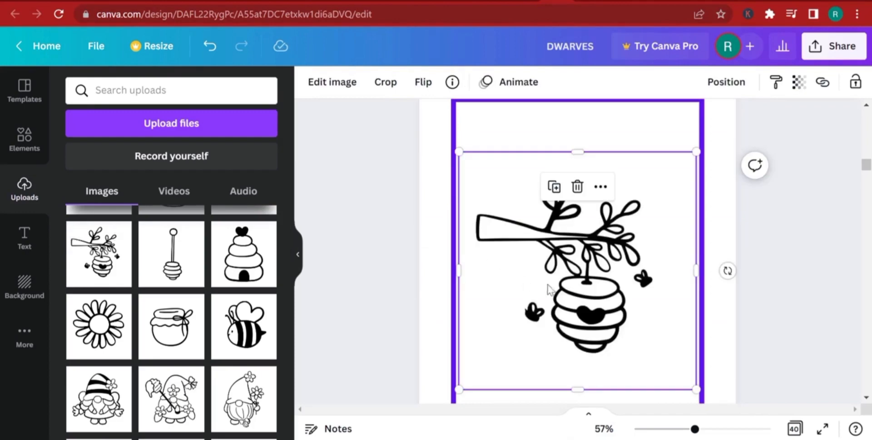
Crop the empty margins around the hanging-beehive drawing on page 8 close to its outline
left_click_drag(571, 273, 577, 243)
scroll(696, 254, "down", 3)
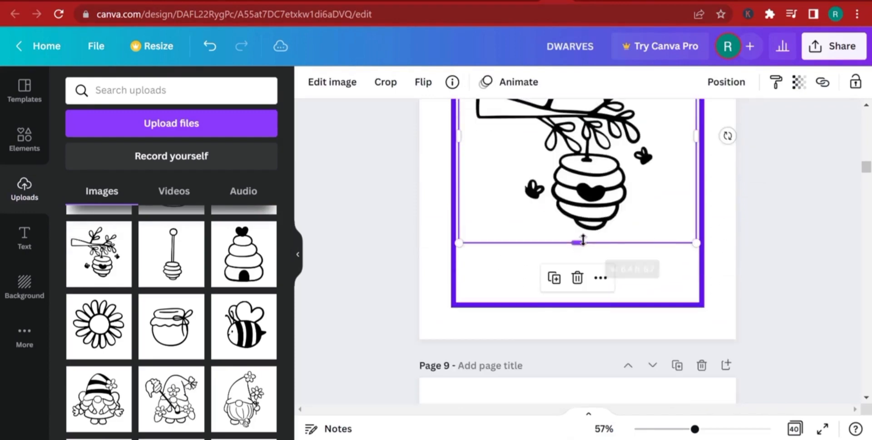
scroll(578, 241, "down", 3)
scroll(636, 264, "up", 6)
left_click_drag(696, 270, 672, 269)
left_click_drag(458, 267, 473, 272)
left_click_drag(574, 166, 582, 191)
Copy the "Color the Honeywell and the lovely bee" title from page 6 and place the copy above the branch on page 8
scroll(645, 232, "up", 20)
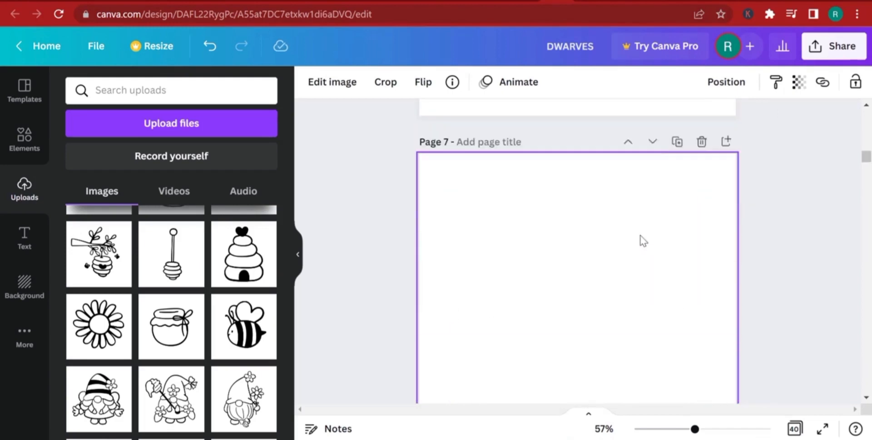
left_click(597, 197)
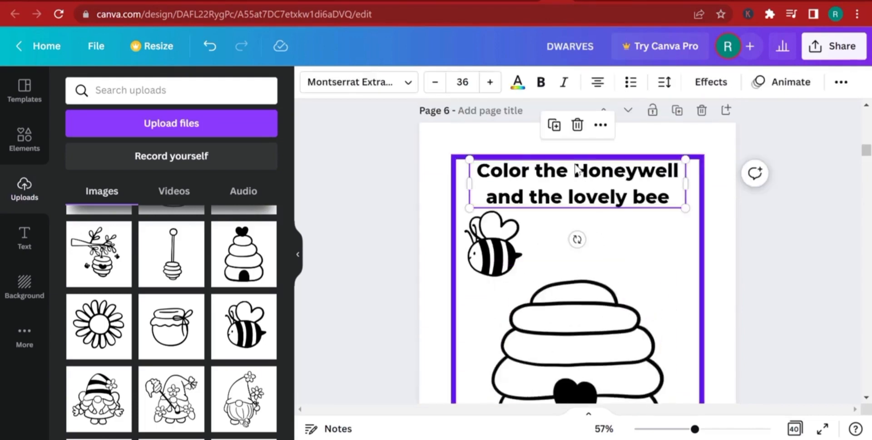
left_click(554, 127)
left_click_drag(610, 206, 589, 215)
scroll(617, 264, "down", 20)
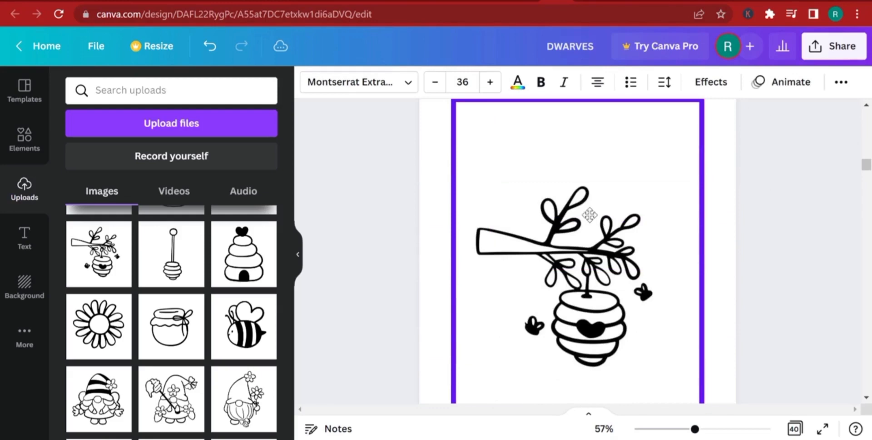
left_click_drag(575, 169, 595, 152)
Replace page 8's title with "Color the Honeywell and the tree", accepting the capitalised spelling of Honeywell
double_click(570, 157)
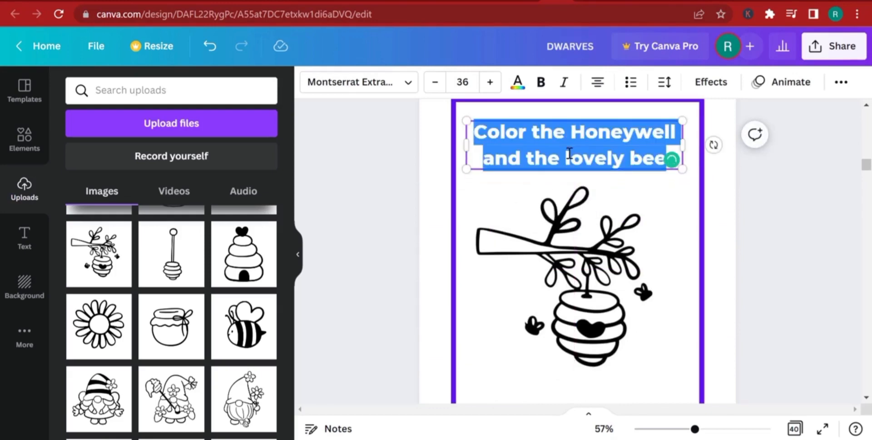
type("Color")
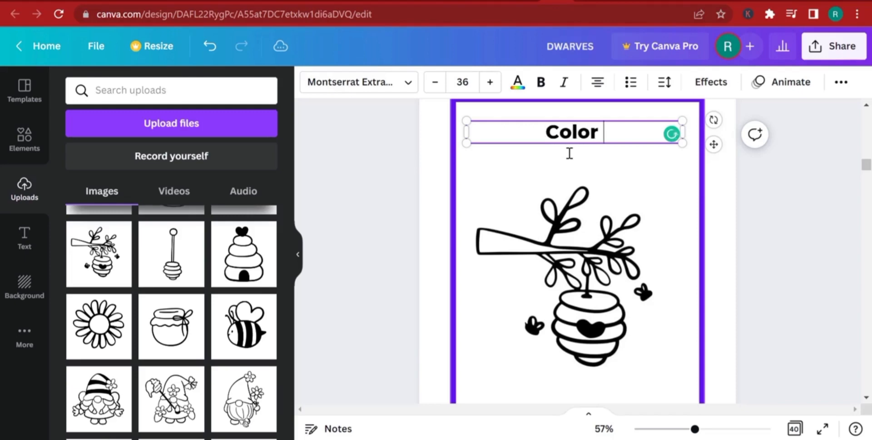
type(" the honeywell and the tree")
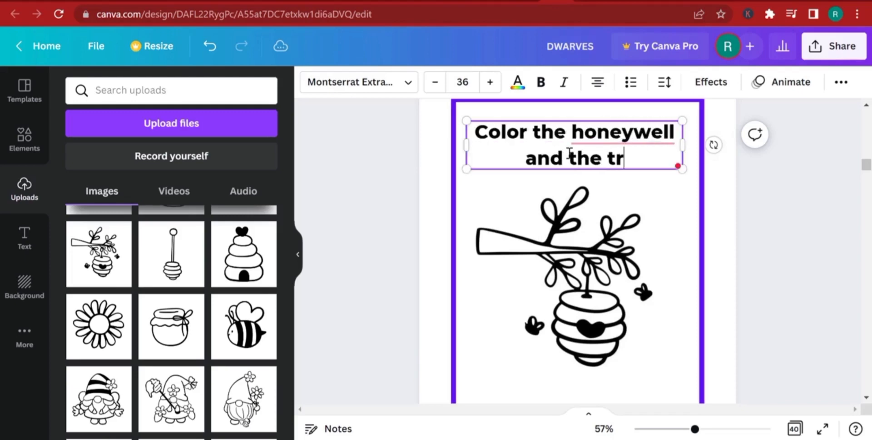
left_click(596, 132)
left_click(641, 179)
key("ctrl+a")
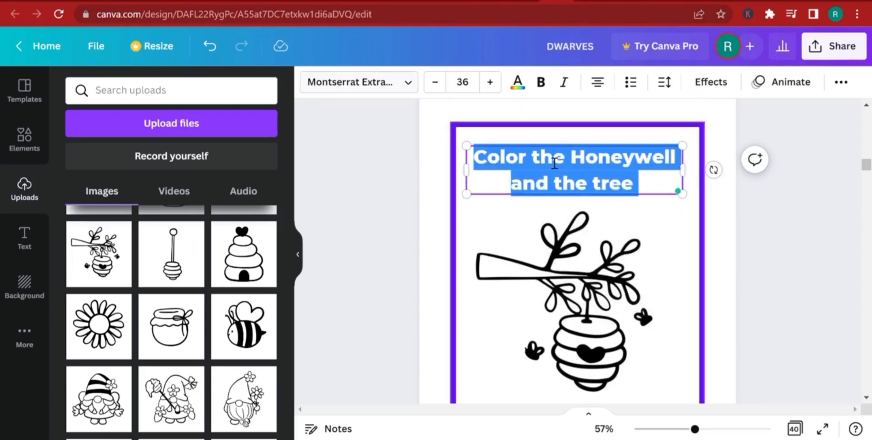
left_click(373, 83)
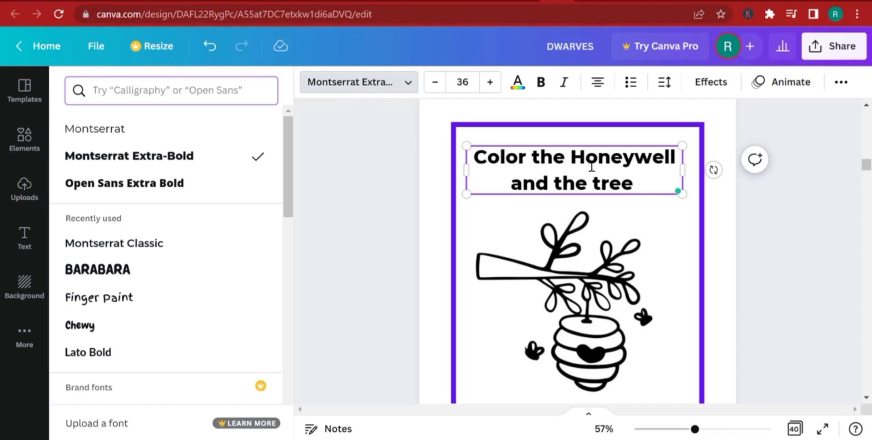
left_click(734, 250)
Add the uploaded drawing of the gnome holding a honey dipper to page 10's frame
scroll(736, 254, "down", 2)
left_click(740, 269)
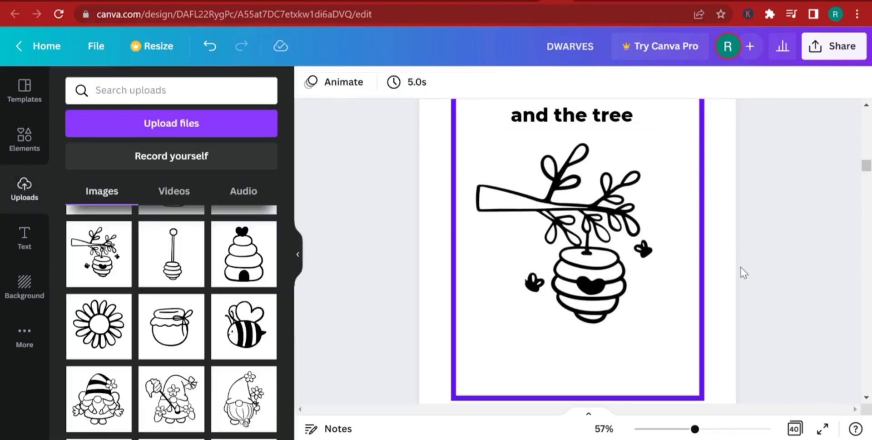
scroll(668, 247, "down", 5)
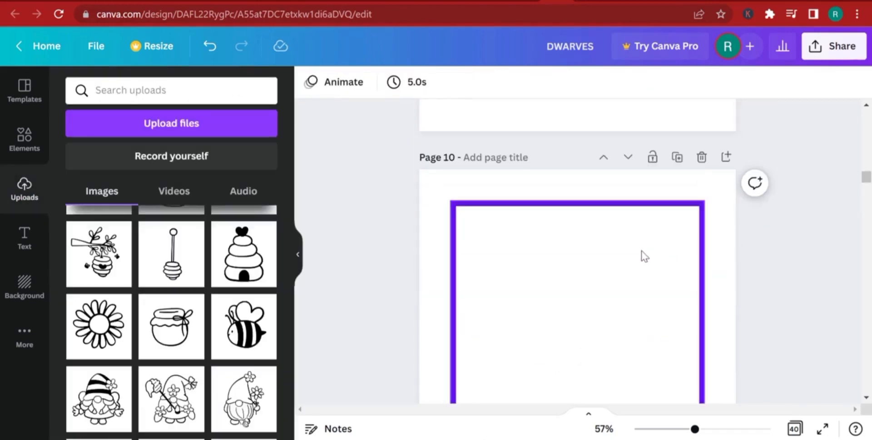
left_click(434, 283)
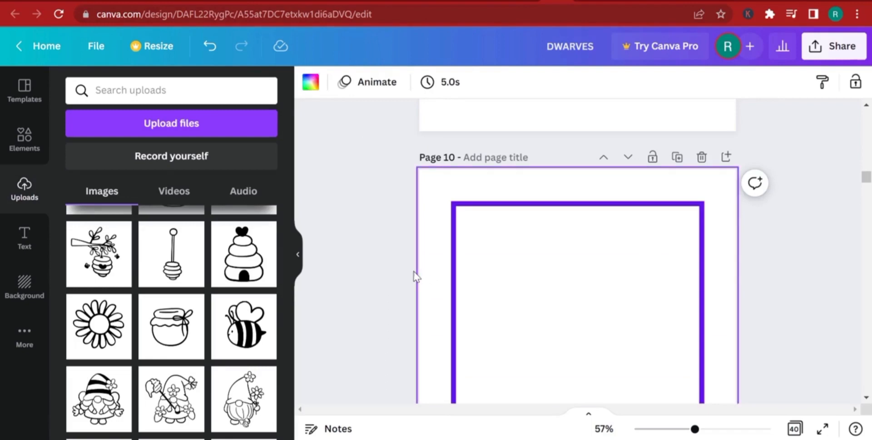
left_click(416, 276)
scroll(347, 312, "down", 3)
left_click(180, 398)
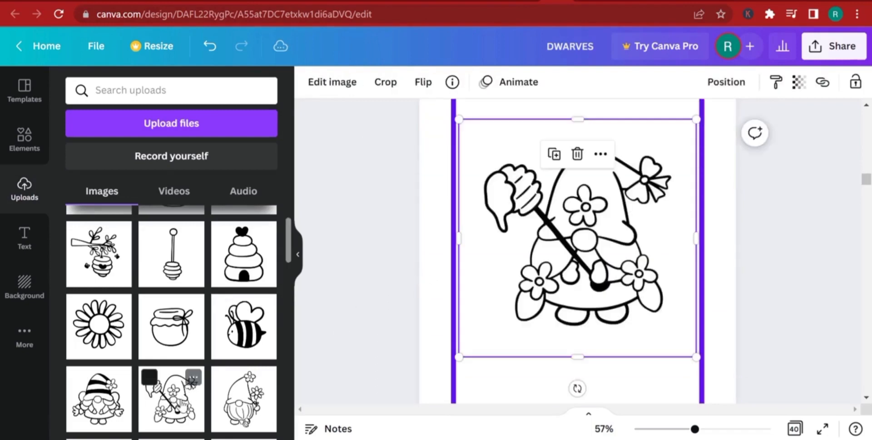
Crop the empty margins on all four sides of the honey-dipper gnome drawing on page 10
left_click_drag(585, 352, 586, 335)
scroll(581, 220, "up", 2)
left_click_drag(574, 184, 576, 204)
left_click_drag(694, 314, 684, 305)
left_click_drag(459, 304, 468, 305)
Position the cropped honey-dipper gnome in the lower part of page 10's frame, leaving room for a title above it
scroll(604, 311, "down", 2)
left_click_drag(604, 311, 608, 331)
scroll(607, 329, "down", 4)
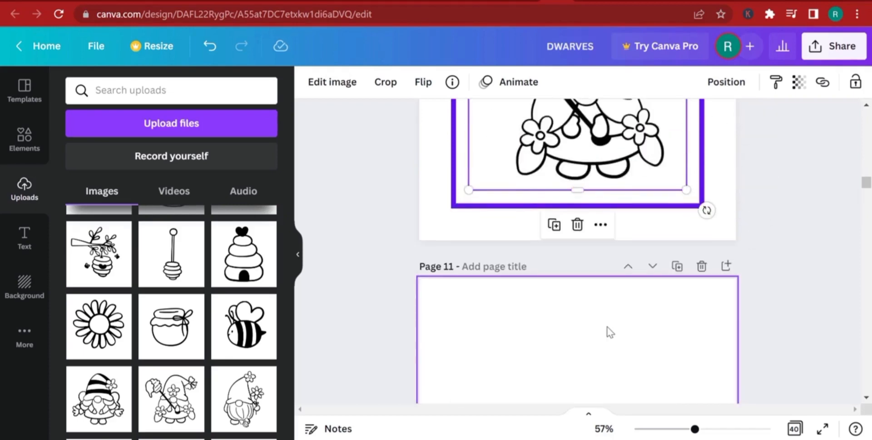
scroll(606, 329, "up", 3)
left_click_drag(592, 280, 591, 253)
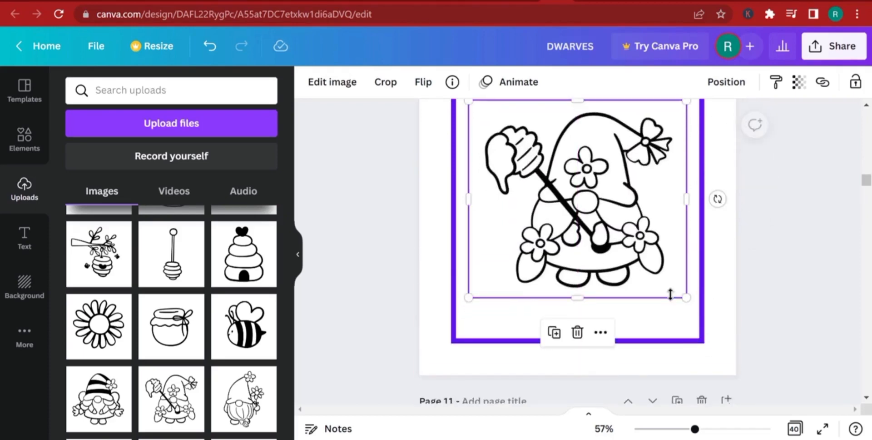
Copy the "Color the Honeywell and the tree" title from page 8 and place the copy above the gnome on page 10
scroll(720, 305, "up", 10)
scroll(668, 226, "up", 6)
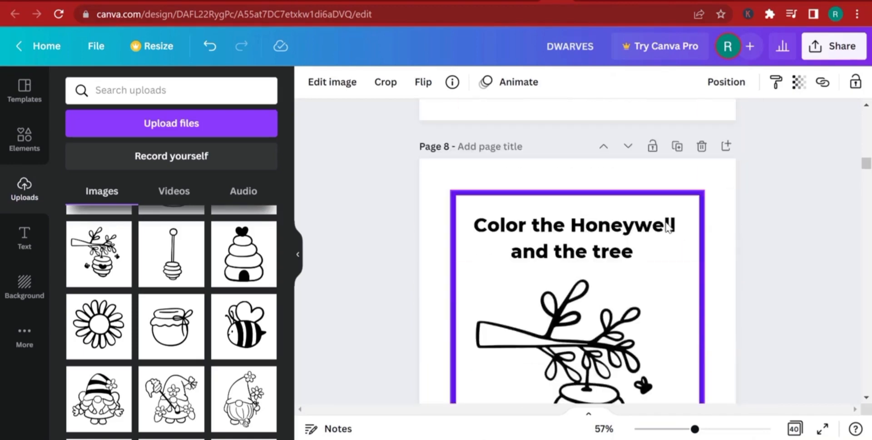
scroll(587, 325, "down", 2)
left_click(589, 300)
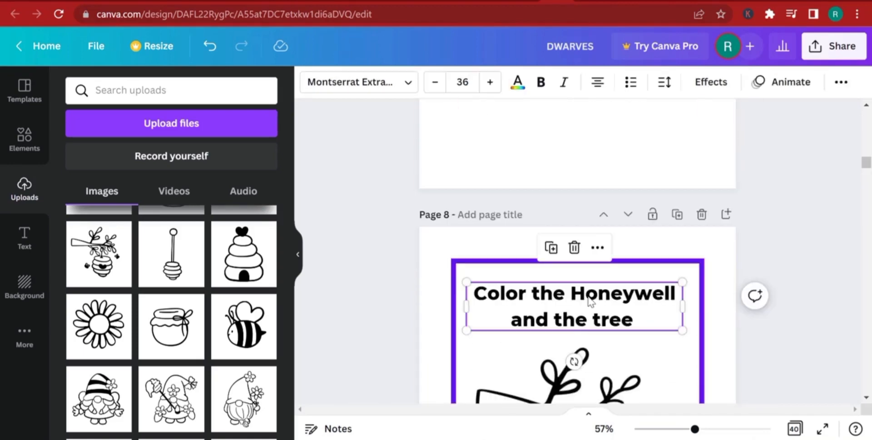
left_click(556, 251)
scroll(599, 272, "down", 3)
left_click_drag(601, 190, 600, 282)
scroll(589, 331, "down", 3)
scroll(594, 325, "down", 10)
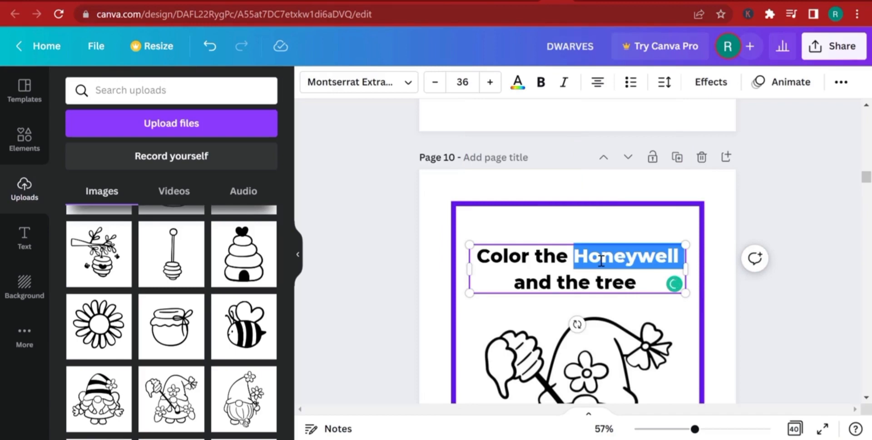
Reword the title copy on page 10 to "Color the Hero Wizard"
type("Wizar")
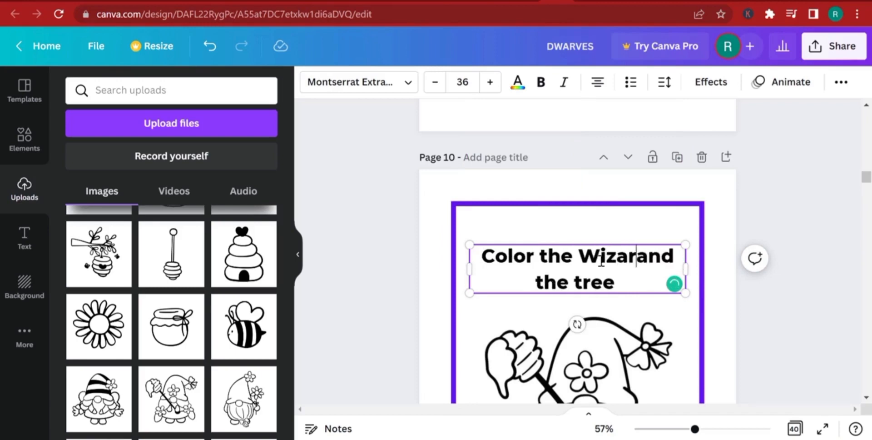
type("d")
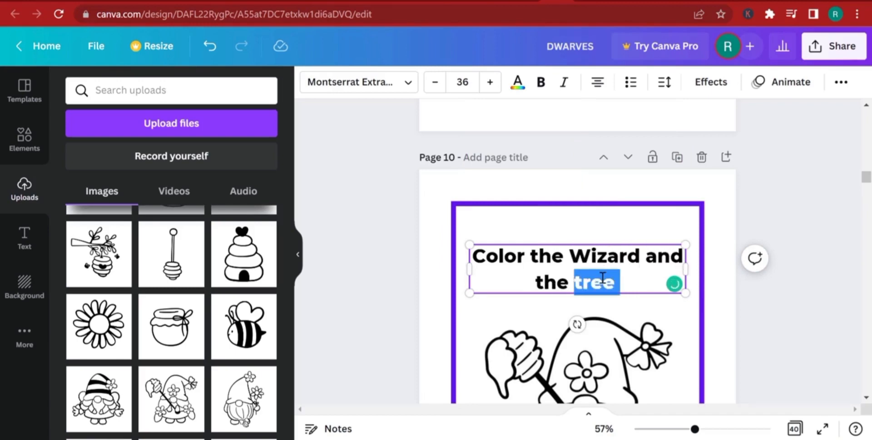
key("BackSpace")
key("BackSpace")
key("BackSpace")
key("BackSpace")
key("BackSpace")
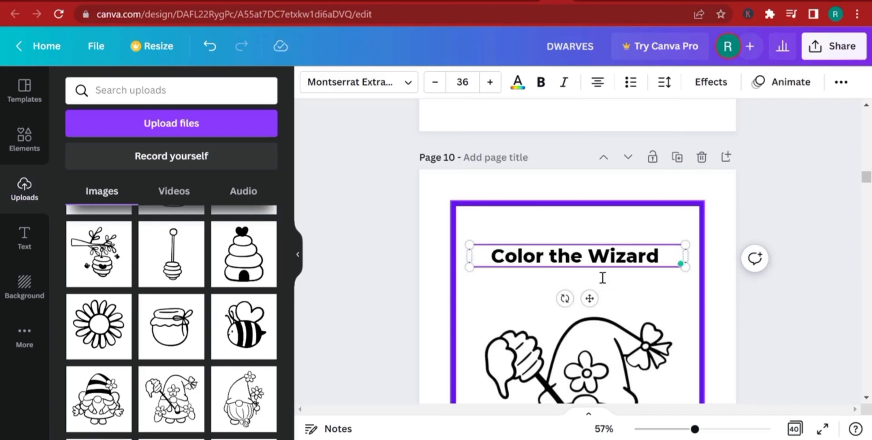
type("Hero")
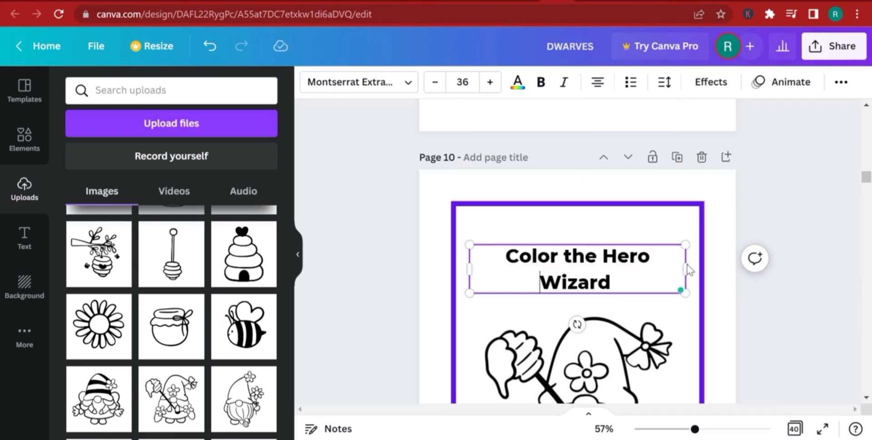
Widen page 10's title box so the text fits on one line, and center it within the frame
left_click_drag(691, 267, 704, 266)
left_click(666, 292)
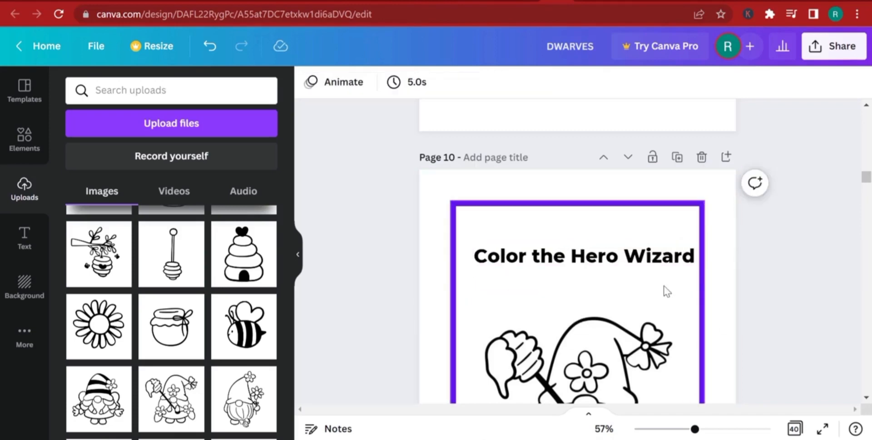
left_click(616, 261)
left_click_drag(616, 261, 604, 253)
Add the uploaded drawing of the braided gnome with a flower-tipped hat to page 12's frame
scroll(635, 291, "down", 10)
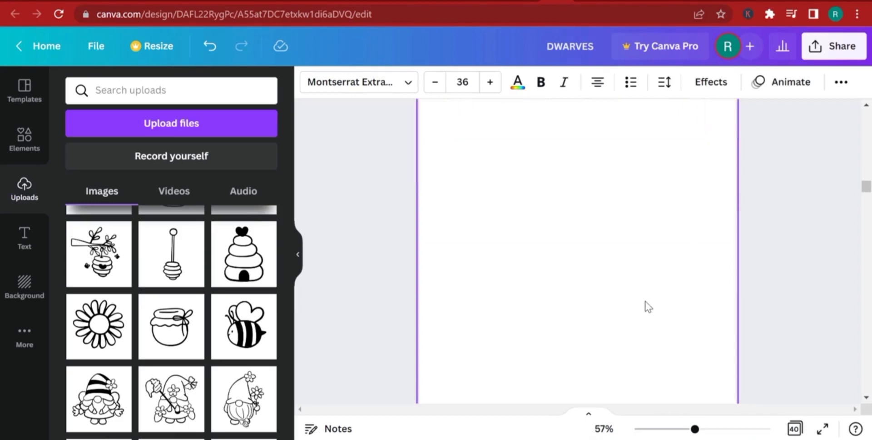
scroll(642, 318, "down", 5)
left_click(432, 298)
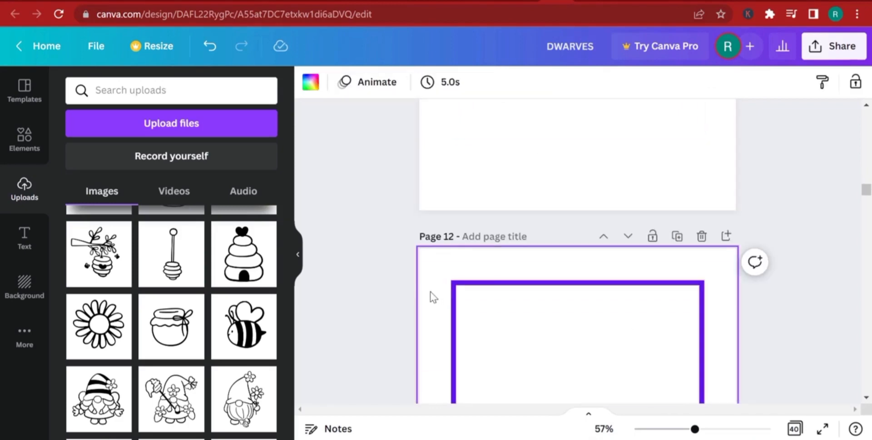
scroll(104, 318, "down", 3)
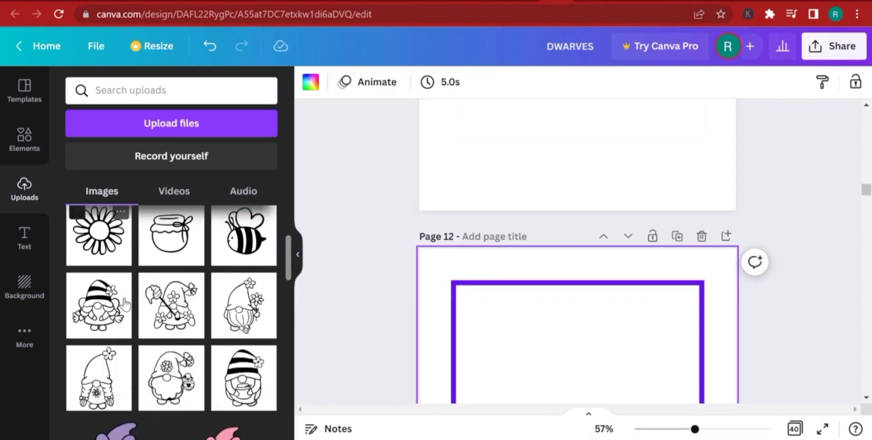
left_click(97, 350)
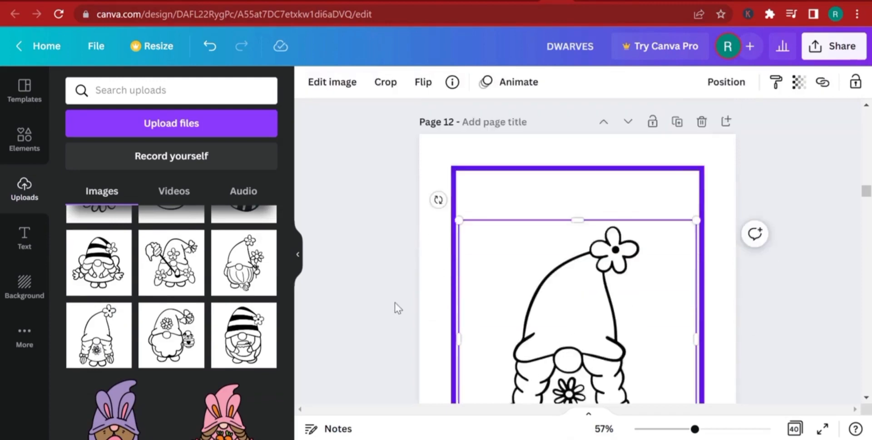
Move the braided gnome down in page 12's frame and crop the empty margins beside it close to its outline
left_click_drag(554, 289, 554, 318)
left_click_drag(565, 162, 576, 162)
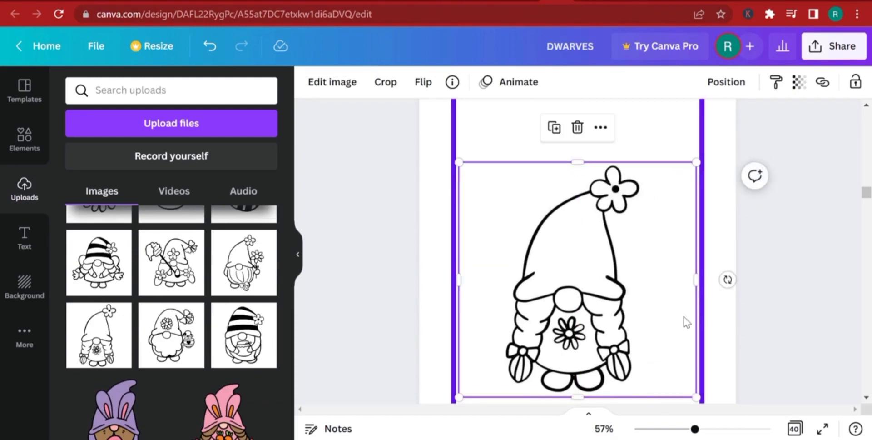
left_click_drag(692, 283, 653, 279)
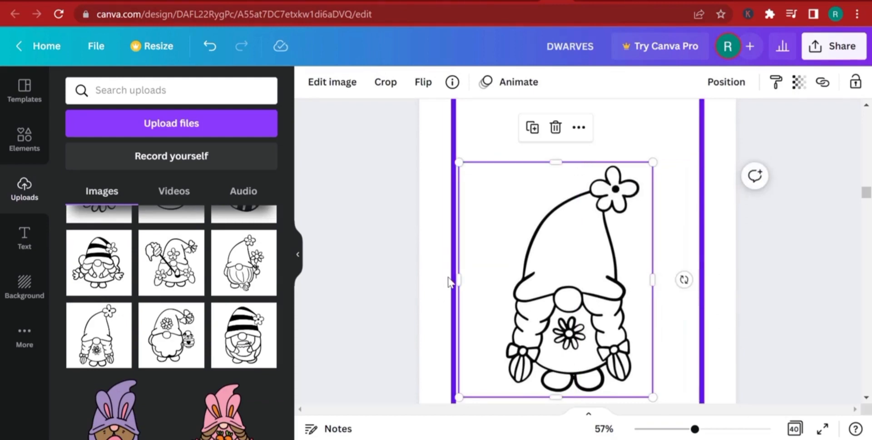
left_click_drag(456, 278, 503, 280)
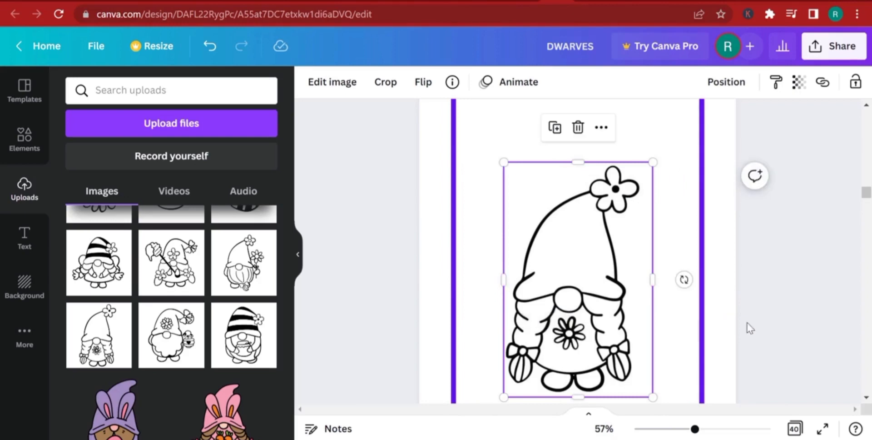
Copy the "Color the Hero Wizard" title from page 10 and place the copy above the braided gnome on page 12
scroll(781, 308, "up", 15)
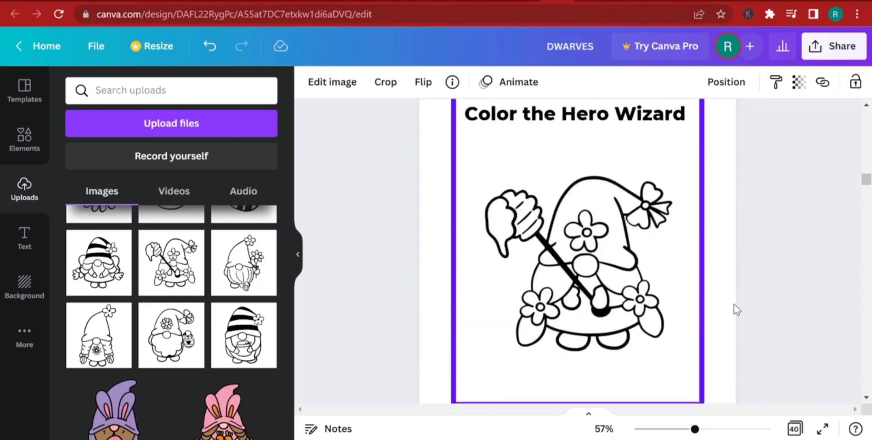
left_click(568, 330)
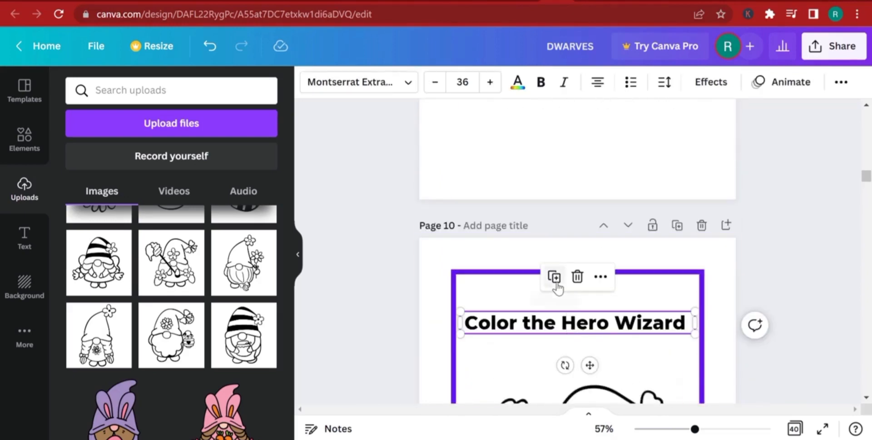
left_click(555, 278)
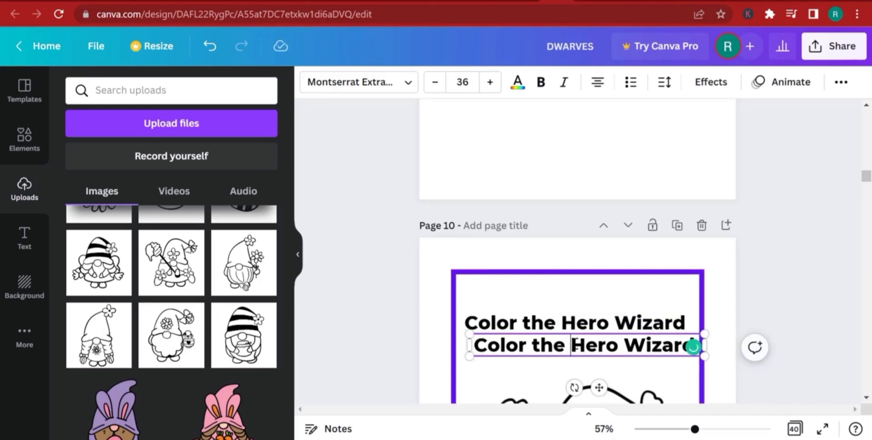
left_click_drag(553, 351, 532, 330)
scroll(532, 330, "down", 5)
scroll(609, 351, "up", 5)
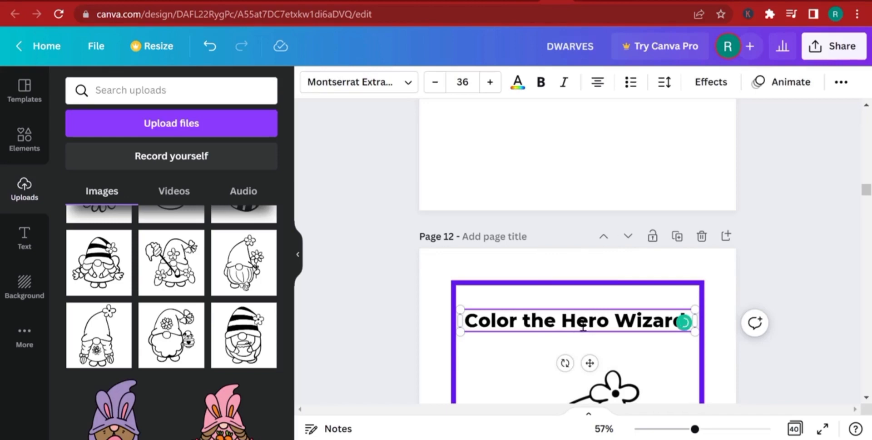
Replace "Hero" with "Lovely" in page 12's title
type("lO")
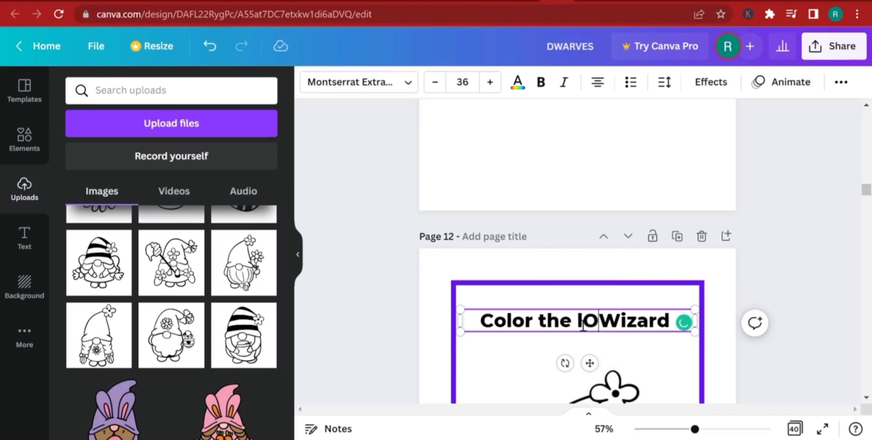
key("BackSpace")
key("BackSpace")
type("Lob")
key("BackSpace")
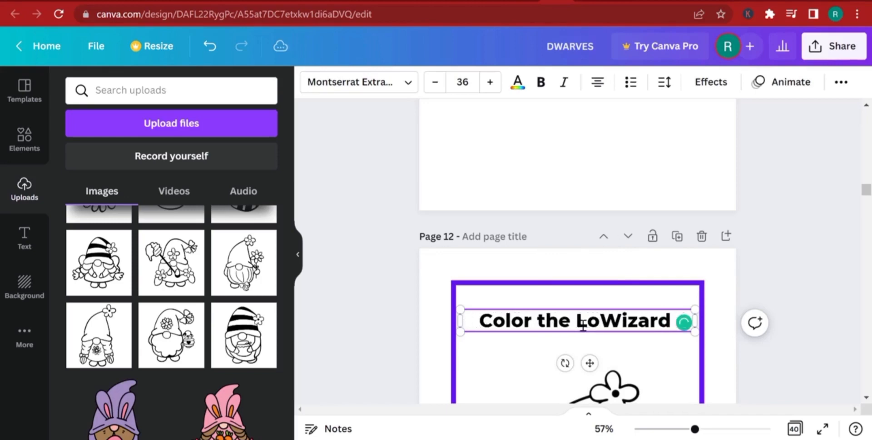
type("velu")
key("BackSpace")
type("y")
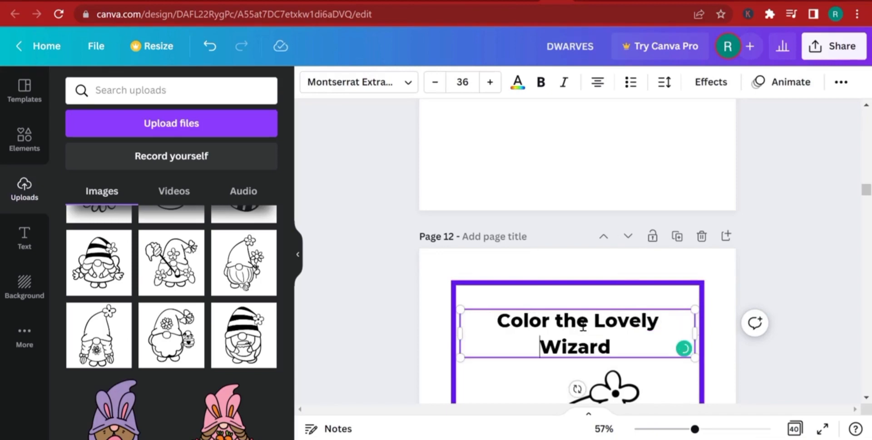
Replace "Wizard" with "little girl" in page 12's title and narrow its box so "little girl" wraps onto the second line
double_click(574, 342)
type("little gi")
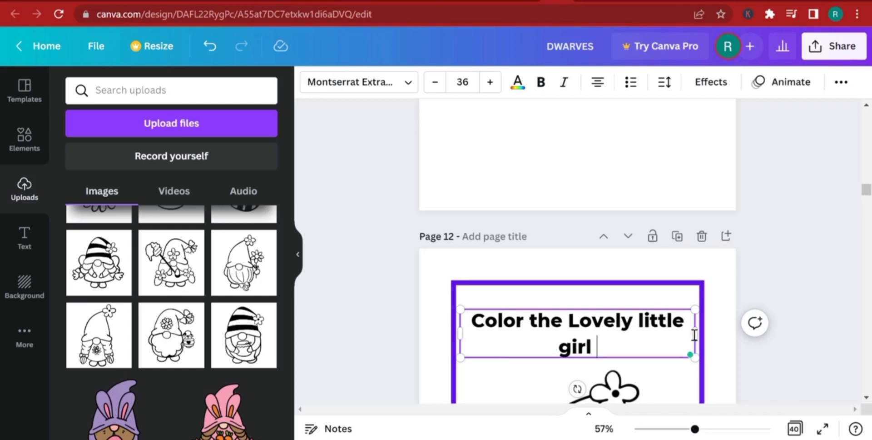
type("rl")
left_click_drag(694, 333, 652, 335)
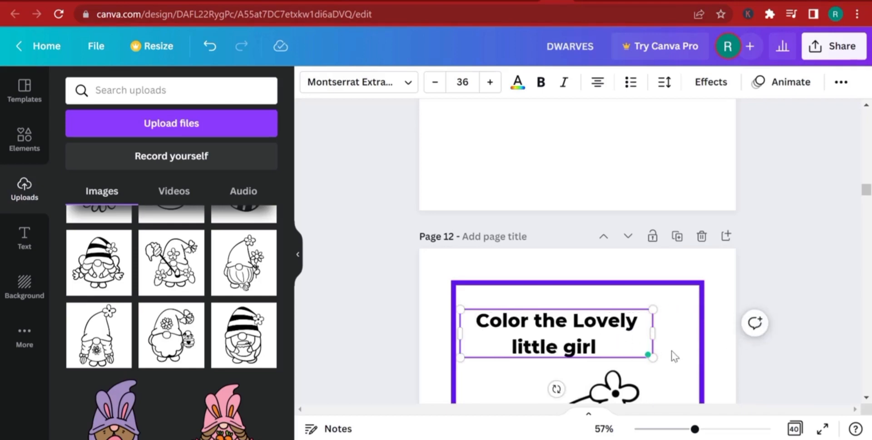
Centre the "Color the Lovely little girl" title horizontally in page 12's frame
left_click(671, 354)
left_click(626, 347)
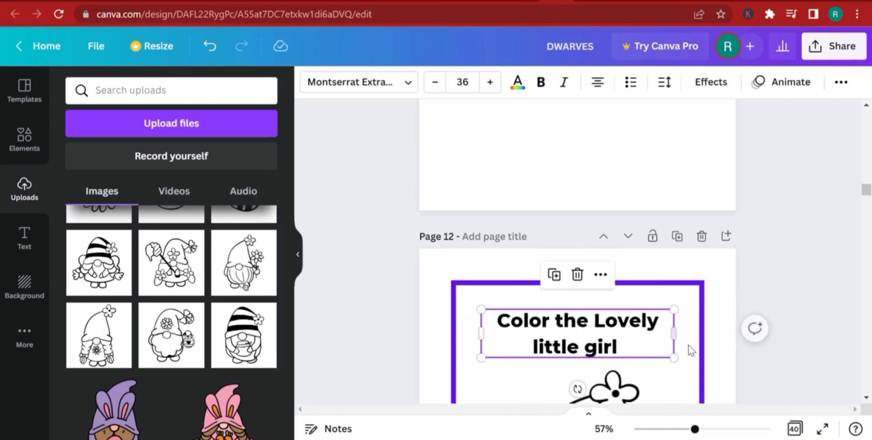
Add the uploaded honeycomb drawing and move it from page 13 down into page 14's empty frame, centred horizontally
scroll(689, 349, "down", 6)
scroll(690, 356, "down", 5)
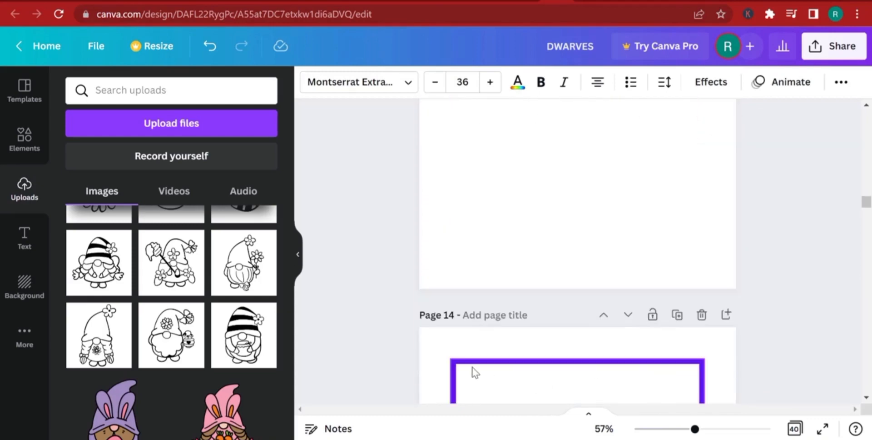
left_click(435, 355)
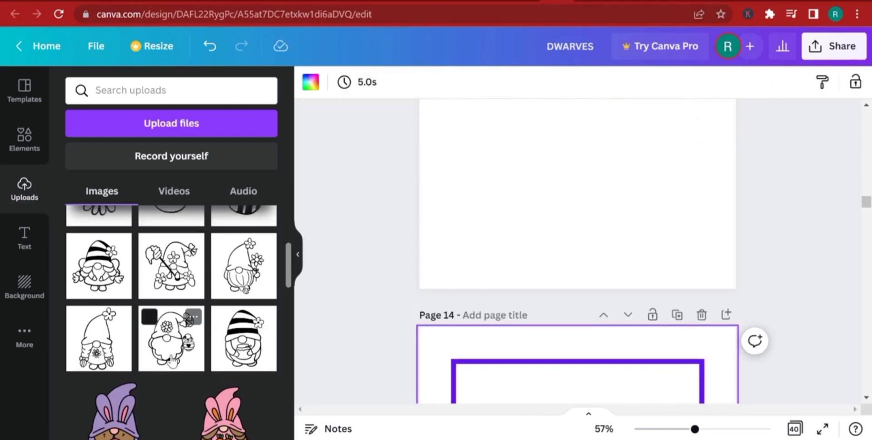
scroll(175, 356, "up", 3)
scroll(184, 355, "up", 2)
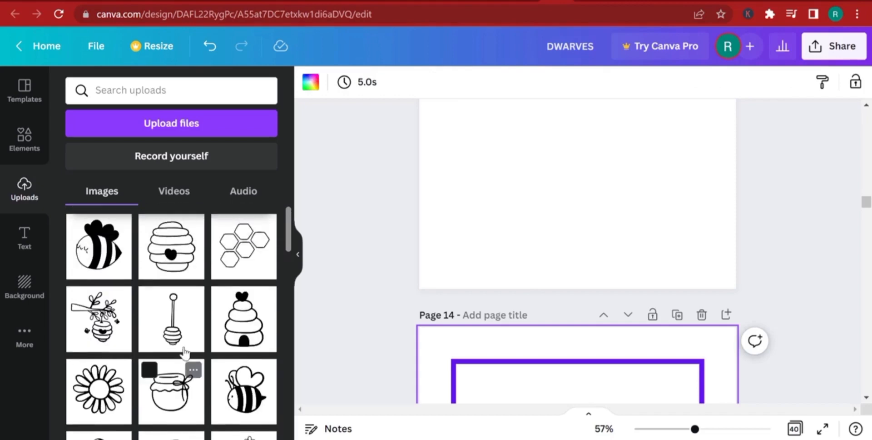
left_click(243, 252)
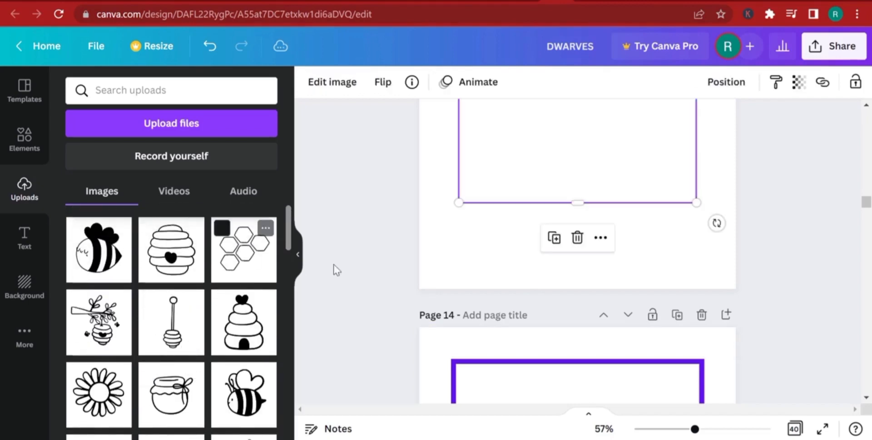
scroll(398, 265, "down", 3)
scroll(610, 256, "up", 4)
left_click_drag(592, 145, 587, 404)
scroll(595, 352, "down", 3)
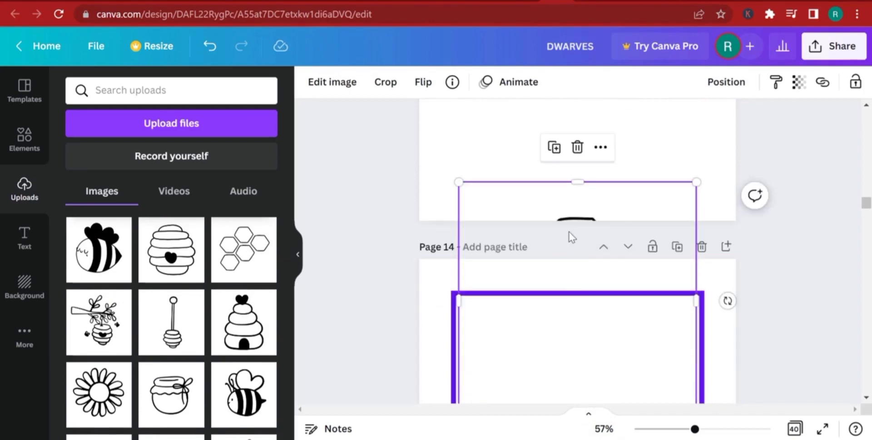
left_click_drag(572, 289, 580, 438)
scroll(597, 352, "down", 3)
left_click_drag(588, 325, 580, 324)
Crop the empty margins on all four sides of page 14's honeycomb and move the drawing lower in the frame
left_click_drag(582, 202, 579, 225)
scroll(595, 344, "down", 3)
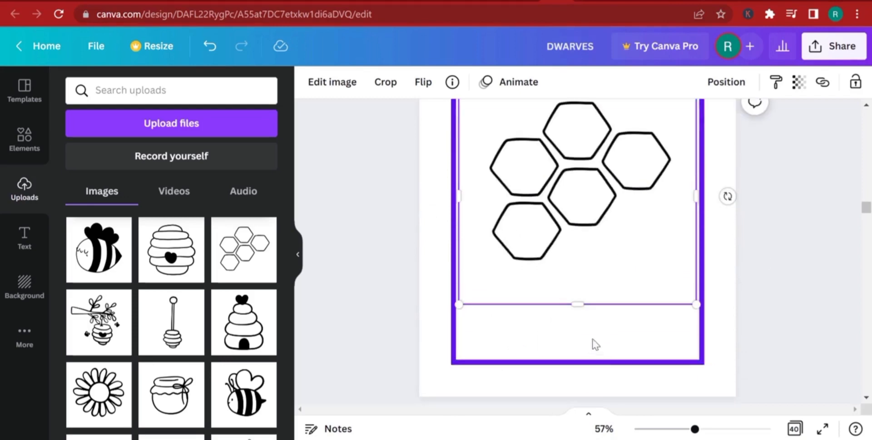
left_click_drag(579, 303, 577, 266)
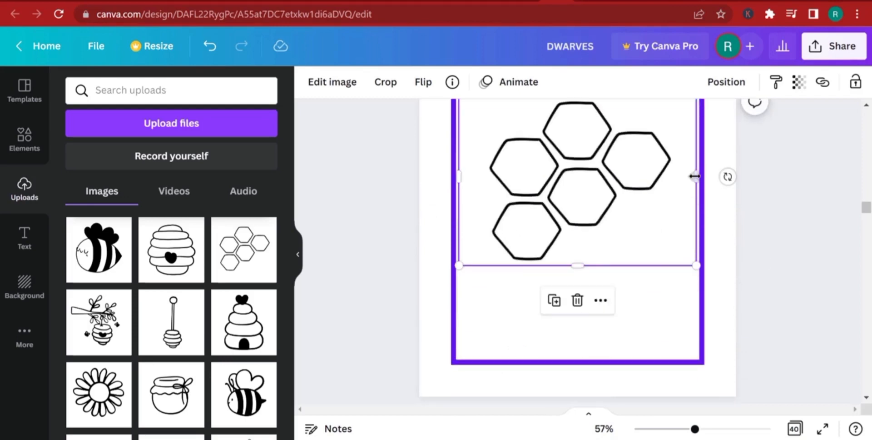
left_click_drag(695, 176, 679, 175)
left_click_drag(457, 175, 476, 177)
scroll(535, 190, "down", 2)
scroll(585, 227, "up", 2)
left_click_drag(576, 209, 575, 269)
Copy the "Color the Lovely little girl" title from page 12 and place the copy above the honeycomb on page 14
scroll(636, 285, "up", 2)
scroll(757, 320, "up", 1)
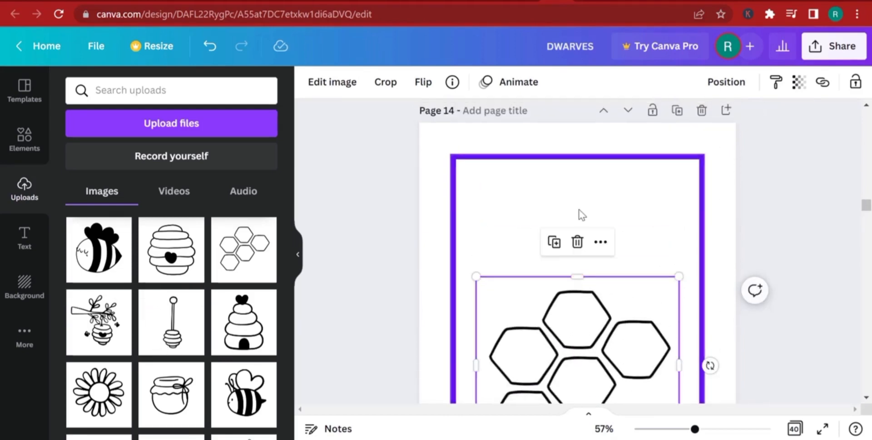
scroll(593, 227, "up", 12)
left_click(607, 206)
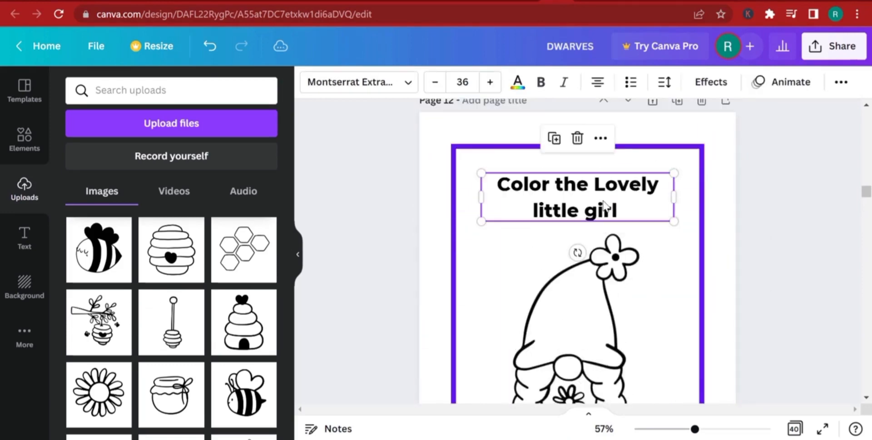
left_click(552, 147)
Replace "Lovely little girl" with "Honey comb" in page 14's title
left_click_drag(581, 217, 592, 145)
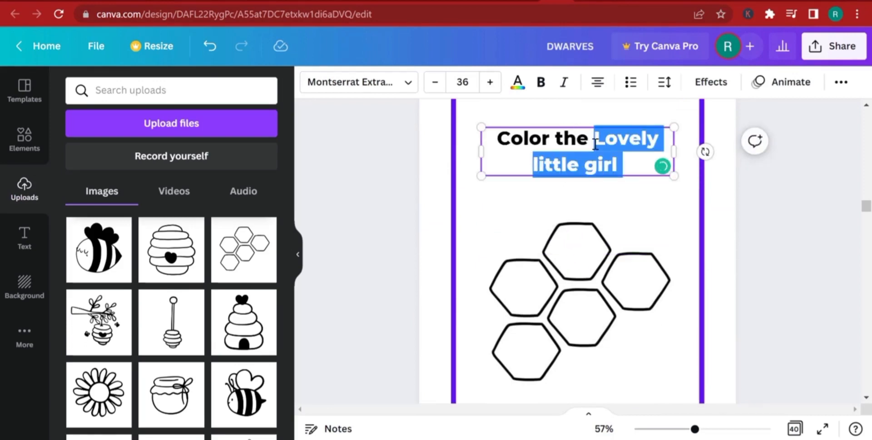
type("Honer")
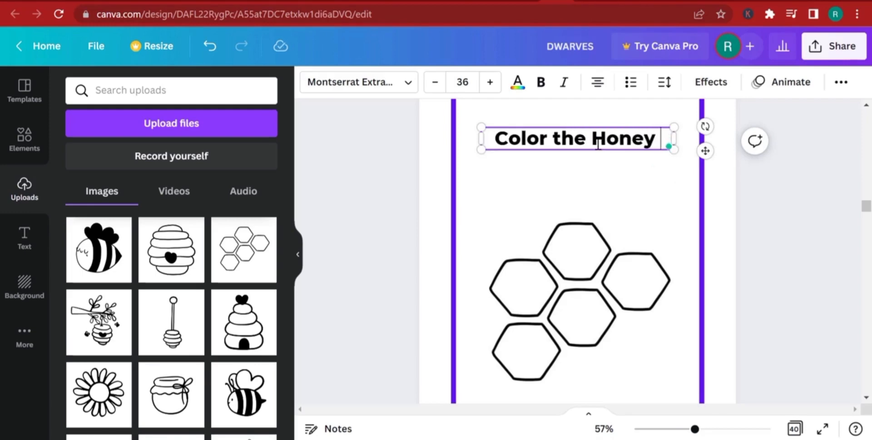
type(" comb")
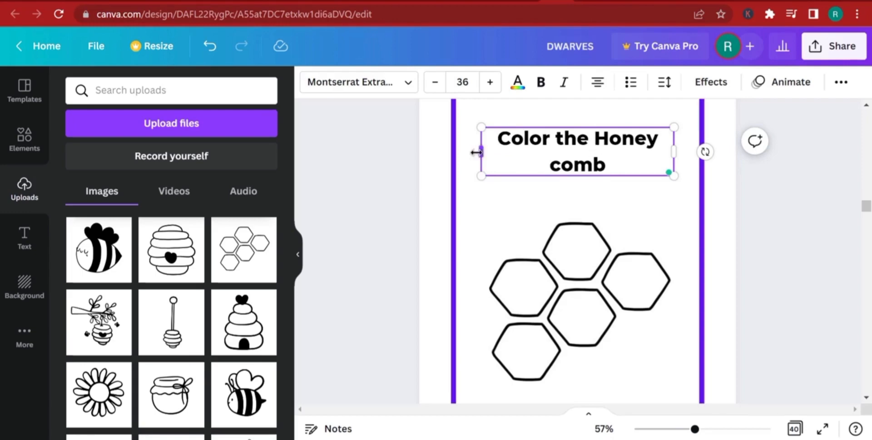
Widen the "Color the Honey comb" title box so the text fits on one line and centre it in the frame
left_click_drag(476, 153, 445, 145)
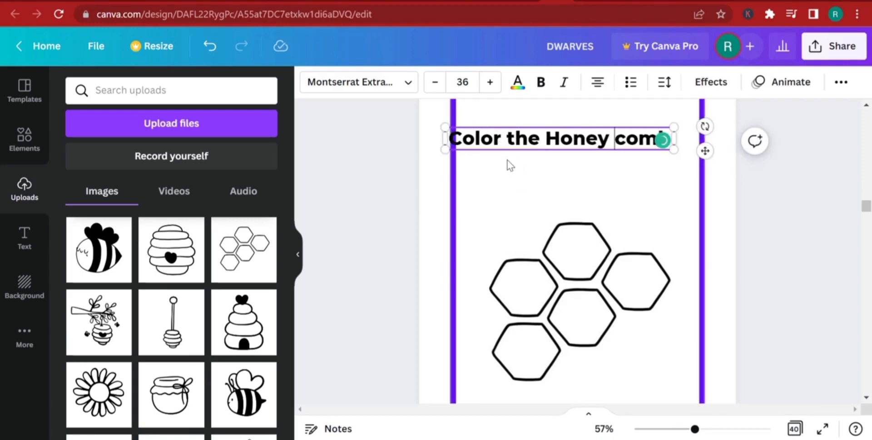
key("Escape")
left_click_drag(516, 136, 534, 130)
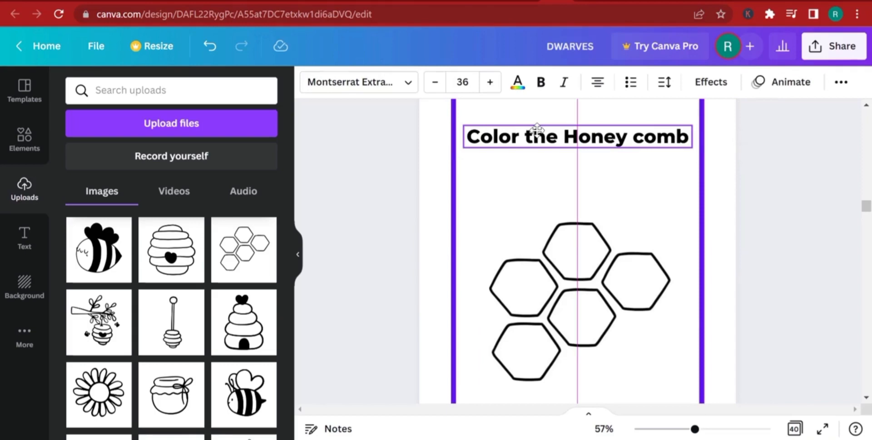
Enlarge and recentre the honeycomb on page 14 to nearly fill the frame's width, trimming its top margin slightly
scroll(689, 227, "down", 2)
left_click(648, 165)
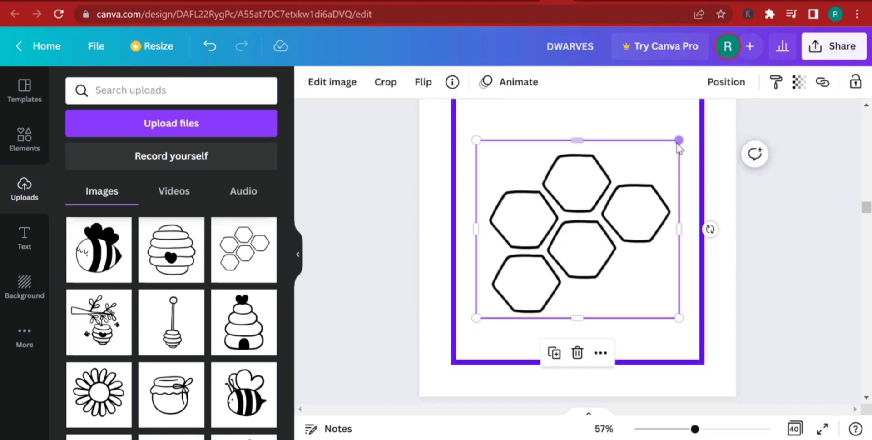
left_click_drag(678, 140, 697, 124)
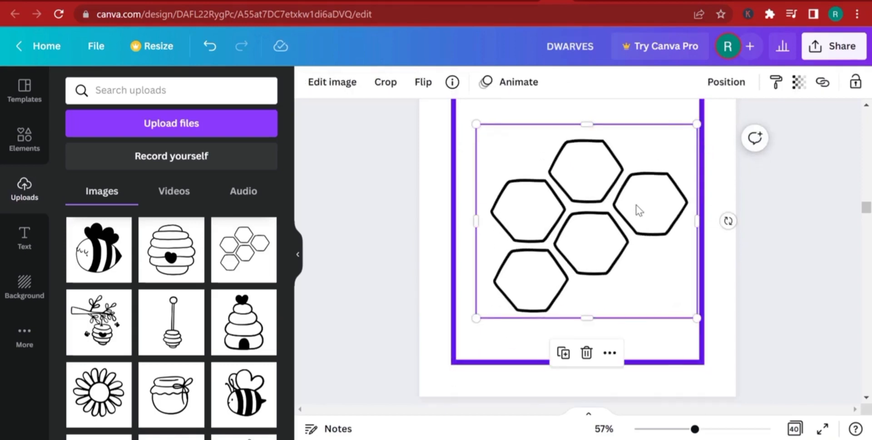
left_click_drag(635, 209, 625, 208)
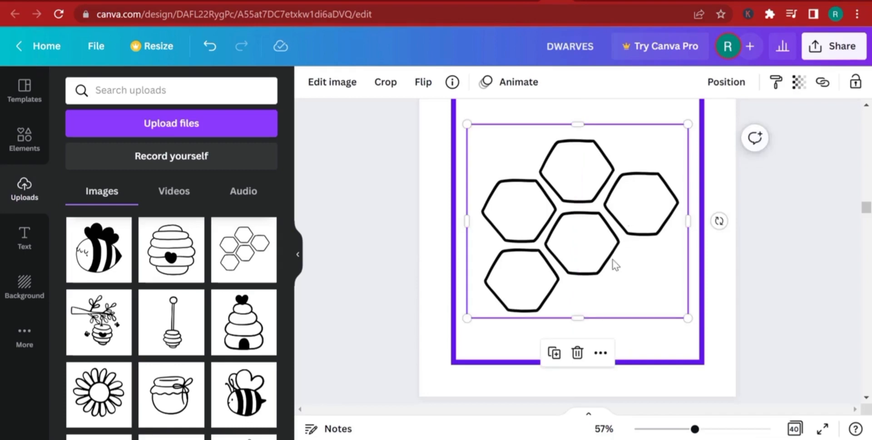
left_click_drag(587, 125, 584, 132)
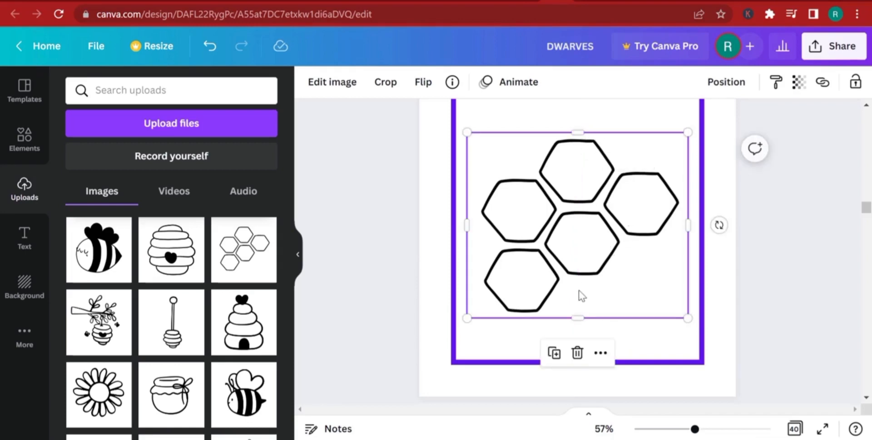
Duplicate the honeycomb on page 14, shrink both clusters and arrange them diagonally, with the copy below and right of the original
scroll(590, 238, "up", 2)
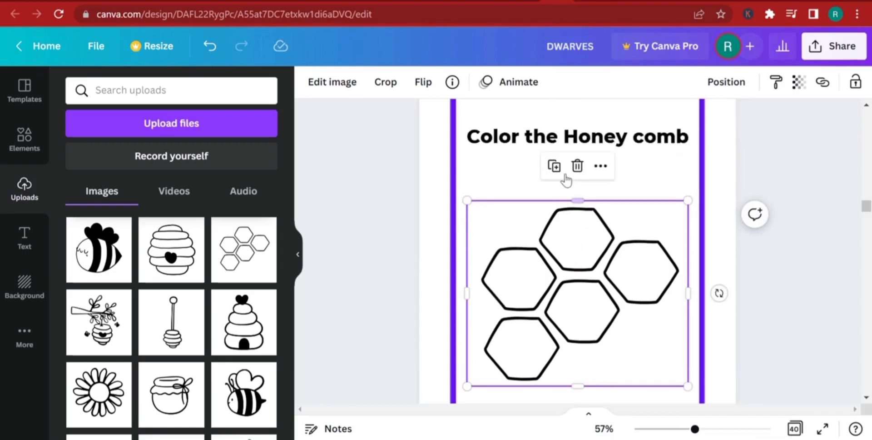
left_click(558, 169)
left_click_drag(692, 392, 619, 328)
left_click_drag(576, 287, 634, 341)
left_click(522, 288)
left_click_drag(651, 373, 633, 380)
Shrink the lower honeycomb copy and position it fully inside the lower right corner of page 14's frame
scroll(756, 323, "down", 2)
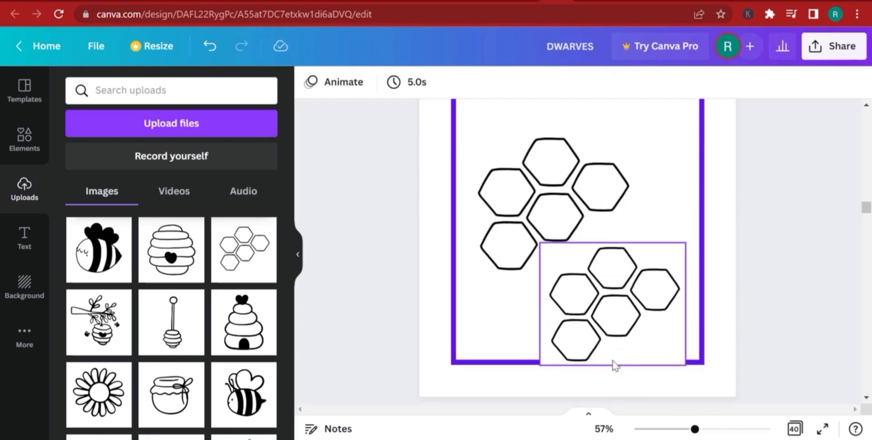
mouse_move(603, 354)
left_mouse_down()
mouse_move(610, 348)
mouse_move(614, 361)
left_mouse_up()
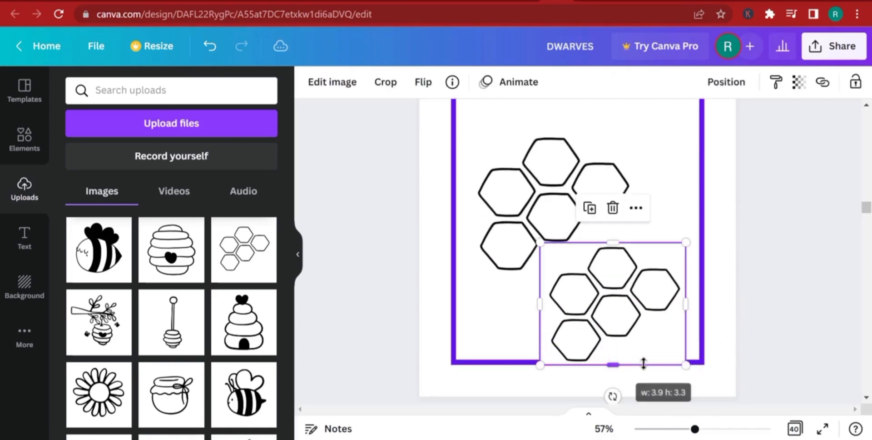
left_click_drag(679, 362, 663, 349)
left_click_drag(618, 318, 623, 318)
Add the uploaded sleeping bee drawing to page 14 and shrink it to about 2.9 × 2.9 in
scroll(753, 315, "up", 3)
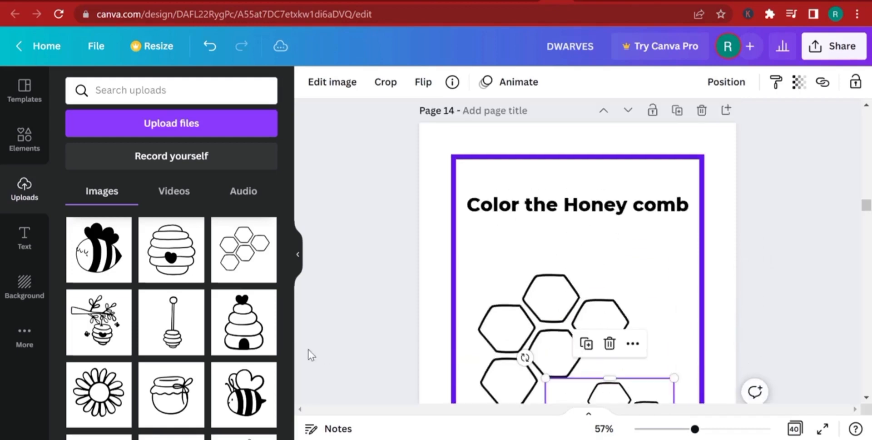
left_click(119, 264)
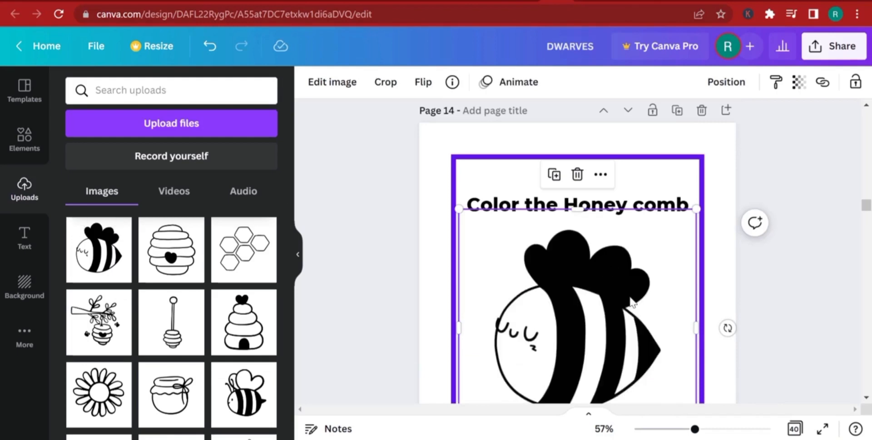
left_click_drag(613, 333, 594, 247)
left_click_drag(653, 342, 525, 249)
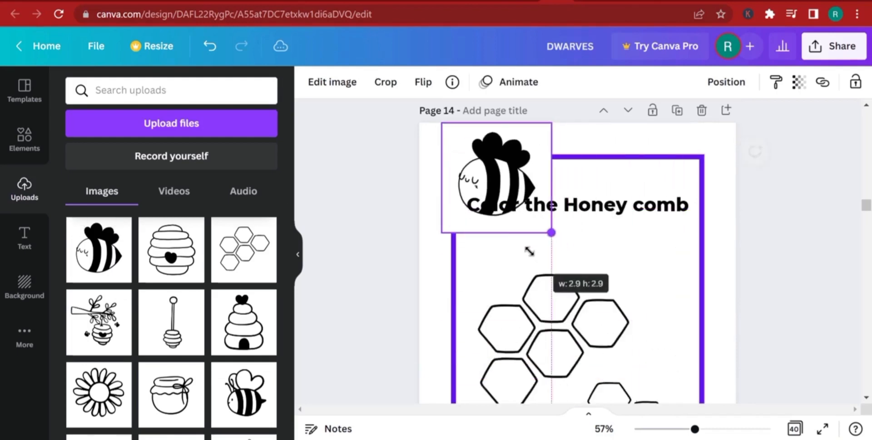
Place the sleeping bee under the end of page 14's title, shrinking it and trimming its margins to fit beside the honeycomb
left_click_drag(515, 206, 643, 265)
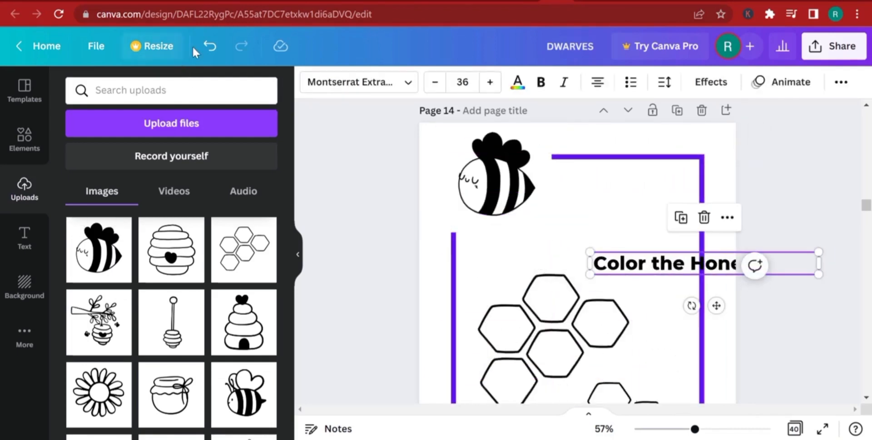
left_click(210, 46)
left_click(498, 183)
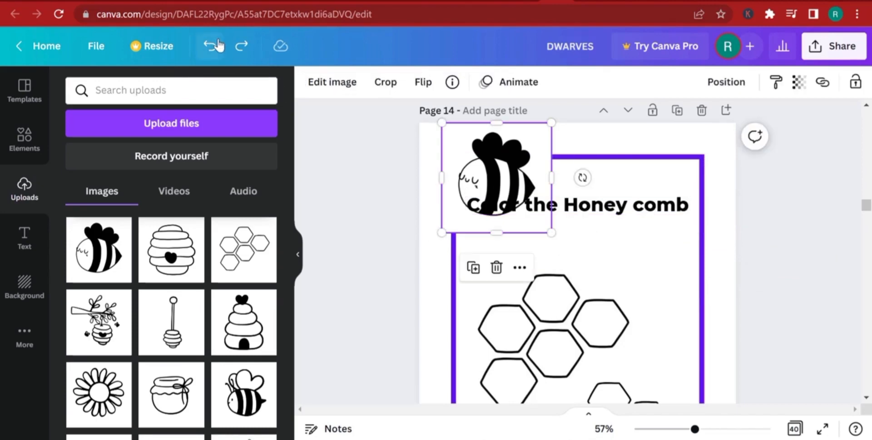
left_click_drag(495, 184, 641, 260)
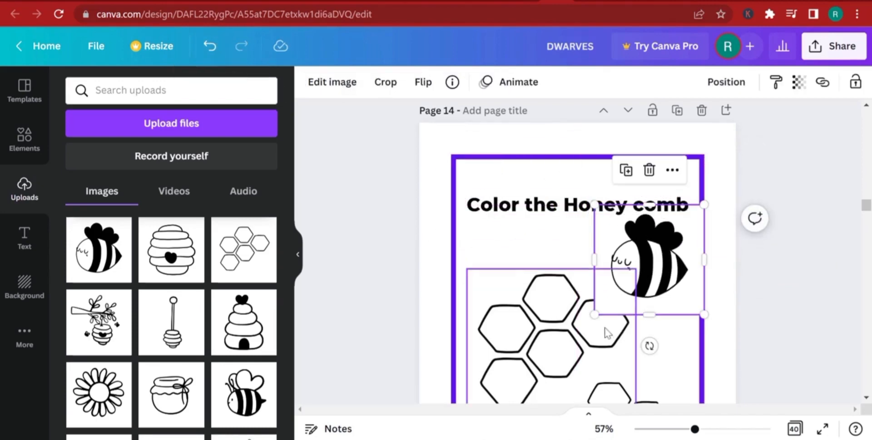
left_click_drag(595, 313, 617, 292)
left_click_drag(698, 266, 683, 247)
left_click_drag(644, 208, 644, 214)
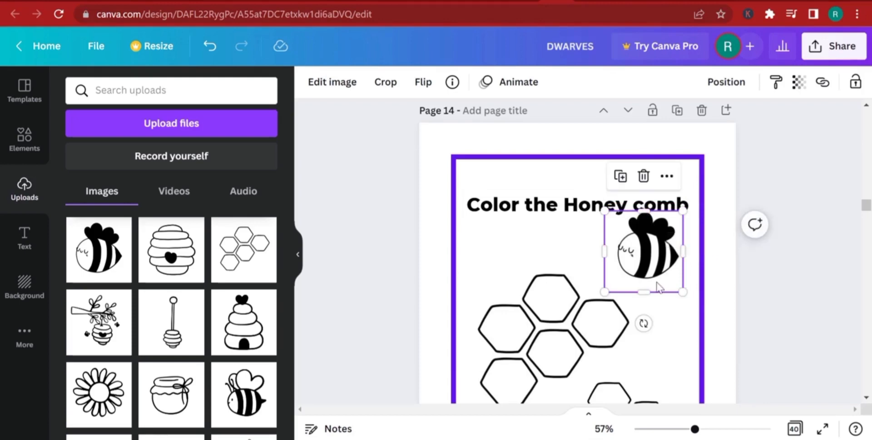
left_click_drag(648, 278, 657, 282)
Add the uploaded honey jar and winged bee drawings to framed page 16 and move the bee to the frame's upper left corner
scroll(780, 328, "down", 5)
scroll(780, 327, "up", 8)
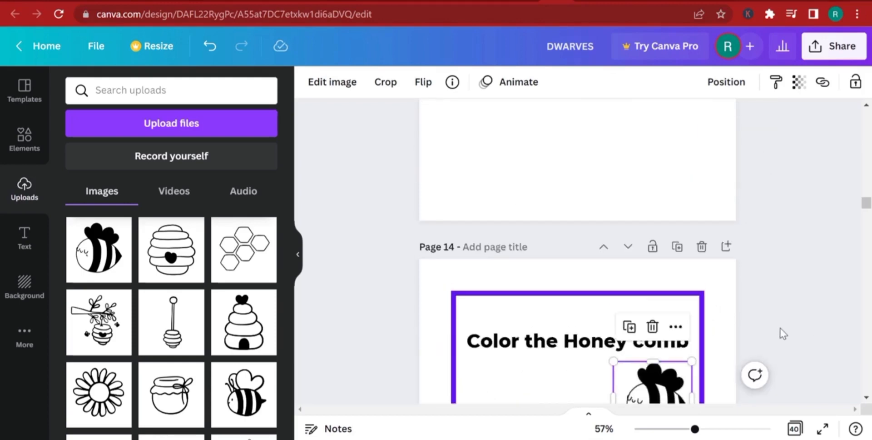
scroll(780, 328, "down", 10)
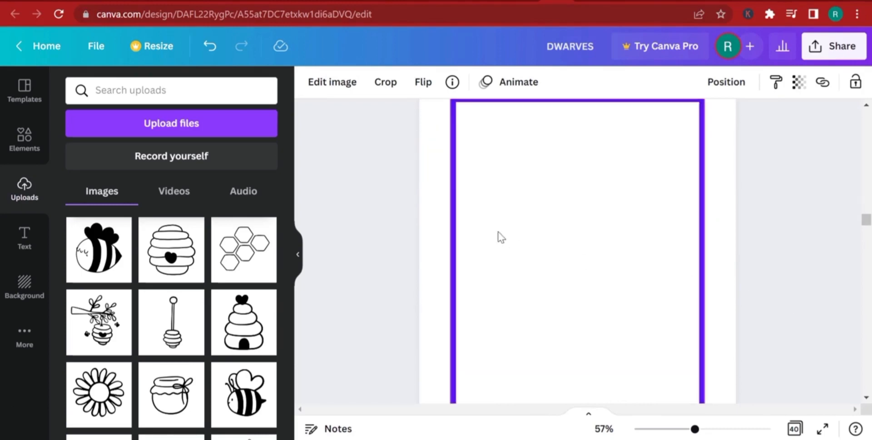
left_click(443, 180)
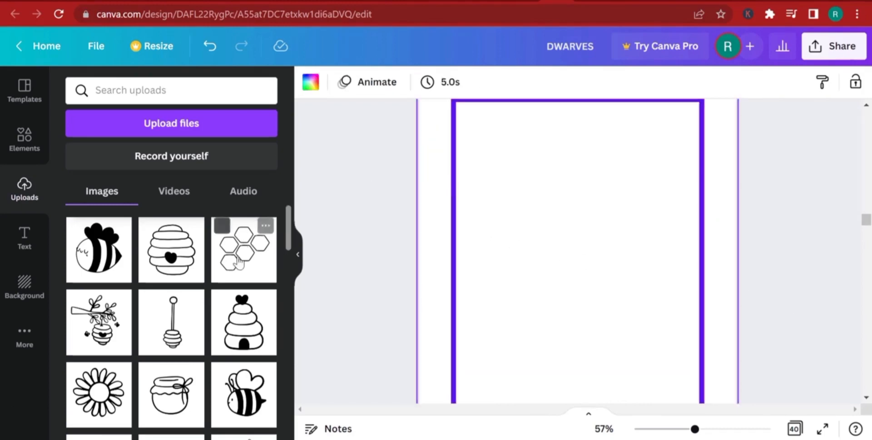
scroll(167, 336, "down", 3)
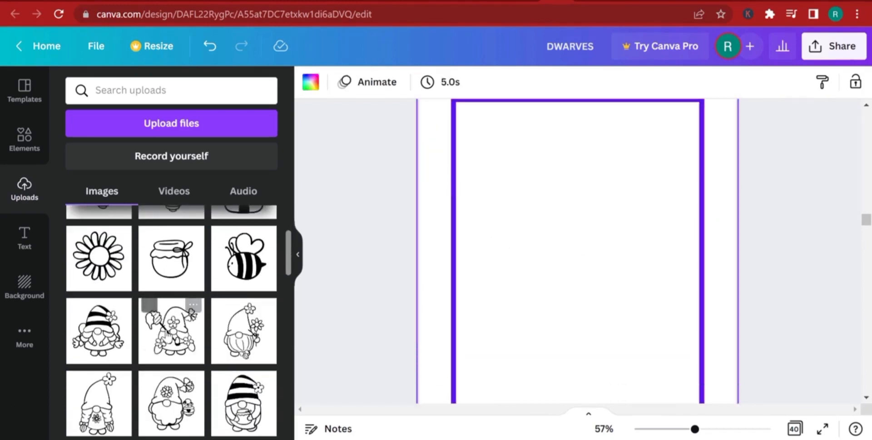
left_click(168, 270)
left_click(245, 259)
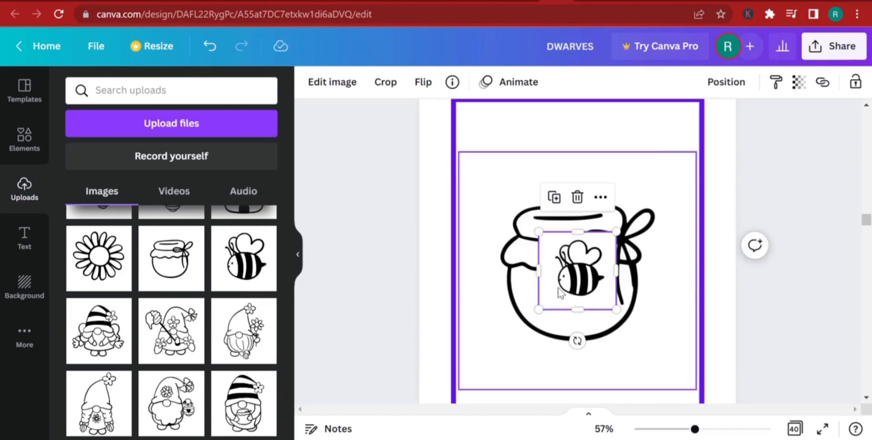
left_click_drag(587, 287, 472, 151)
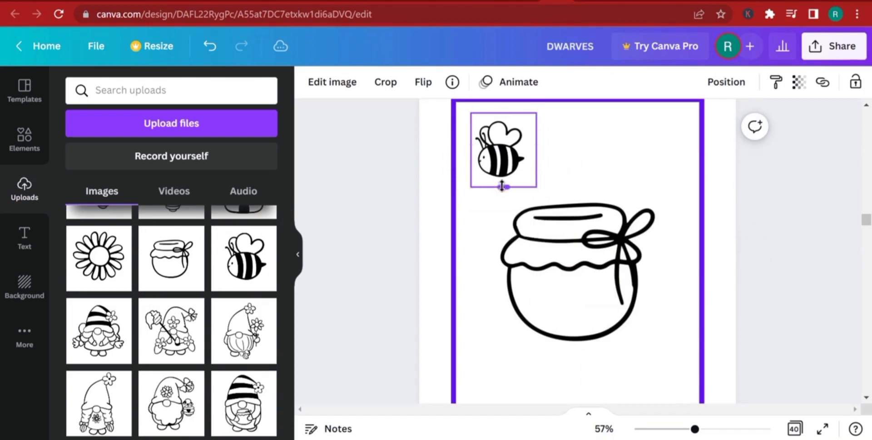
Trim the empty margins around the winged bee on page 16 at its lower, right and upper edges
left_click_drag(502, 185, 503, 183)
left_click_drag(531, 153, 525, 150)
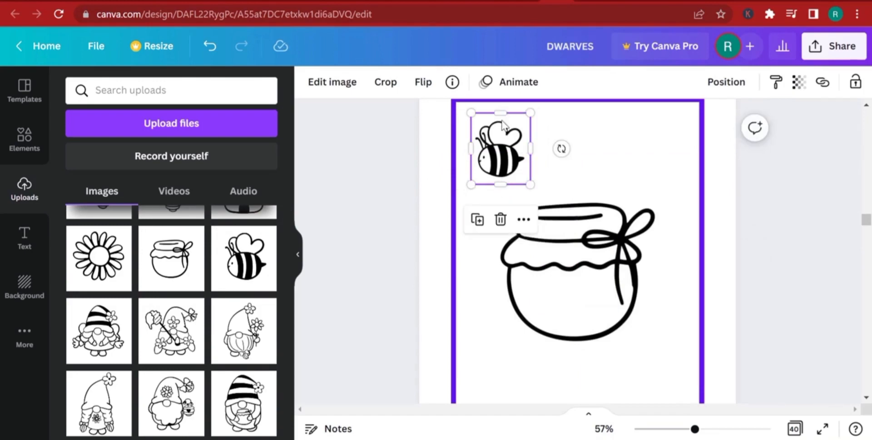
mouse_move(499, 111)
left_mouse_down()
mouse_move(499, 121)
mouse_move(500, 113)
left_mouse_up()
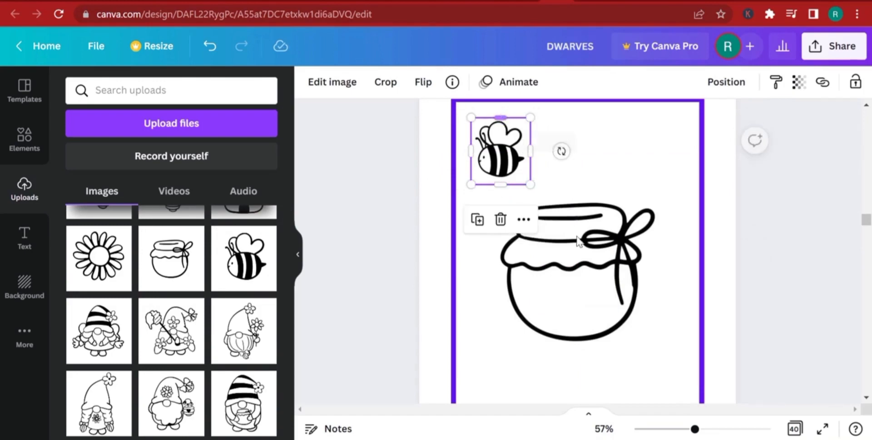
Trim the honey jar drawing's empty margins on all four sides to about 4.5 × 4.2 in
left_click(580, 255)
scroll(580, 255, "down", 1)
left_click_drag(581, 319, 576, 279)
scroll(575, 213, "up", 1)
left_click_drag(567, 153, 576, 192)
left_click_drag(457, 268, 495, 268)
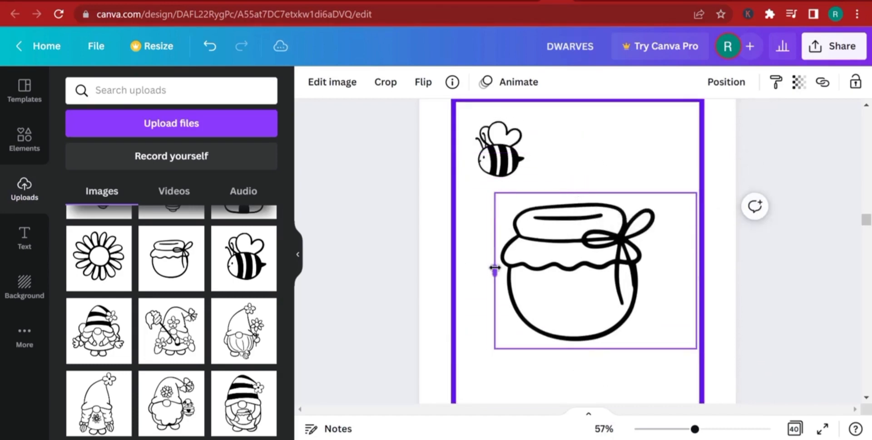
left_click_drag(697, 264, 664, 269)
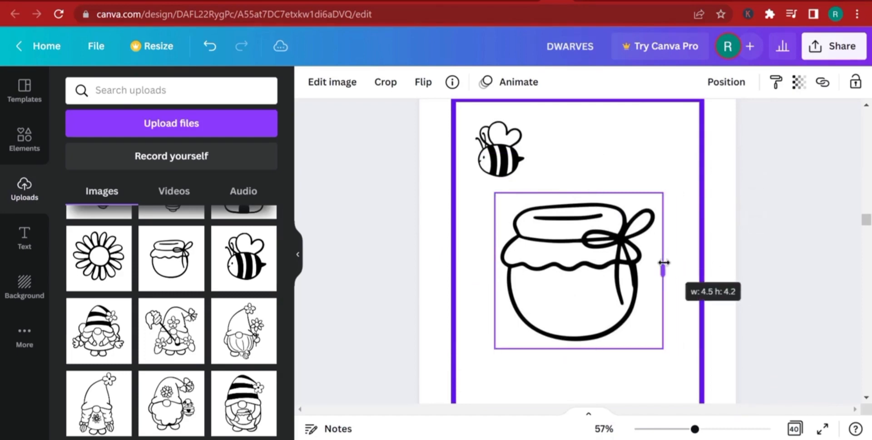
Move the honey jar and the winged bee lower inside page 16's frame to leave room for a title
scroll(615, 272, "down", 3)
left_click_drag(591, 181, 588, 229)
scroll(581, 241, "up", 3)
left_click_drag(506, 172, 506, 237)
Duplicate page 14's title "Color the Honey comb" and place the copy above the bee within page 16's frame
scroll(598, 247, "up", 20)
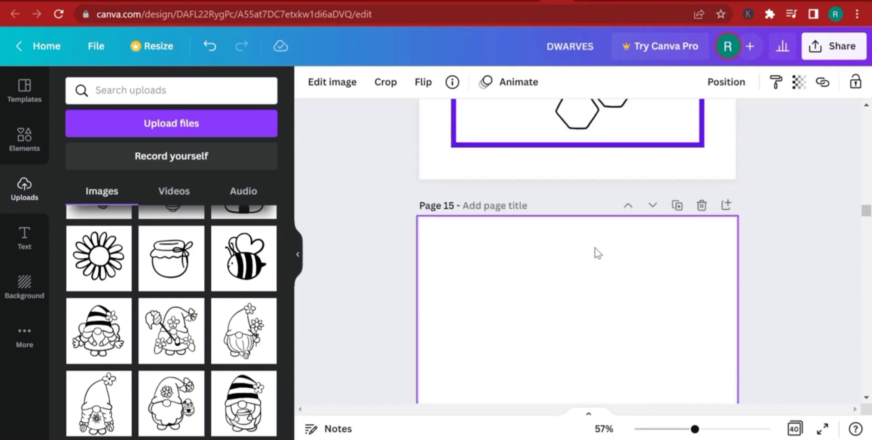
left_click(579, 279)
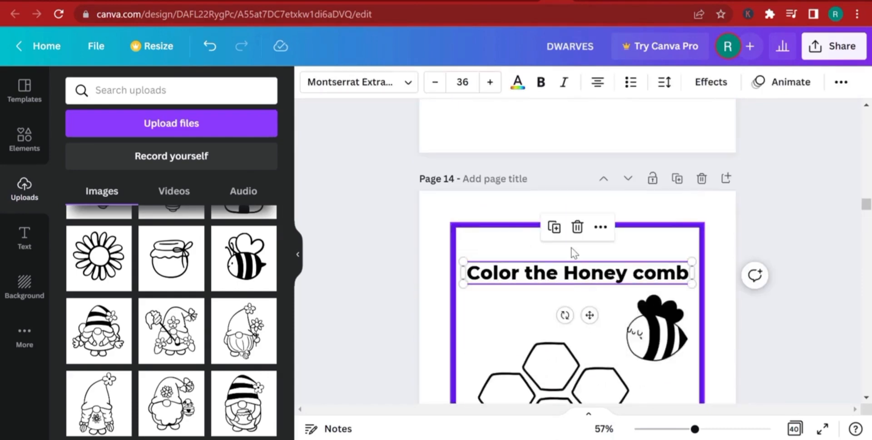
left_click(554, 227)
scroll(577, 268, "down", 1)
left_click_drag(559, 216, 550, 286)
scroll(581, 292, "down", 3)
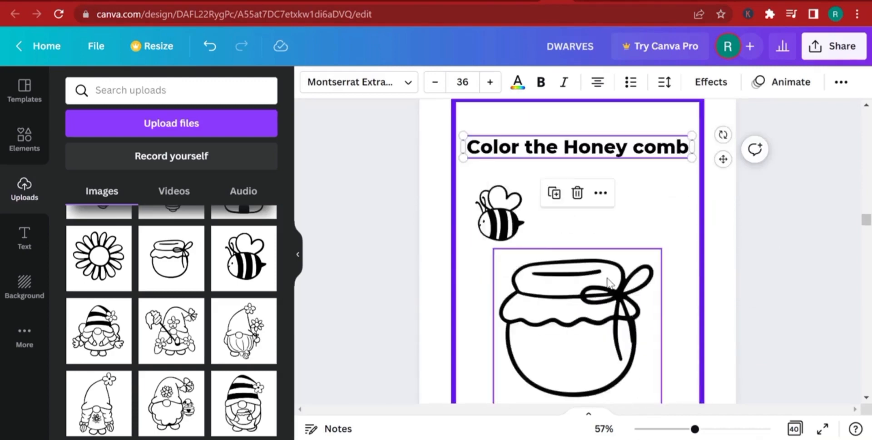
Select the word "comb" in page 16's title for editing
scroll(608, 244, "up", 1)
double_click(647, 210)
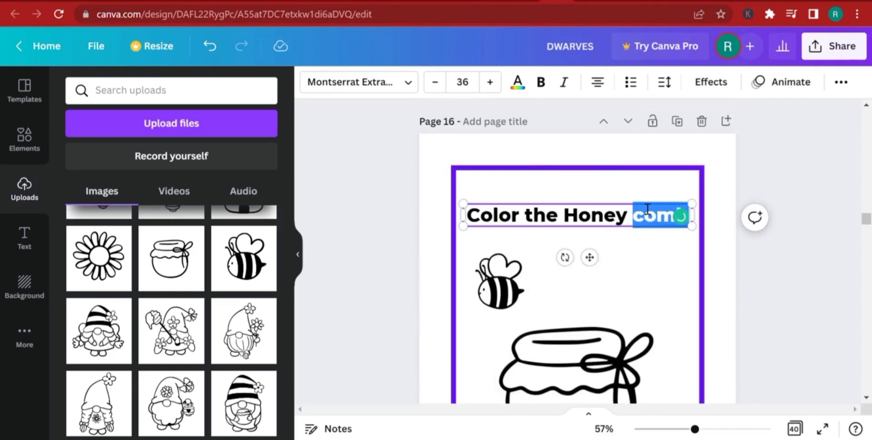
Complete the page 16 heading as "Color the Honey Well and do not color the lovely bee" and widen its text box slightly
type("Well a")
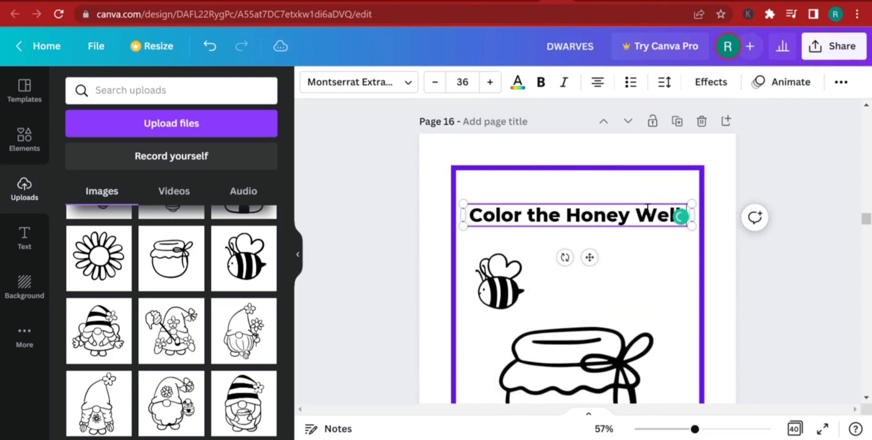
type("not")
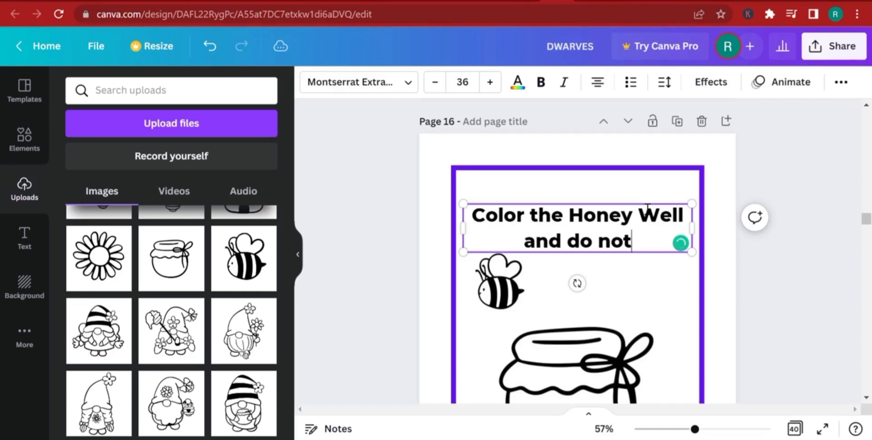
type(" color the lovel")
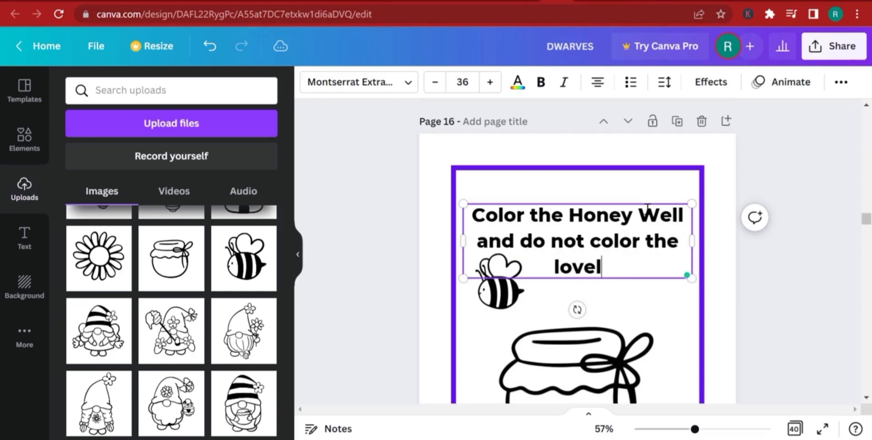
type("y bee")
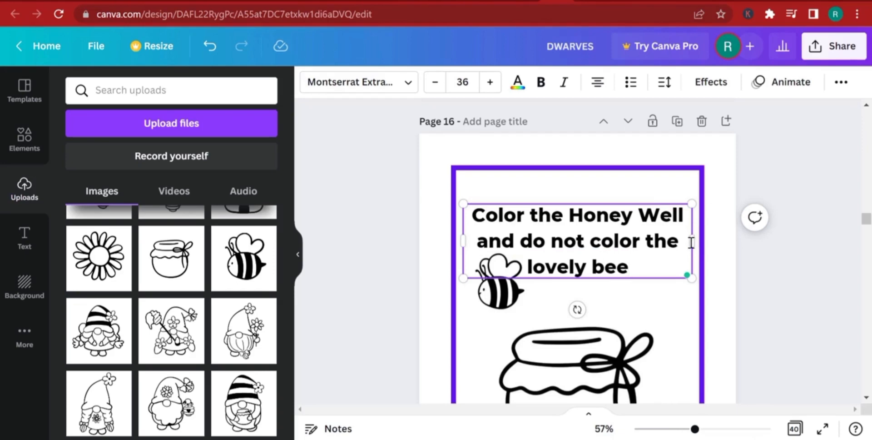
left_click_drag(692, 241, 703, 240)
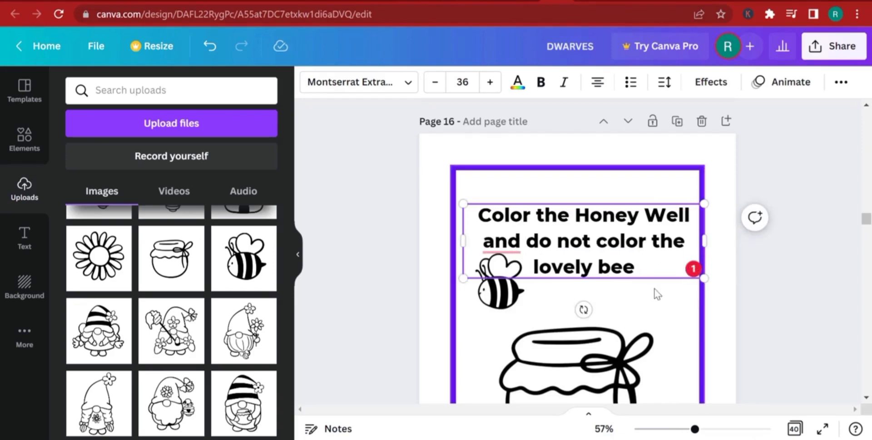
Add a comma after "Well" in the page 16 heading and move the heading up clear of the bee
mouse_move(495, 246)
left_click(501, 282)
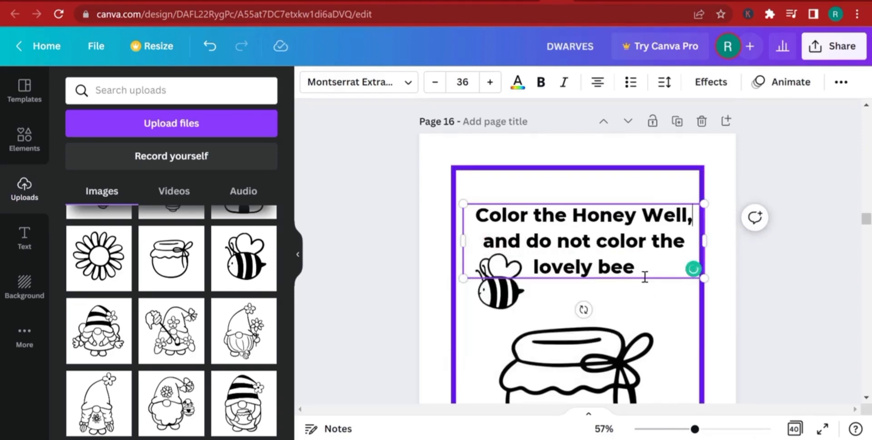
left_click(653, 301)
left_click(642, 273)
left_click_drag(647, 267, 641, 240)
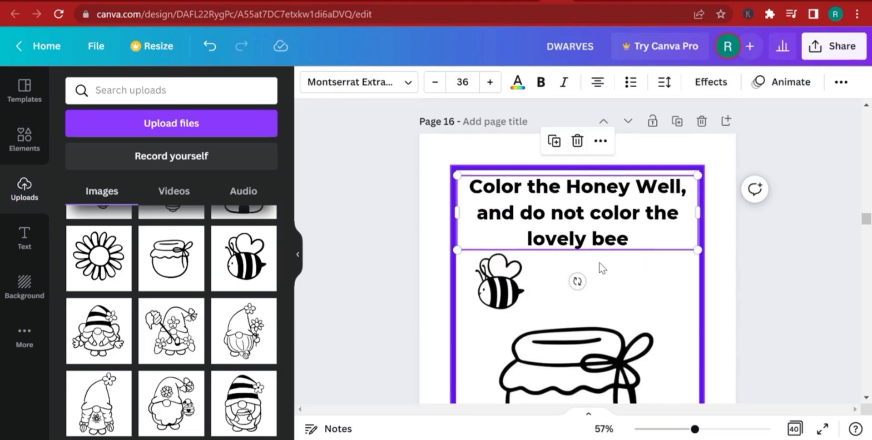
Enlarge the honey jar on page 16 and center it in the lower part of the purple frame
scroll(598, 262, "down", 4)
left_click(650, 337)
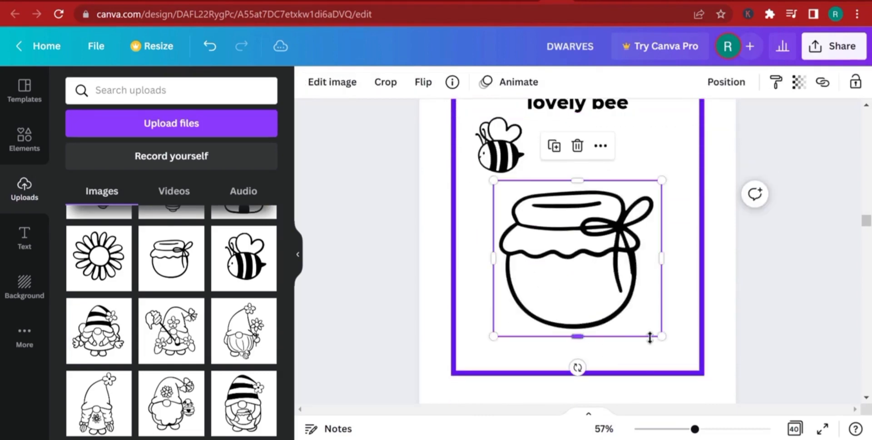
left_click_drag(660, 336, 686, 368)
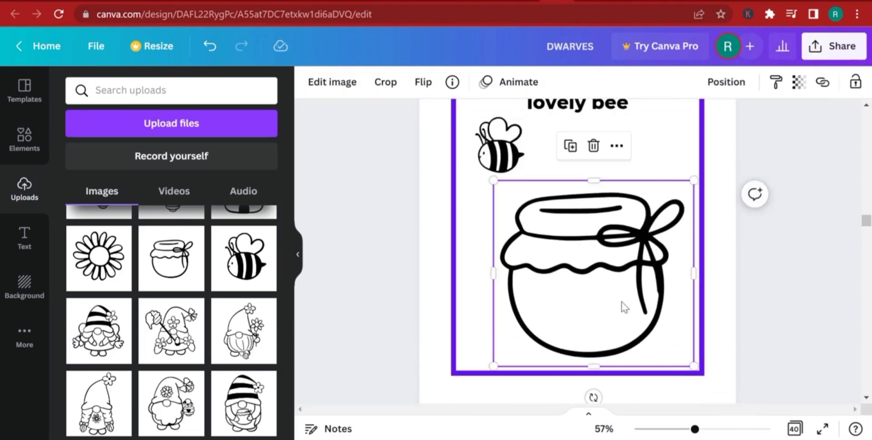
left_click_drag(622, 305, 608, 292)
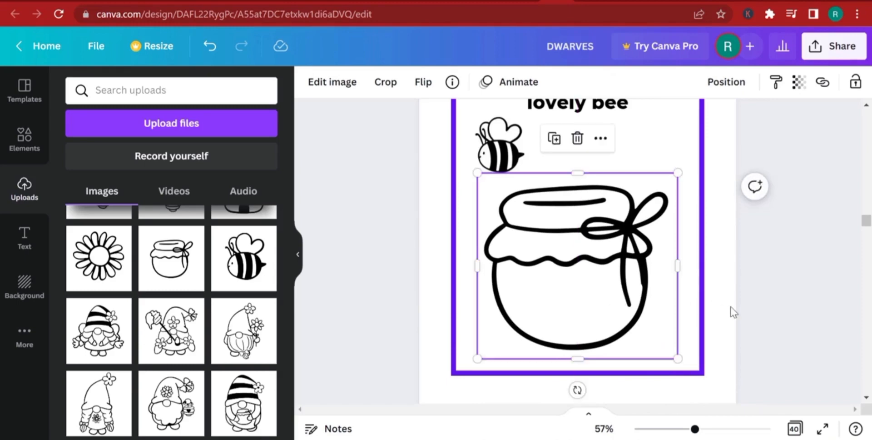
left_click(779, 299)
Review the page 16 layout and compare it with the preceding honeycomb page
scroll(778, 300, "up", 3)
scroll(779, 305, "down", 5)
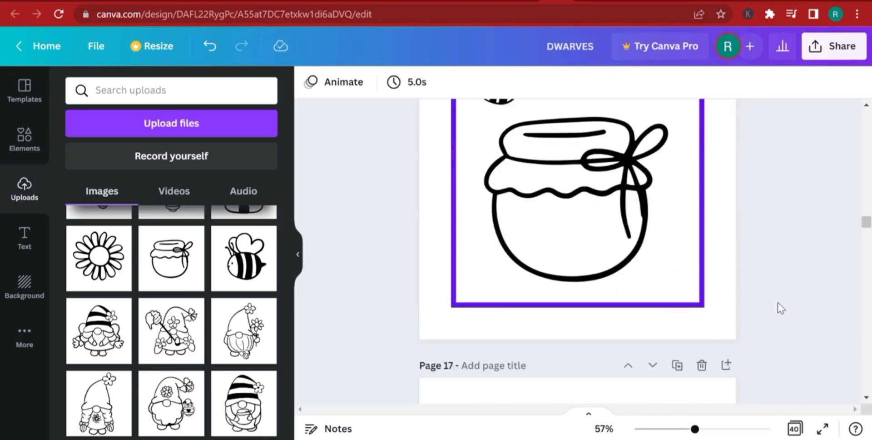
scroll(778, 305, "up", 3)
scroll(777, 306, "up", 8)
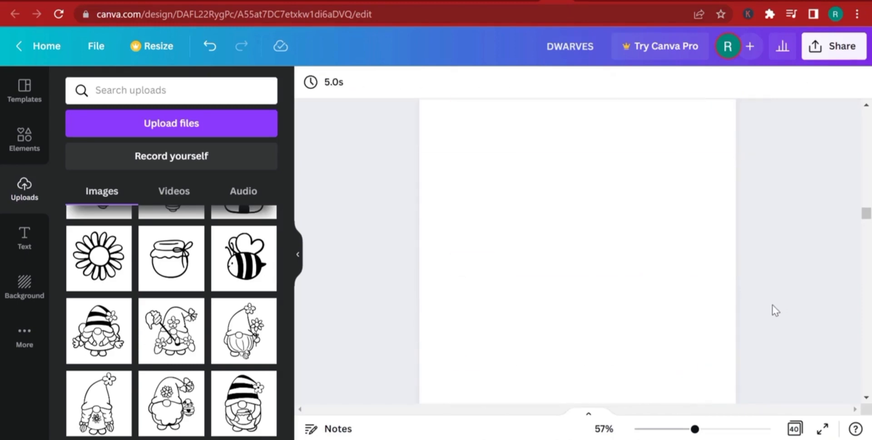
scroll(775, 310, "up", 4)
scroll(773, 310, "down", 3)
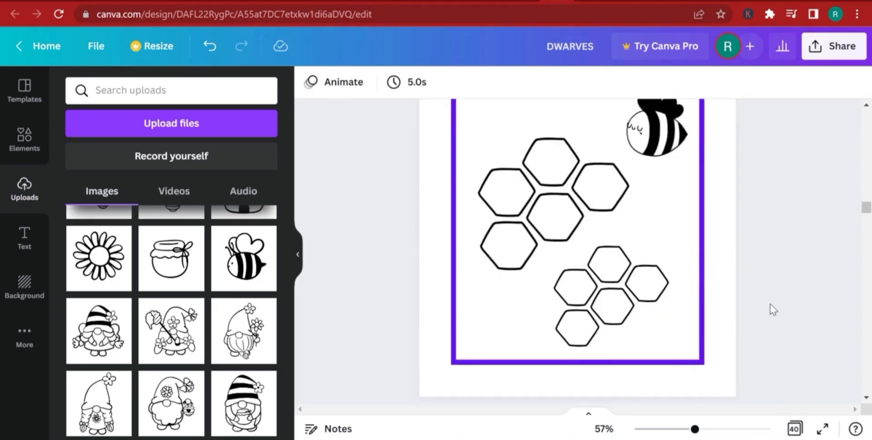
scroll(773, 309, "down", 20)
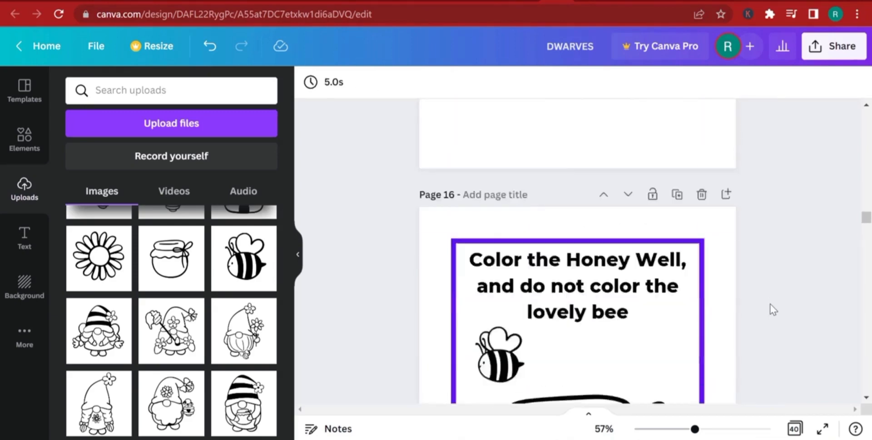
Add the uploaded striped-hat gnome holding a honey jar to page 18 and move it lower inside the frame
scroll(772, 302, "down", 9)
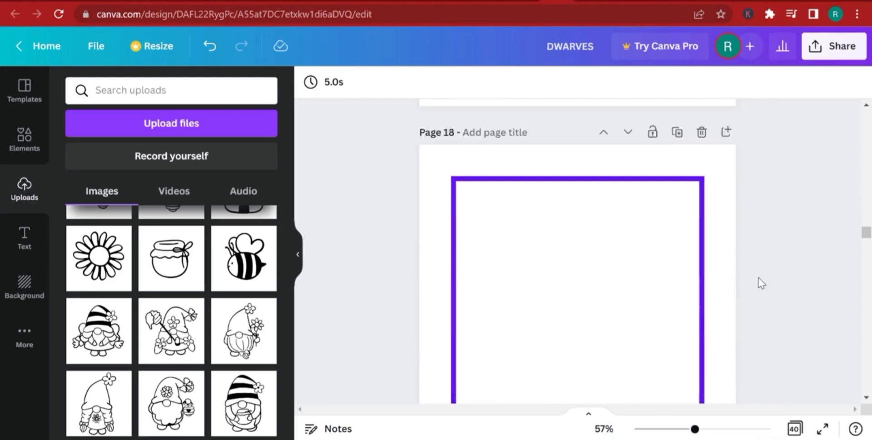
left_click(444, 217)
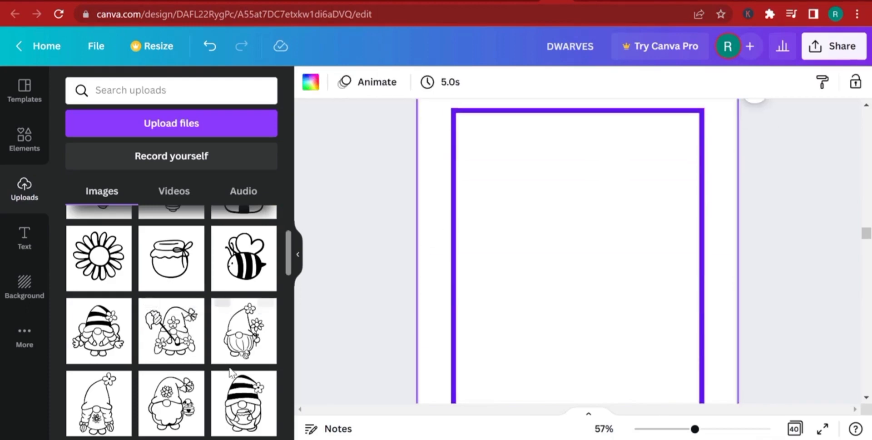
scroll(246, 359, "down", 2)
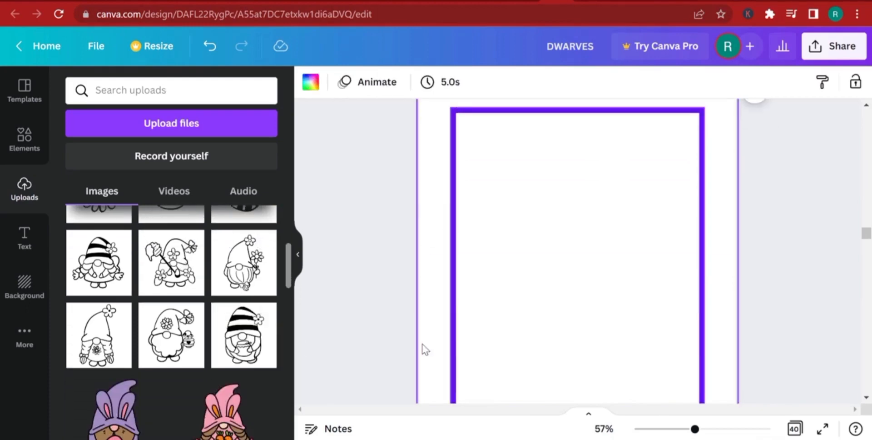
left_click(244, 335)
scroll(568, 295, "down", 3)
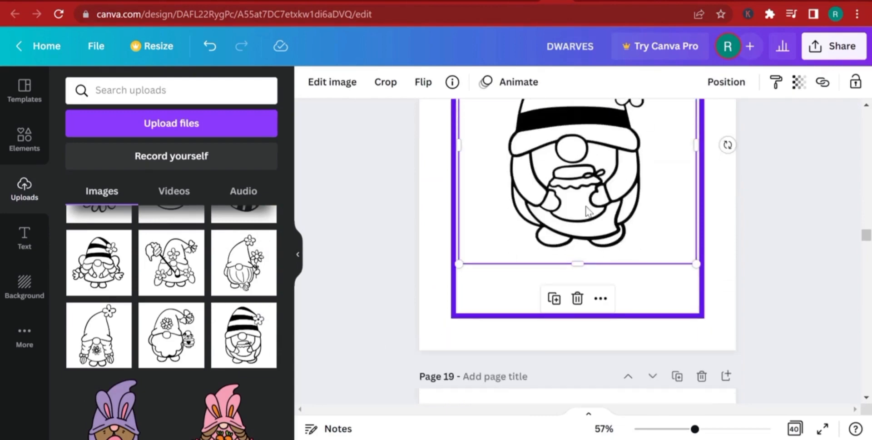
left_click_drag(596, 223, 596, 238)
Copy the heading from page 16 onto page 18 and place it above the gnome inside the frame
scroll(652, 251, "up", 3)
scroll(624, 193, "up", 8)
scroll(625, 193, "up", 10)
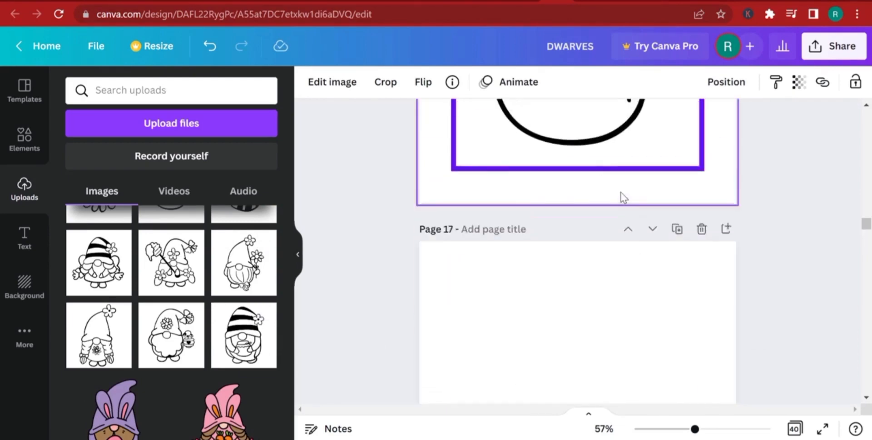
left_click(576, 262)
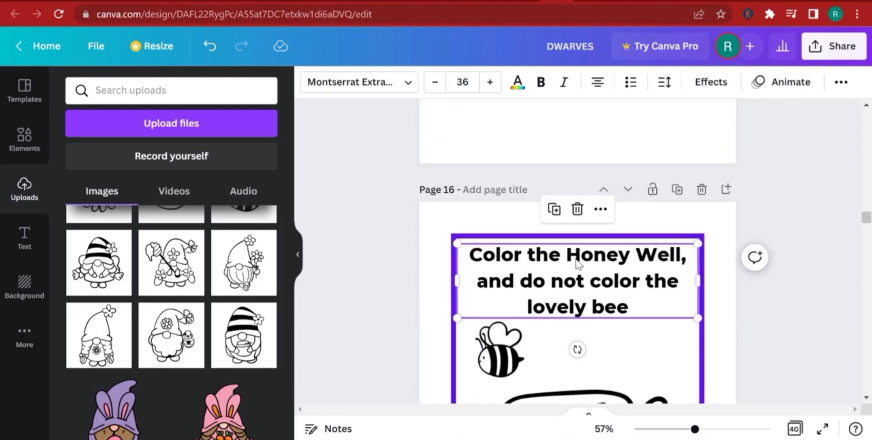
left_click(554, 210)
scroll(568, 218, "down", 3)
left_click_drag(616, 272, 612, 297)
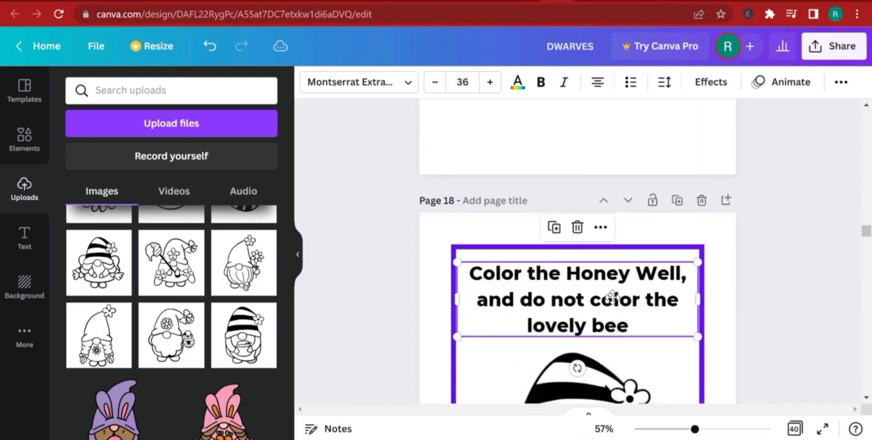
double_click(586, 300)
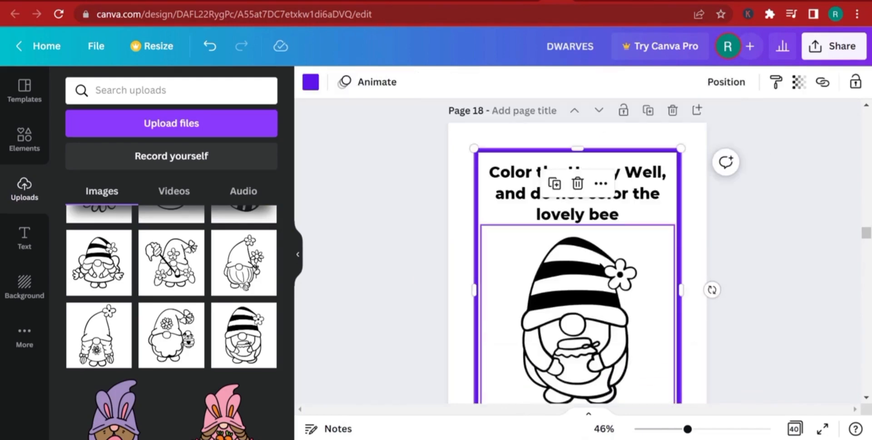
left_click(213, 55)
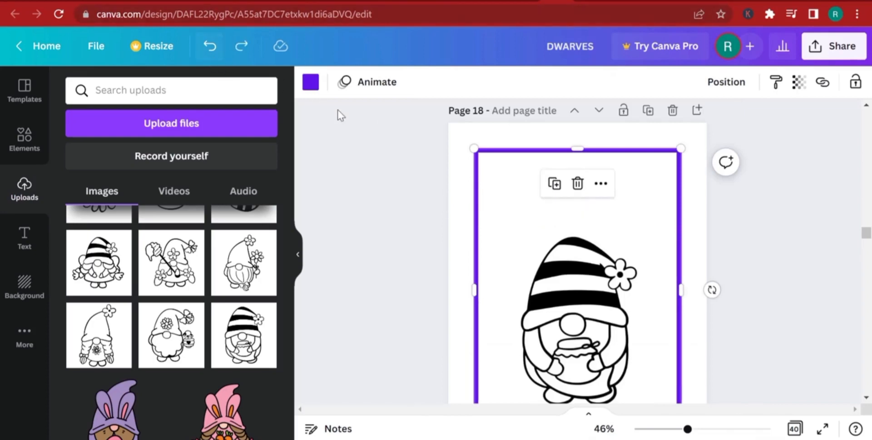
left_click(239, 54)
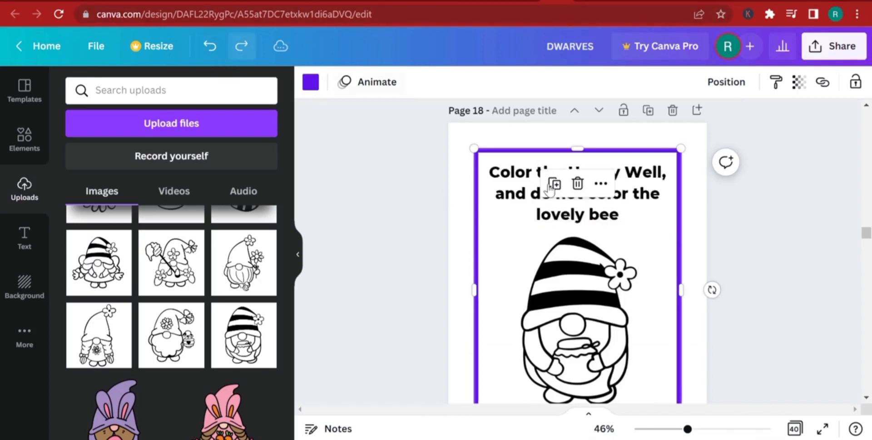
Replace the page 18 heading text with "Do not color the dwarf" and move it slightly lower in the frame
left_click(525, 195)
left_click(521, 194)
type("Do")
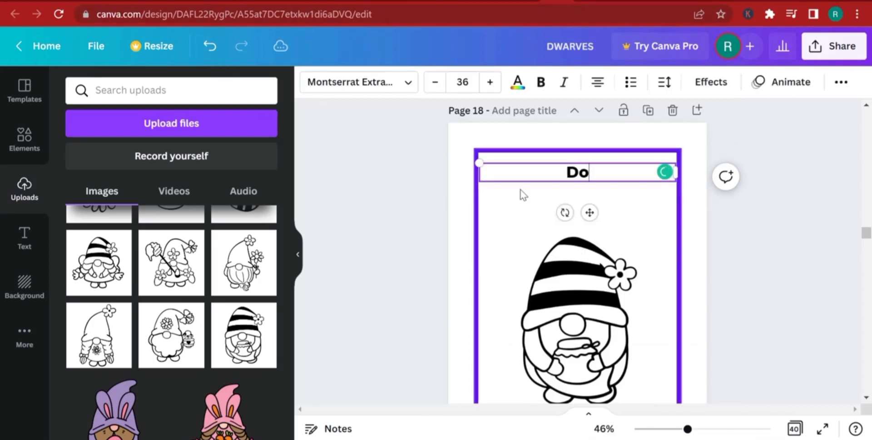
type(" not color the")
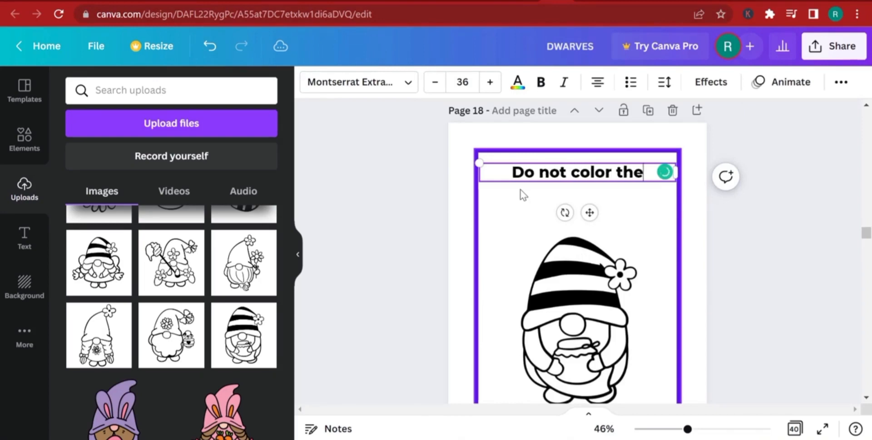
type(" dward")
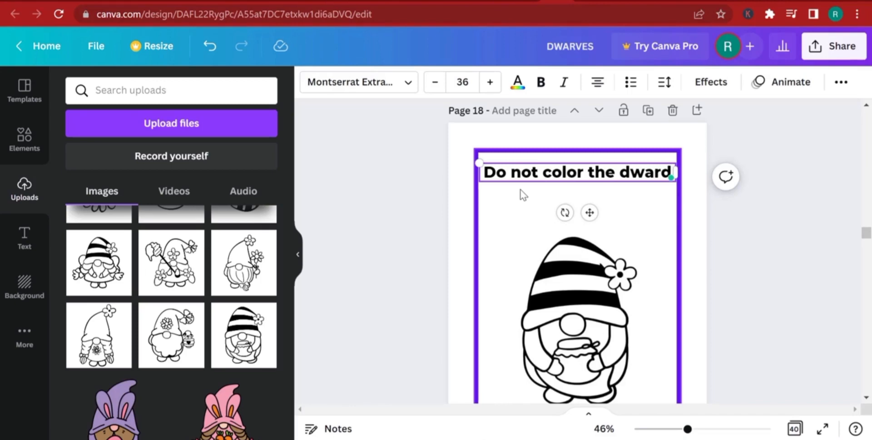
key("BackSpace")
type("f")
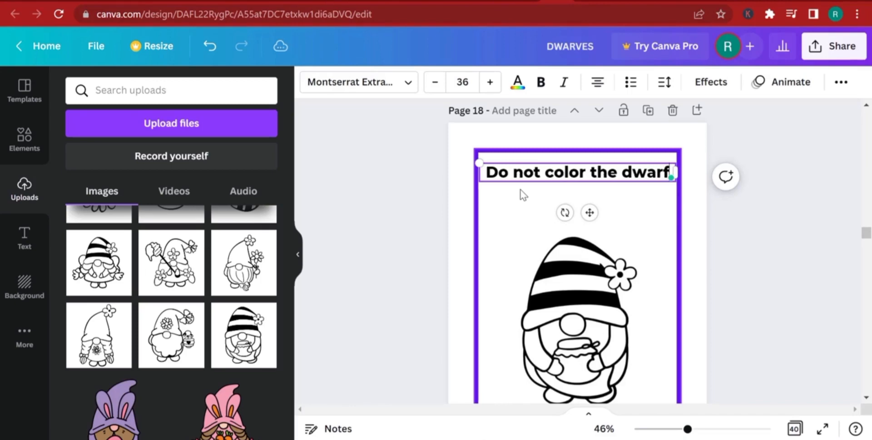
left_click(717, 309)
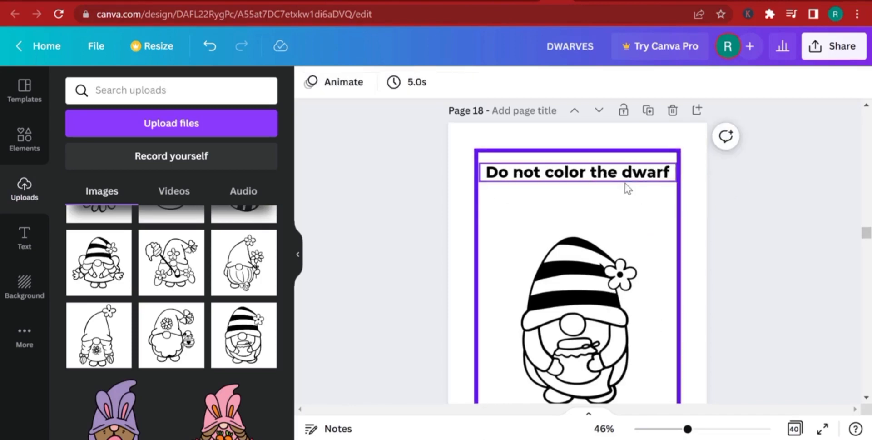
left_click(610, 182)
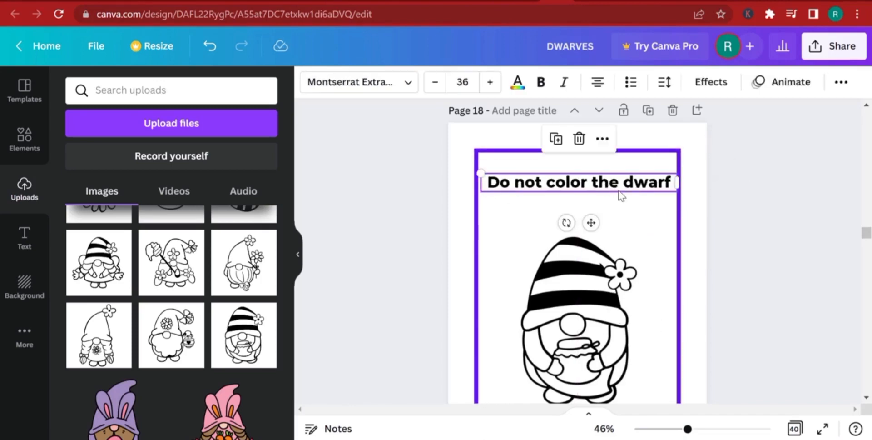
Delete page 20, which holds only the empty purple frame
scroll(664, 236, "down", 3)
scroll(663, 238, "down", 10)
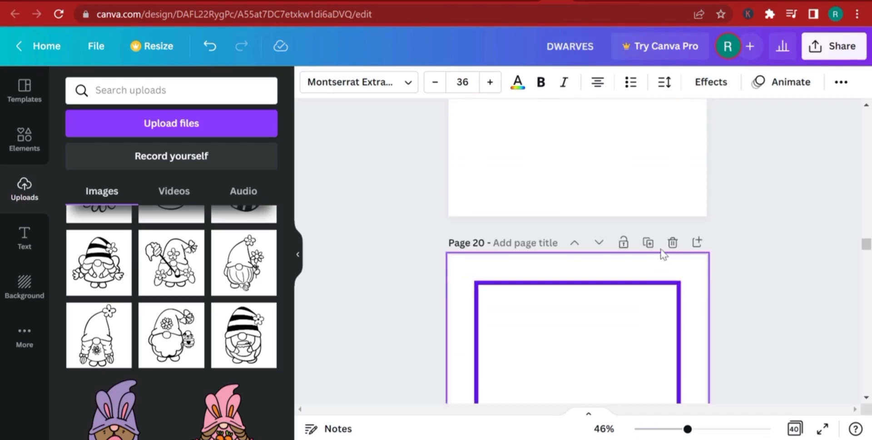
left_click(672, 244)
Duplicate page 18 and move the copy down one place so it becomes page 20
scroll(671, 252, "up", 5)
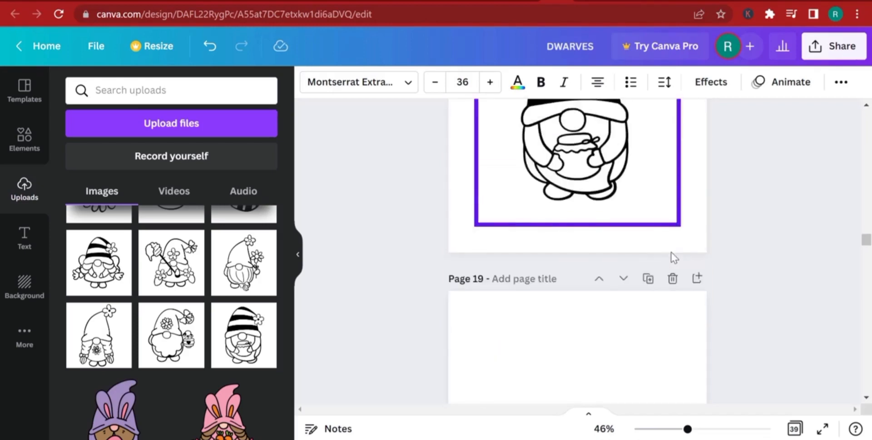
scroll(672, 247, "up", 5)
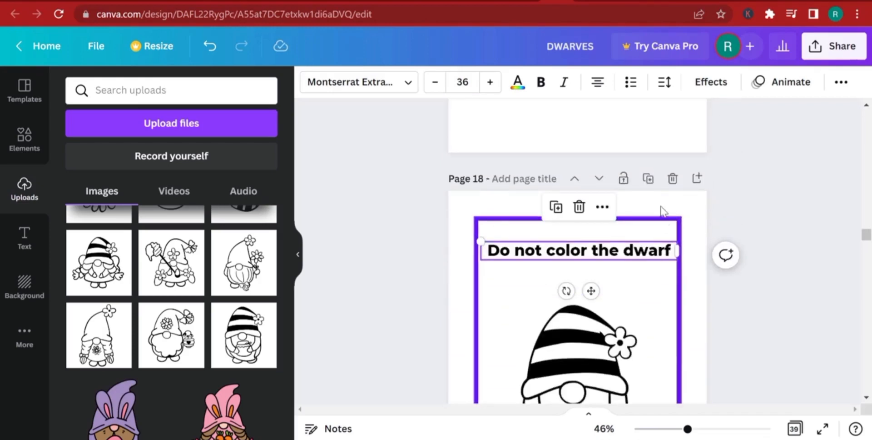
left_click(648, 182)
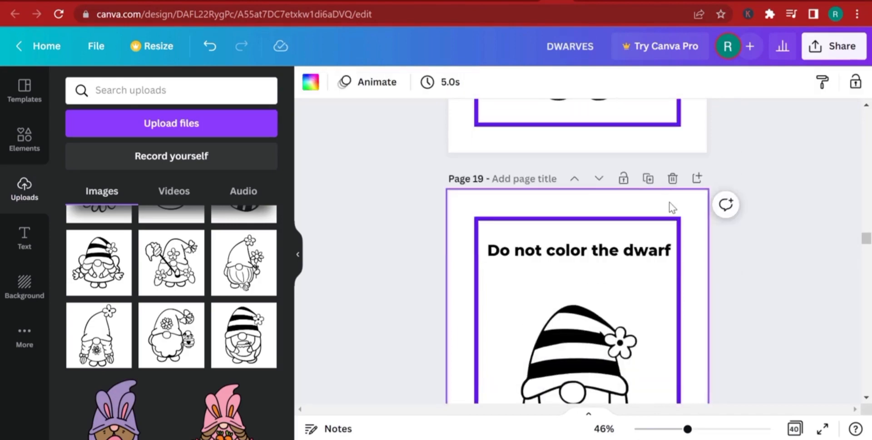
left_click(599, 178)
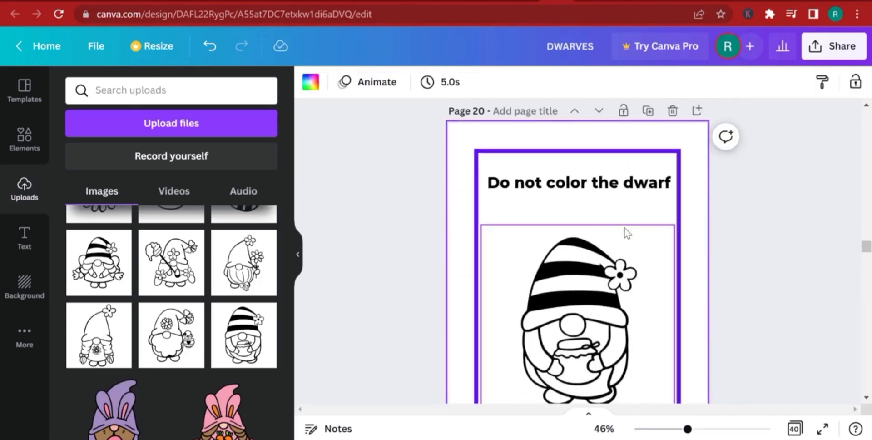
Change the page 20 heading to "Color the Honewell and not the dwarf"
left_click(563, 191)
left_click(543, 184)
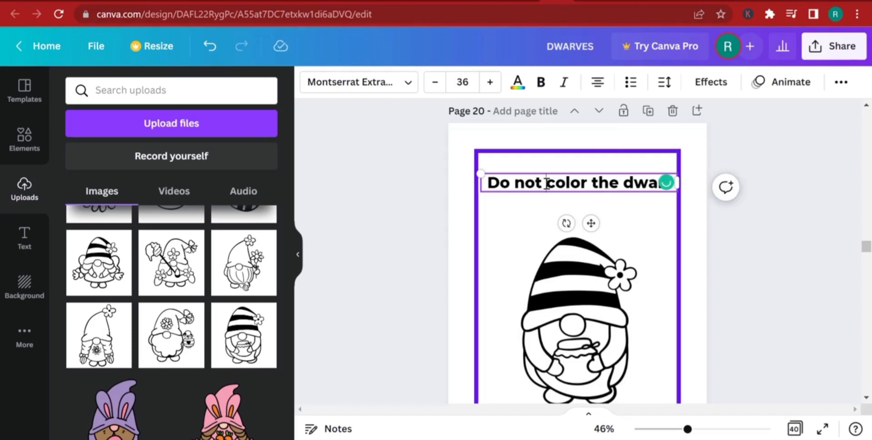
double_click(565, 183)
left_click(556, 186)
key("BackSpace")
key("BackSpace")
key("BackSpace")
key("BackSpace")
key("BackSpace")
key("BackSpace")
key("BackSpace")
key("BackSpace")
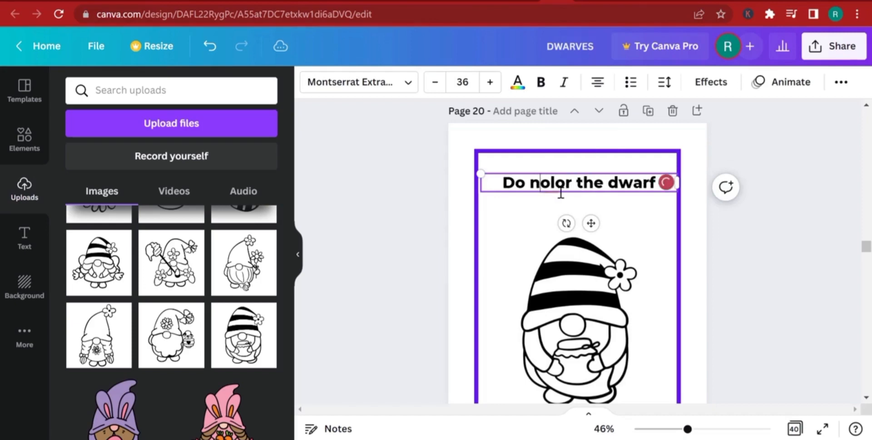
type("Color")
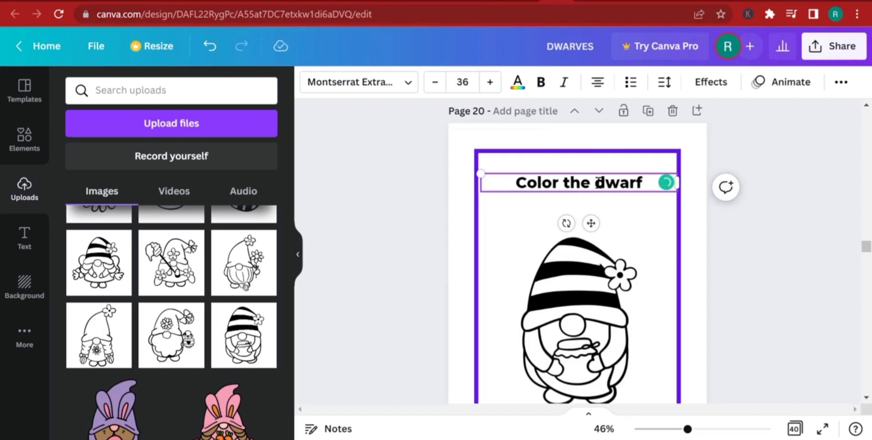
type(" the Hone")
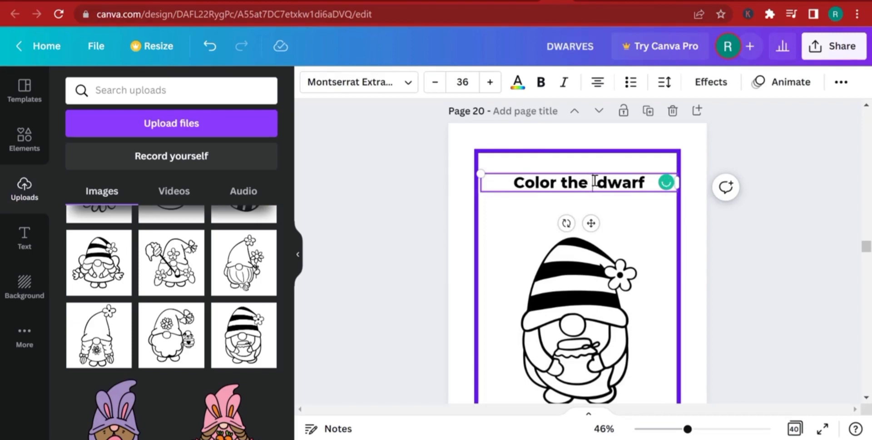
type("well and n")
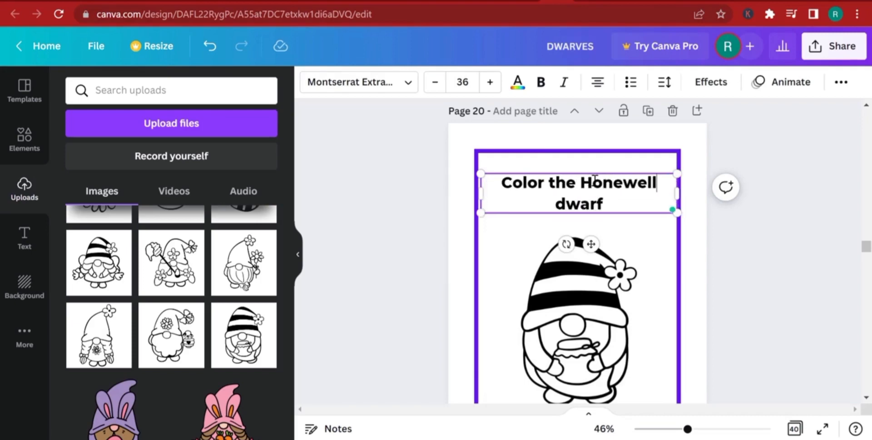
type("ot t ")
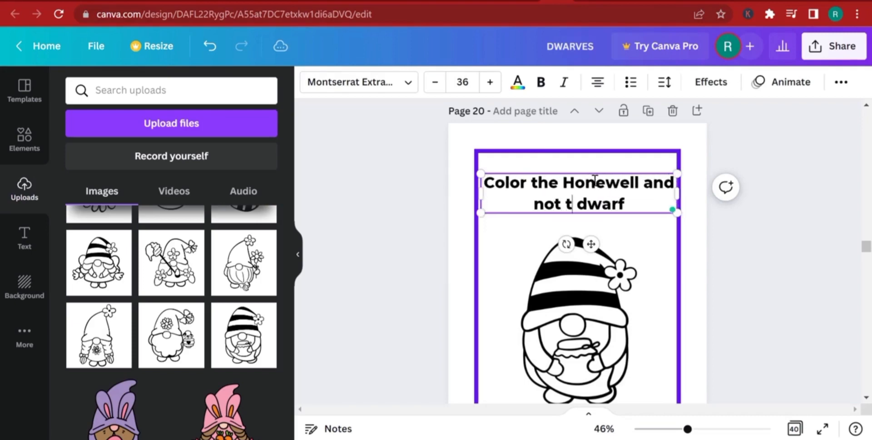
type("he")
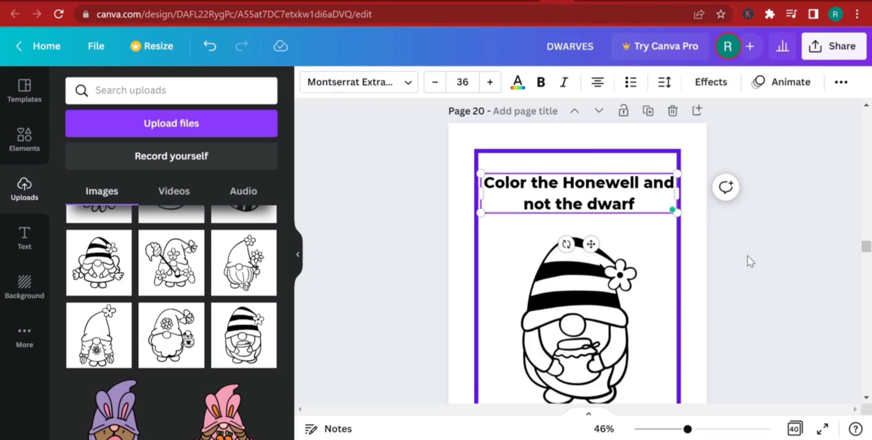
left_click(747, 256)
Duplicate page 20 and move the copy down to become page 22, and delete page 23 with the empty purple frame
scroll(632, 318, "down", 2)
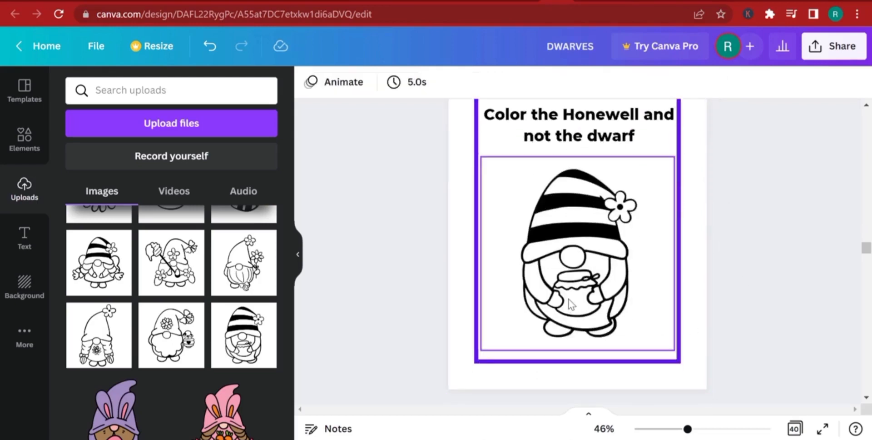
scroll(652, 268, "down", 4)
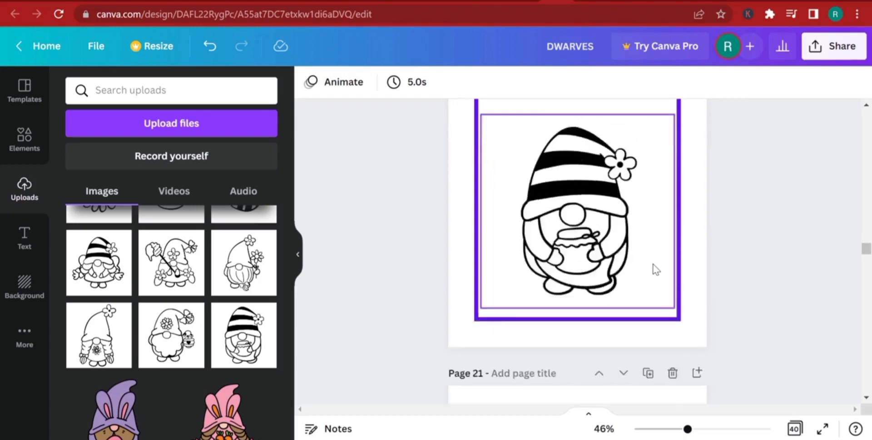
scroll(638, 299, "up", 8)
scroll(661, 363, "down", 2)
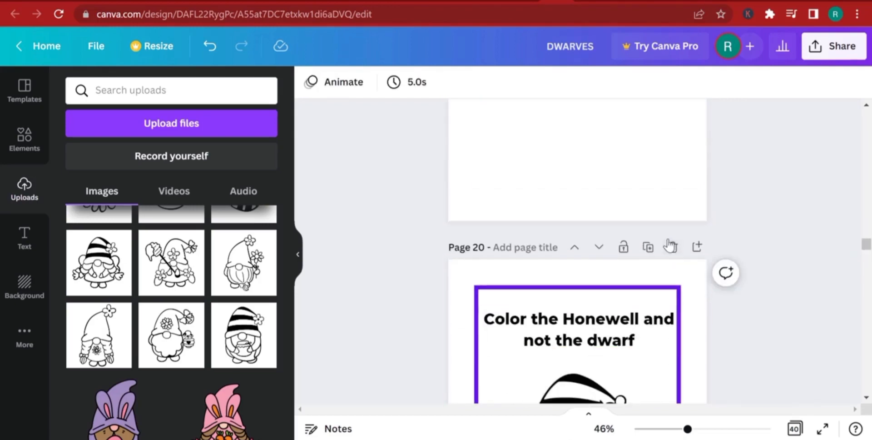
left_click(648, 248)
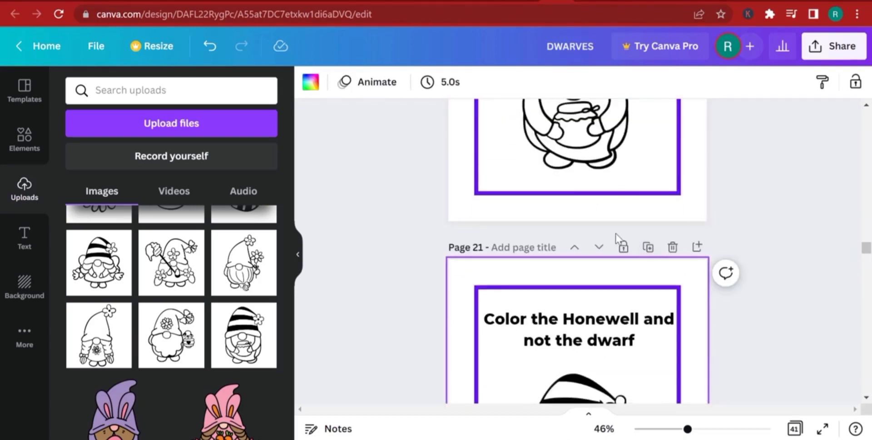
left_click(600, 248)
scroll(626, 277, "down", 5)
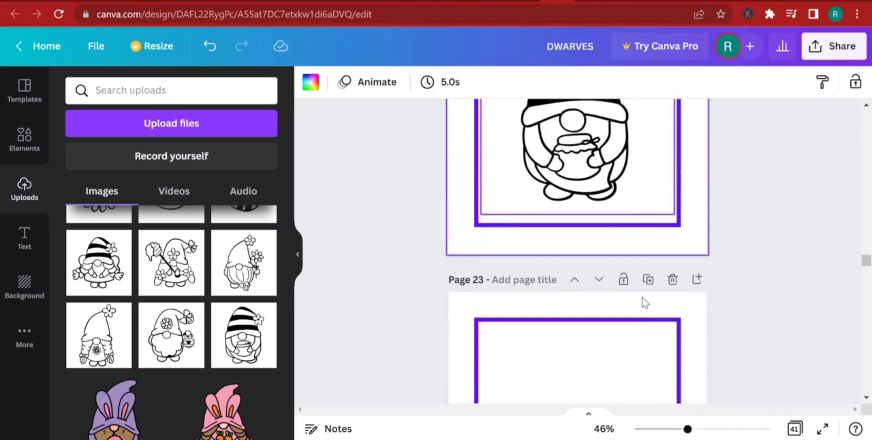
left_click(674, 281)
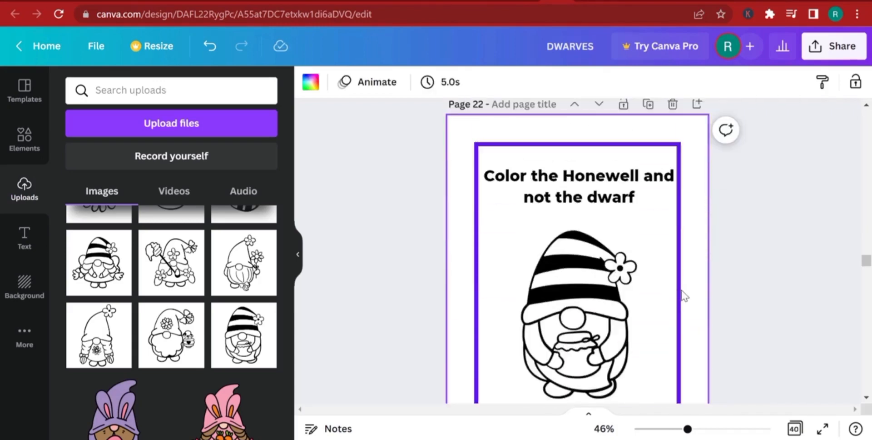
Change the page 22 heading to "Color the rose on the dwarf"
left_click(628, 203)
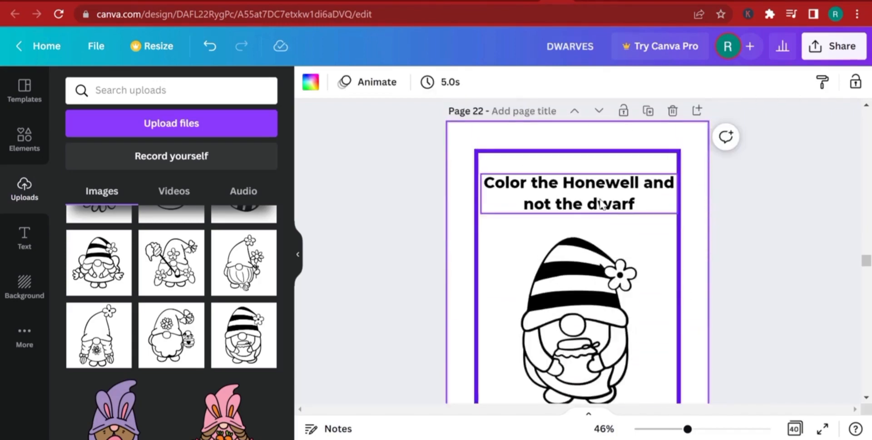
double_click(648, 209)
left_click_drag(648, 203, 574, 187)
key("BackSpace")
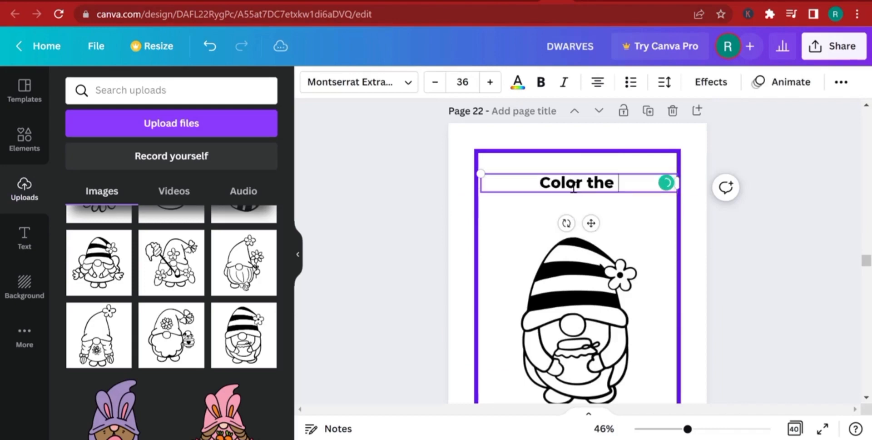
type("rose on the dw")
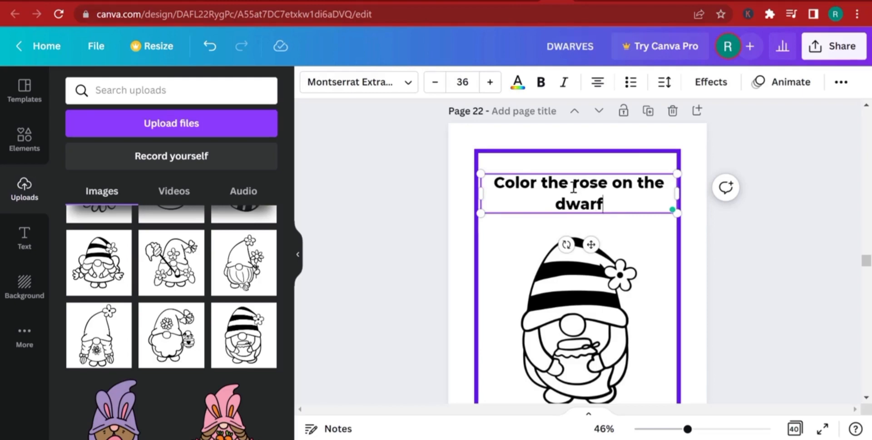
type("arf")
left_click(736, 282)
Duplicate page 22 and move the copy down to become page 24, and delete page 25 with the empty purple frame
scroll(712, 245, "down", 2)
scroll(667, 218, "up", 2)
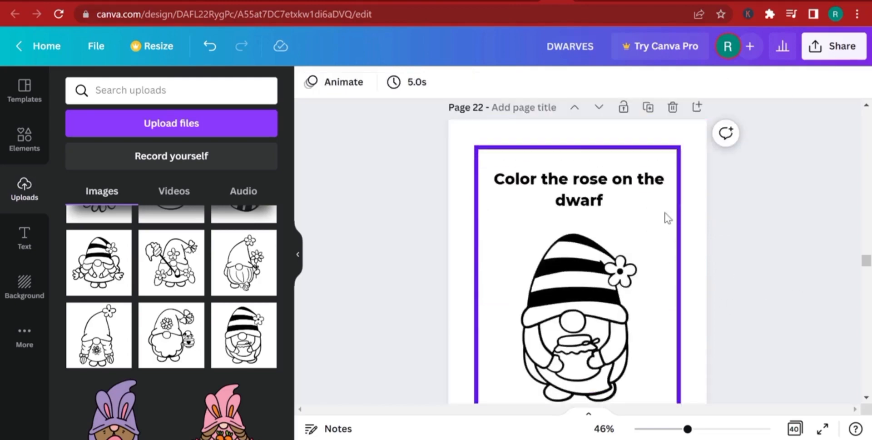
left_click(648, 111)
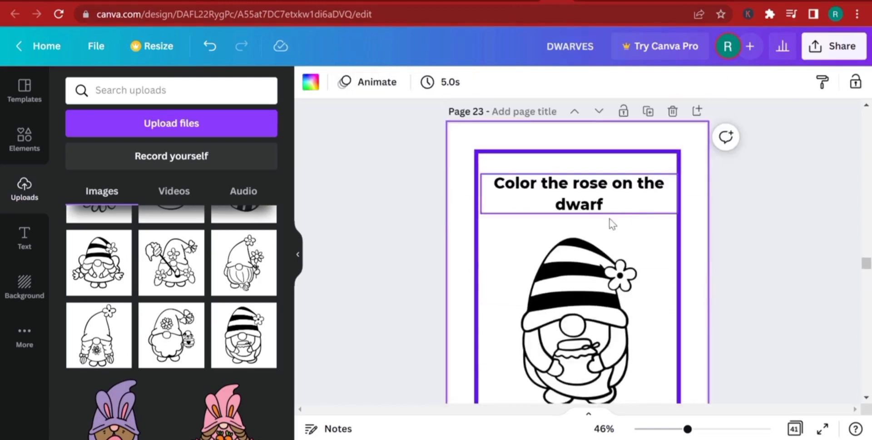
scroll(624, 181, "down", 3)
scroll(631, 186, "down", 8)
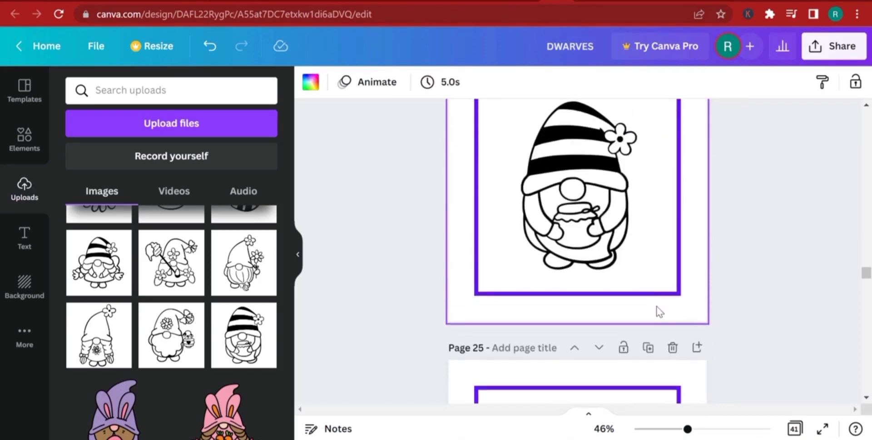
left_click(671, 283)
Change the page 24 heading to "Color the hat on the Dwarf"
scroll(671, 291, "up", 4)
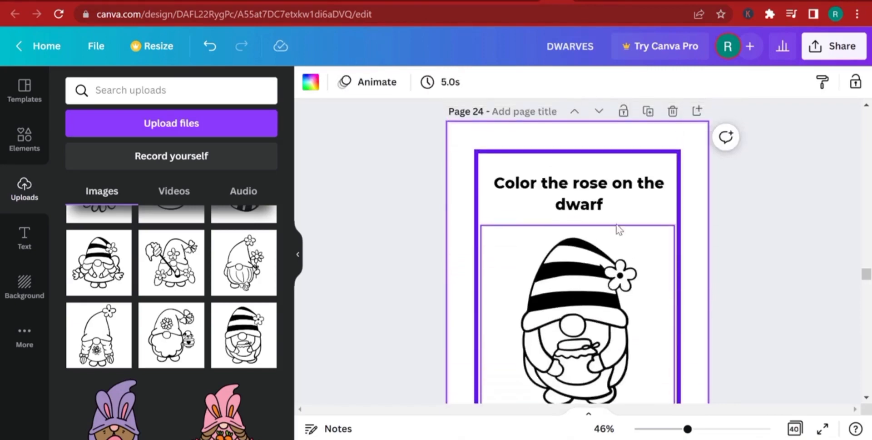
left_click(596, 191)
double_click(596, 190)
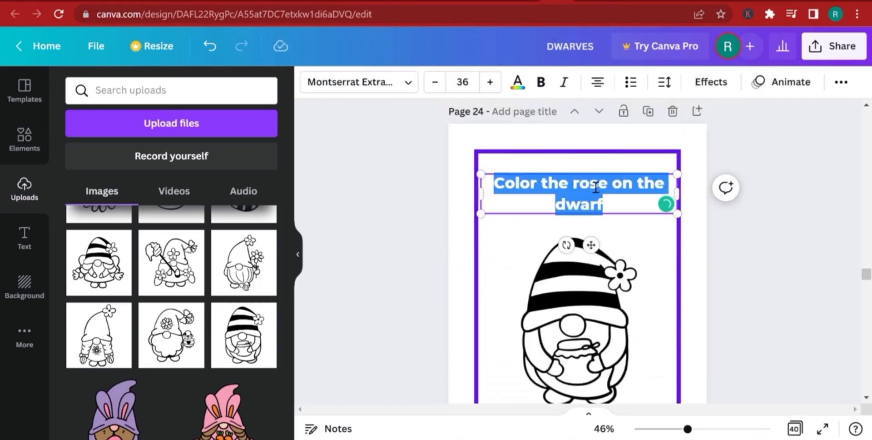
left_click_drag(617, 206, 539, 183)
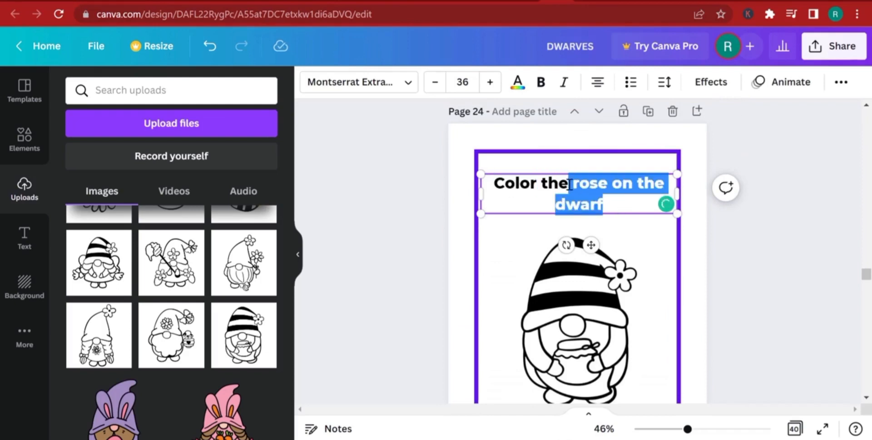
type("ha")
key("BackSpace")
key("BackSpace")
type("hat")
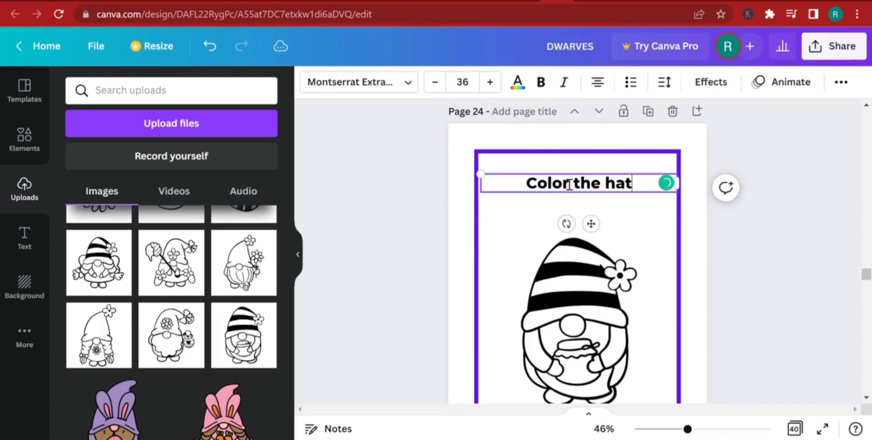
type(" on the D")
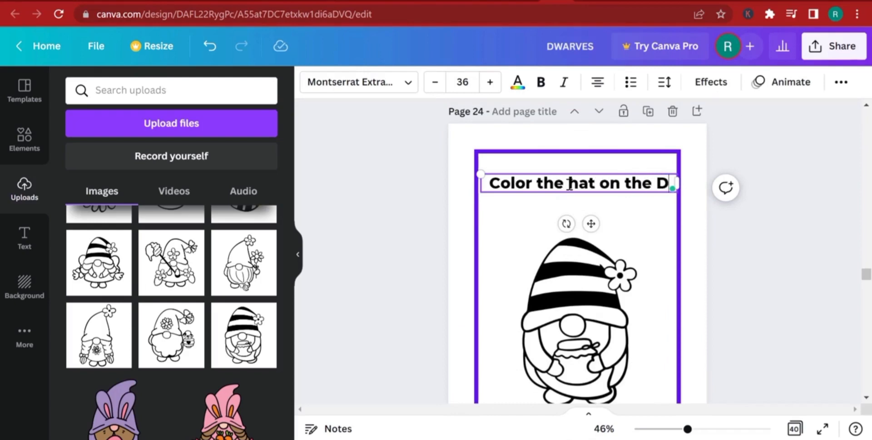
type("warf")
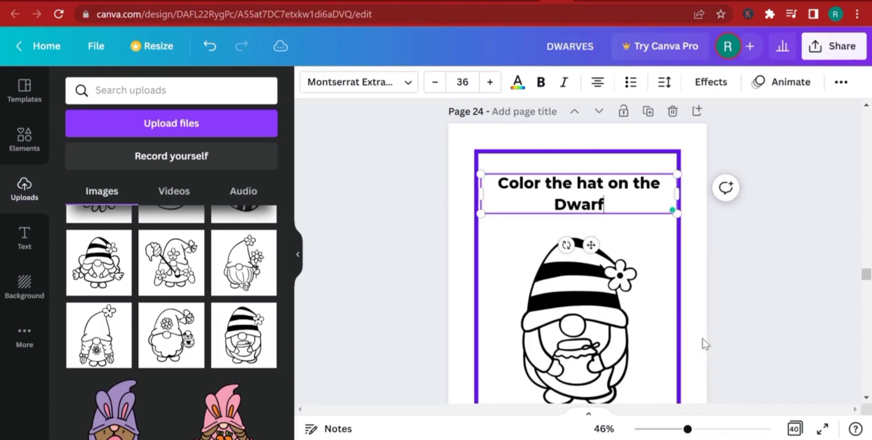
left_click(728, 344)
Add the uploaded braided gnome with the striped flower hat to the empty frame on page 26
scroll(728, 344, "down", 5)
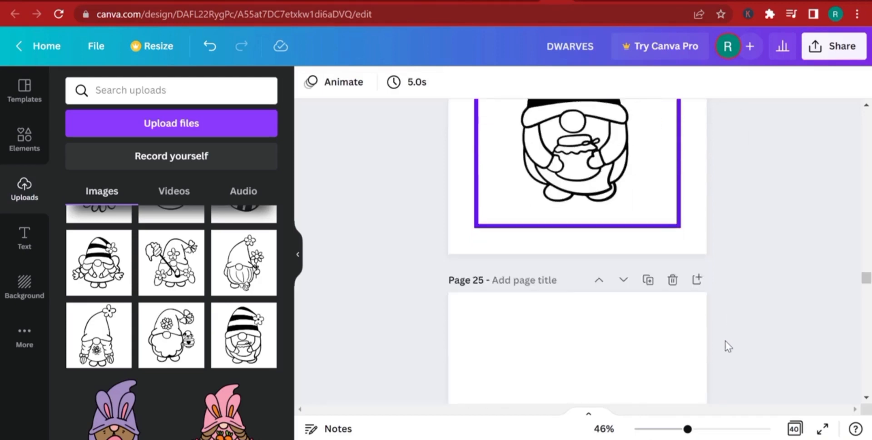
scroll(727, 345, "down", 10)
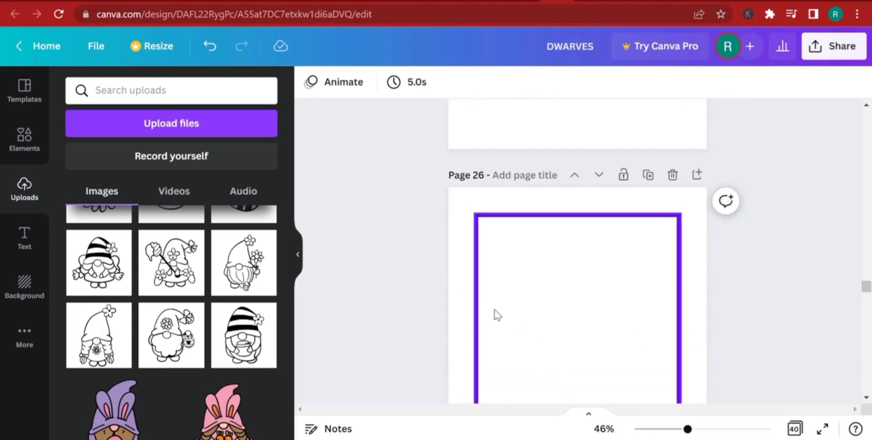
left_click(474, 291)
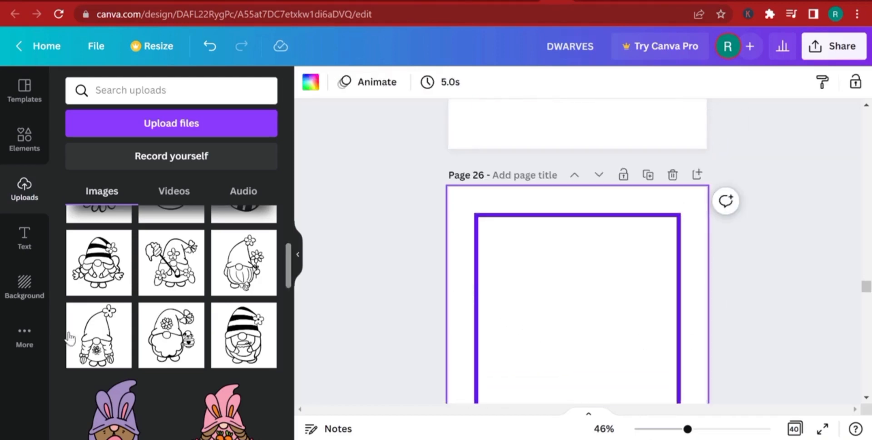
left_click(104, 290)
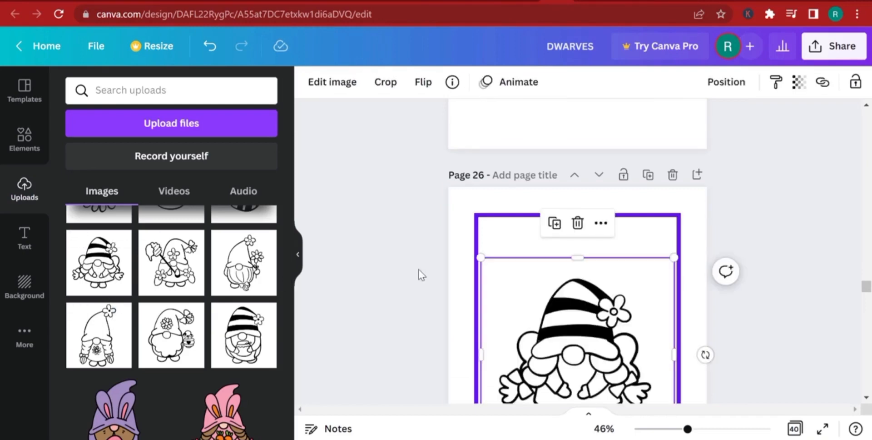
Crop the braided gnome image on page 26 slightly along all four edges so it sits clear of the purple frame
scroll(590, 227, "down", 2)
left_click_drag(574, 189, 575, 203)
left_click_drag(579, 382, 576, 366)
left_click_drag(482, 282, 489, 282)
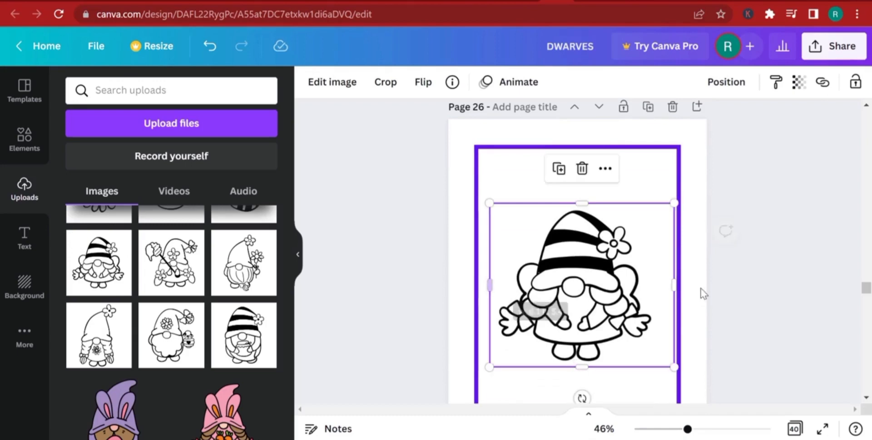
left_click_drag(671, 282, 662, 282)
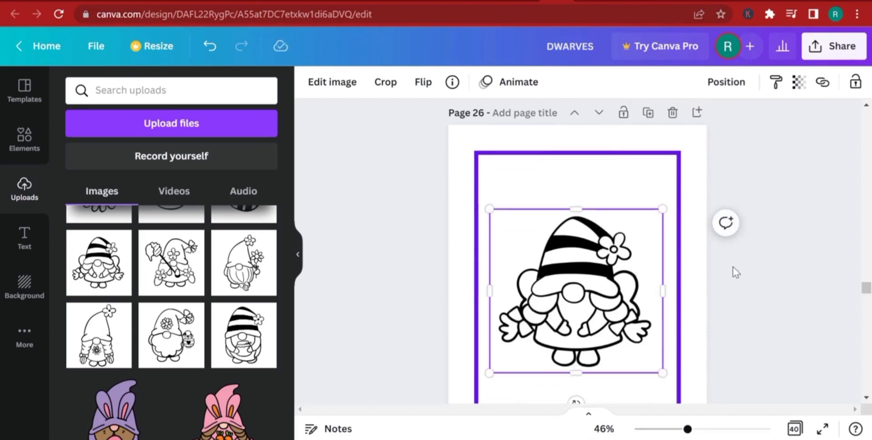
scroll(731, 271, "up", 8)
scroll(731, 271, "up", 4)
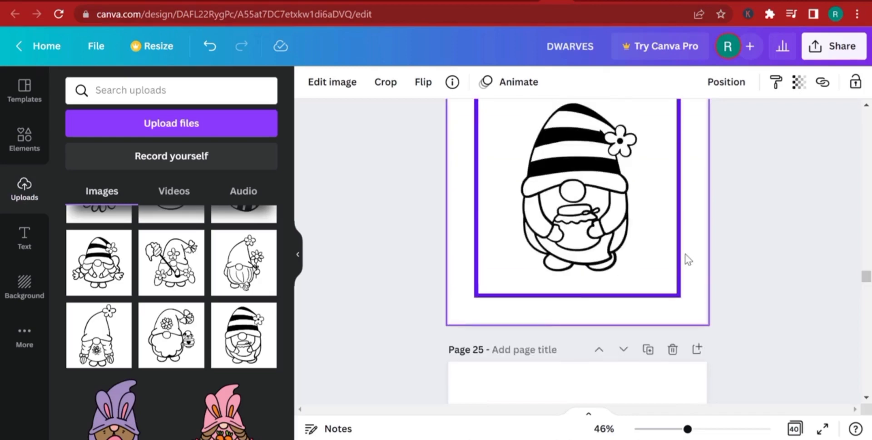
scroll(682, 263, "up", 3)
scroll(626, 332, "down", 2)
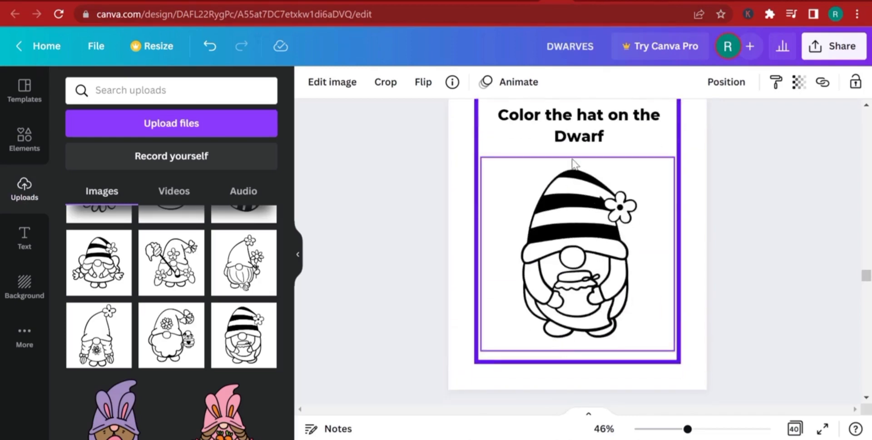
left_click(589, 231)
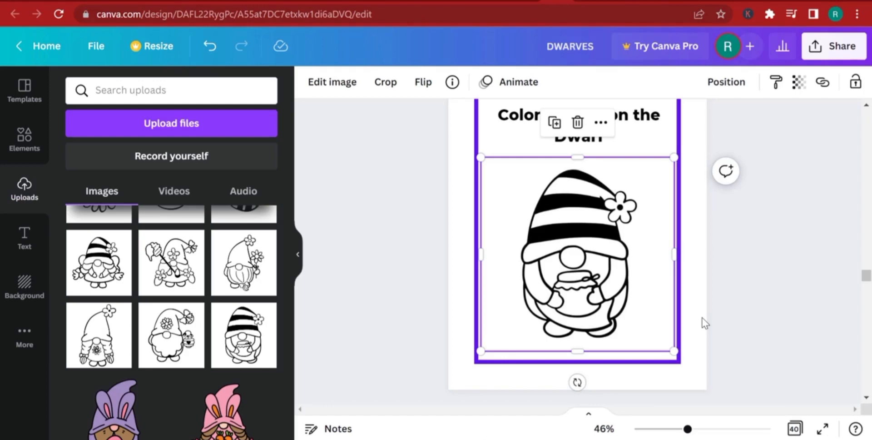
scroll(702, 317, "down", 4)
scroll(701, 327, "down", 5)
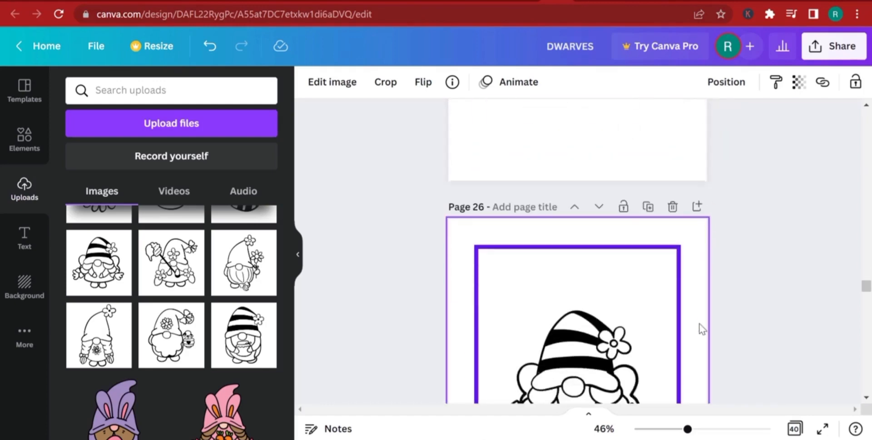
Reposition the braided gnome inside the page 26 frame and place a copy of the page 24 heading above it
left_click_drag(584, 257, 591, 283)
scroll(593, 284, "up", 12)
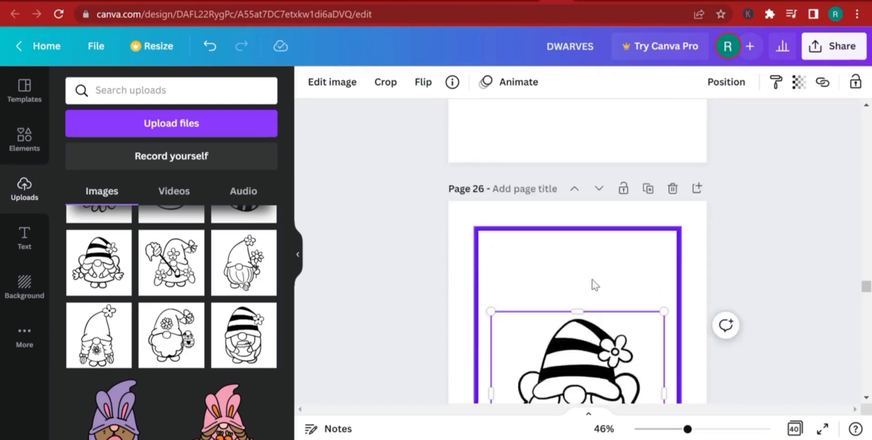
scroll(616, 285, "up", 1)
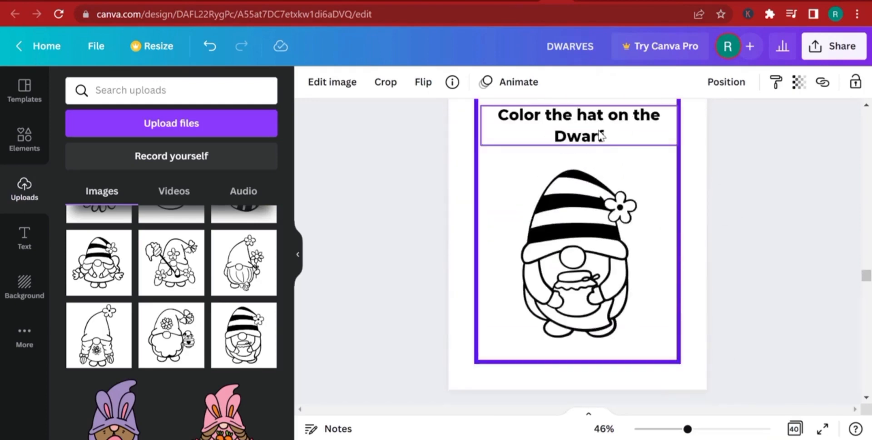
left_click(600, 135)
left_click(555, 181)
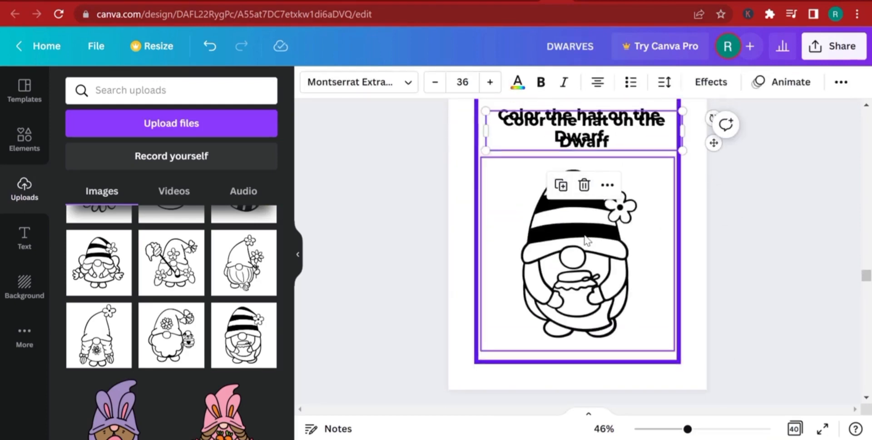
left_click_drag(580, 154, 576, 183)
scroll(586, 198, "down", 12)
left_click_drag(568, 140, 570, 136)
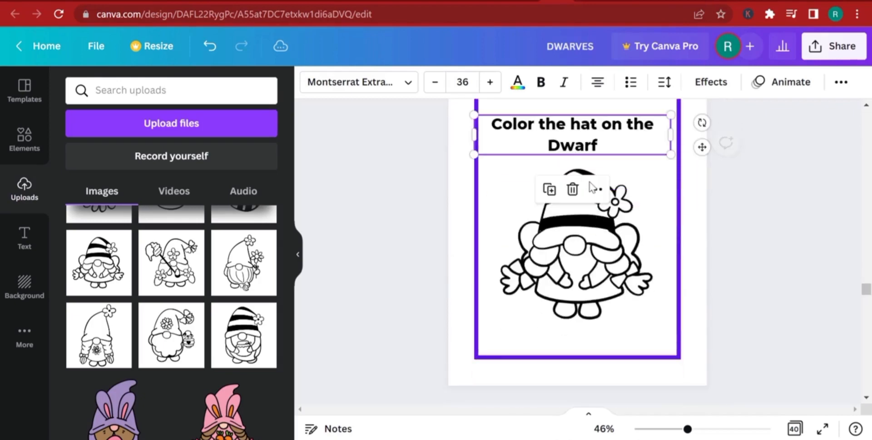
Change the page 26 heading to "Color the lovely Dwarf Princess" and center it near the top of the frame
double_click(582, 123)
type("lovel")
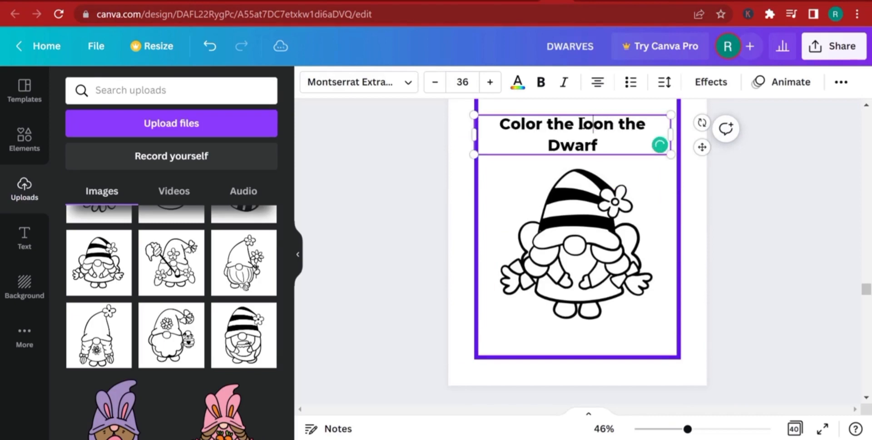
type("y")
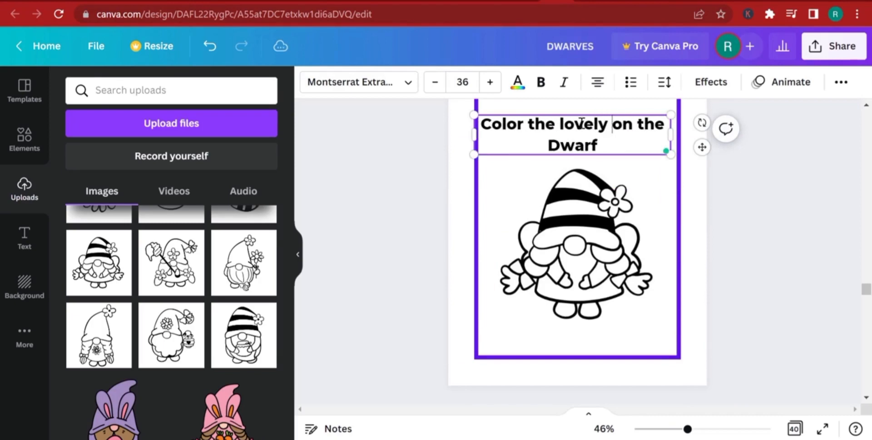
key("BackSpace")
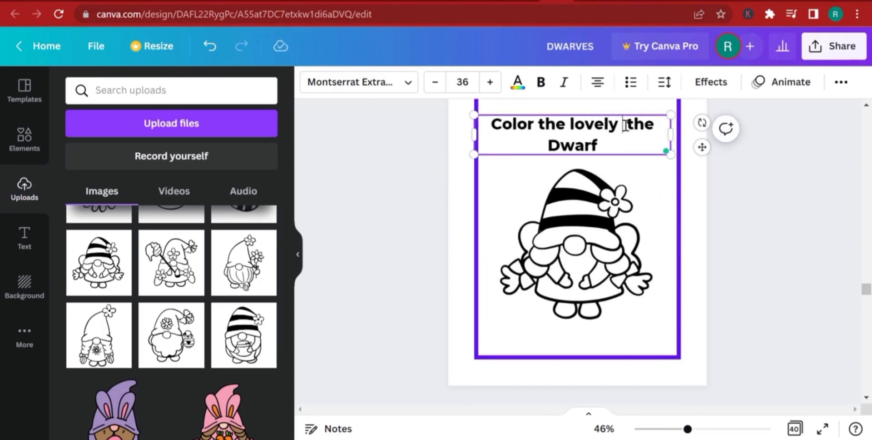
key("BackSpace")
key("BackSpace")
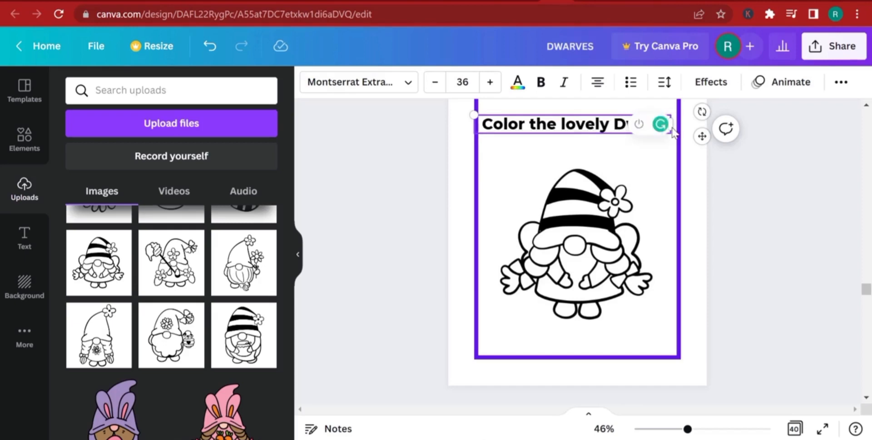
type("Princess")
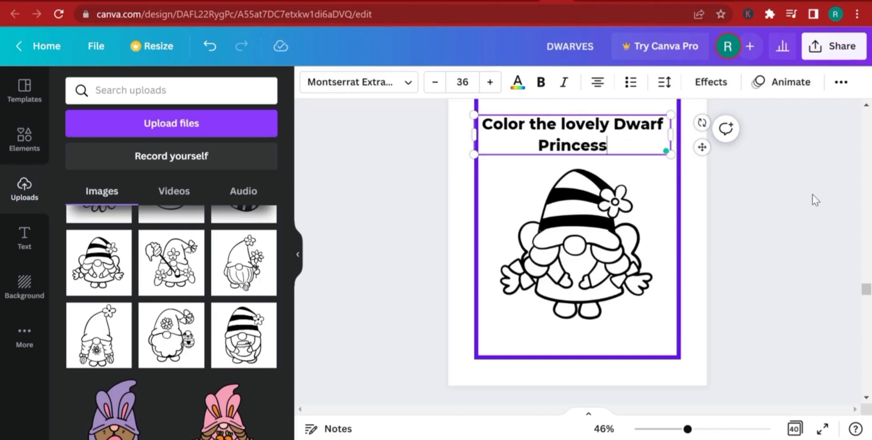
left_click(740, 204)
scroll(740, 204, "up", 3)
left_click_drag(586, 275, 591, 242)
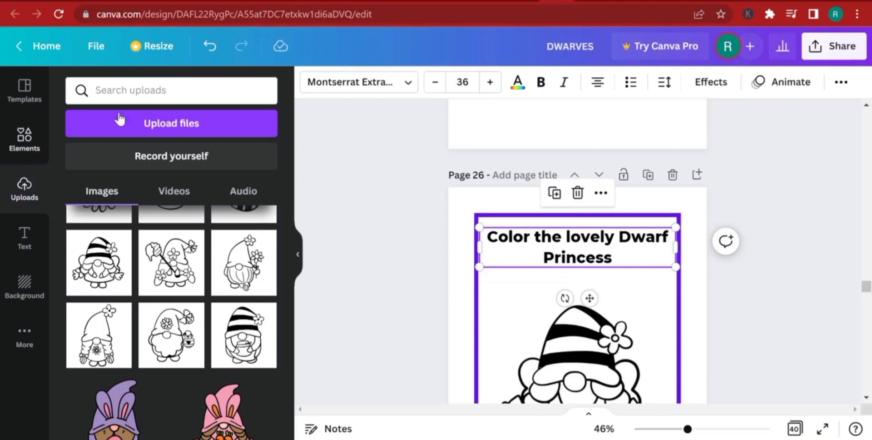
Search the elements for "crown" and place the ornate crown with a cross on top above the gnome's hat on page 26
left_click(25, 139)
left_click(150, 91)
key("Return")
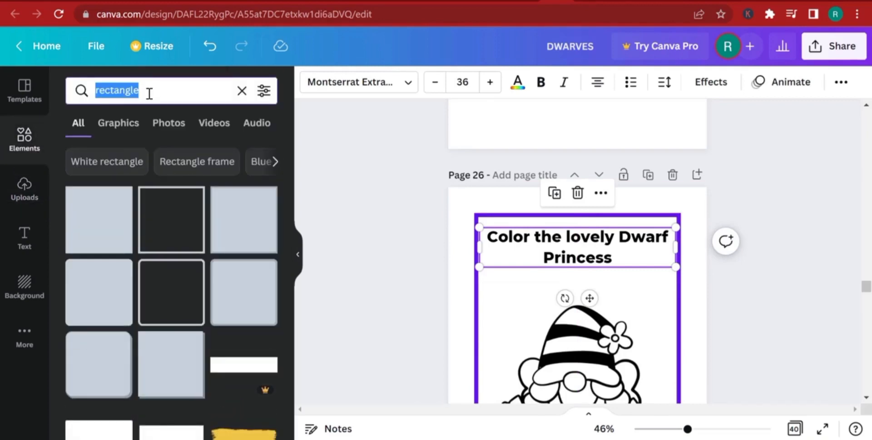
type("crown")
key("Return")
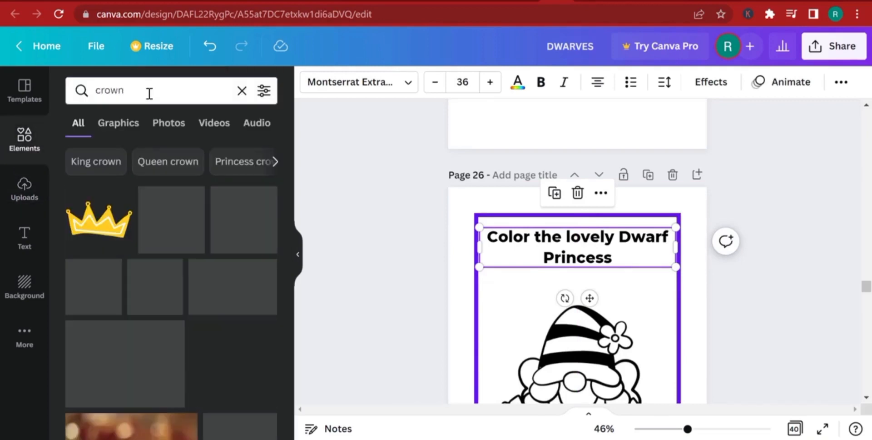
scroll(260, 218, "down", 5)
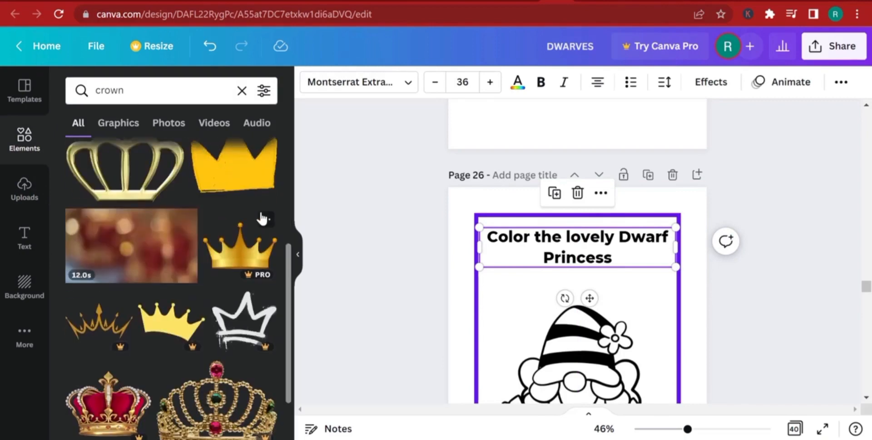
scroll(187, 247, "down", 10)
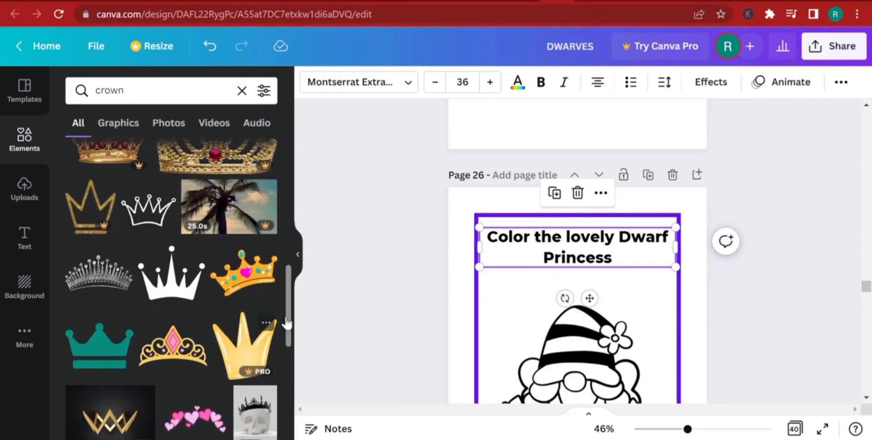
scroll(177, 268, "down", 10)
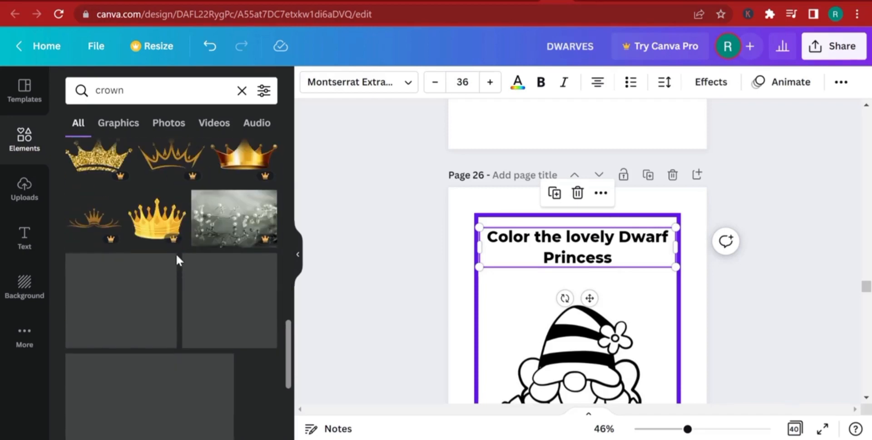
scroll(177, 256, "down", 10)
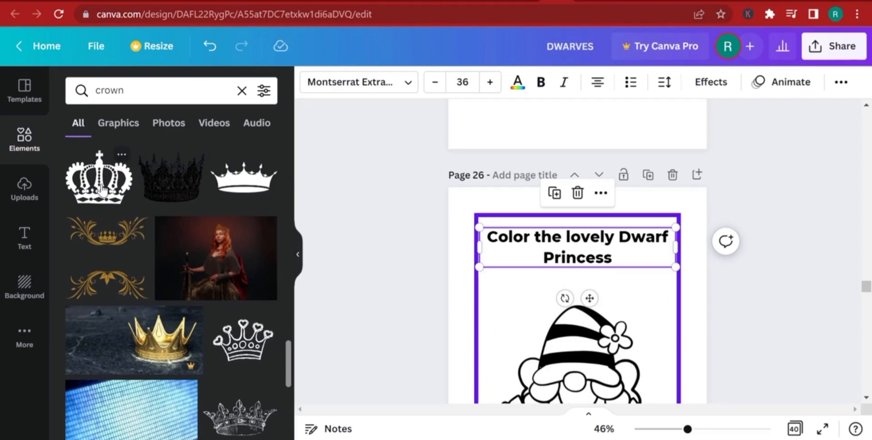
left_click(101, 188)
left_click_drag(575, 354, 567, 278)
Recolor the crown light grey #E6E6E6 and shrink it to fit on top of the gnome's hat
left_click(311, 81)
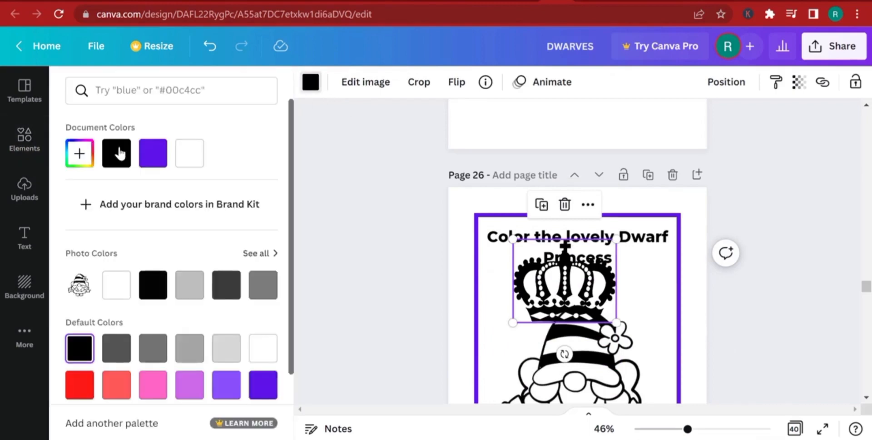
left_click(81, 154)
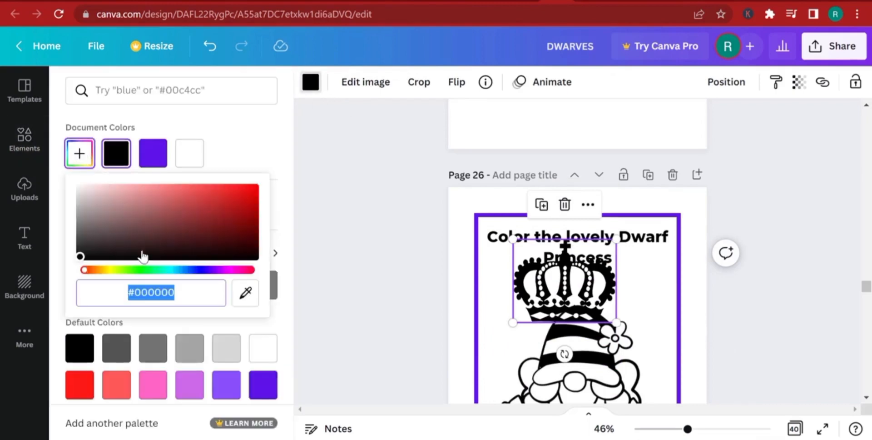
left_click_drag(80, 256, 59, 195)
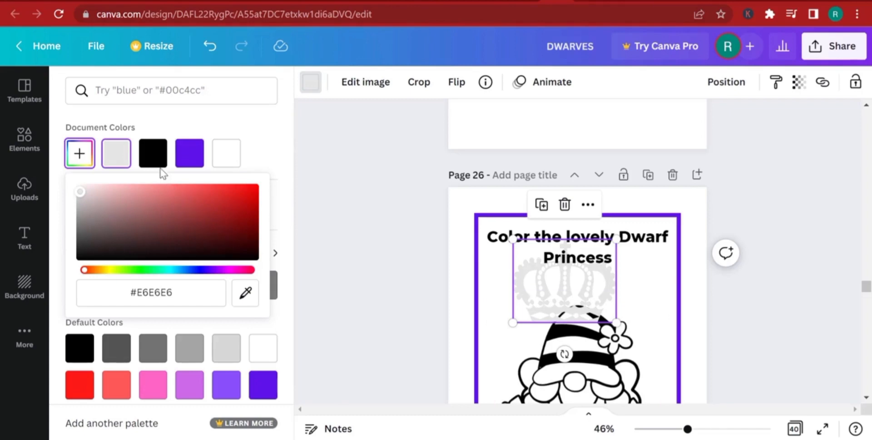
mouse_move(616, 323)
left_mouse_down()
mouse_move(594, 301)
mouse_move(600, 319)
left_mouse_up()
Add the uploaded gnome with the orange striped hat and large sunflower to page 28, scaled down and centered low inside the frame
scroll(745, 331, "down", 3)
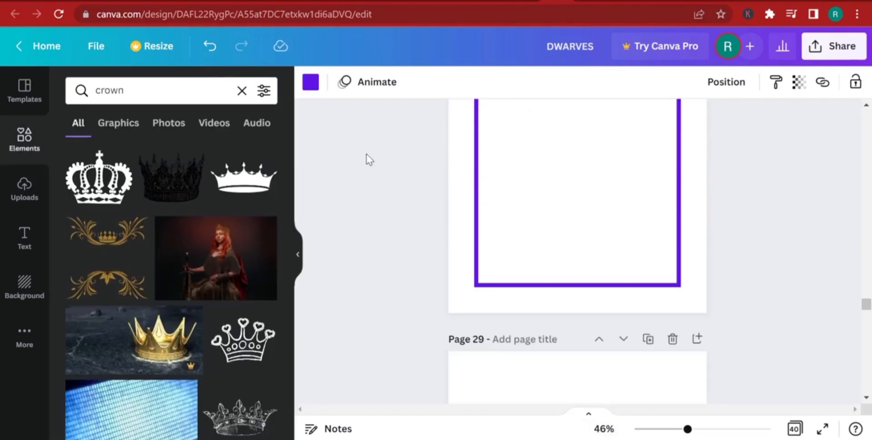
scroll(440, 203, "up", 5)
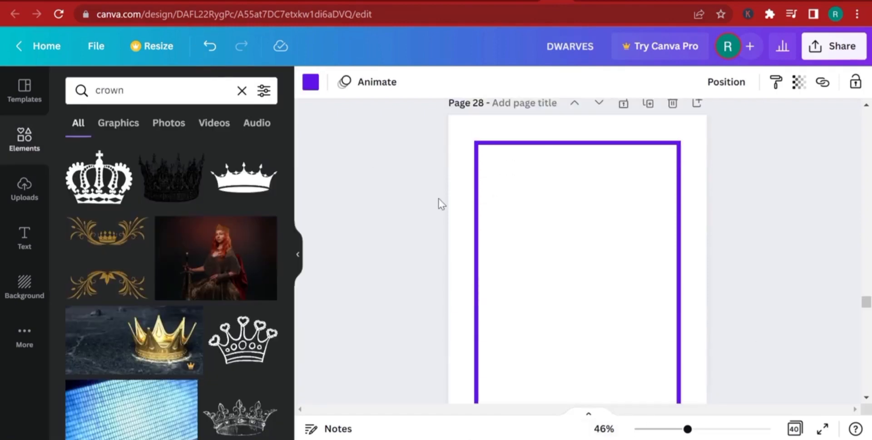
scroll(443, 202, "up", 5)
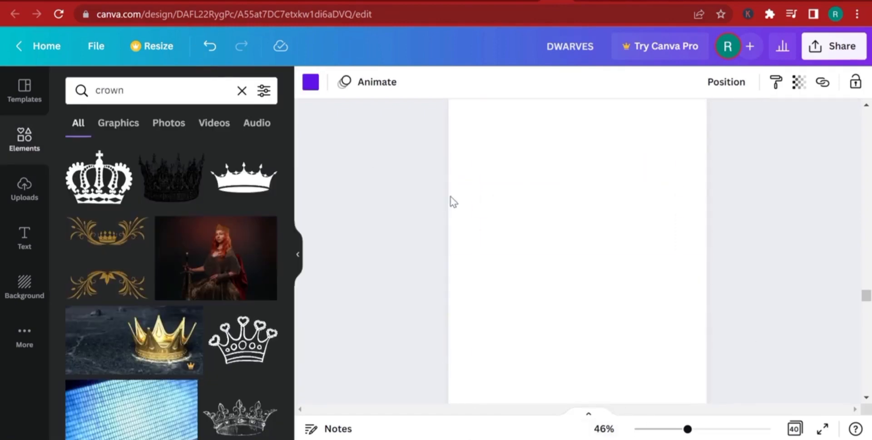
scroll(459, 197, "down", 3)
left_click(463, 321)
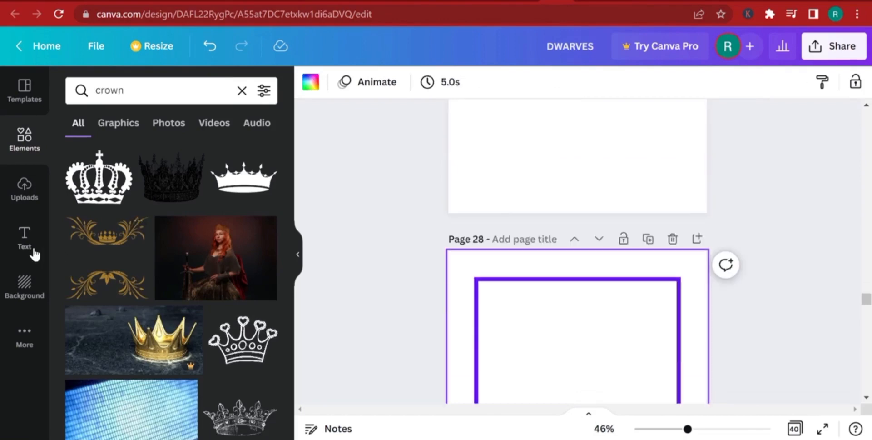
left_click(25, 188)
scroll(236, 302, "down", 10)
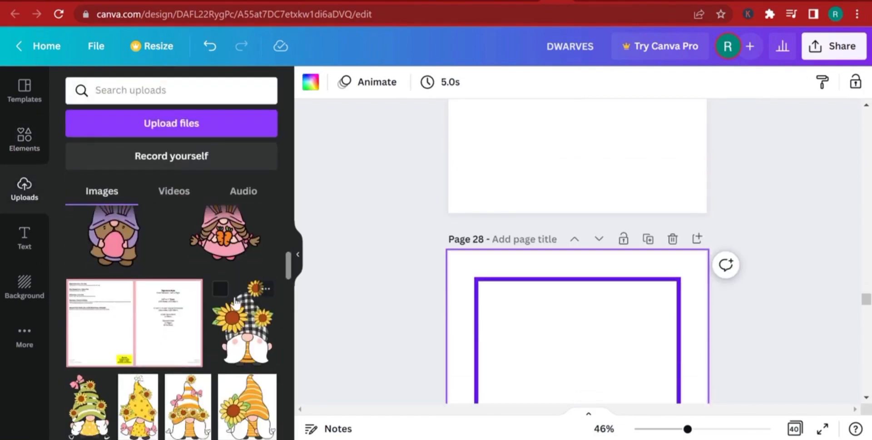
scroll(235, 302, "up", 3)
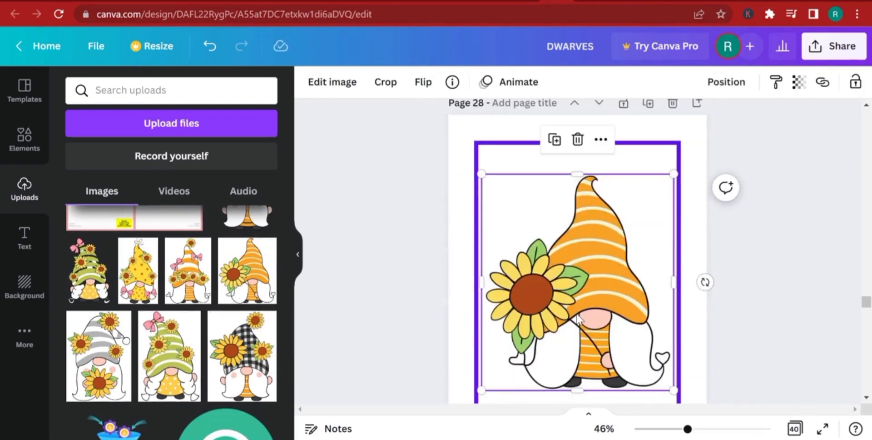
left_click_drag(674, 388, 666, 357)
scroll(576, 218, "down", 3)
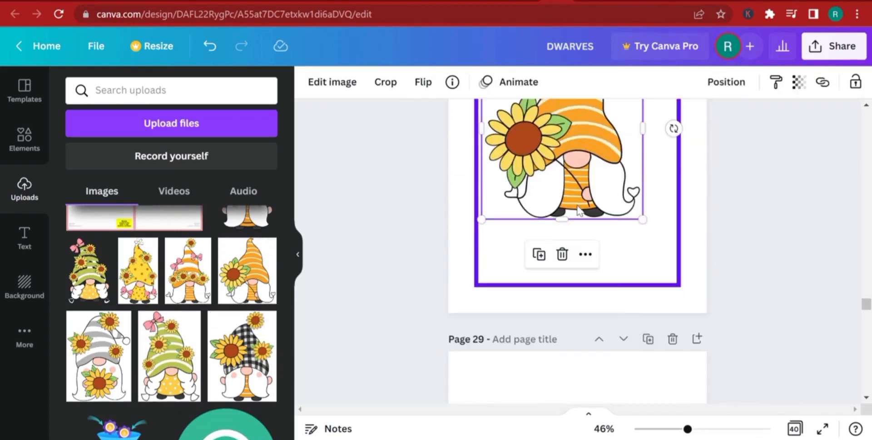
left_click_drag(573, 179, 587, 223)
scroll(727, 268, "up", 2)
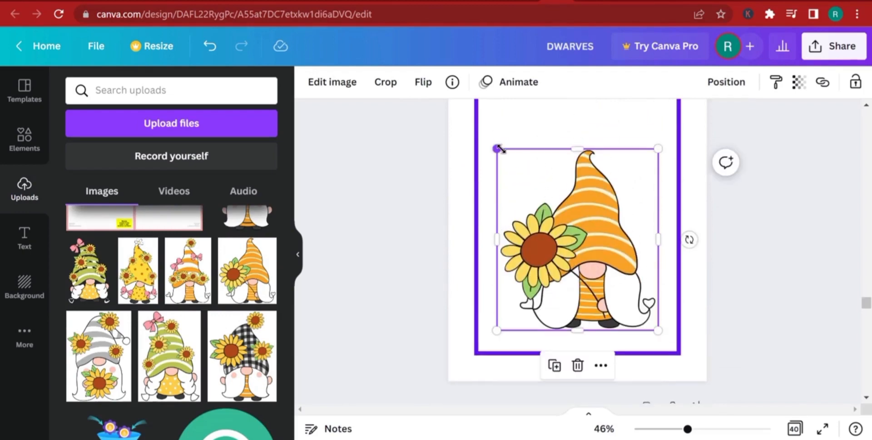
Duplicate the page 26 heading and move the copy to the top of the frame on page 28
scroll(554, 177, "up", 15)
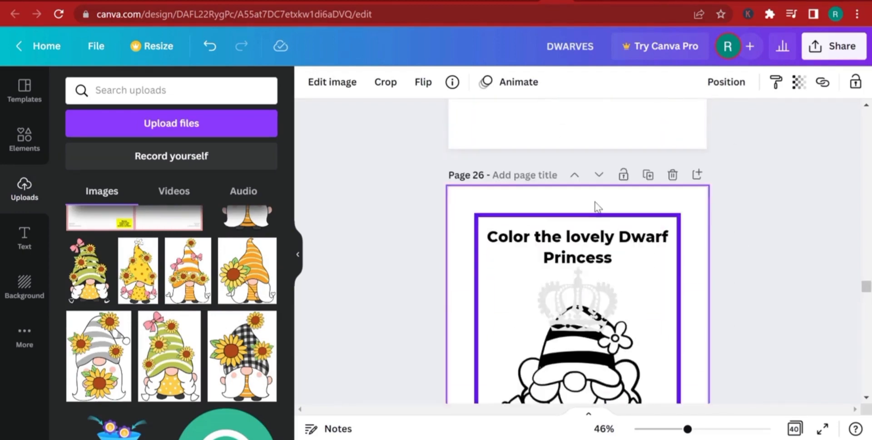
left_click(588, 255)
left_click(553, 194)
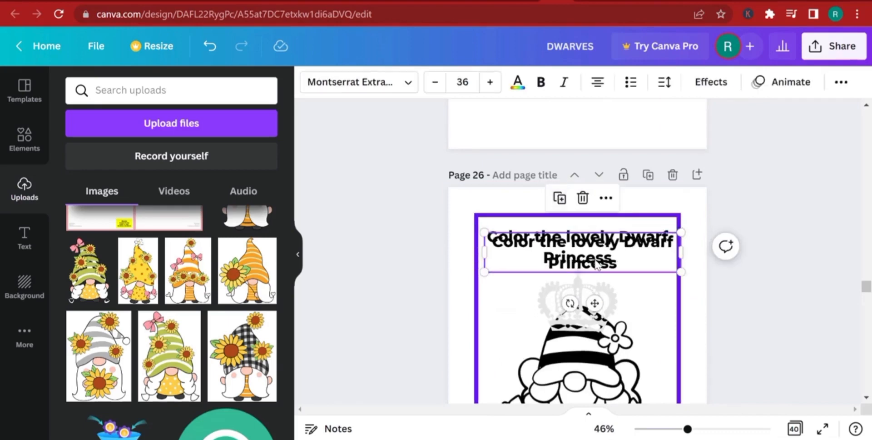
left_click_drag(595, 263, 584, 320)
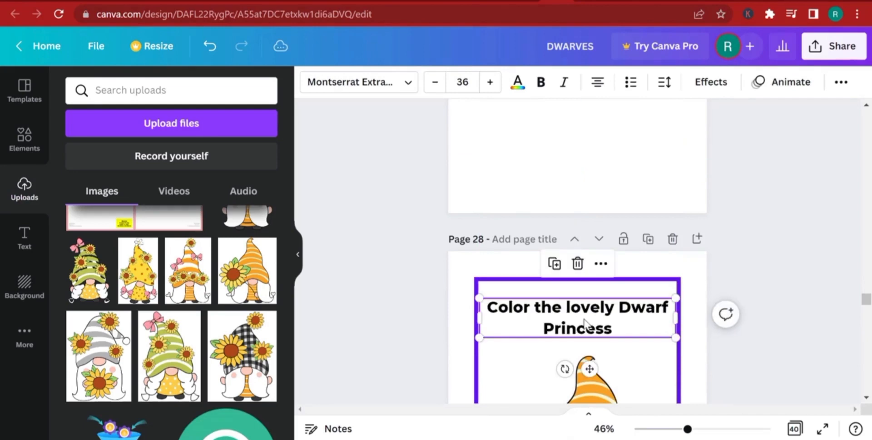
Replace the page 28 heading text with "What color is the rose?"
double_click(585, 323)
left_click(586, 318)
key("ctrl+a")
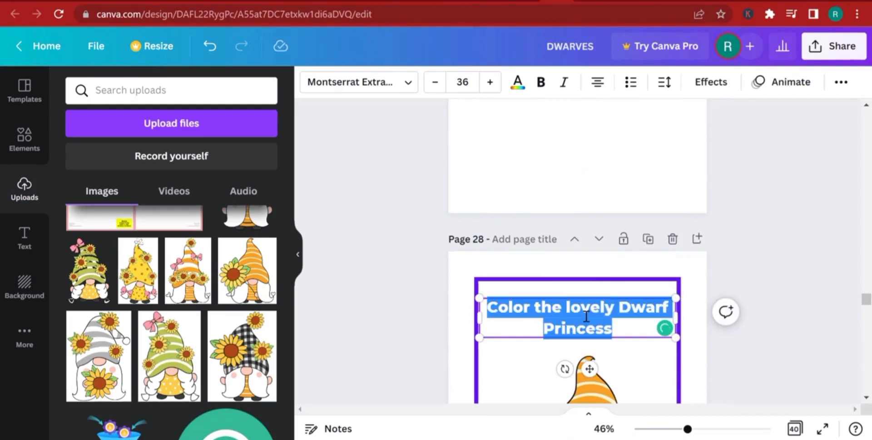
type("What co")
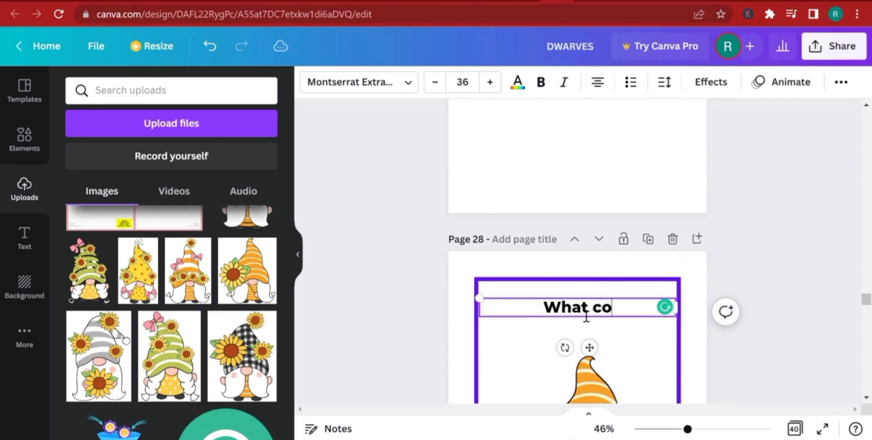
type("lor is the rose")
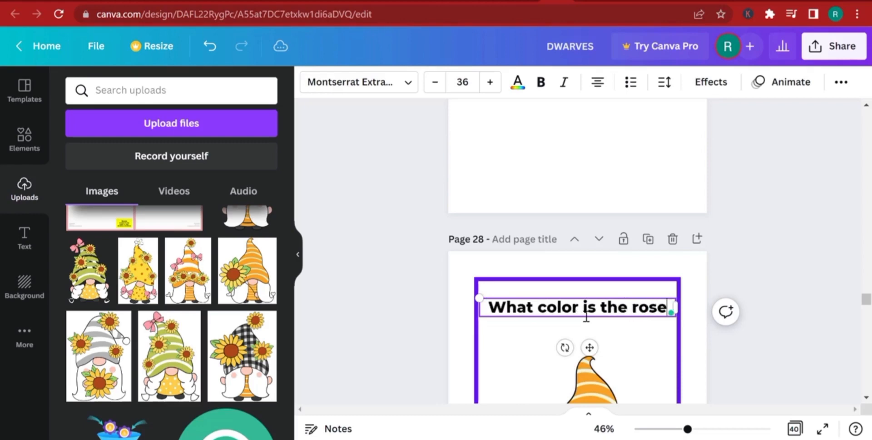
type("?")
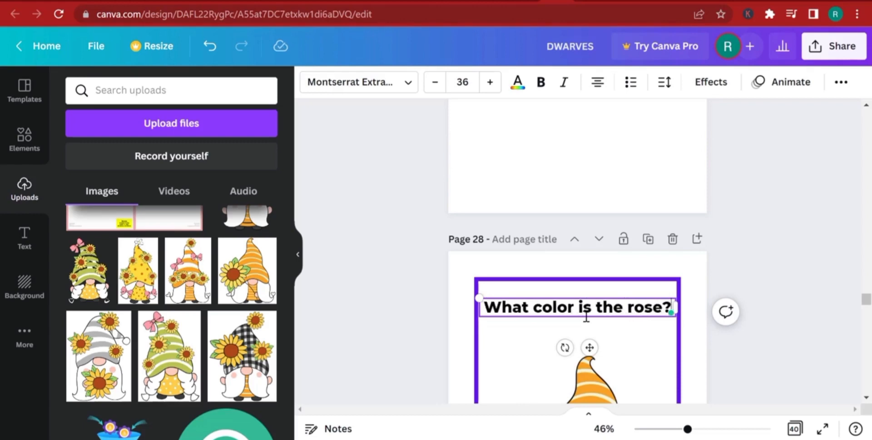
left_click(773, 284)
scroll(692, 325, "down", 2)
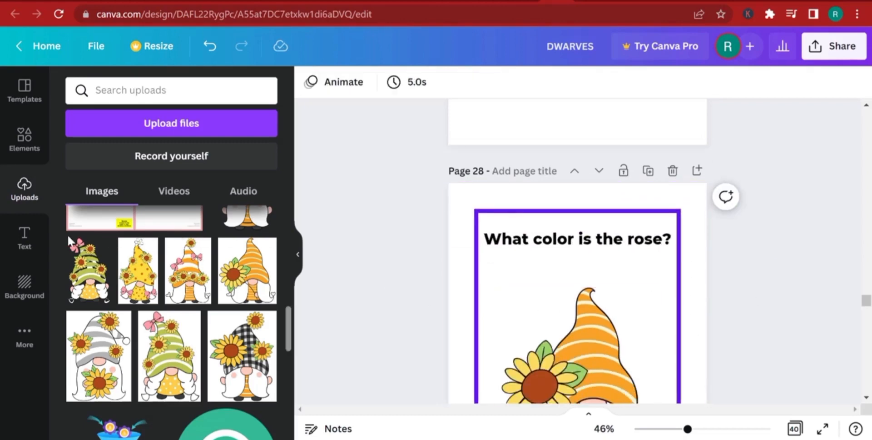
Add a body text box to page 28 and place it just beneath the question heading
left_click(25, 240)
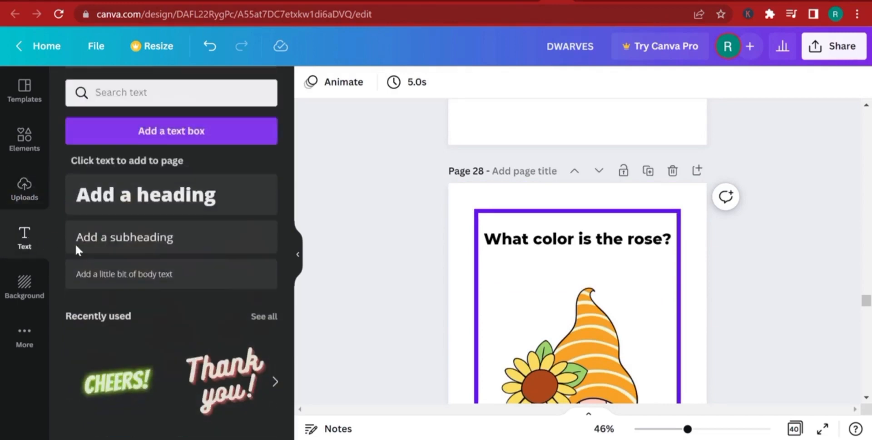
left_click(170, 274)
left_click_drag(518, 287, 497, 263)
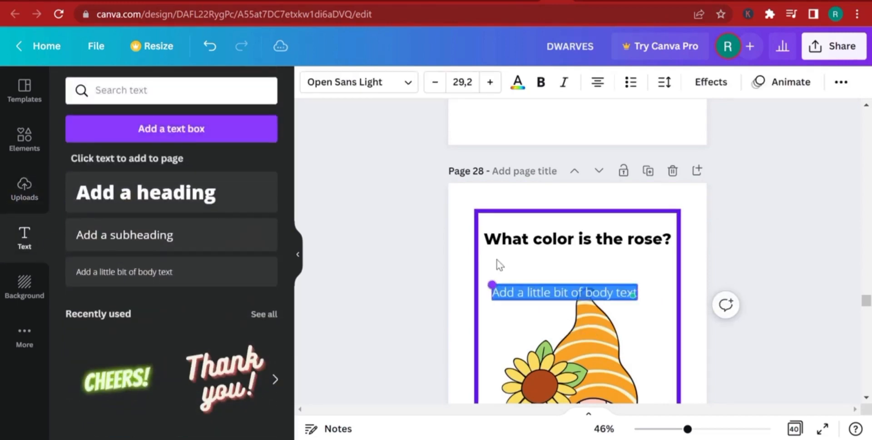
left_click_drag(526, 295, 534, 264)
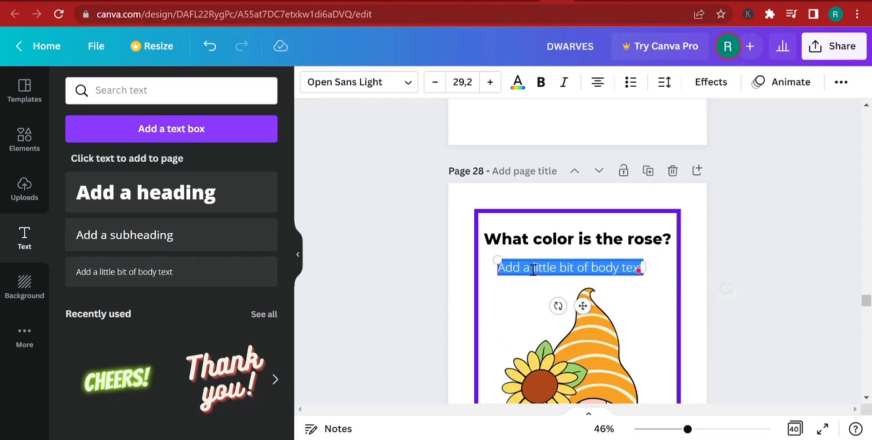
Replace the placeholder body text with a row of dots as an answer line and center it under the heading
left_click(530, 267)
key("ctrl+a")
key("BackSpace")
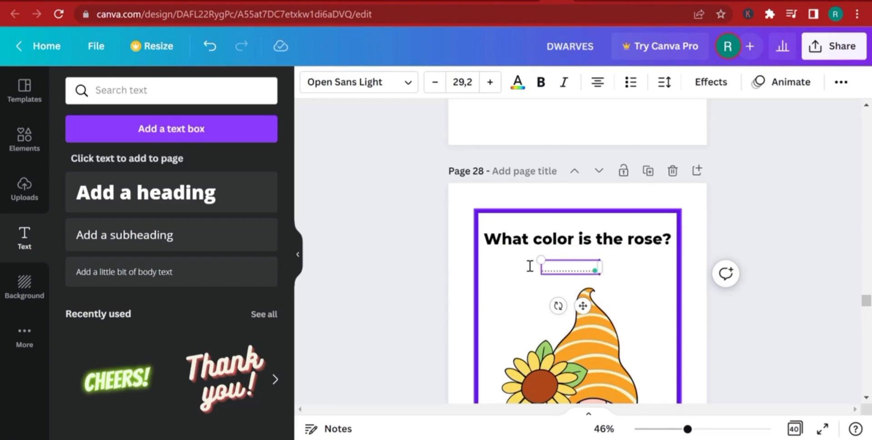
type(".........................................")
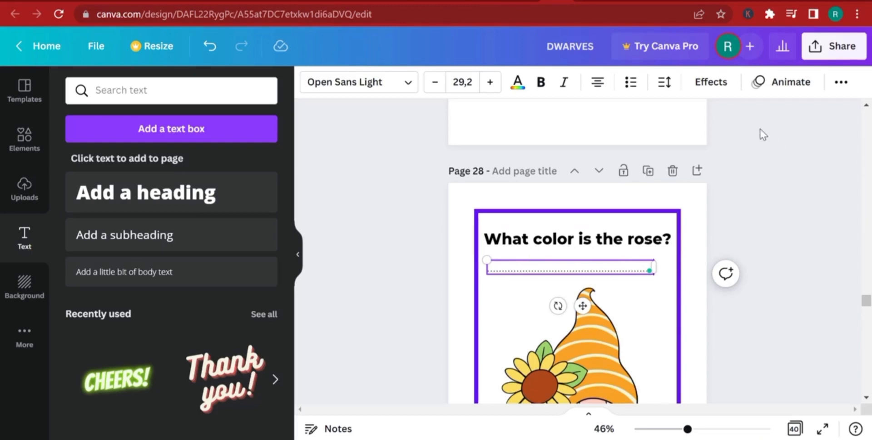
left_click(770, 148)
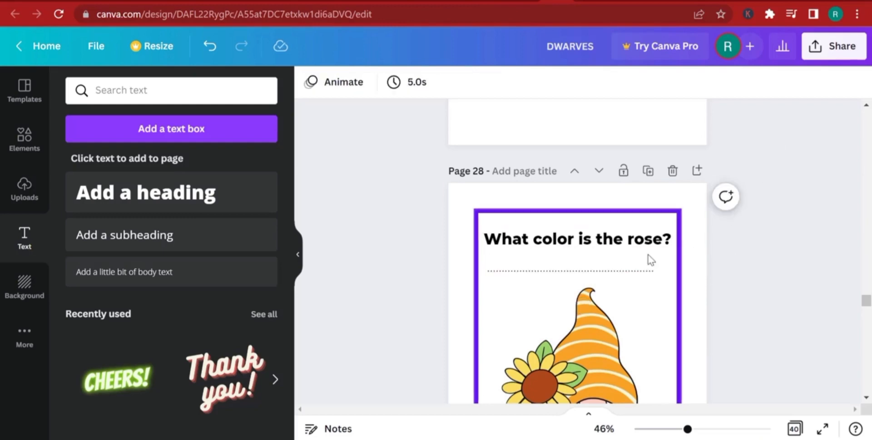
left_click(603, 272)
left_click_drag(622, 267, 626, 265)
left_click(769, 321)
Duplicate page 28 and put the copy at page 30 in place of the empty framed page
scroll(768, 320, "down", 3)
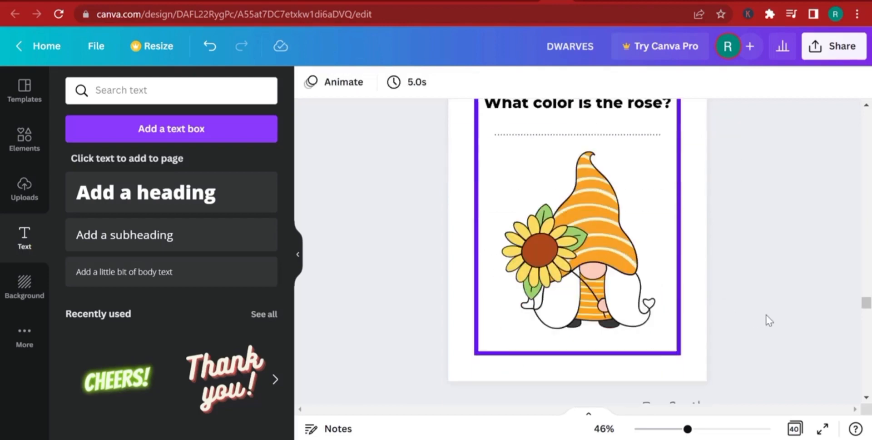
scroll(716, 304, "up", 2)
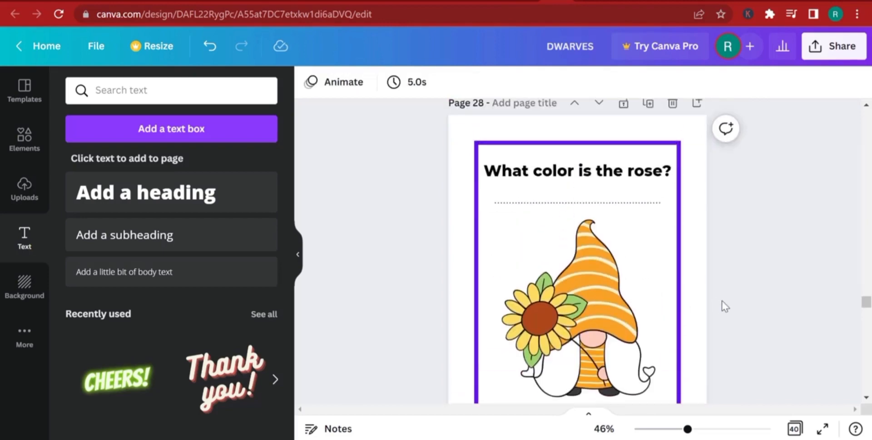
scroll(725, 306, "down", 10)
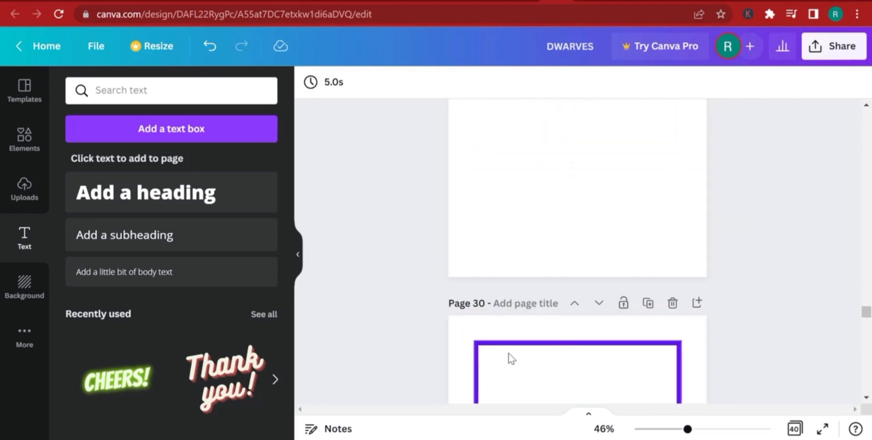
left_click(463, 361)
scroll(619, 289, "up", 10)
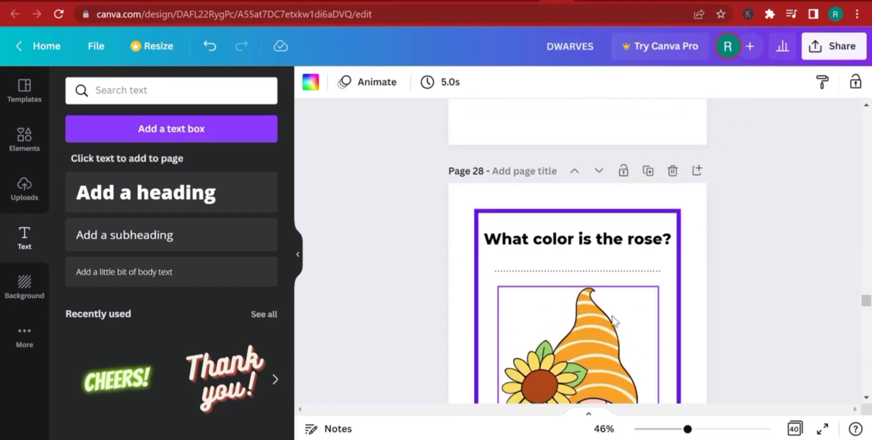
left_click(648, 171)
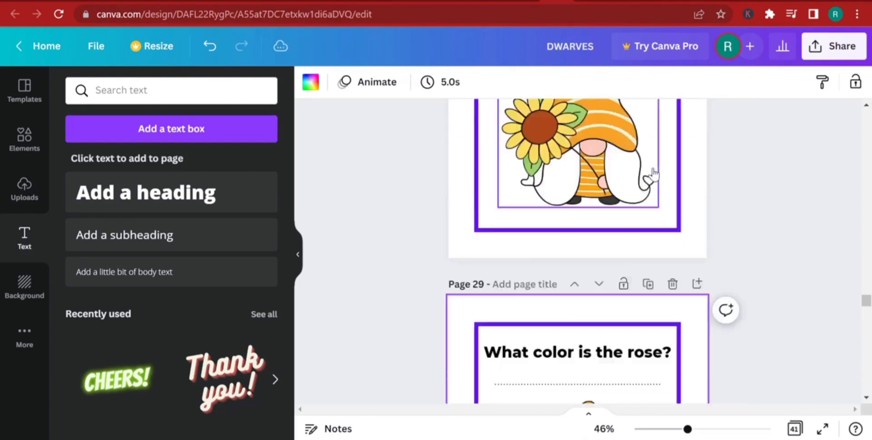
scroll(654, 195, "up", 3)
left_click(599, 240)
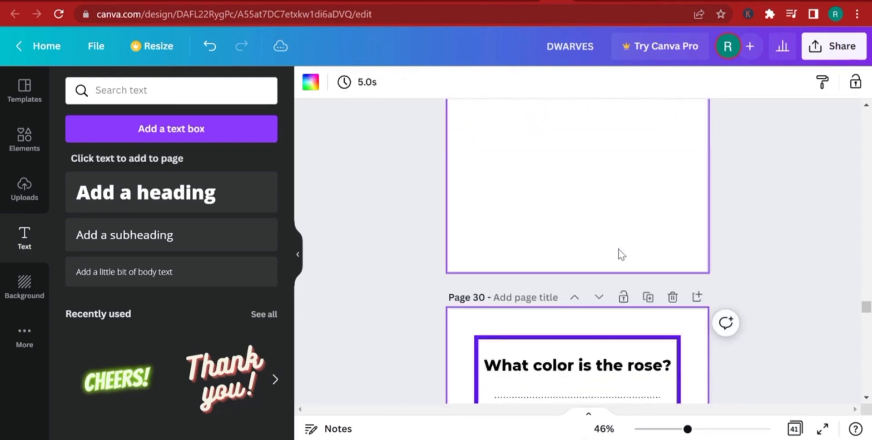
scroll(643, 249, "down", 5)
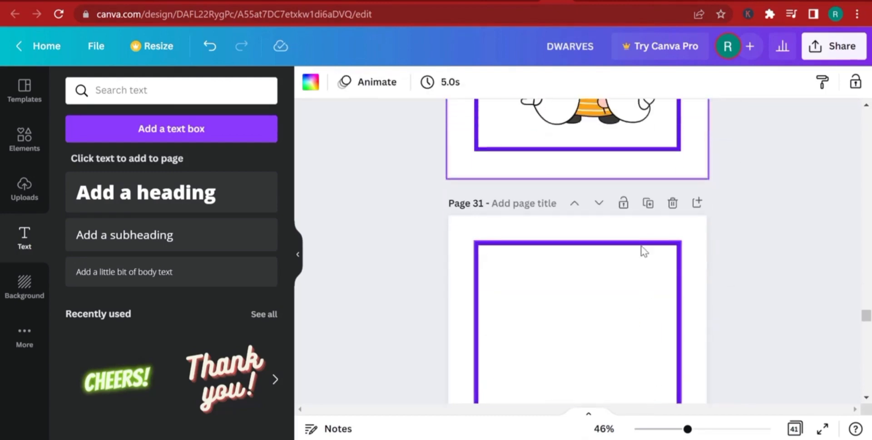
left_click(673, 203)
Change the word "rose" to "Hat" in the page 30 heading
scroll(636, 205, "up", 5)
left_click(642, 175)
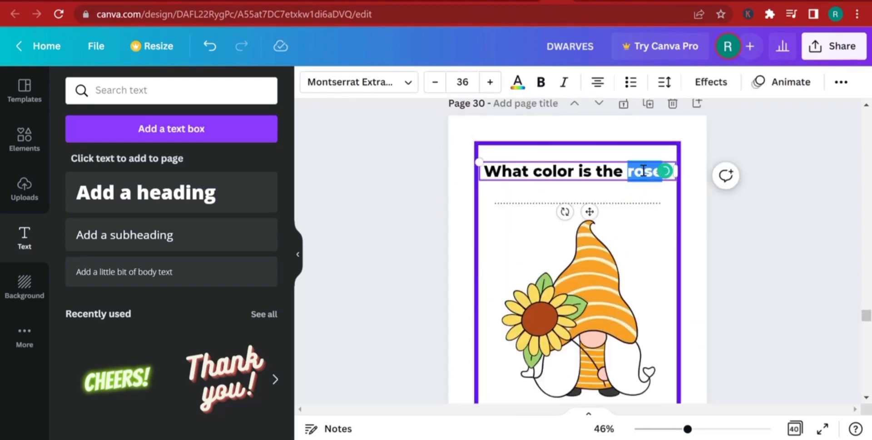
type("Hat")
left_click(713, 252)
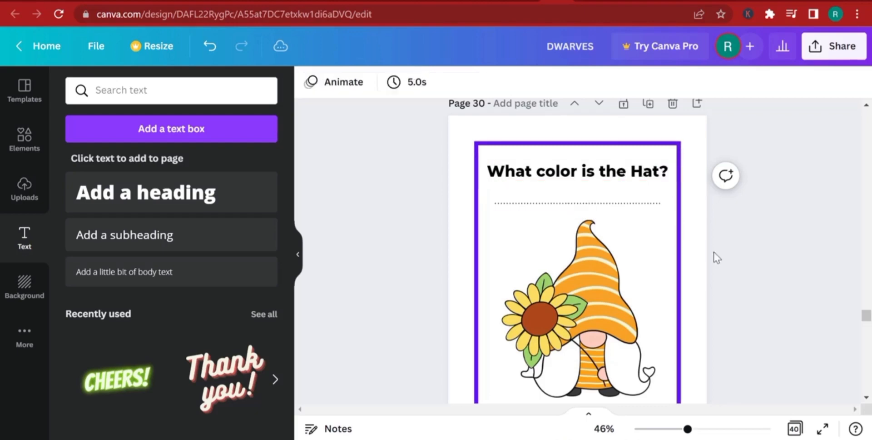
Duplicate page 30 and put the copy at page 32 in place of the empty framed page
scroll(757, 235, "up", 3)
left_click(648, 171)
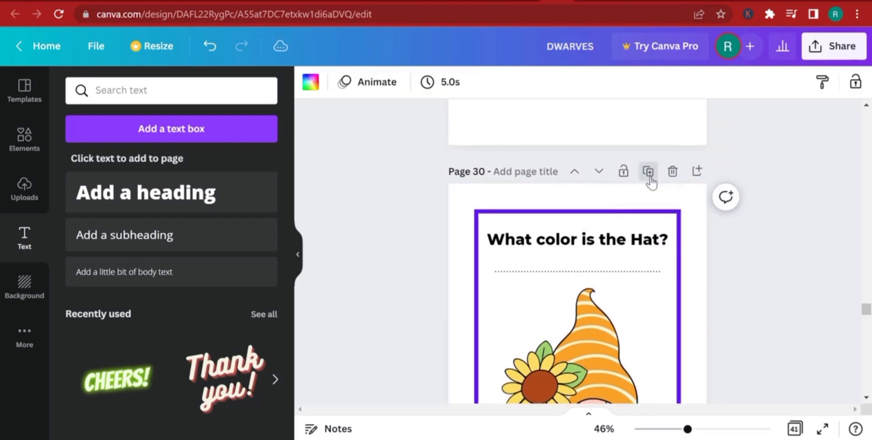
left_click(599, 171)
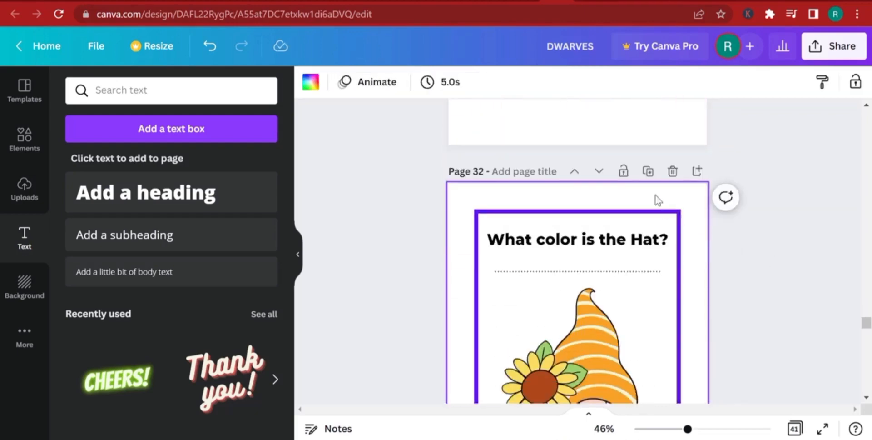
scroll(631, 200, "down", 4)
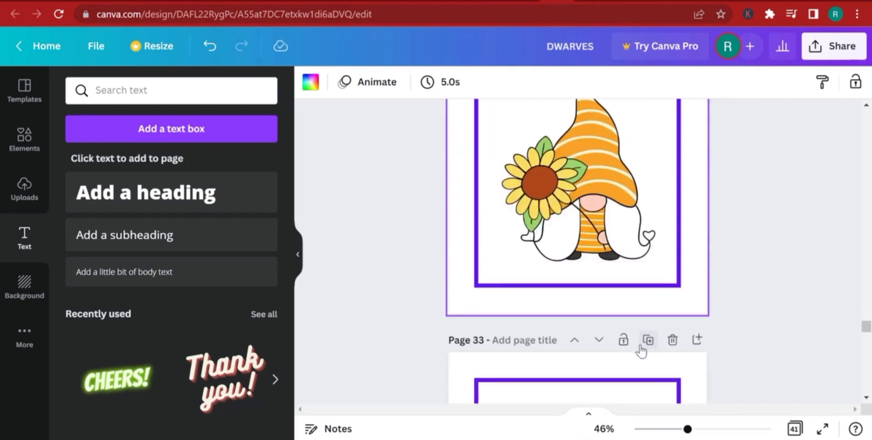
left_click(674, 342)
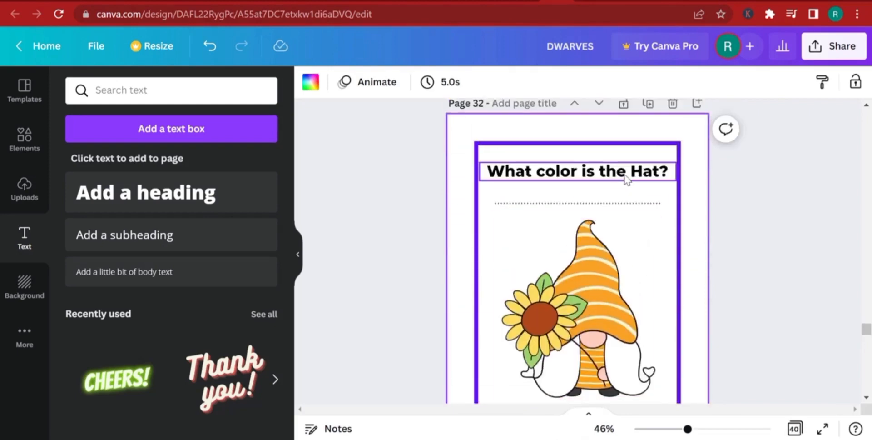
Change the page 32 heading to "What color is the hair on the dwarf little princess?"
left_click(654, 183)
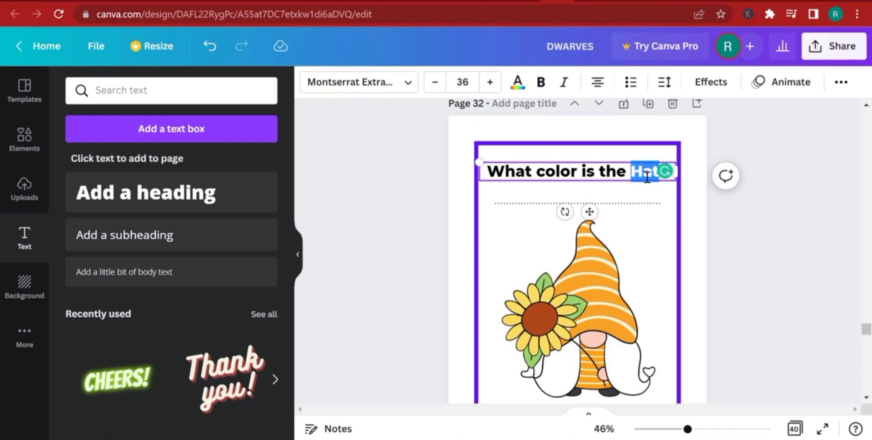
key("BackSpace")
type("ha")
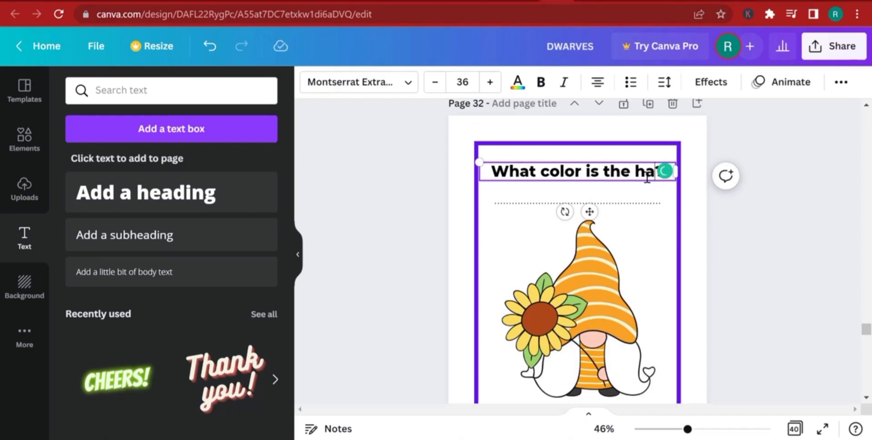
type("ir o")
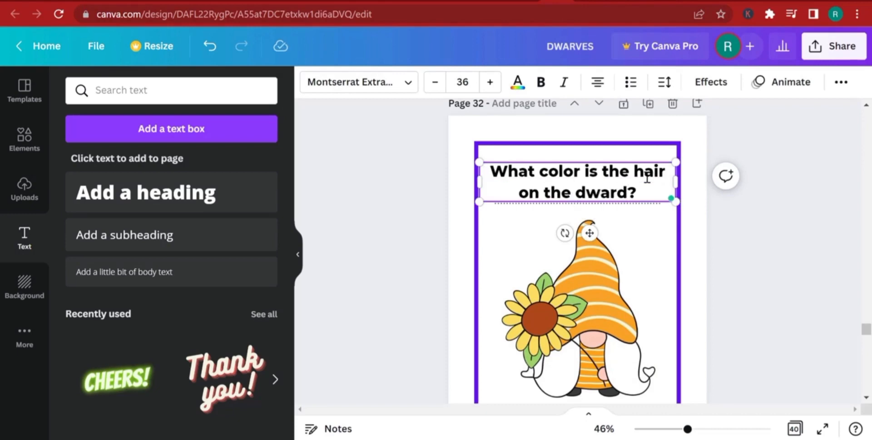
type("n the dwarf ^pr")
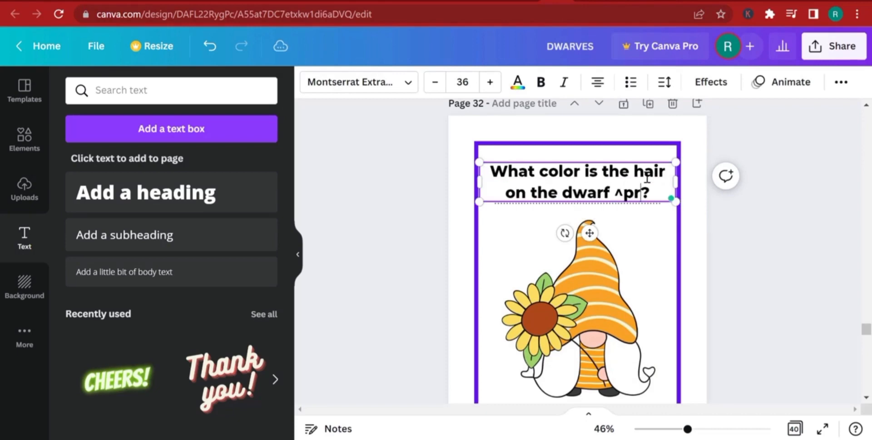
type("ittle pric")
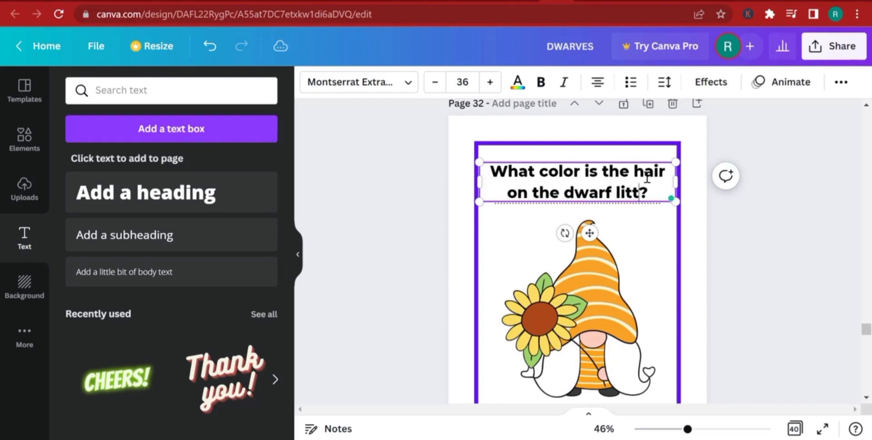
key("BackSpace")
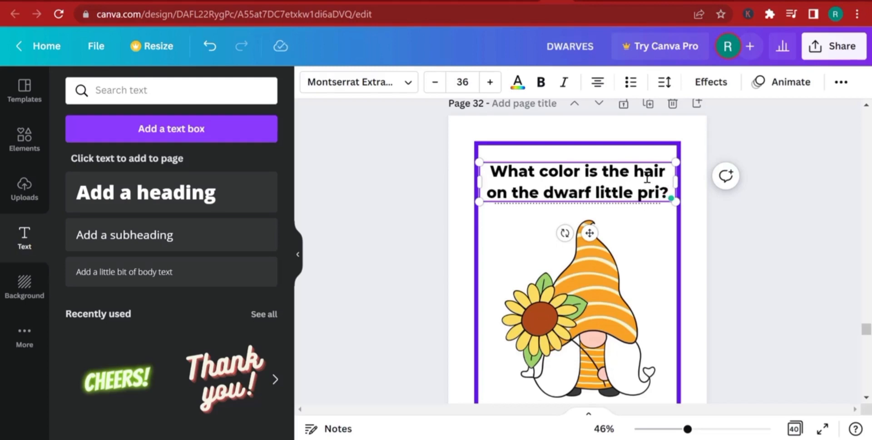
type("ncess")
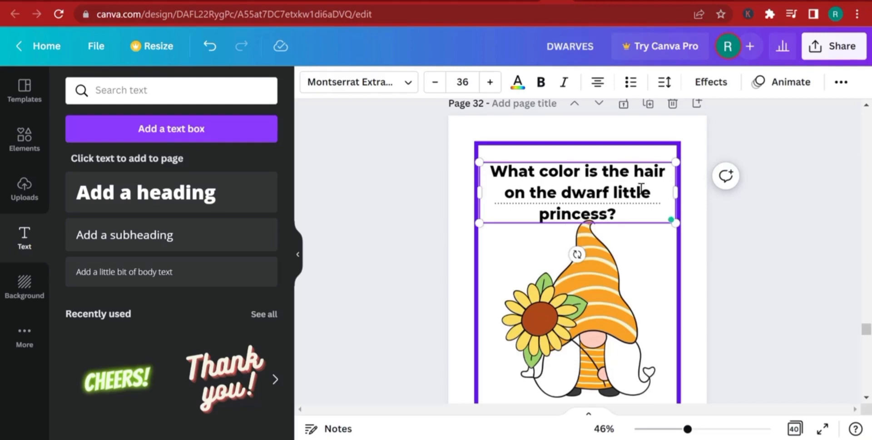
left_click(731, 273)
Space out page 32 by lowering the gnome, raising the heading and moving the dotted line between them
left_click(571, 317)
scroll(572, 318, "down", 1)
left_click_drag(574, 278, 574, 283)
scroll(615, 253, "up", 2)
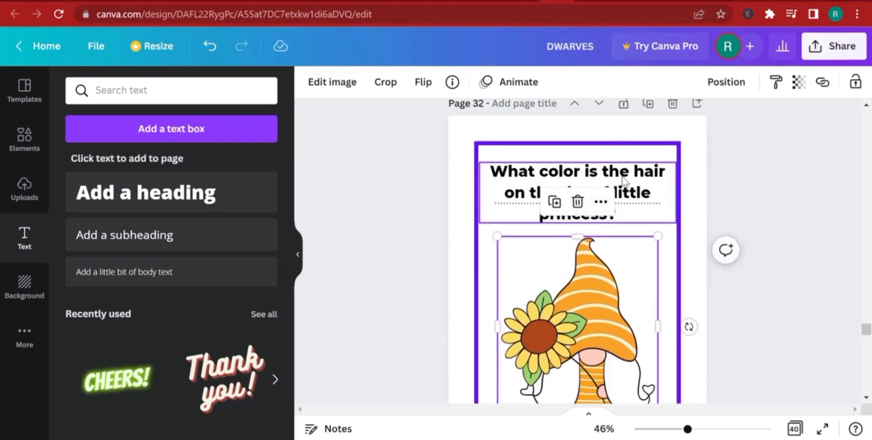
left_click_drag(608, 183, 601, 158)
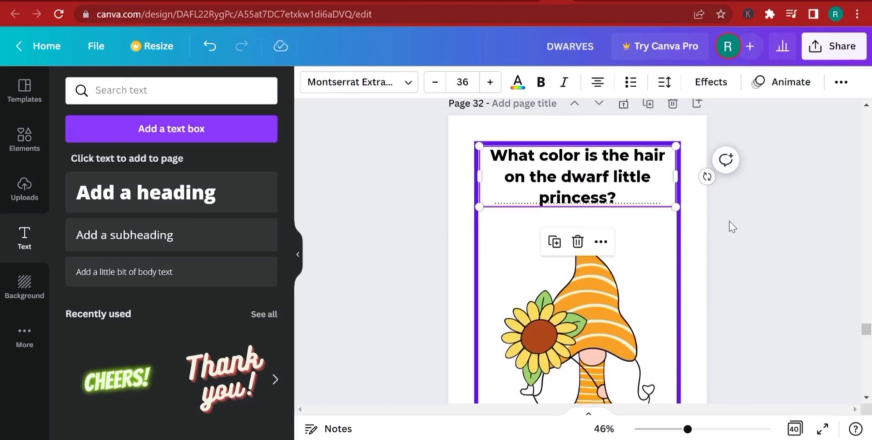
left_click(663, 212)
left_click(651, 204)
left_click_drag(649, 203, 645, 220)
left_click(778, 306)
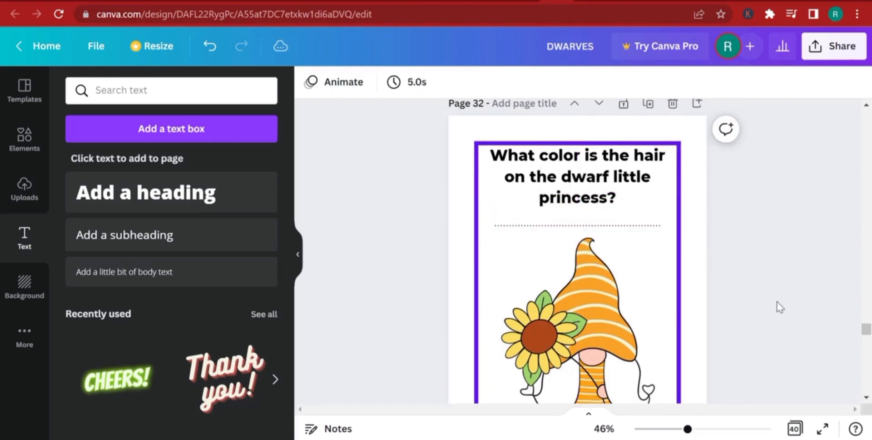
Nudge the page 32 heading down slightly to leave a gap below the frame's upper edge
scroll(775, 308, "down", 3)
scroll(751, 300, "up", 3)
left_click(611, 179)
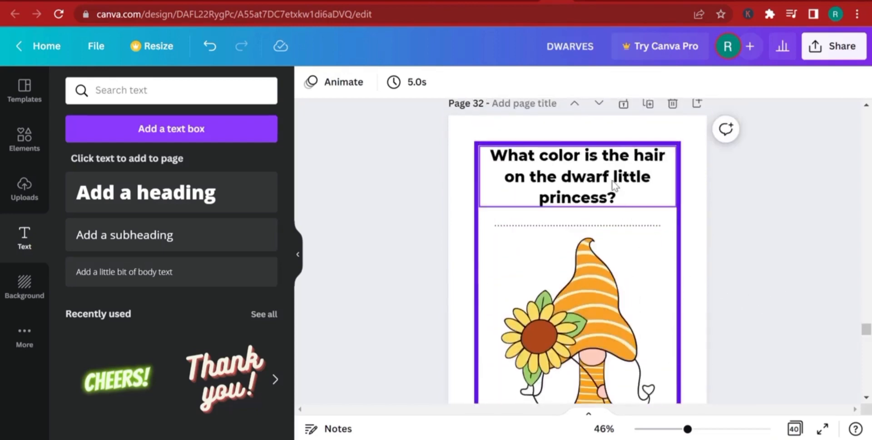
left_click_drag(585, 170, 585, 178)
left_click(762, 257)
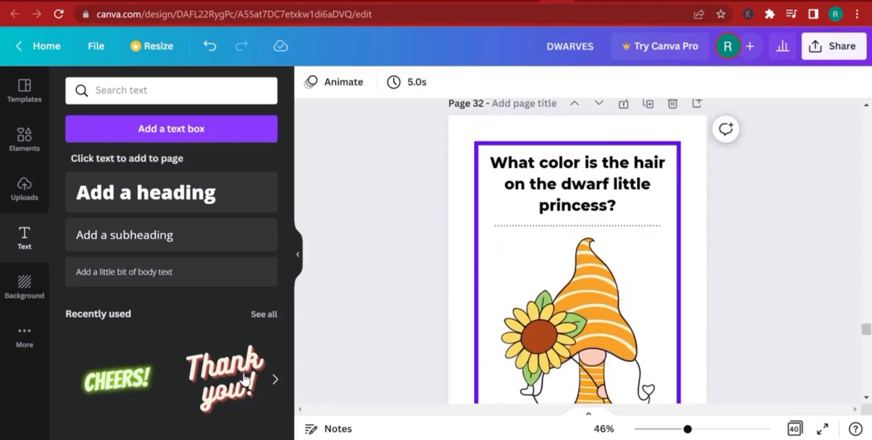
Add the uploaded pink bunny-eared gnome holding carrots to the empty framed page 34
left_click(24, 188)
scroll(520, 295, "down", 15)
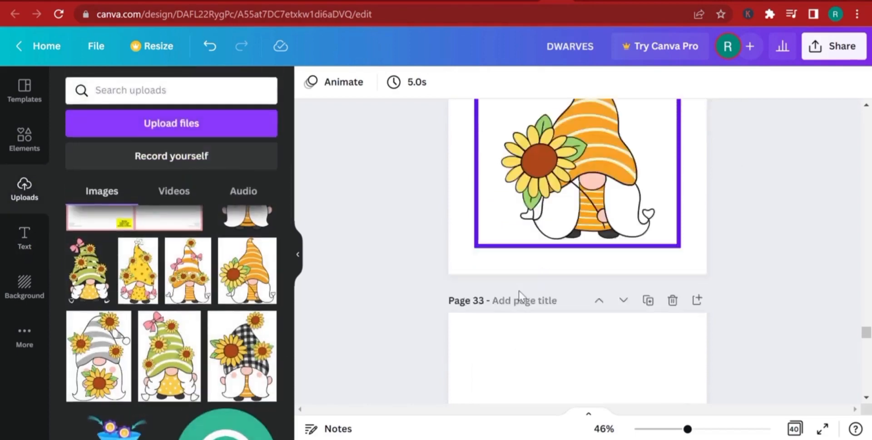
scroll(486, 293, "up", 3)
left_click(462, 283)
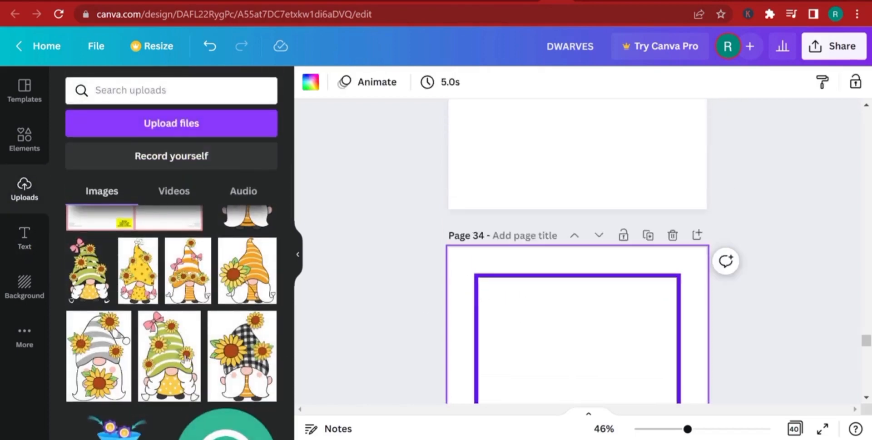
scroll(221, 368, "down", 3)
scroll(225, 338, "up", 5)
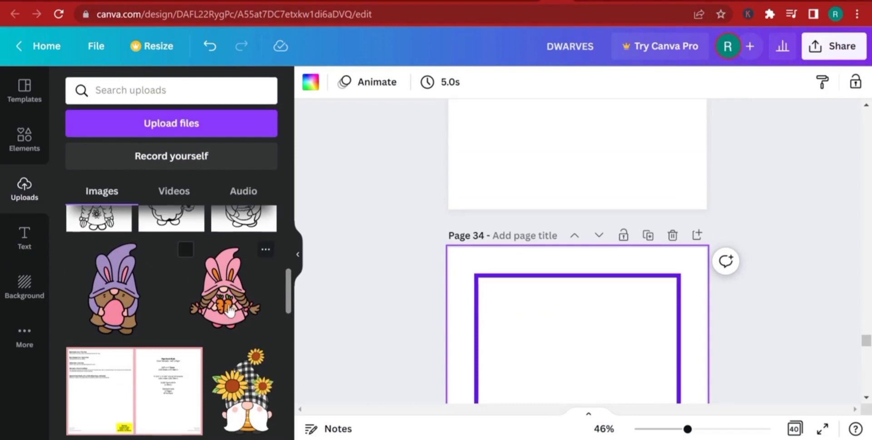
left_click(233, 311)
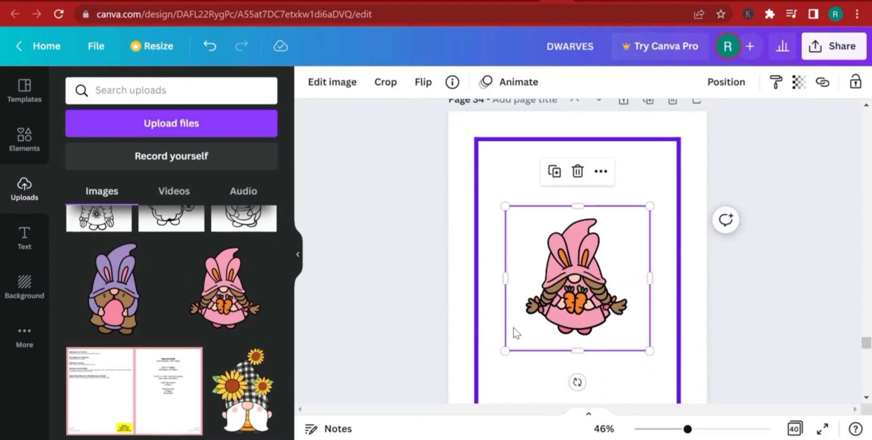
Lower the gnome on page 34 and place a copy of page 32's heading above it, just inside the frame
left_click_drag(564, 314, 574, 344)
scroll(588, 292, "down", 3)
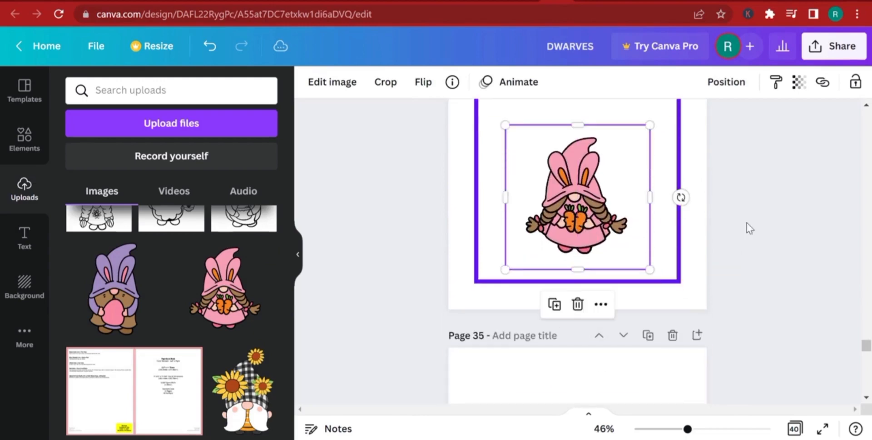
scroll(746, 223, "up", 12)
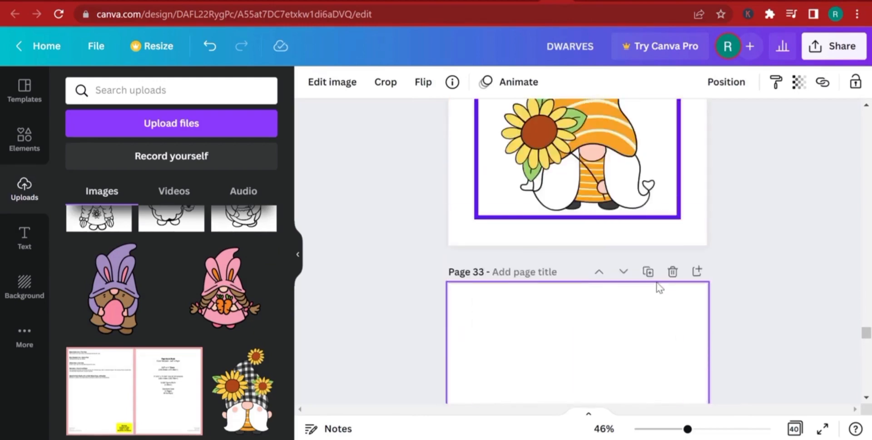
scroll(658, 287, "up", 5)
left_click(586, 184)
left_click_drag(586, 184, 573, 175)
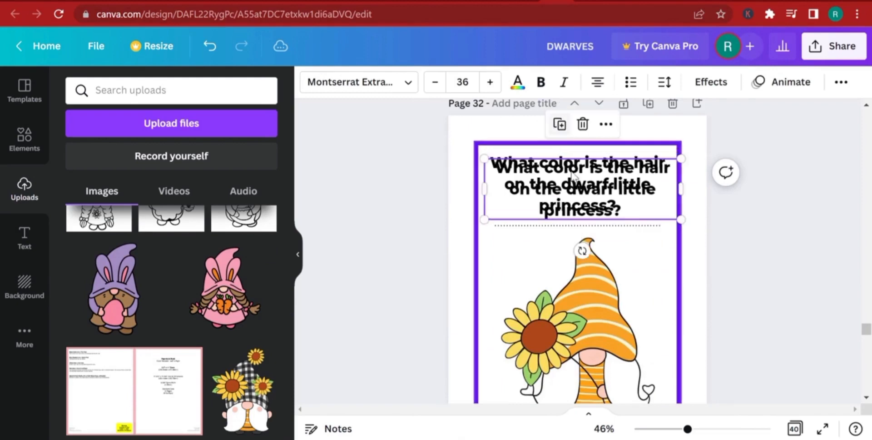
scroll(574, 178, "down", 3)
scroll(577, 191, "up", 3)
left_click_drag(578, 206, 568, 191)
scroll(600, 280, "down", 5)
Change the page 34 heading to "What color are carrots ?"
double_click(573, 184)
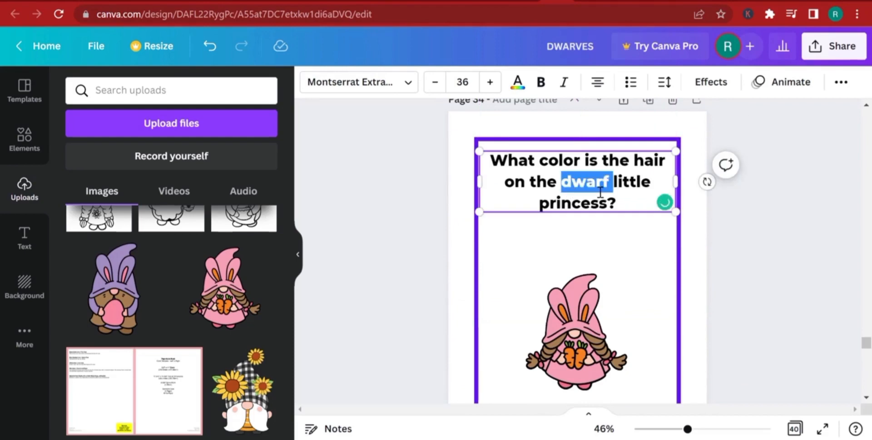
left_click(603, 157, "shift")
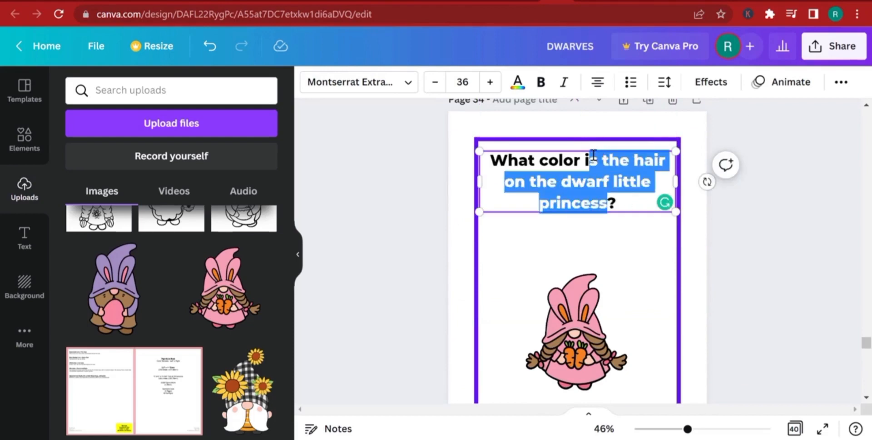
key("BackSpace")
key("Tab")
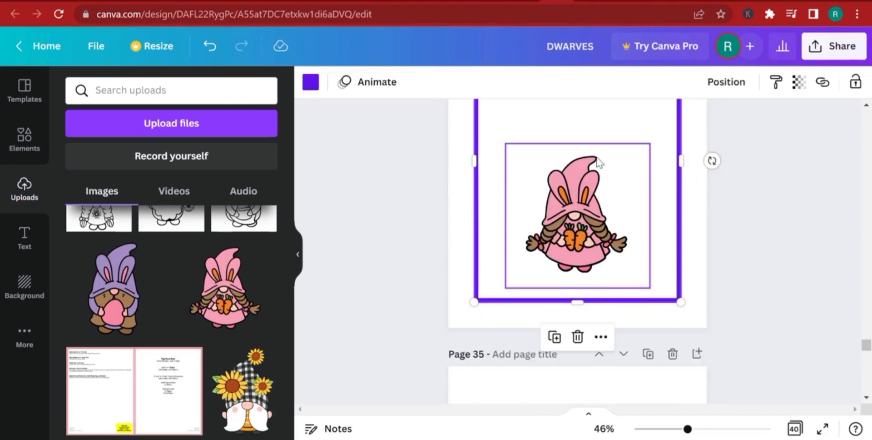
scroll(599, 161, "up", 10)
left_click(618, 254)
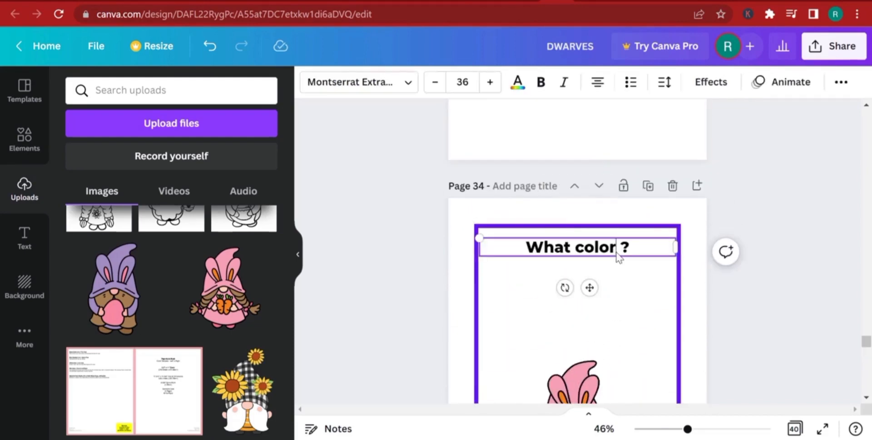
type("are  ")
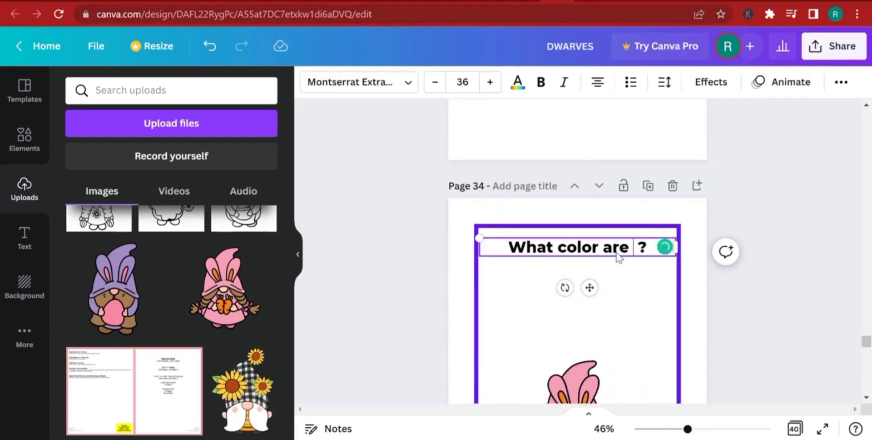
type("xc")
key("BackSpace")
key("BackSpace")
type("ca ")
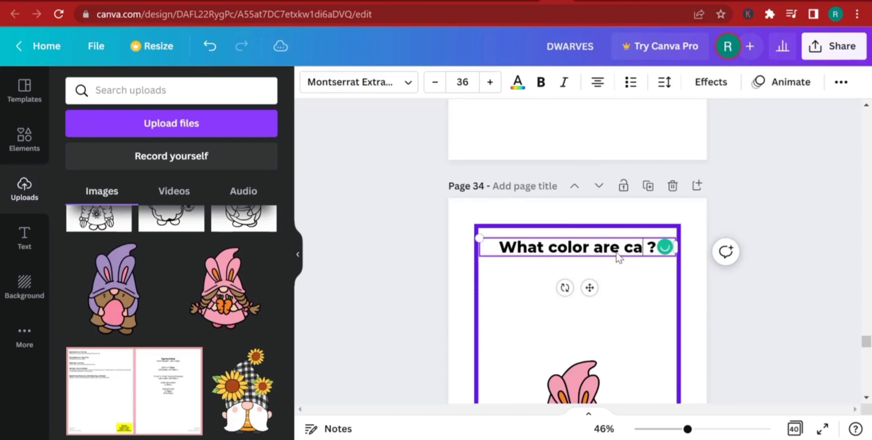
type("rrots")
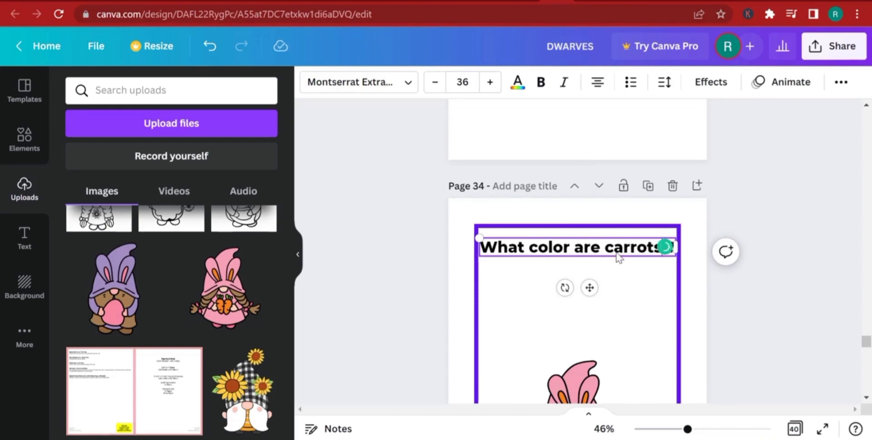
left_click(675, 350)
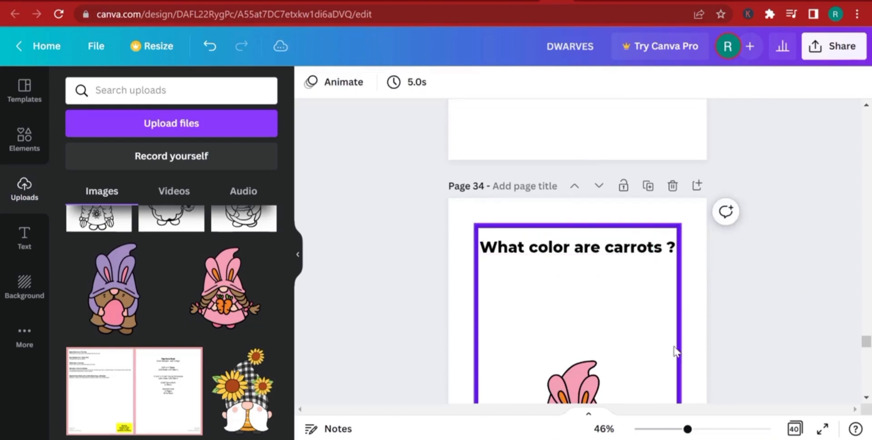
Enlarge the pink bunny-eared gnome on page 34 and crop the empty margins around it
scroll(660, 346, "down", 3)
left_click(593, 343)
left_click_drag(507, 281, 492, 235)
left_click_drag(554, 314, 585, 311)
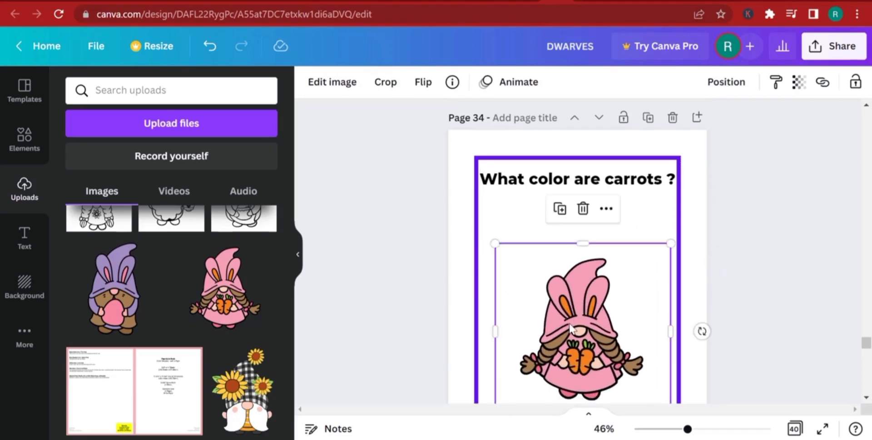
double_click(571, 327)
left_click(726, 344)
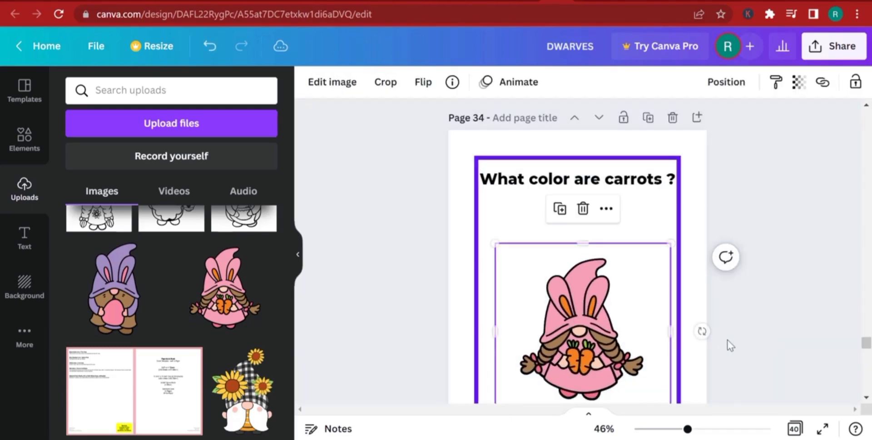
left_click_drag(671, 323, 654, 323)
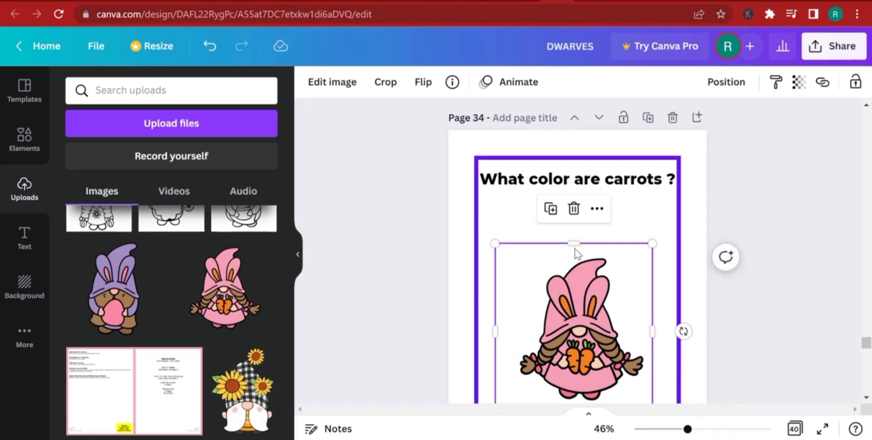
left_click_drag(574, 246, 572, 252)
left_click_drag(499, 338, 518, 336)
scroll(592, 299, "down", 3)
left_click_drag(587, 282, 586, 267)
Enlarge the cropped gnome to about 5.8 by 6.5 and center it in the lower part of page 34's frame
left_click_drag(652, 267, 672, 295)
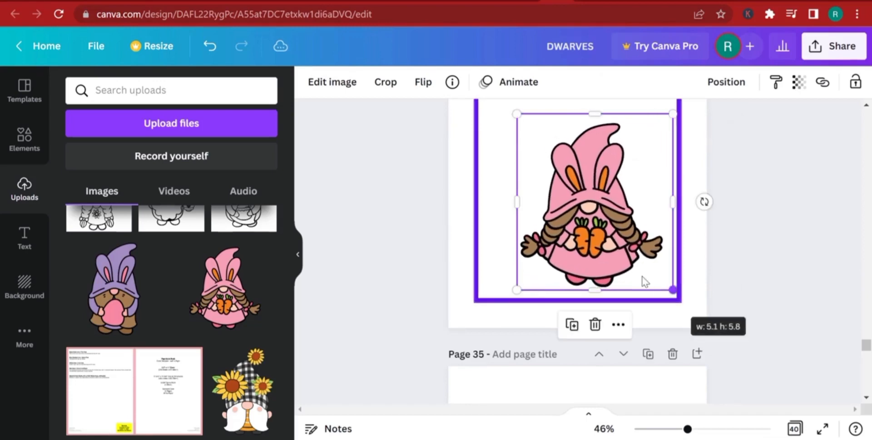
left_click_drag(629, 254, 611, 236)
left_click_drag(655, 274, 672, 296)
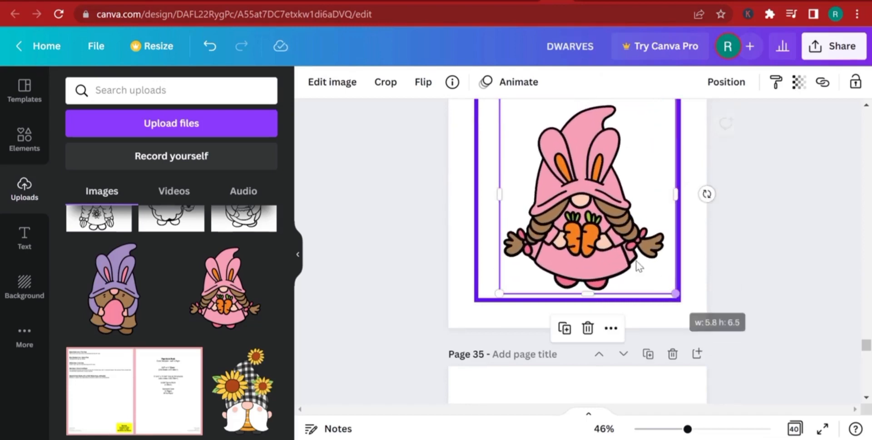
left_click_drag(633, 257, 622, 258)
scroll(751, 305, "up", 1)
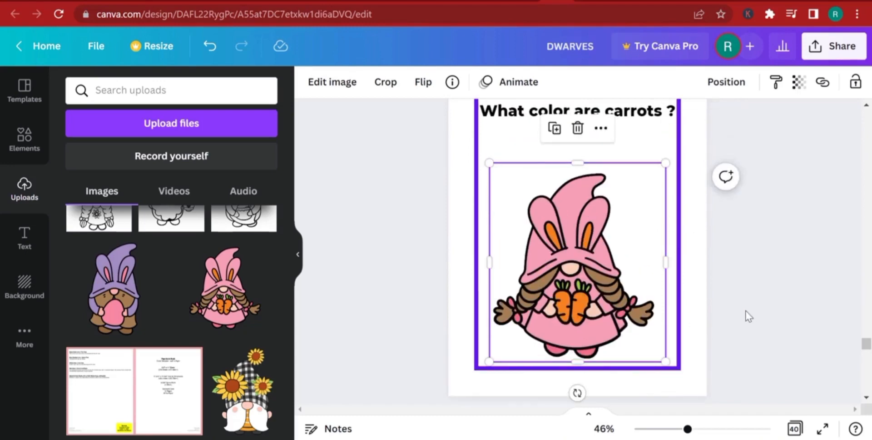
left_click(800, 263)
Copy the dotted answer line from page 32 and place it below the heading on page 34
scroll(589, 234, "down", 5)
scroll(589, 233, "up", 5)
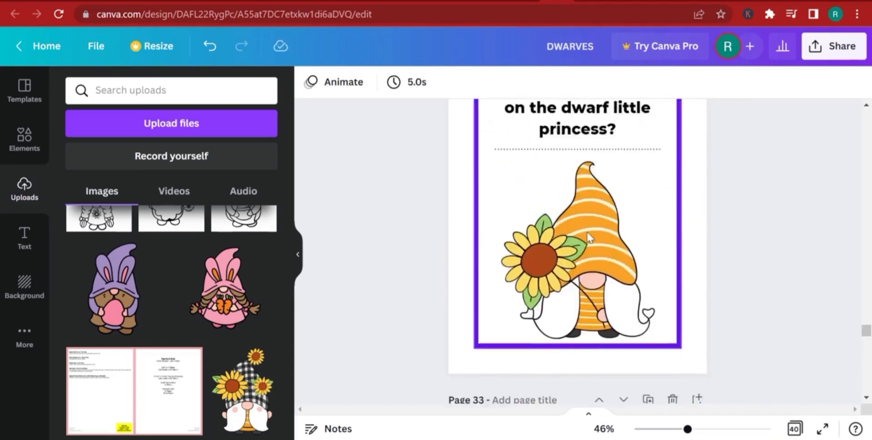
scroll(589, 236, "down", 1)
left_click(589, 240)
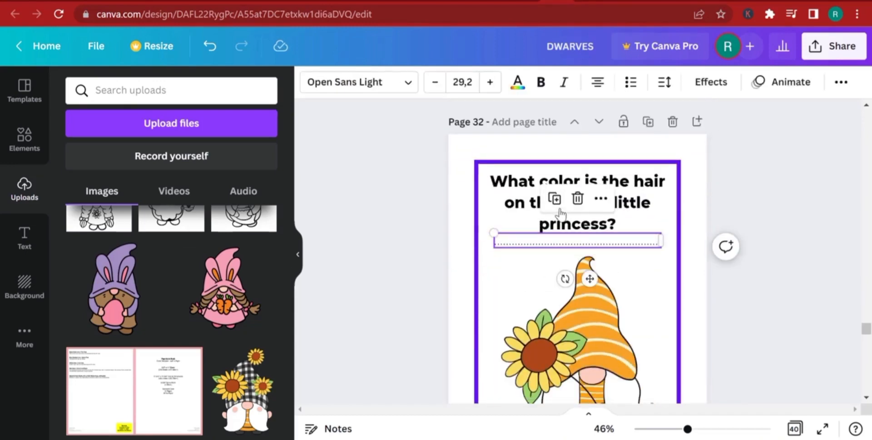
left_click_drag(602, 249, 603, 279)
scroll(767, 323, "down", 3)
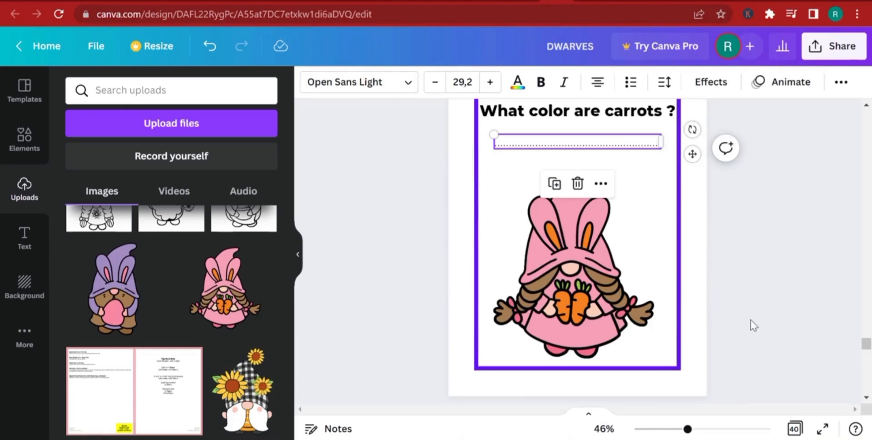
Add the uploaded round beehive and the heart-topped beehive to the empty framed page 36
scroll(750, 323, "down", 6)
scroll(743, 330, "down", 5)
left_click(457, 298)
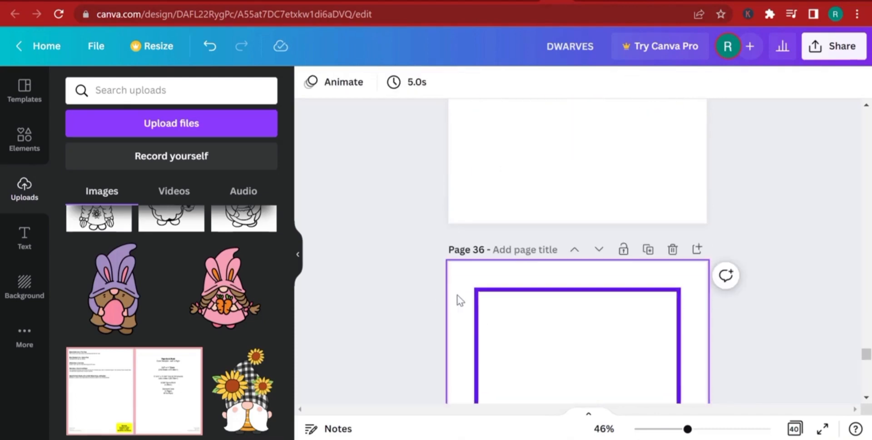
scroll(132, 333, "down", 5)
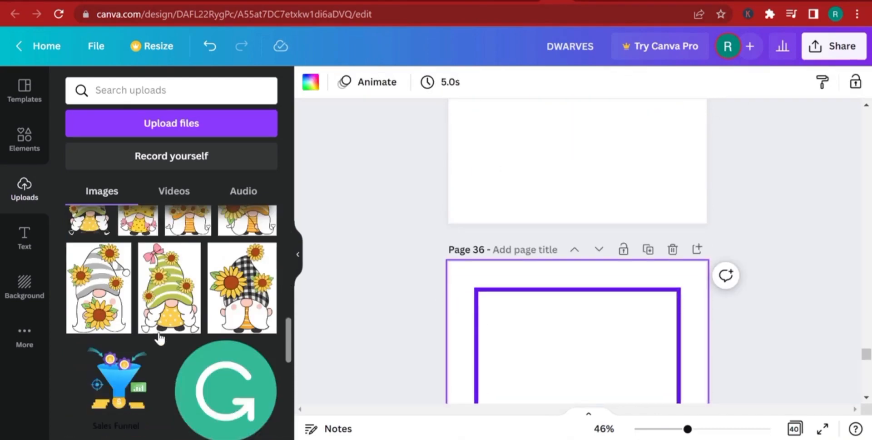
scroll(162, 335, "down", 10)
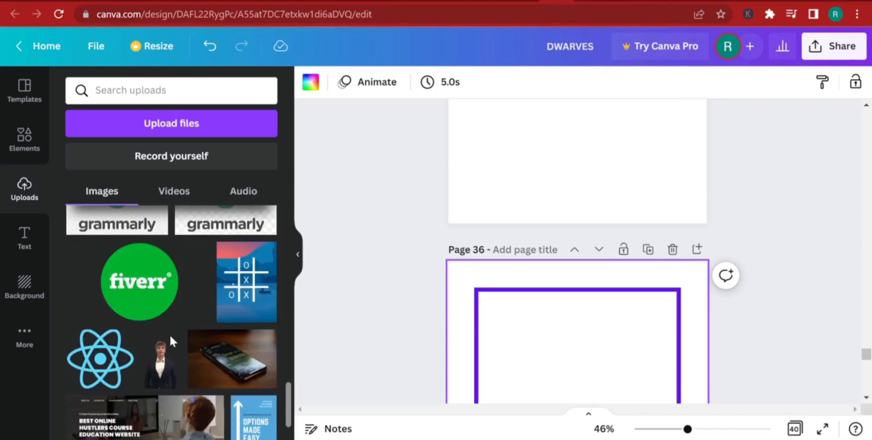
scroll(197, 318, "up", 15)
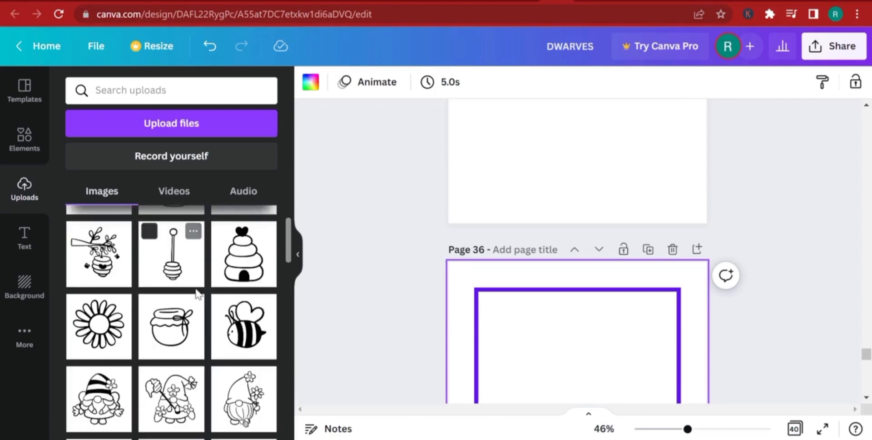
scroll(198, 294, "up", 2)
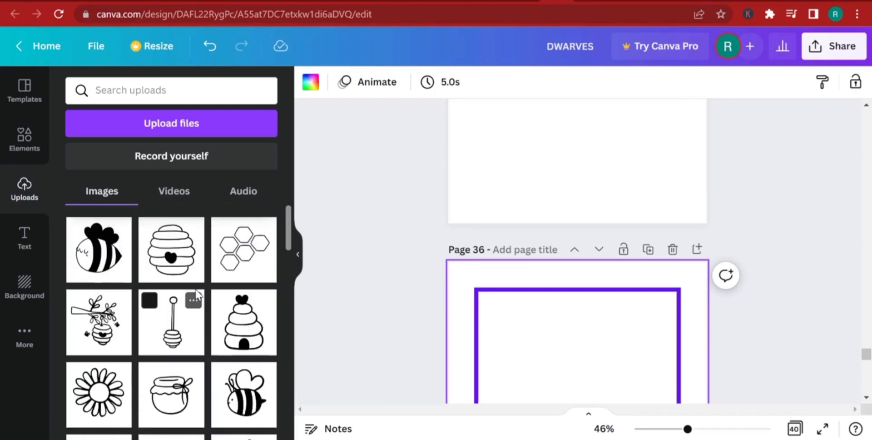
left_click(172, 254)
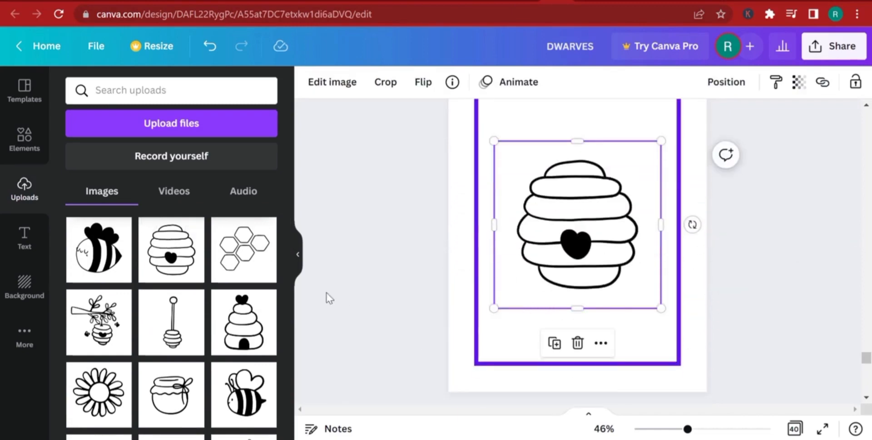
left_click(253, 321)
Place the heart-topped beehive on the left half of page 36 and crop its empty margins on all sides
left_click_drag(627, 297, 588, 257)
left_click_drag(525, 229, 580, 262)
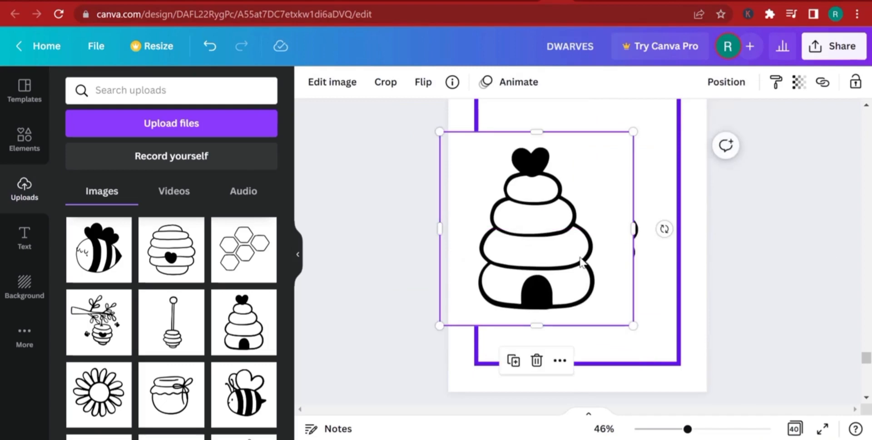
left_click_drag(635, 228, 602, 229)
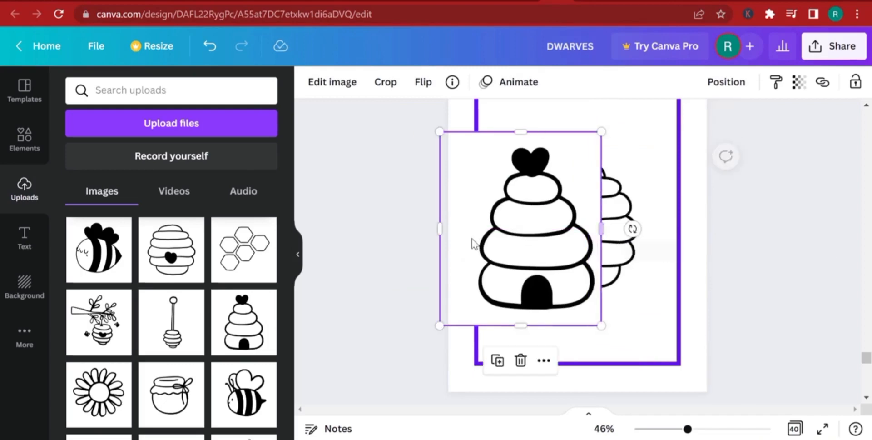
left_click_drag(439, 231, 470, 229)
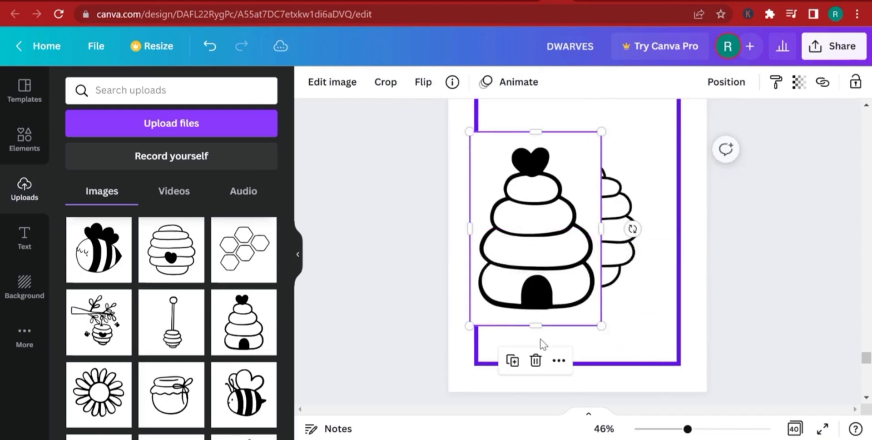
left_click_drag(535, 321, 536, 317)
left_click_drag(535, 131, 536, 140)
Crop the round beehive's margins, shrink it and move it to the right of the heart-topped beehive
left_click(638, 245)
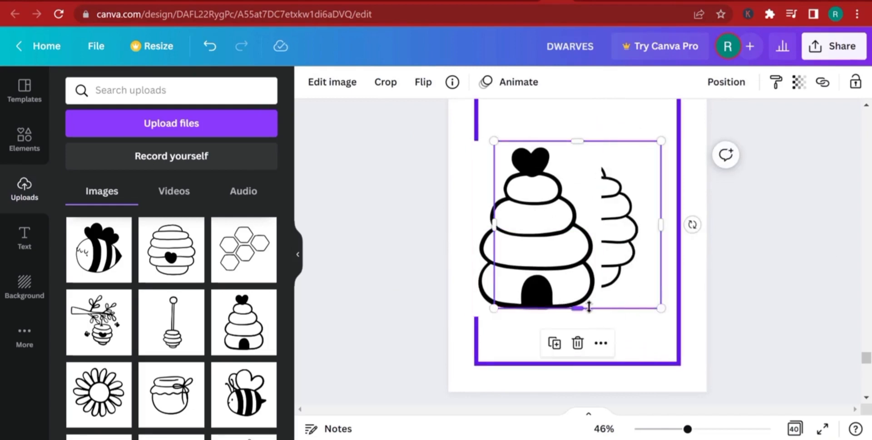
left_click_drag(628, 301, 608, 310)
left_click_drag(680, 241, 658, 239)
left_click_drag(634, 207, 644, 250)
left_click_drag(545, 276, 567, 276)
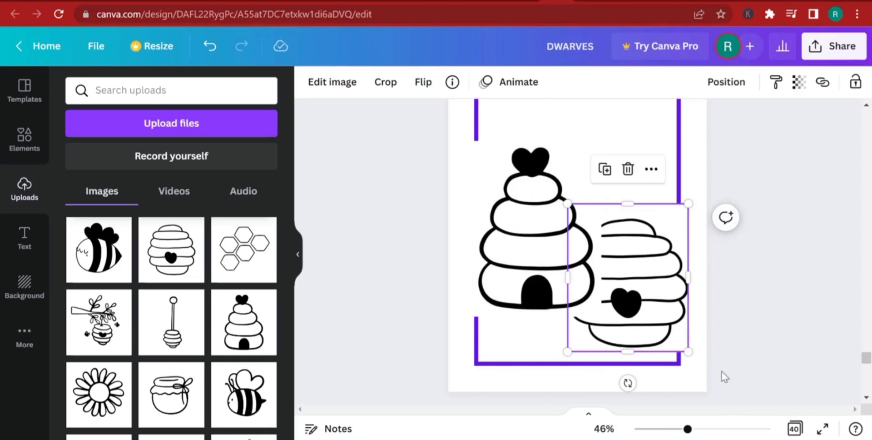
left_click_drag(689, 350, 638, 292)
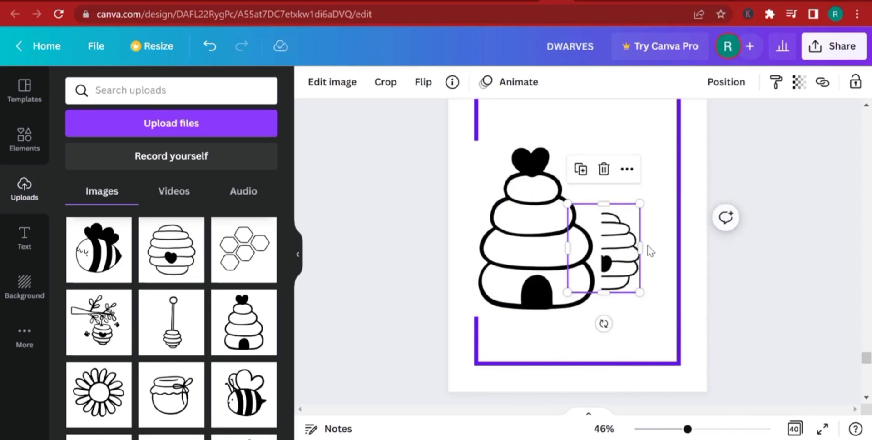
left_click_drag(631, 254, 665, 260)
Shrink the heart-topped beehive and position it inside the left half of page 36's frame
left_click(571, 265)
left_click_drag(599, 311, 556, 258)
left_click_drag(528, 233, 564, 276)
left_click_drag(505, 179, 483, 148)
left_click_drag(538, 242, 538, 253)
scroll(736, 333, "up", 2)
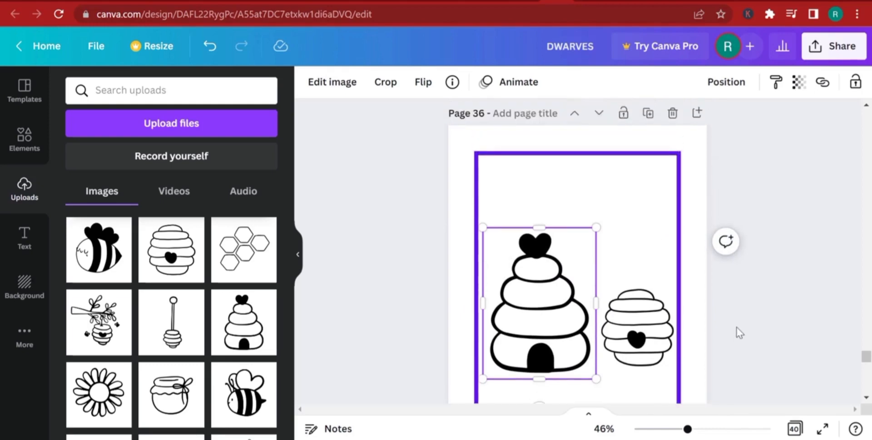
Fine-tune the positions of both beehives so they sit side by side near the bottom of page 36's frame
left_click(638, 354)
scroll(590, 336, "down", 2)
left_click_drag(562, 315, 555, 298)
left_click_drag(625, 278, 622, 287)
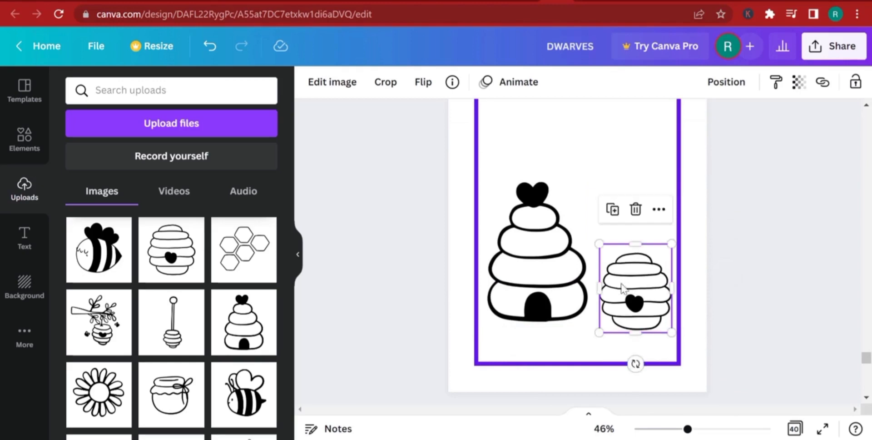
left_click_drag(558, 276, 556, 285)
scroll(714, 295, "up", 5)
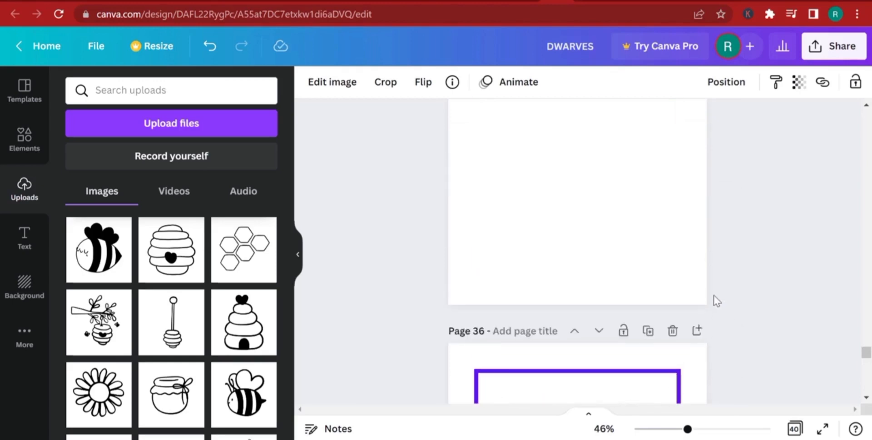
Copy the question heading from page 34 and place it at the top inside page 36's frame
scroll(699, 305, "up", 10)
left_click(587, 318)
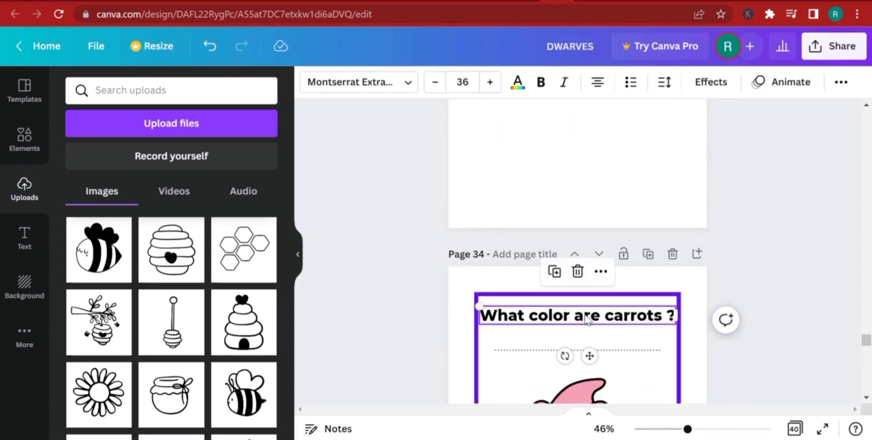
left_click(550, 273)
mouse_move(590, 320)
left_mouse_down()
mouse_move(588, 376)
mouse_move(581, 295)
mouse_move(584, 368)
mouse_move(584, 314)
left_mouse_up()
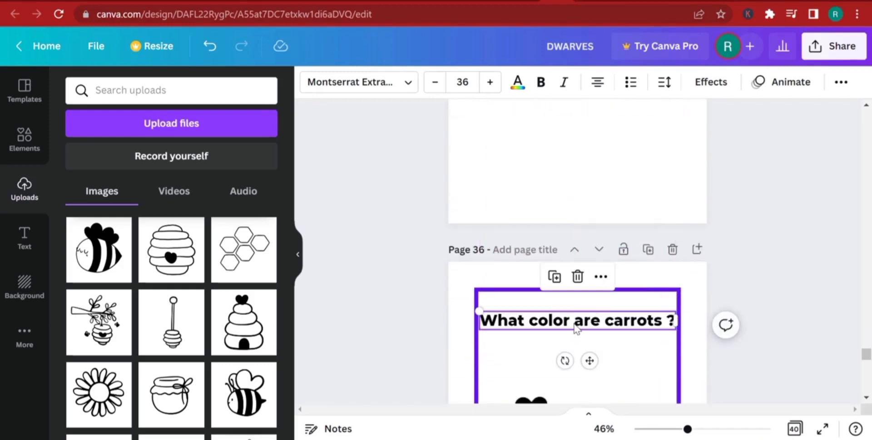
Replace page 36's heading text with "Which honeycomb is bigger?" and move the heading closer to the frame's upper edge
double_click(572, 319)
type("Which h")
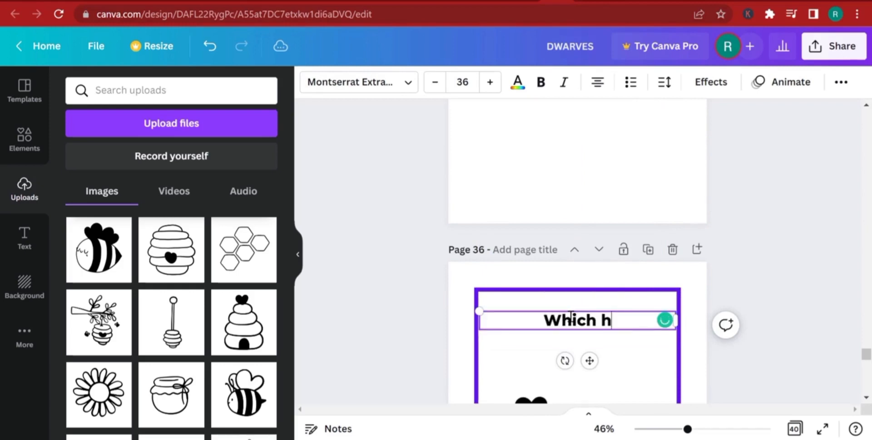
type("onryx")
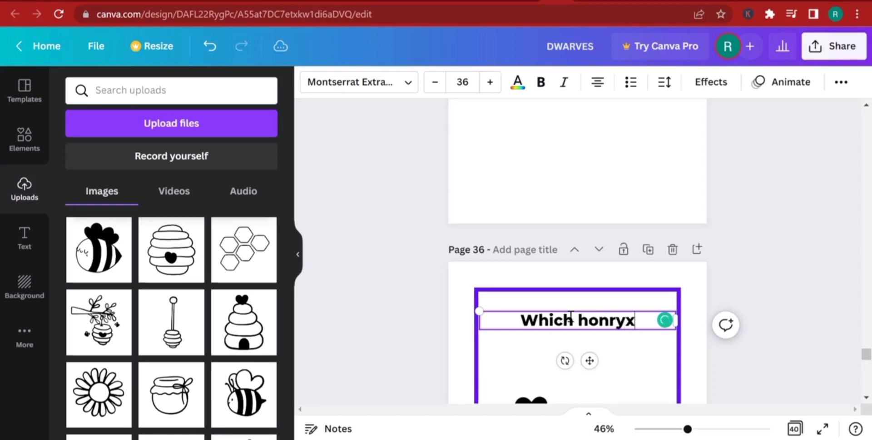
key("BackSpace")
key("BackSpace")
key("BackSpace")
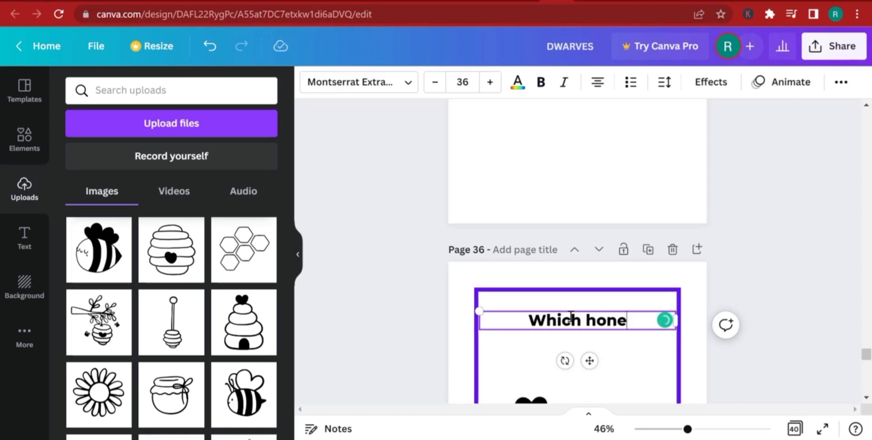
type("eycomb ")
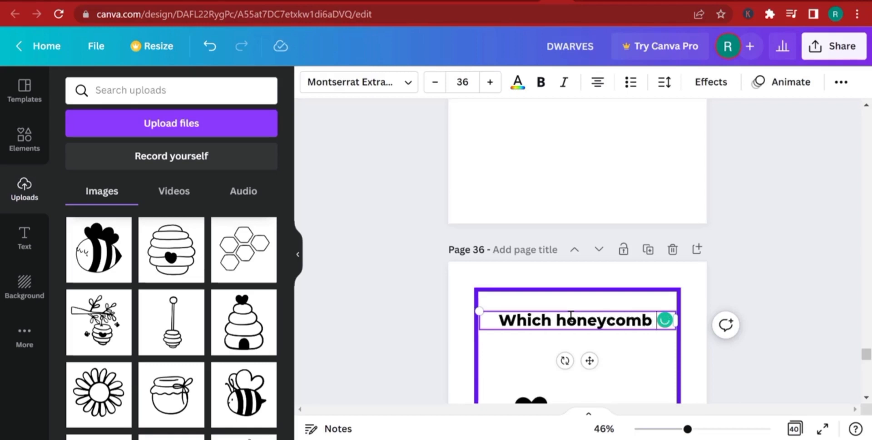
type("is bigger?")
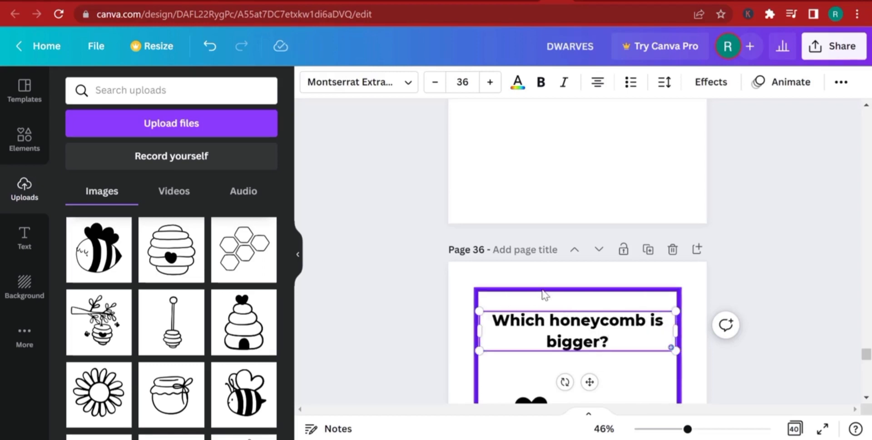
left_click_drag(593, 340, 579, 319)
left_click(626, 364)
Copy the dotted answer line from page 34 to page 36 and position it centred below the heading
scroll(685, 240, "up", 15)
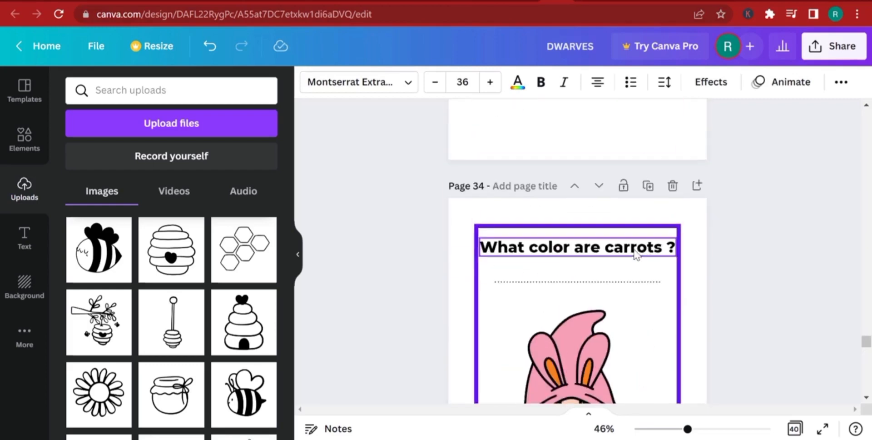
left_click(617, 282)
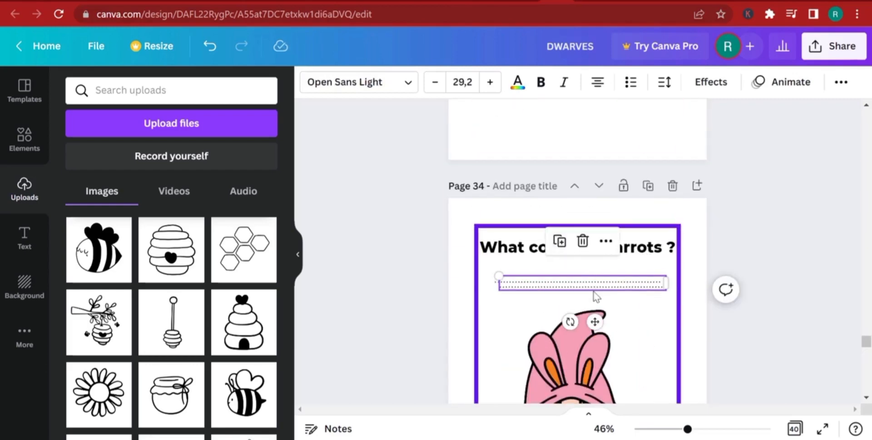
scroll(572, 331, "down", 15)
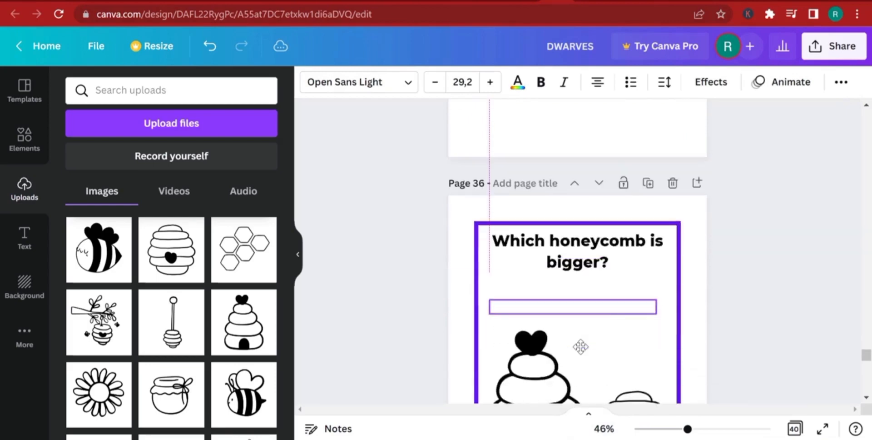
left_click_drag(587, 301, 585, 301)
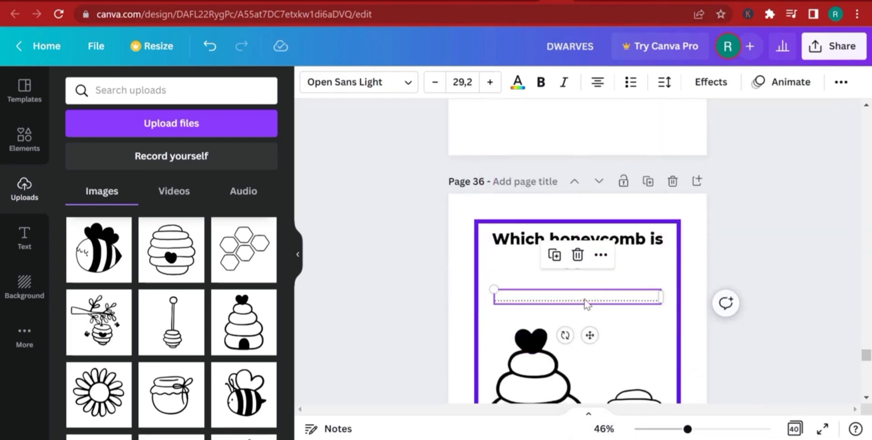
scroll(586, 302, "down", 2)
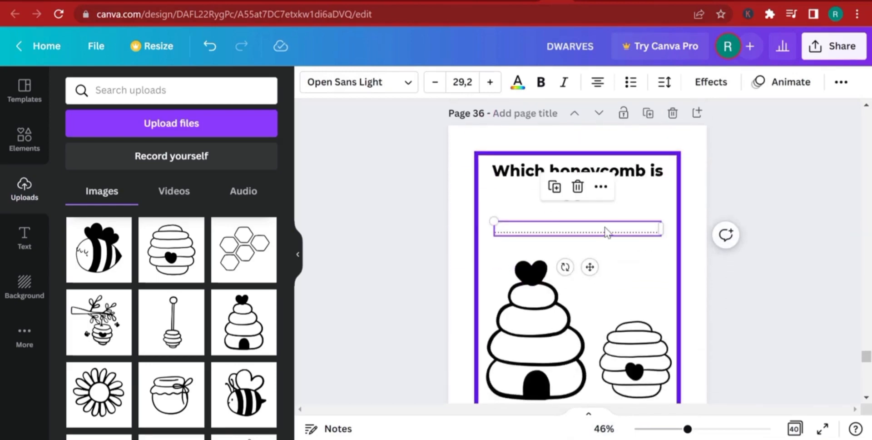
left_click_drag(606, 231, 604, 221)
Move both beehives on page 36 slightly upward, keeping them side by side below the answer line
scroll(601, 232, "down", 2)
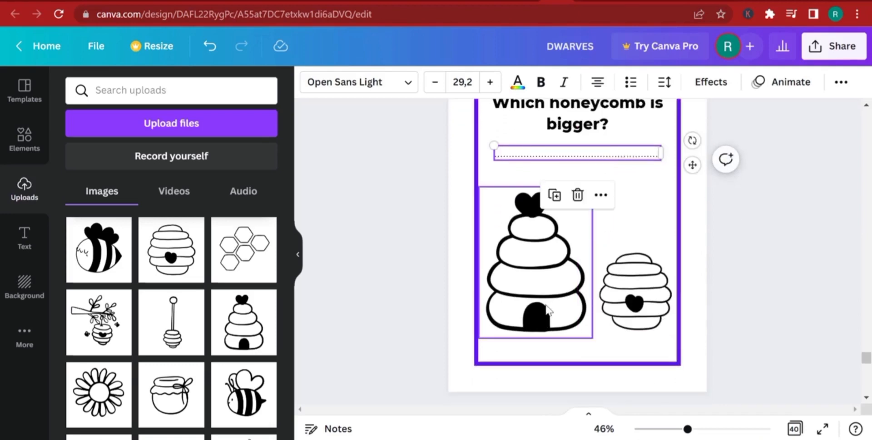
left_click_drag(548, 308, 546, 293)
mouse_move(635, 295)
left_mouse_down()
mouse_move(635, 276)
mouse_move(624, 293)
left_mouse_up()
left_click(578, 297)
left_click(659, 293)
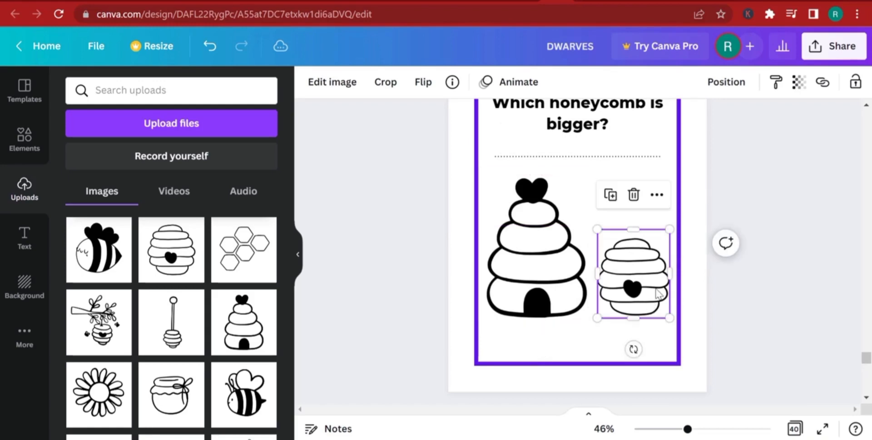
Add a subheading with the letter "A" to page 36 and format it in bold at size 50
left_click(25, 237)
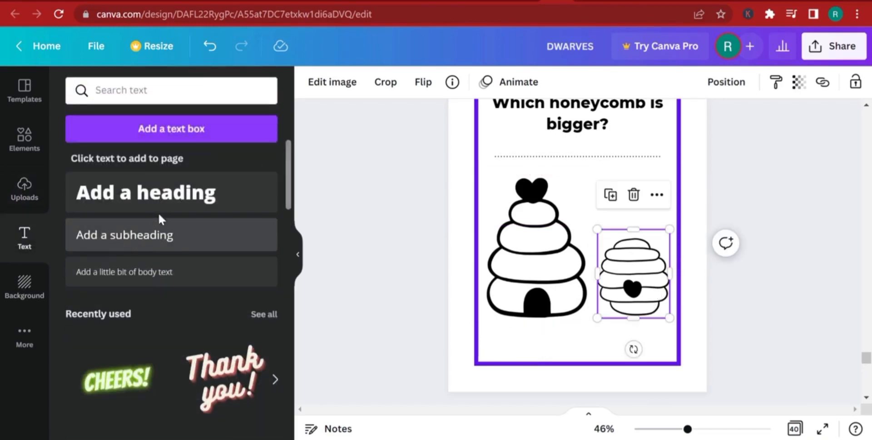
left_click(170, 237)
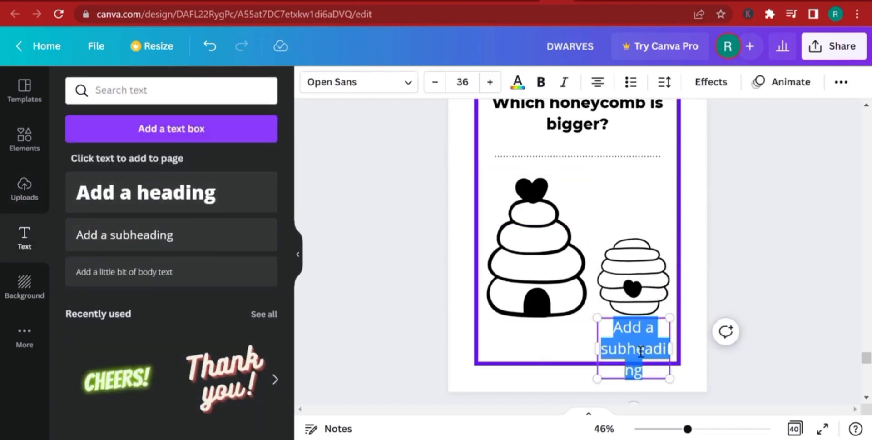
type("A")
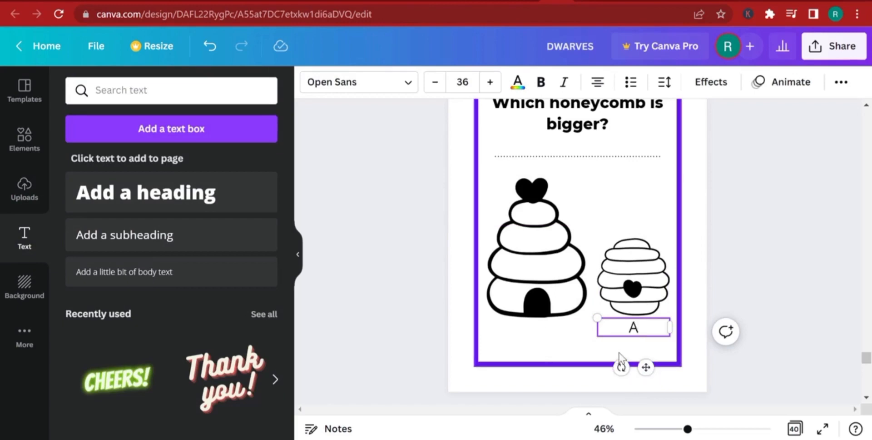
left_click(470, 78)
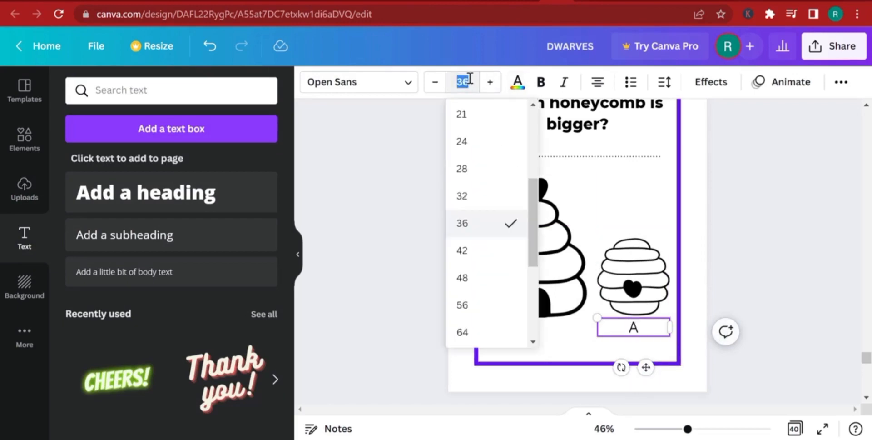
key("Return")
left_click(540, 81)
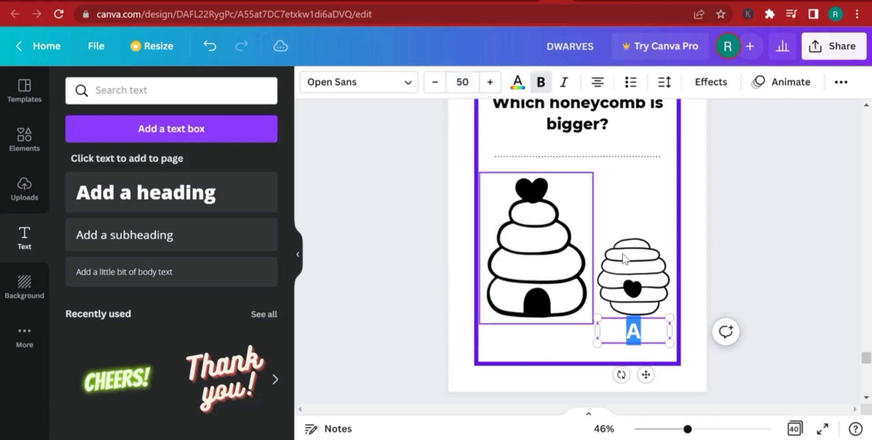
Narrow the "A" text box to fit the letter, place it on the round beehive, and put a copy on the heart-topped beehive
left_click_drag(670, 329, 646, 350)
left_click(644, 347)
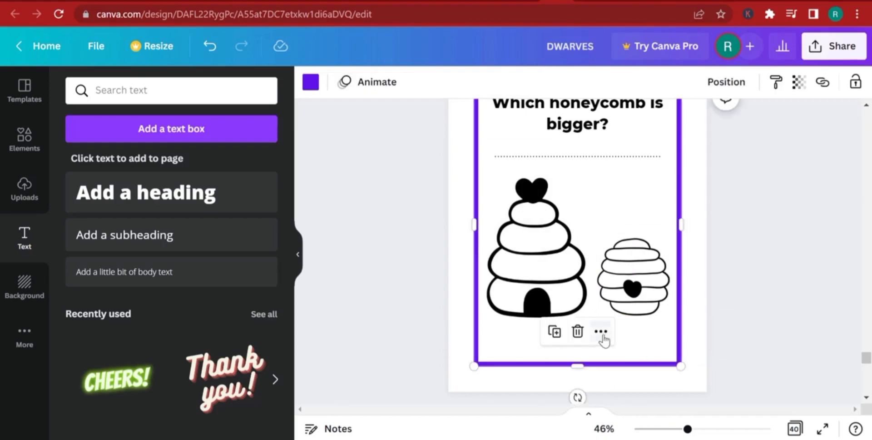
left_click(745, 354)
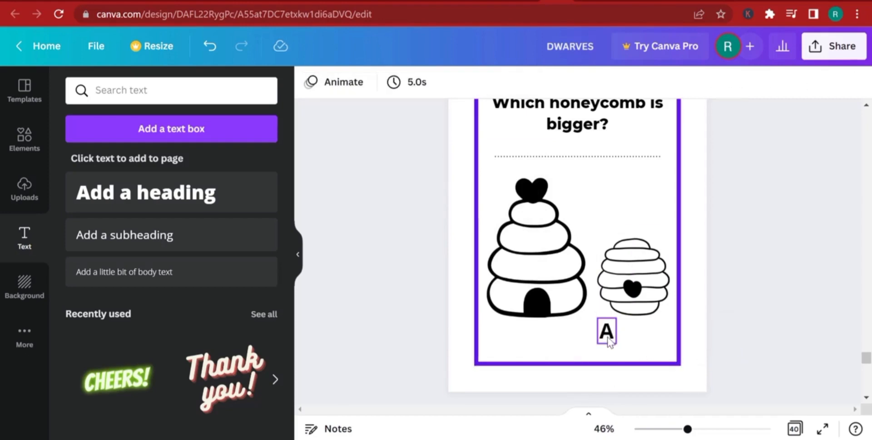
left_click_drag(605, 329, 634, 261)
left_click(516, 196)
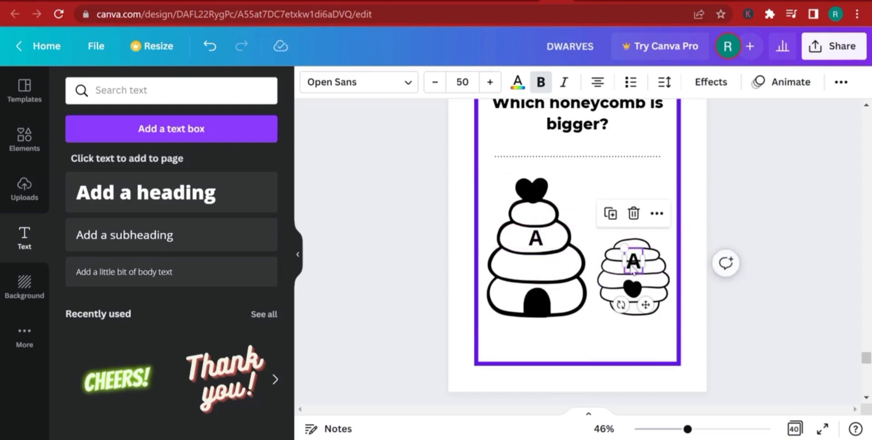
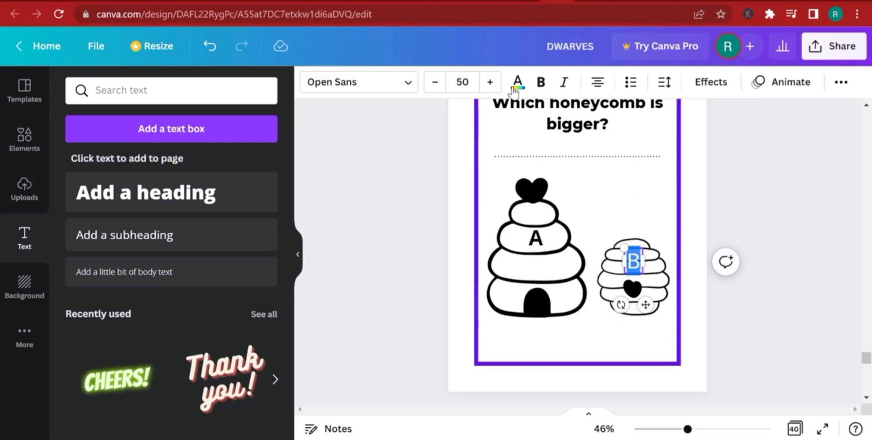
Change the round beehive's label to a bold "B"
left_click(547, 85)
left_click(533, 241)
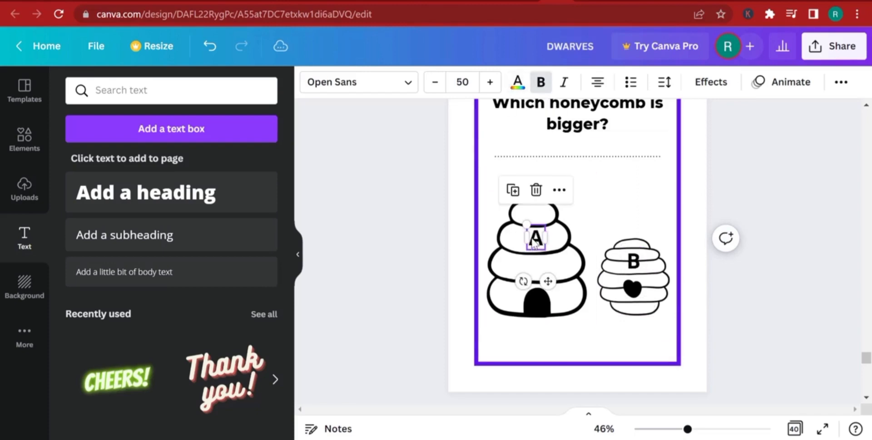
left_click(774, 294)
scroll(756, 296, "up", 2)
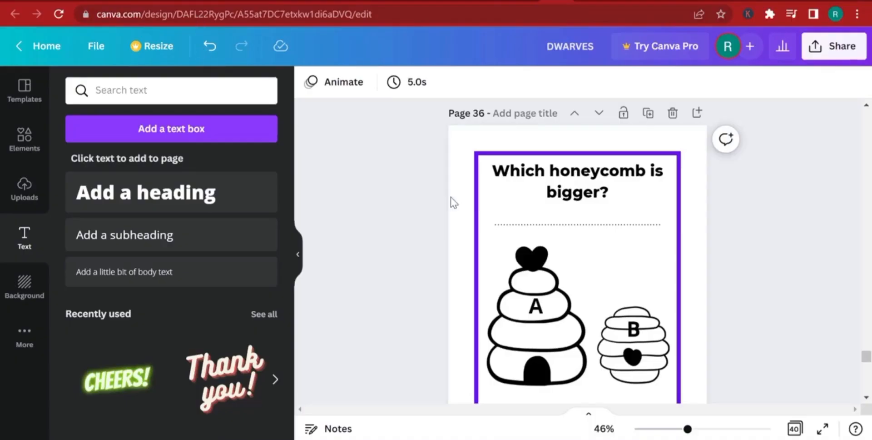
Add the uploaded sunflower gnome with the black-and-white checked hat to page 38
scroll(463, 195, "down", 7)
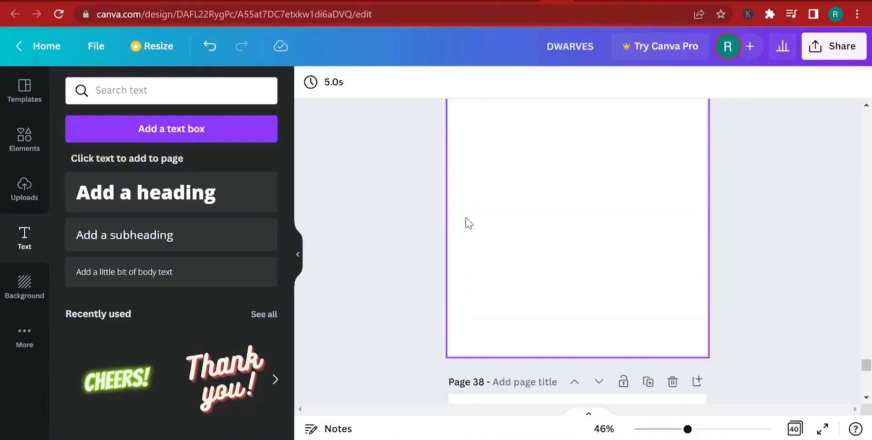
scroll(470, 229, "down", 5)
left_click(460, 186)
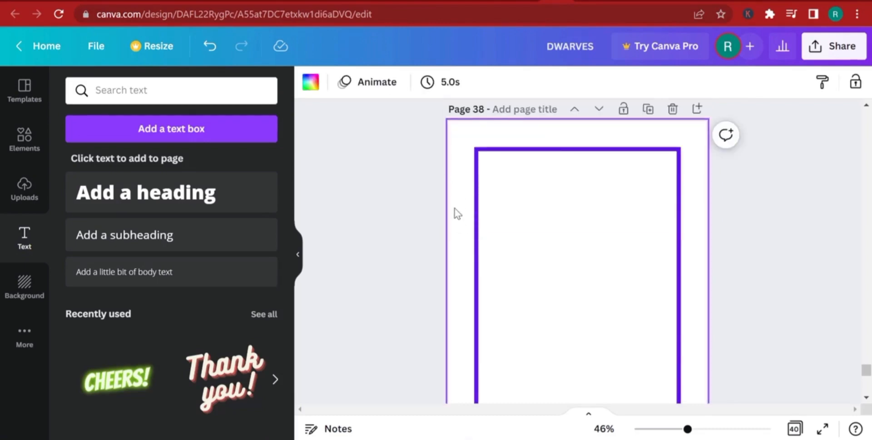
scroll(463, 195, "up", 3)
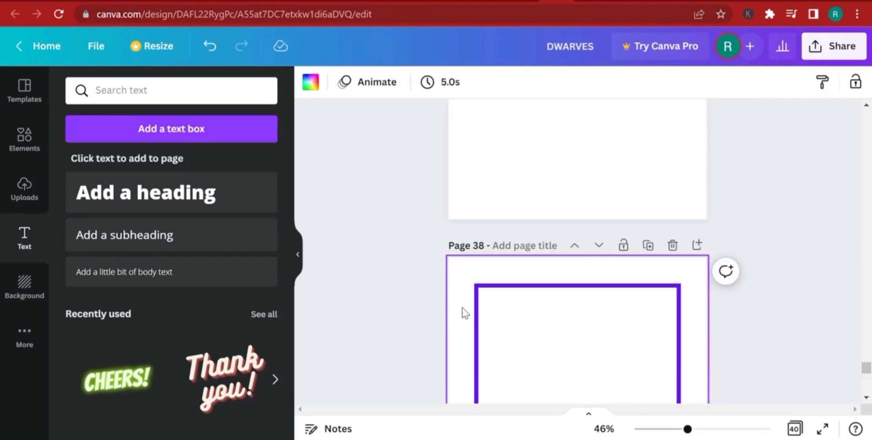
left_click(29, 191)
scroll(177, 274, "down", 5)
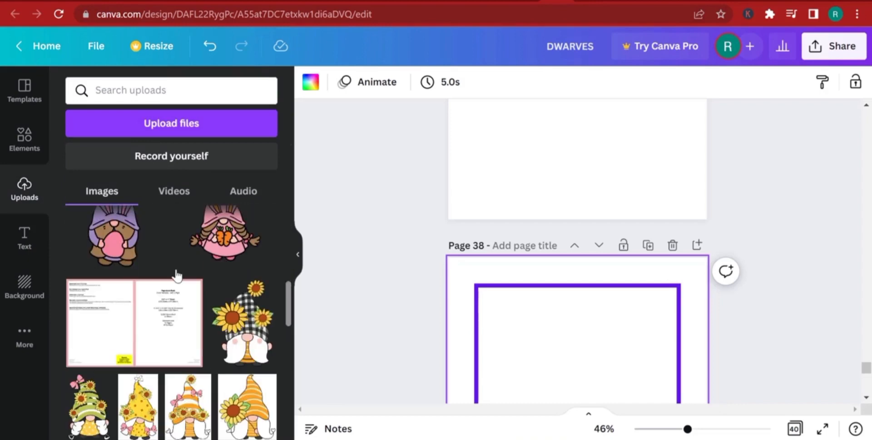
left_click(239, 339)
scroll(502, 337, "down", 5)
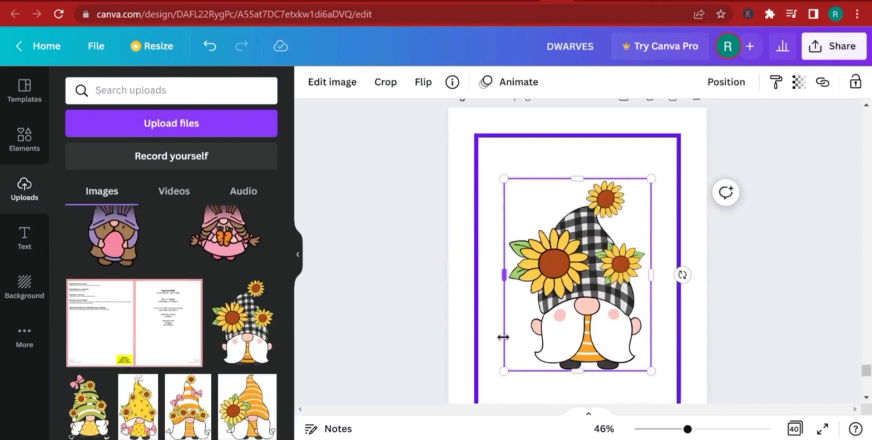
double_click(626, 182)
scroll(586, 367, "up", 4)
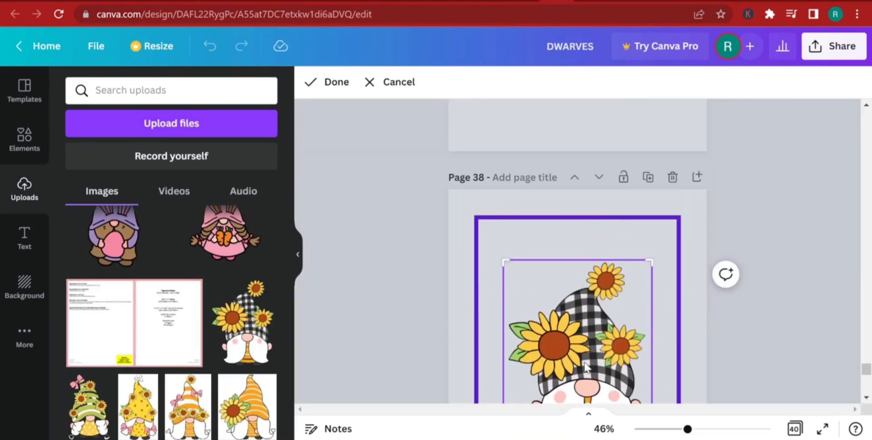
left_click(732, 353)
scroll(583, 276, "down", 3)
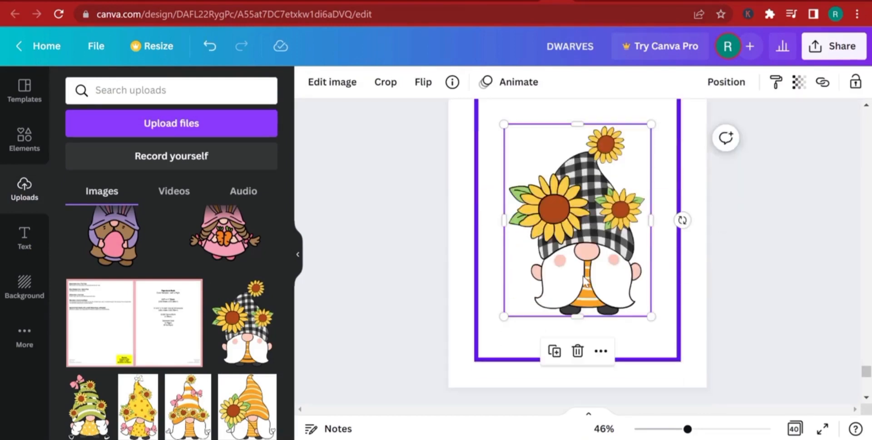
left_click(717, 335)
Enlarge the sunflower gnome to nearly the width of page 38's frame and centre it in the frame's lower part
left_click(585, 236)
left_click_drag(585, 235, 585, 279)
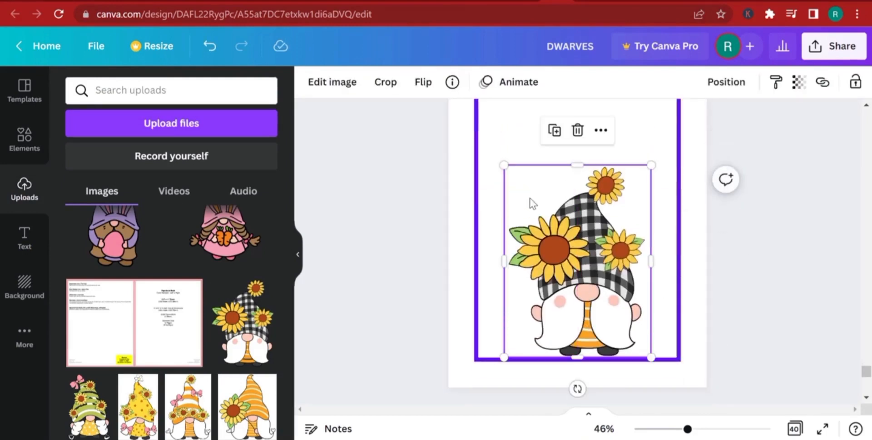
left_click_drag(504, 166, 475, 127)
left_click_drag(577, 234, 583, 227)
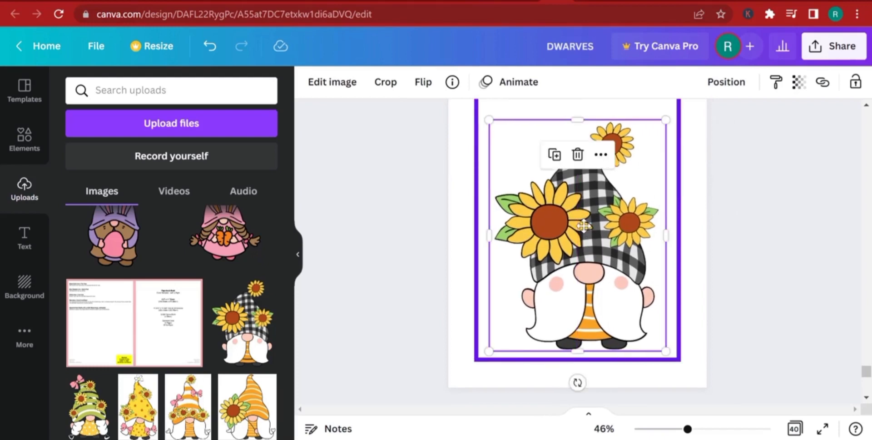
Duplicate the "Which honeycomb is bigger?" heading on page 36 and put the copy inside the upper frame of page 38
scroll(590, 228, "up", 13)
left_click(593, 234)
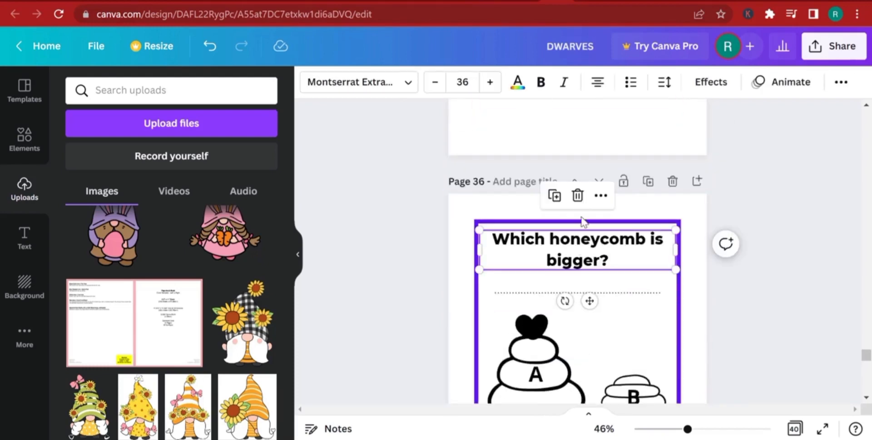
left_click(554, 196)
left_click(571, 250)
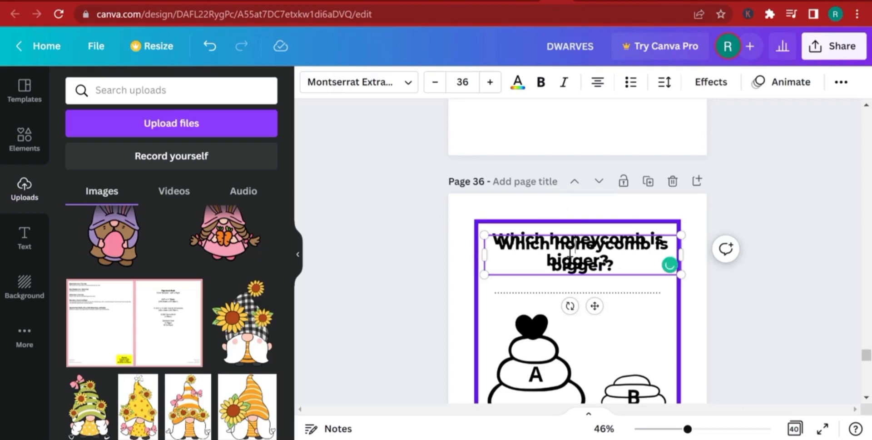
left_click(650, 320)
left_click(615, 261)
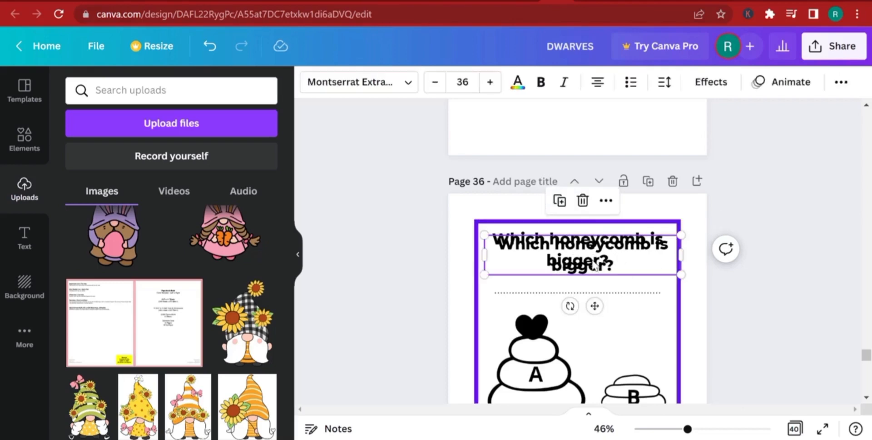
left_click_drag(596, 263, 586, 183)
scroll(597, 307, "down", 5)
scroll(596, 298, "down", 10)
scroll(597, 136, "up", 3)
Change page 38's heading to "How old is this dwarf wizard?", narrow its text box, and centre it within the frame
double_click(582, 176)
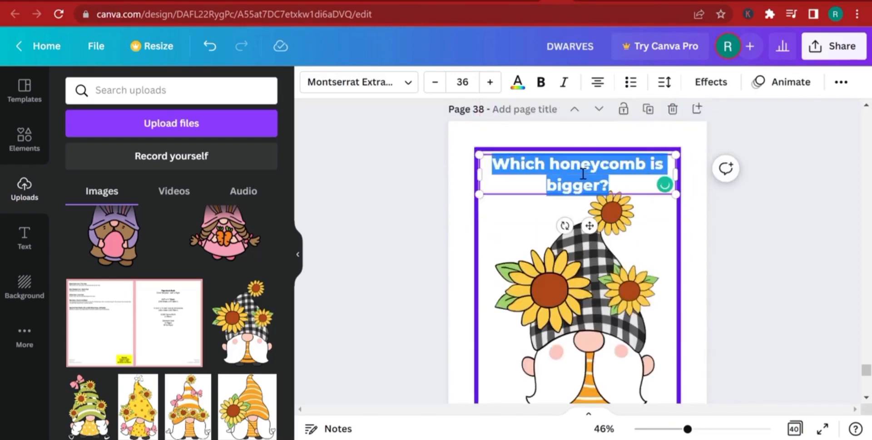
type("How old is")
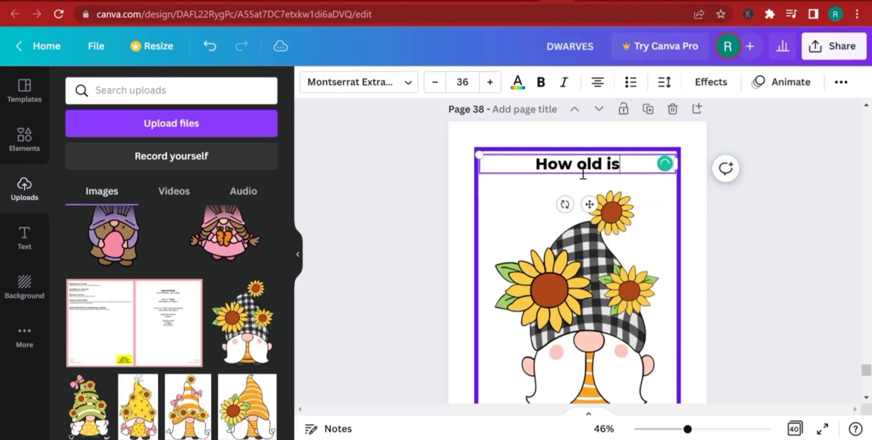
type(" this ")
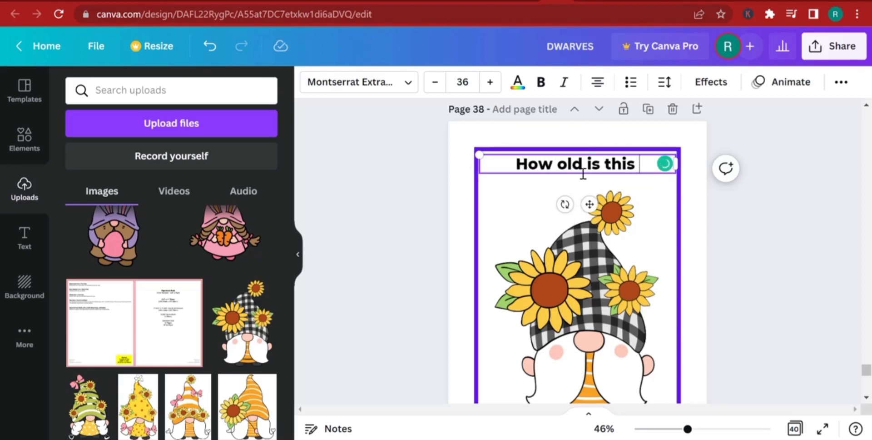
type("dwarf wizard?")
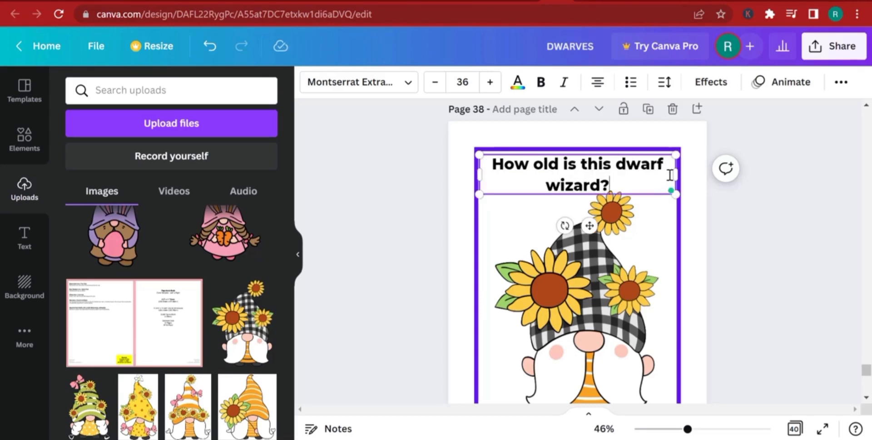
left_click_drag(677, 173, 640, 173)
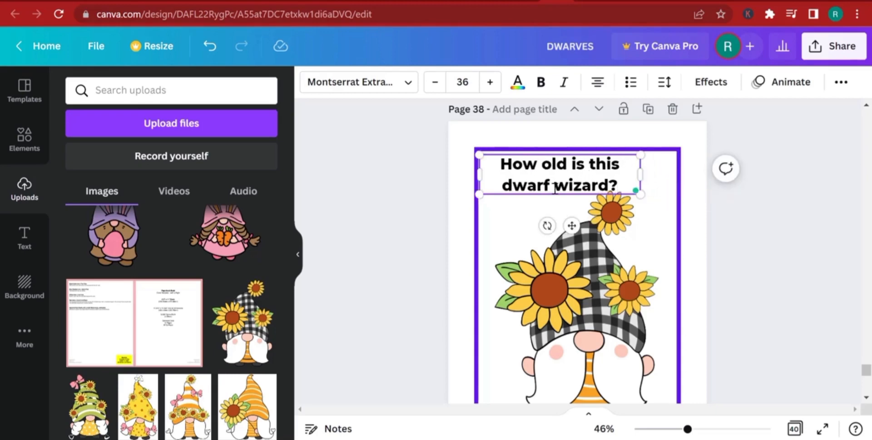
left_click(493, 218)
left_click_drag(537, 189, 561, 178)
Shrink the sunflower gnome to leave space under the heading and centre it horizontally in page 38's frame
left_click(664, 193)
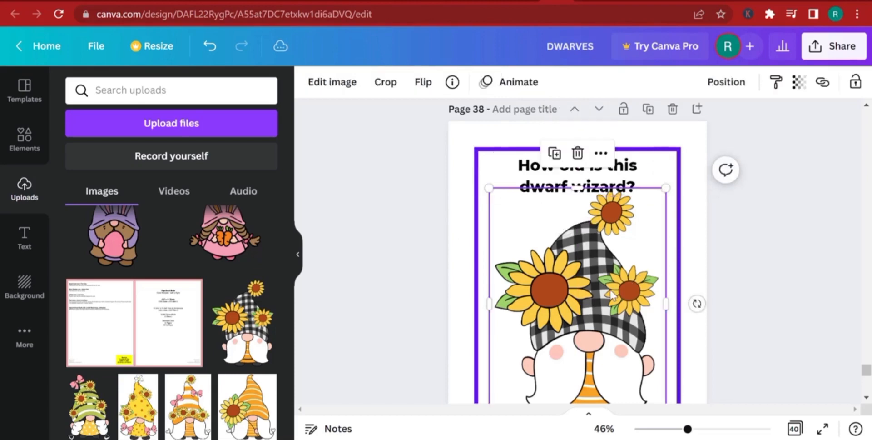
left_click_drag(664, 188, 638, 224)
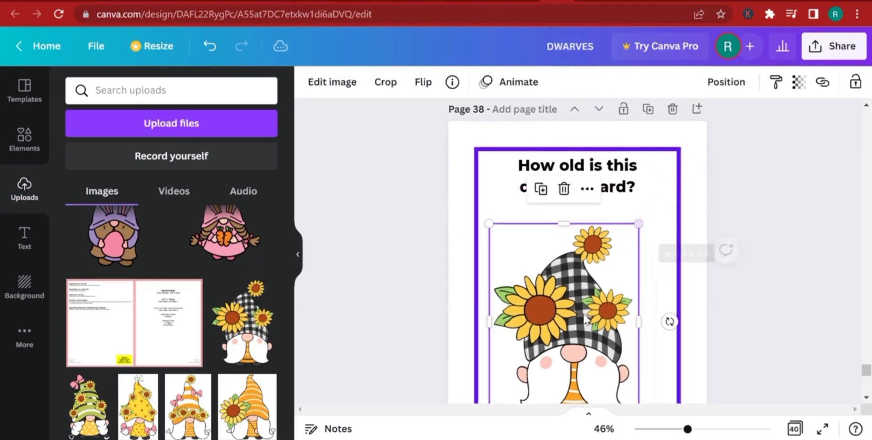
left_click_drag(586, 318, 599, 321)
scroll(595, 295, "down", 3)
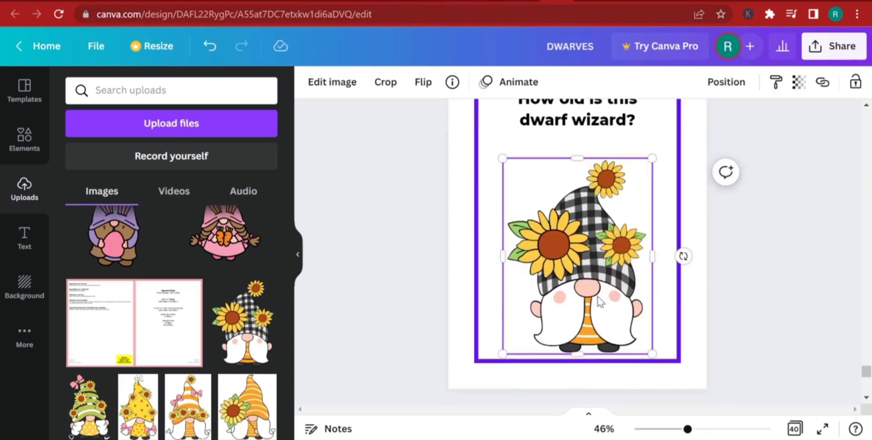
scroll(724, 304, "up", 3)
left_click(747, 318)
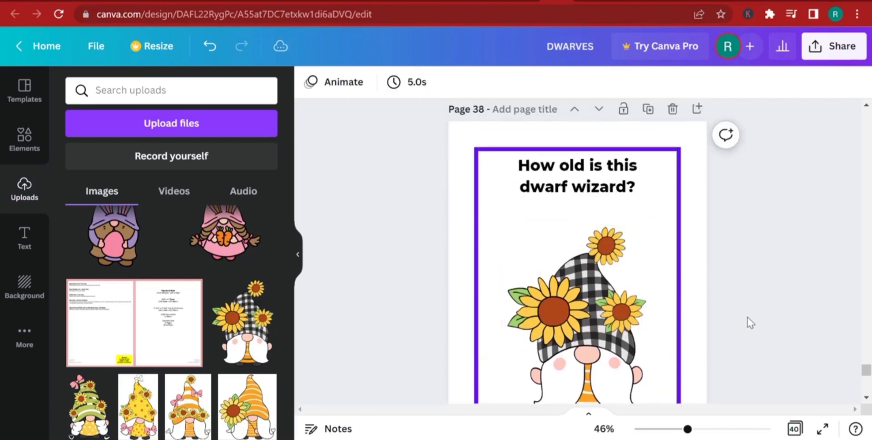
Move page 36's dotted answer line slightly up and place a copy of it beneath page 38's heading
scroll(758, 247, "up", 10)
scroll(726, 259, "up", 5)
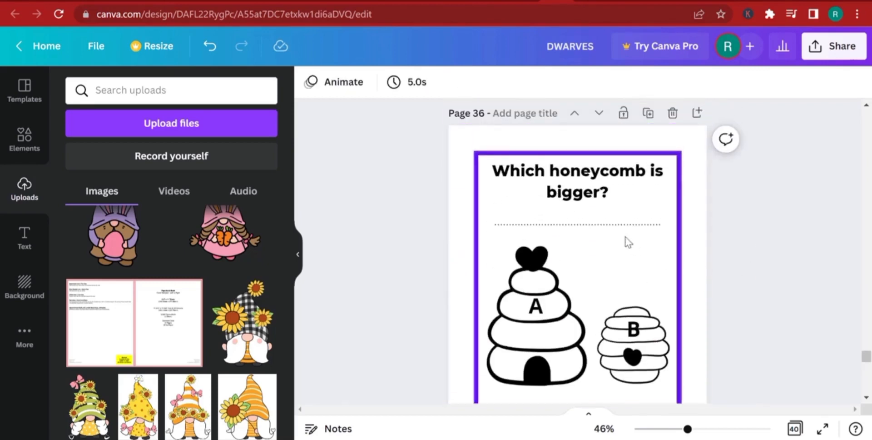
left_click(611, 227)
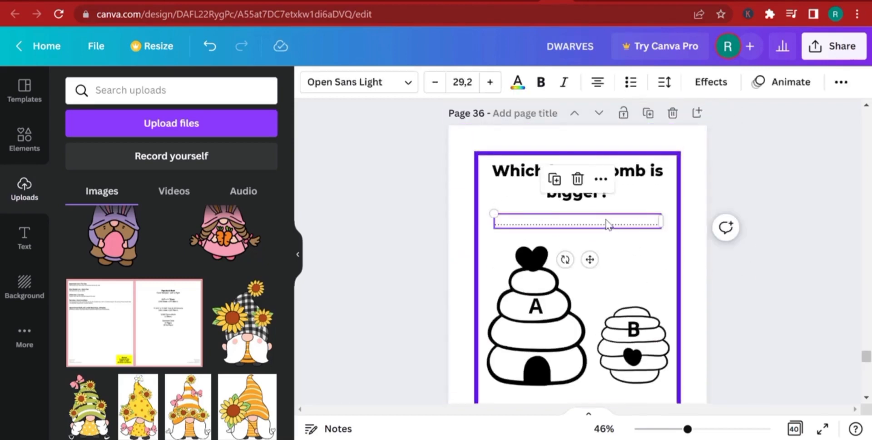
left_click_drag(608, 223, 607, 215)
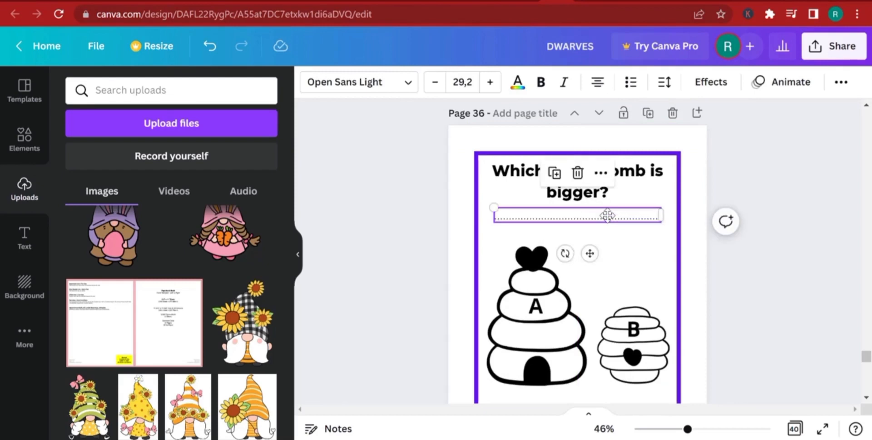
left_click(563, 184)
left_click(566, 205)
left_click(553, 174)
scroll(634, 247, "down", 12)
left_click_drag(635, 222, 625, 282)
scroll(636, 226, "up", 2)
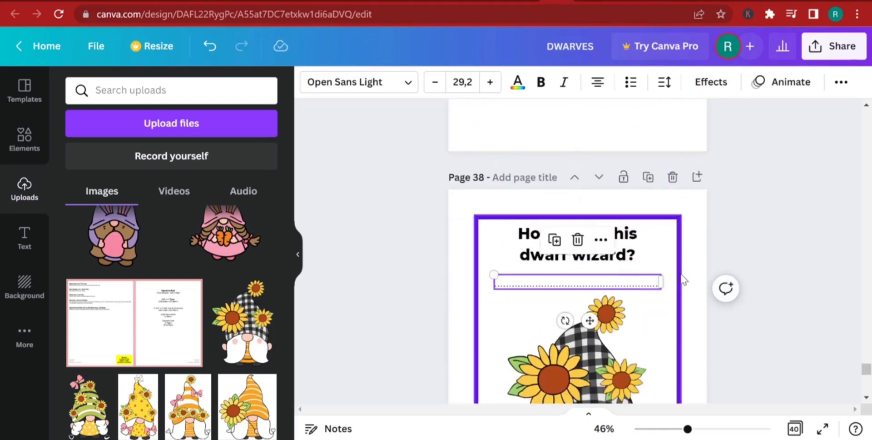
Copy the bold "A" label from page 36's heart-topped beehive onto page 38's gnome
scroll(618, 352, "down", 3)
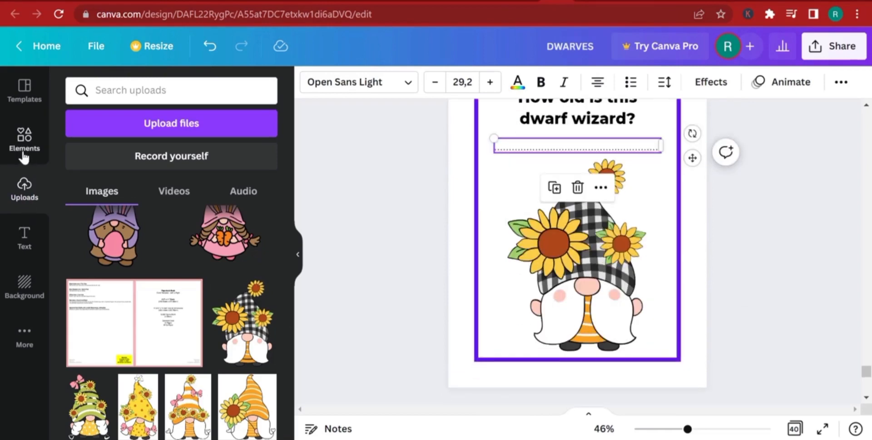
left_click(25, 243)
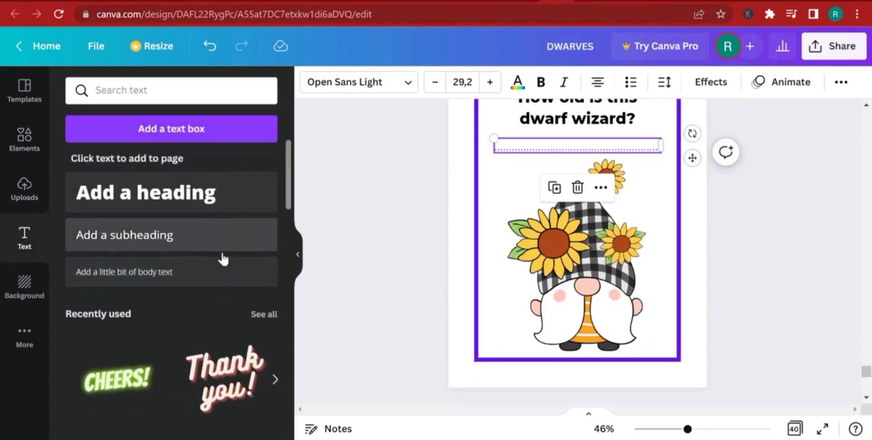
scroll(534, 279, "up", 5)
scroll(531, 282, "up", 5)
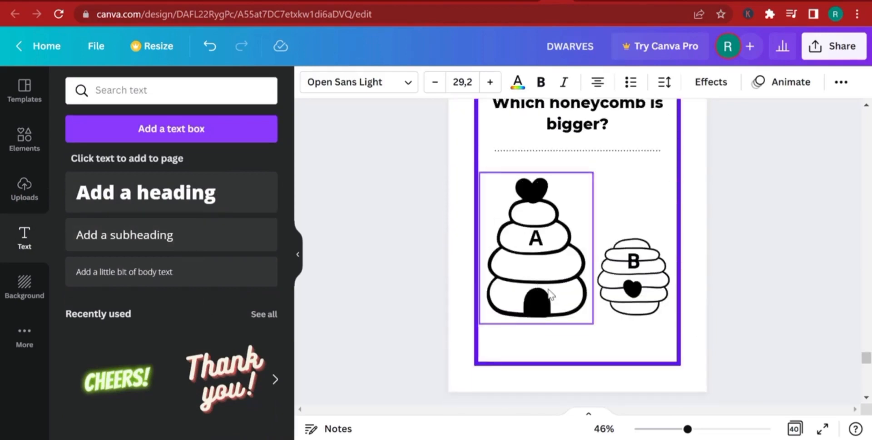
left_click(533, 229)
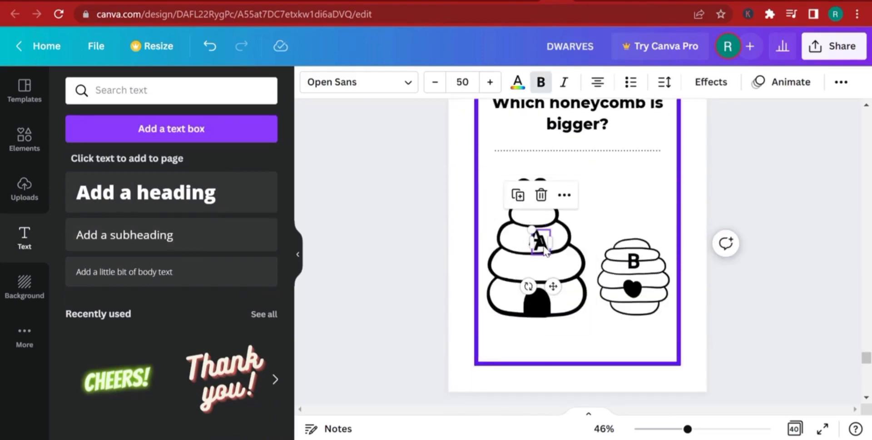
scroll(549, 255, "down", 4)
scroll(567, 294, "down", 3)
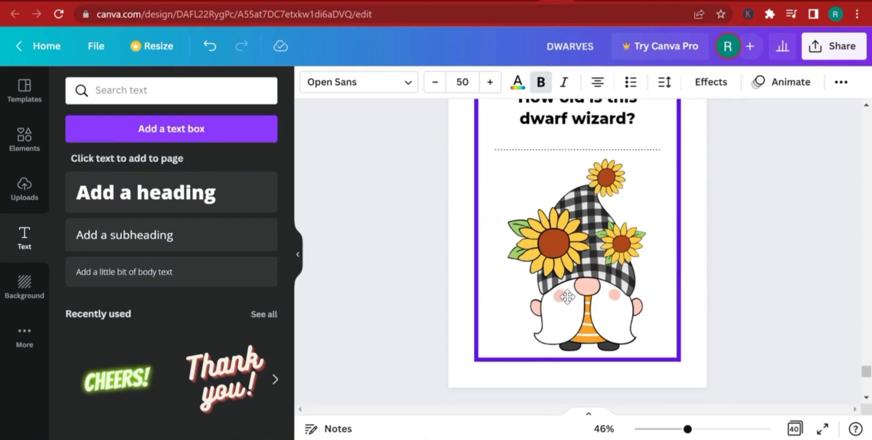
key("ctrl+v")
Replace the pasted label's text with "81 Years old"
double_click(562, 324)
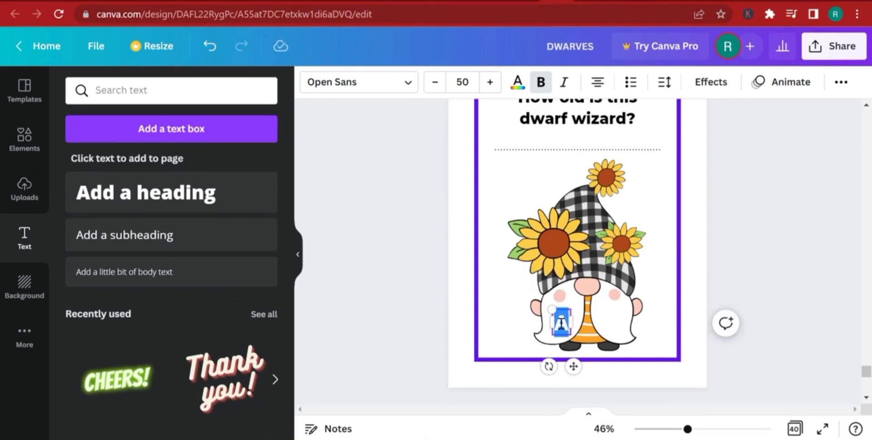
type("81 ")
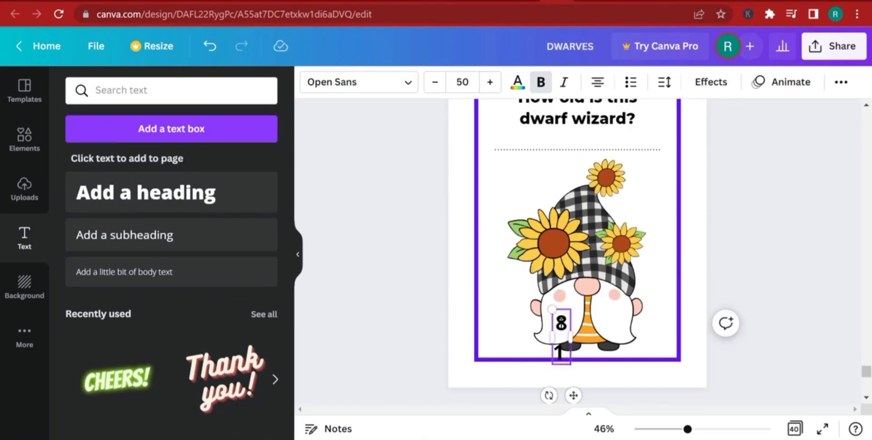
type("YU")
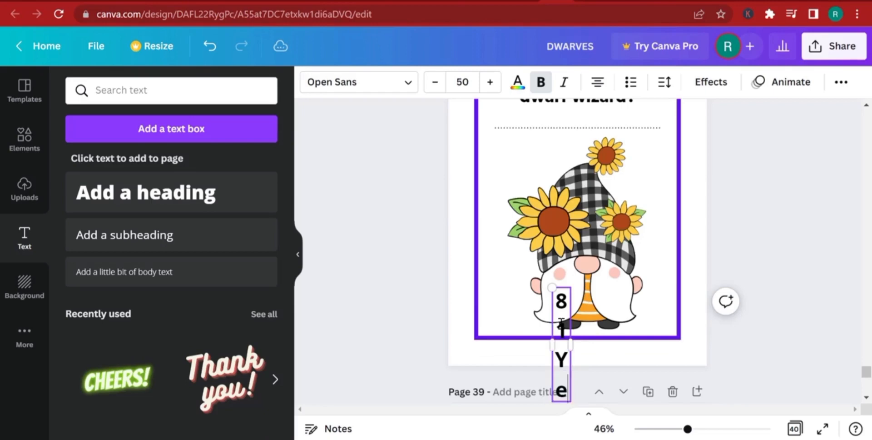
type("ars o")
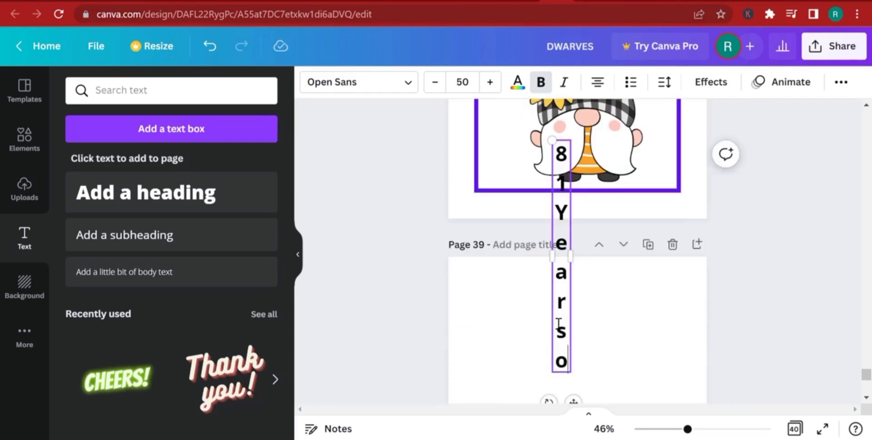
type("fld")
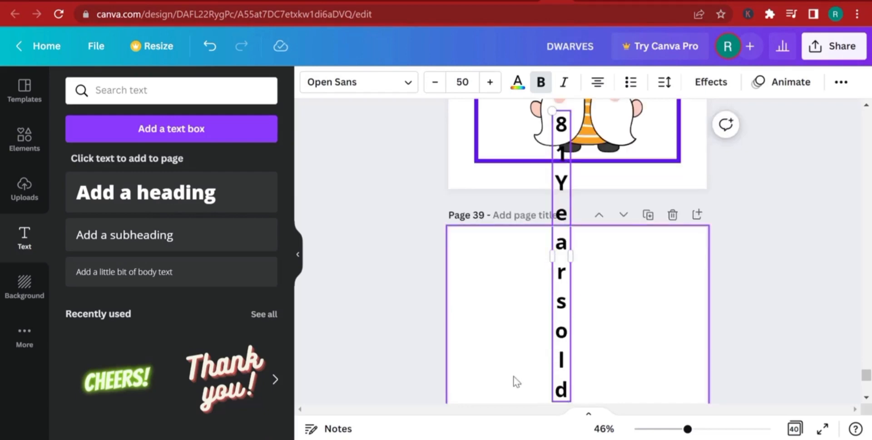
Set the age label's font size to 30 and widen its text box so the text fits on one line
left_click_drag(568, 389, 556, 148)
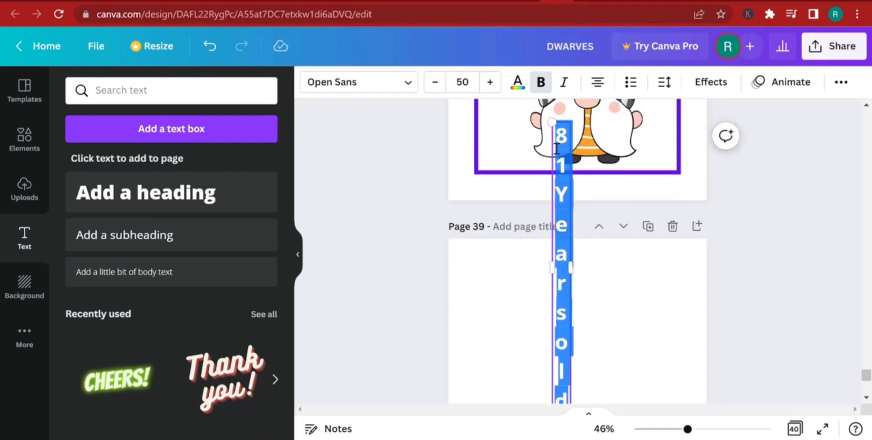
left_click(467, 82)
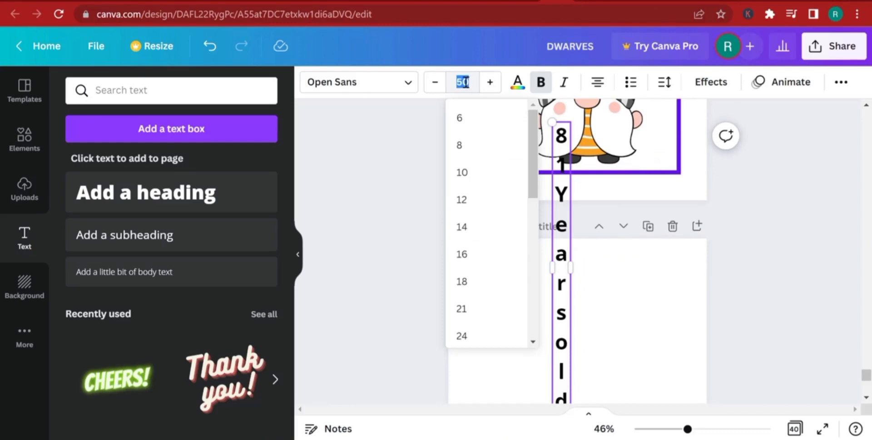
type("30")
key("Return")
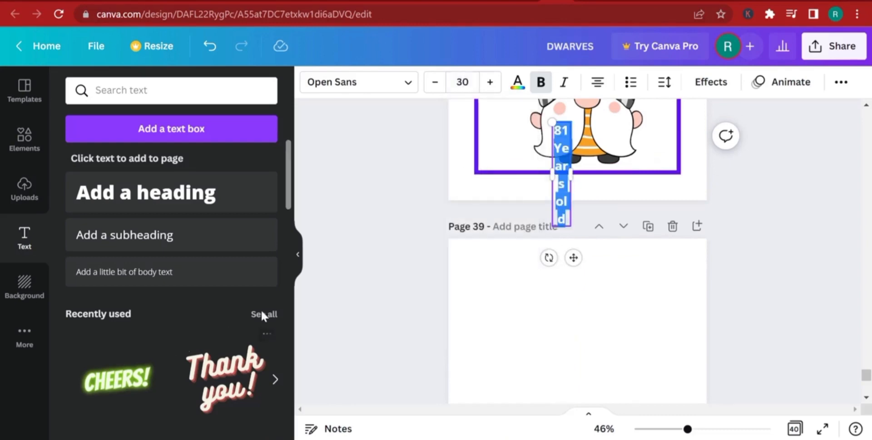
left_click_drag(570, 174, 654, 180)
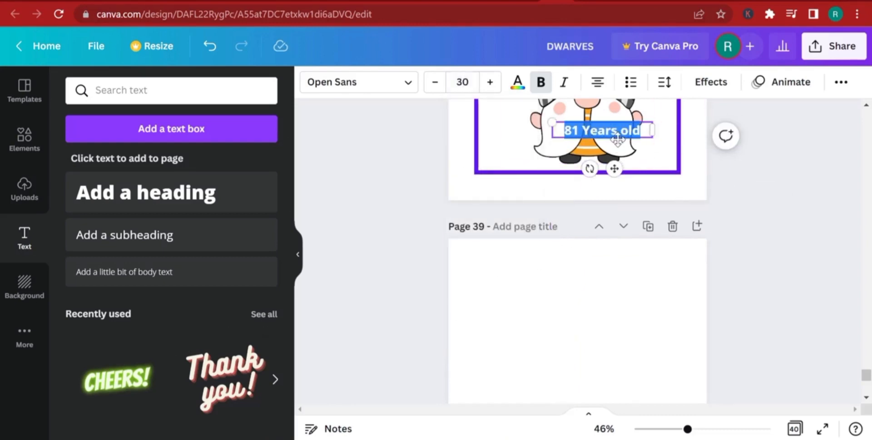
Position the "81 Years old" label across the gnome's beard
left_click(512, 144)
left_click(598, 132)
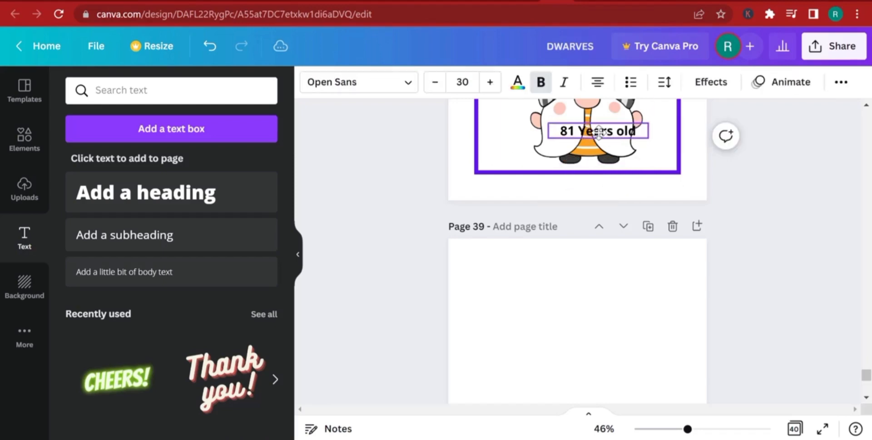
left_click_drag(599, 132, 597, 133)
scroll(668, 200, "up", 3)
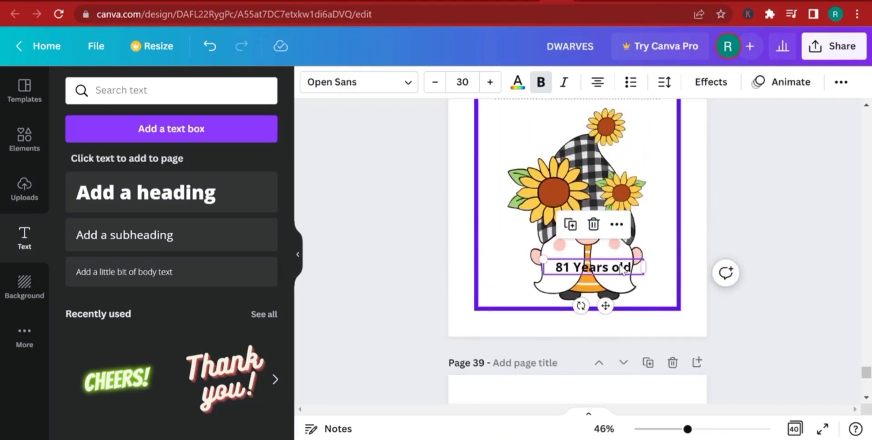
left_click(617, 266)
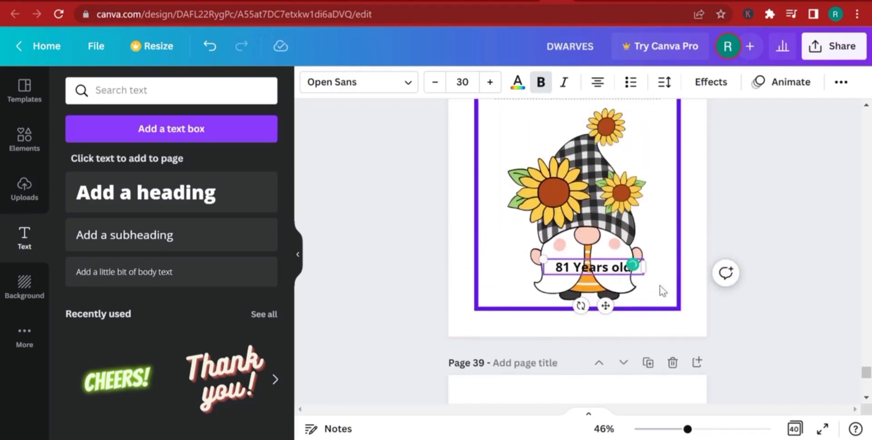
scroll(728, 298, "up", 2)
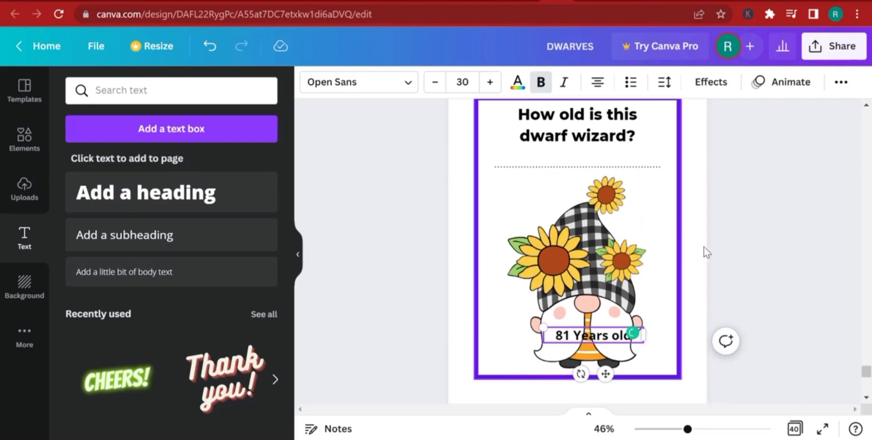
Move the sunflower gnome up slightly on page 38, keeping the age label across its beard
left_click(717, 230)
left_click(572, 229)
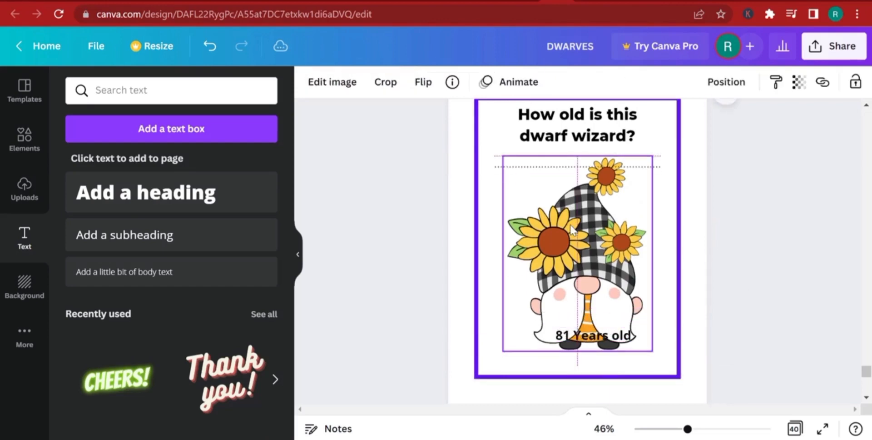
left_click_drag(571, 224, 578, 243)
left_click(603, 346)
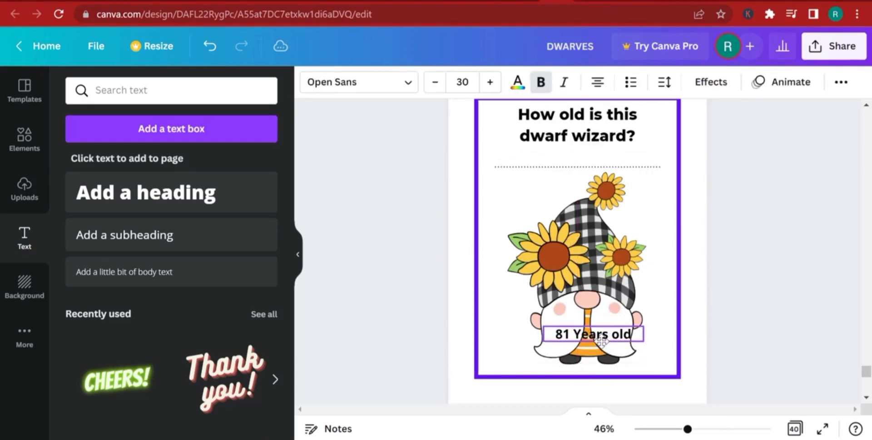
Replace the empty framed last page with a duplicate of page 38, placed after blank page 39
scroll(601, 343, "down", 5)
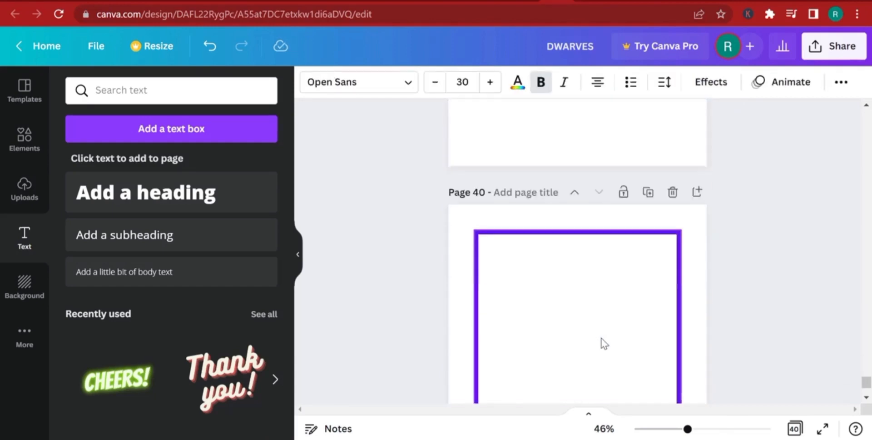
left_click(452, 265)
left_click(452, 265)
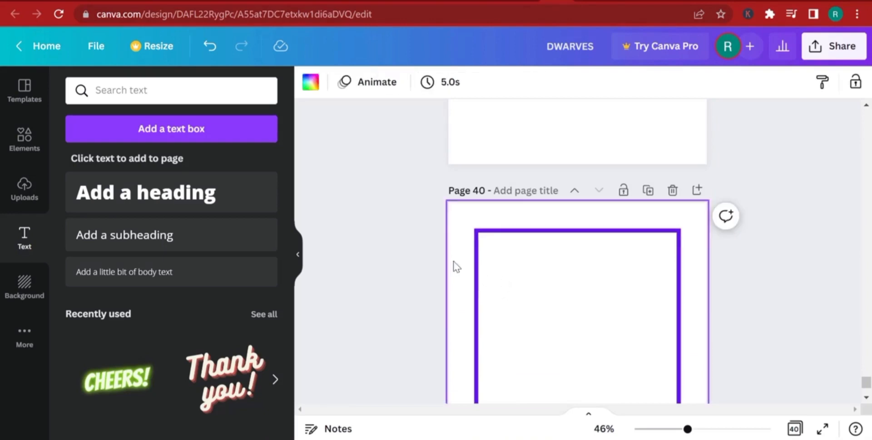
scroll(511, 220, "up", 5)
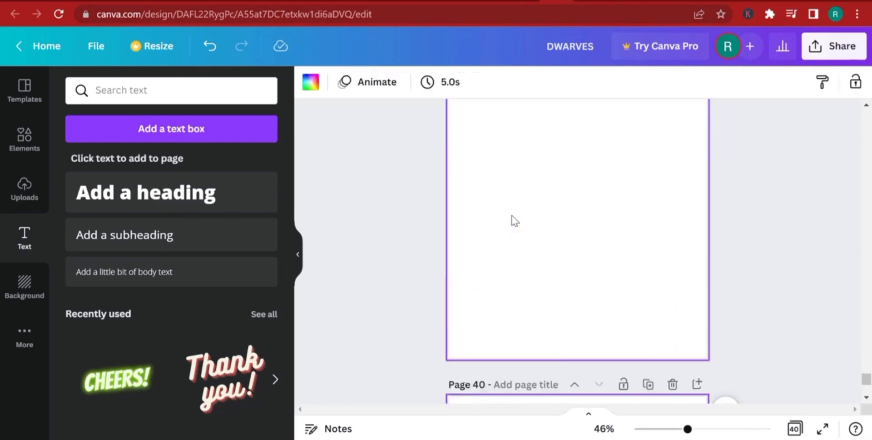
scroll(647, 173, "up", 3)
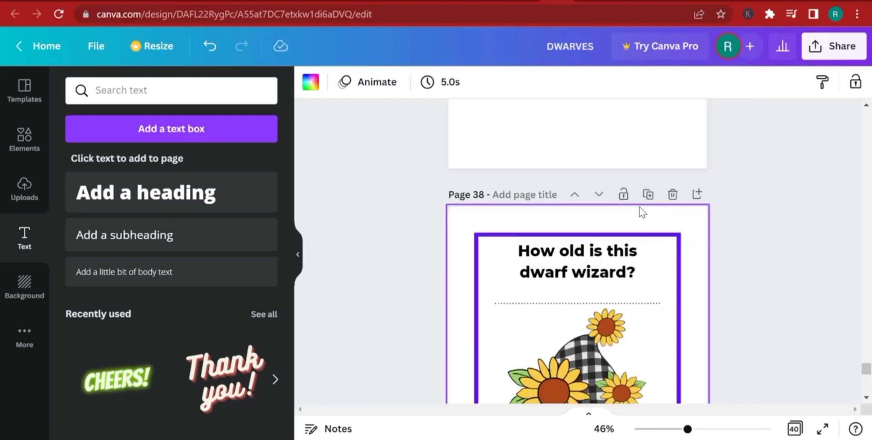
left_click(599, 194)
left_click(599, 195)
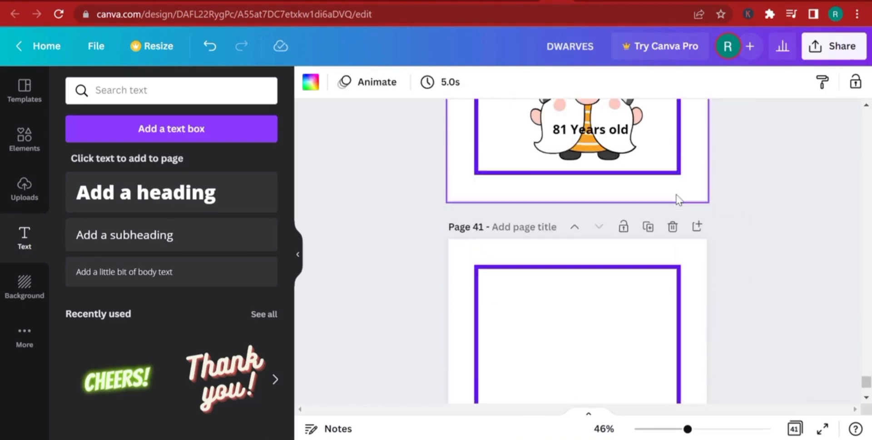
left_click(672, 226)
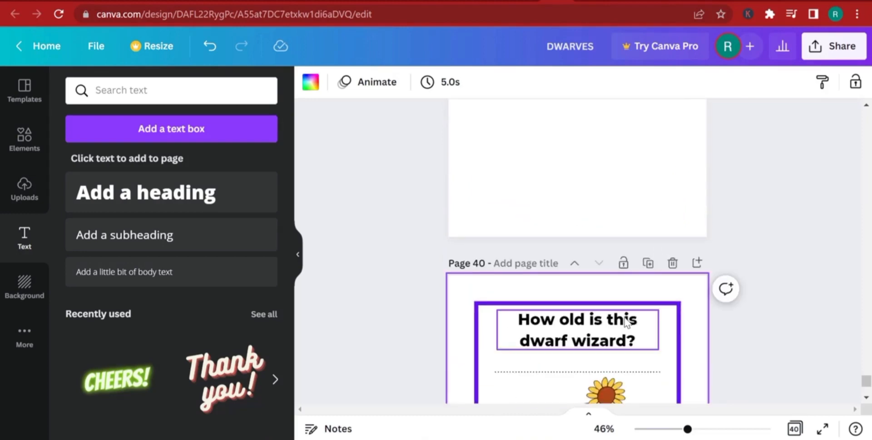
Delete the "81 Years old" label from the gnome on page 40
scroll(589, 387, "down", 2)
left_click(604, 336)
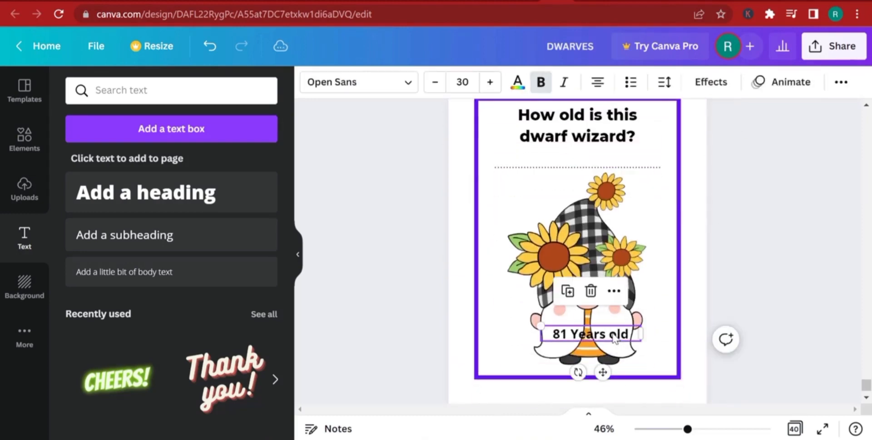
key("Delete")
Replace page 40's heading text with "What color is the dwarf wizard's beard?"
scroll(606, 339, "up", 3)
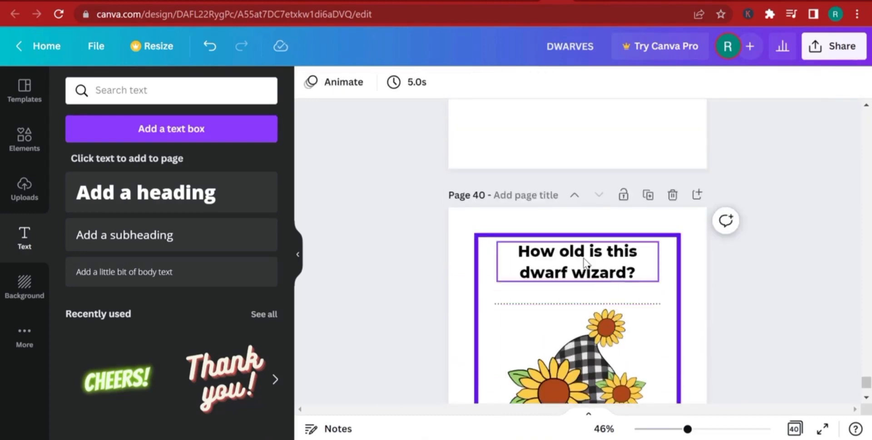
left_click(587, 266)
left_click_drag(589, 255, 592, 250)
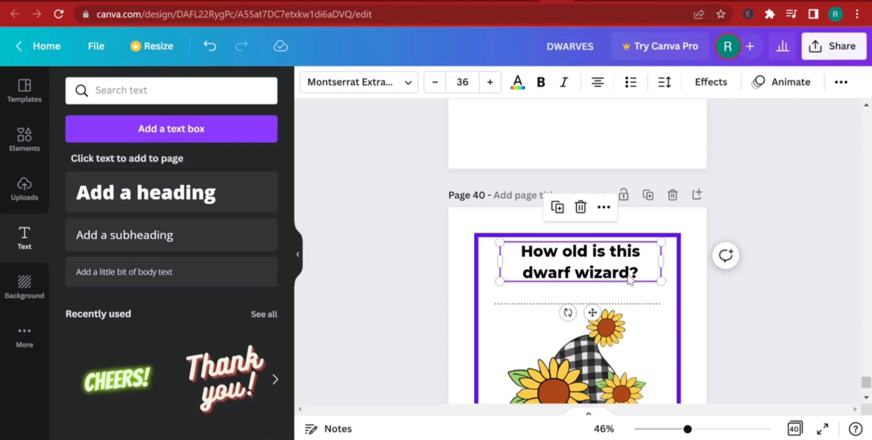
double_click(621, 253)
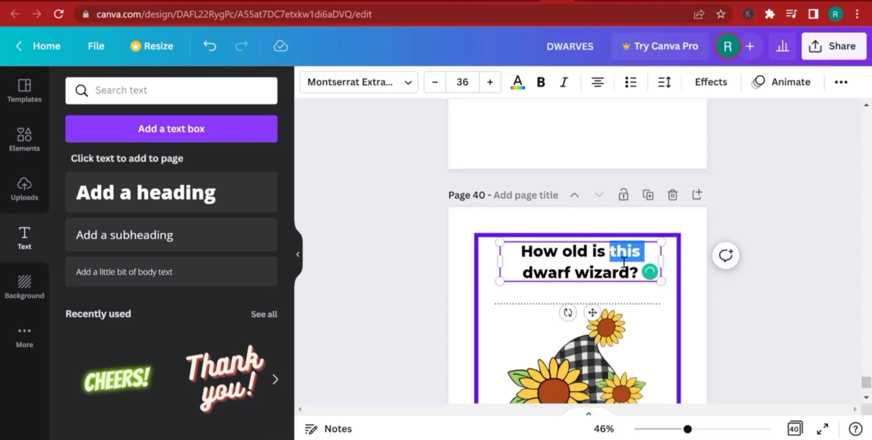
key("BackSpace")
key("BackSpace")
key("BackSpace")
key("BackSpace")
key("BackSpace")
key("BackSpace")
key("BackSpace")
key("BackSpace")
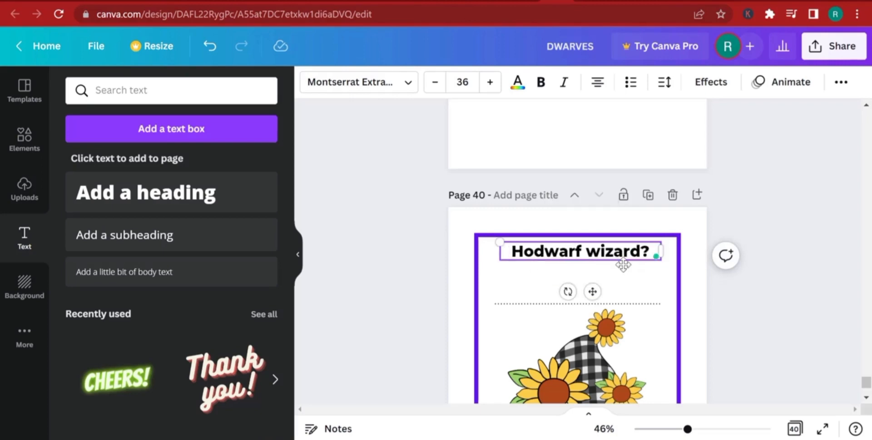
type("W")
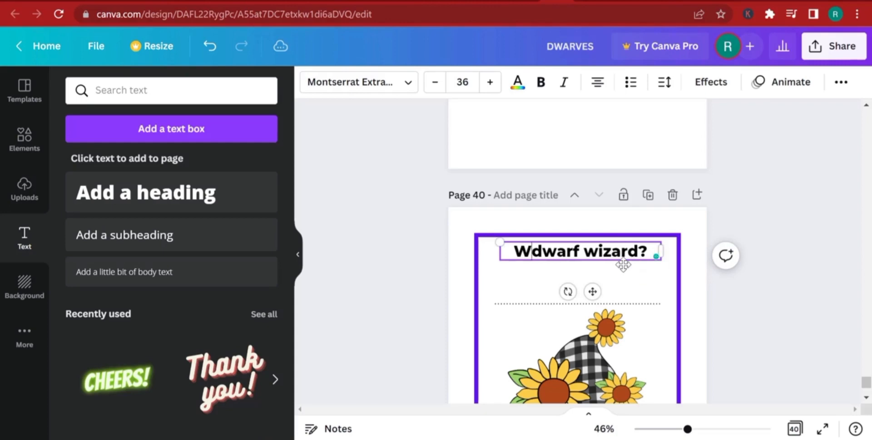
type("hat color is the dwarf wizard's ")
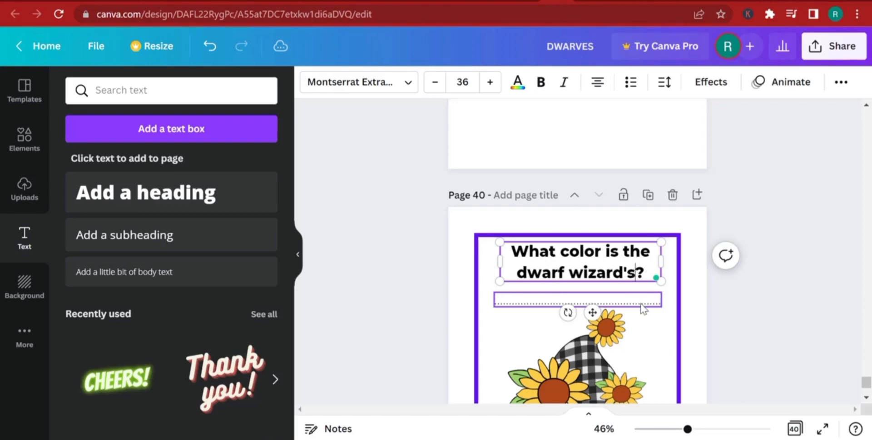
type("beard")
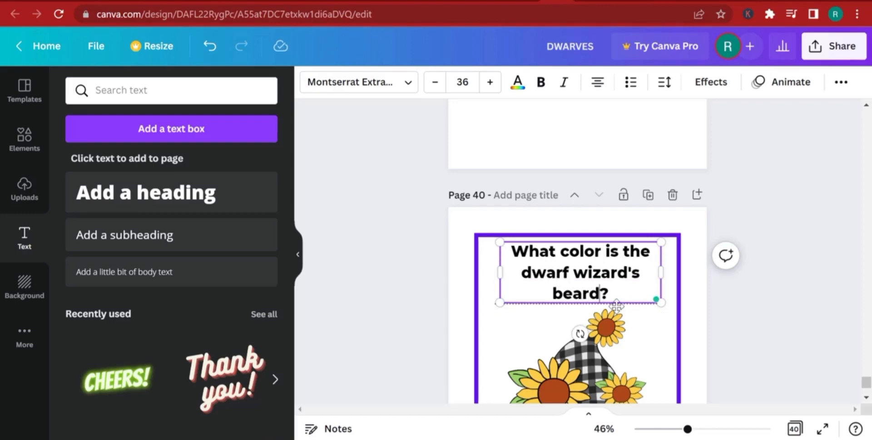
Widen and recentre page 40's heading so it fits on two lines, and move the dotted answer line up slightly beneath it
left_click_drag(661, 273, 685, 277)
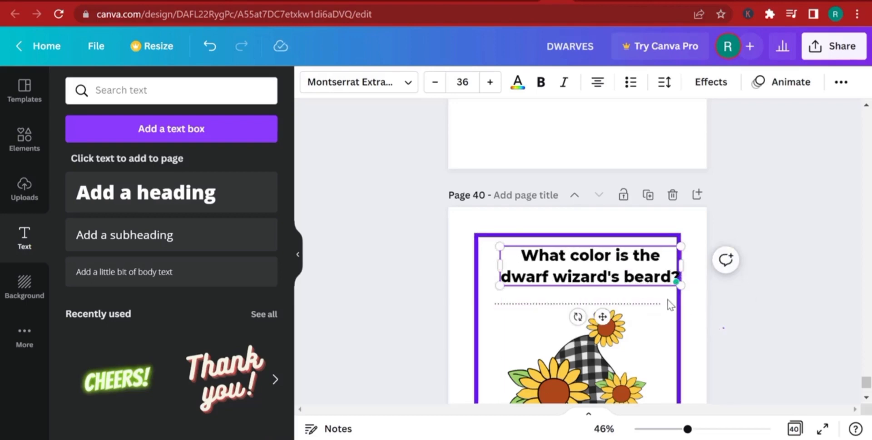
left_click_drag(616, 271, 603, 271)
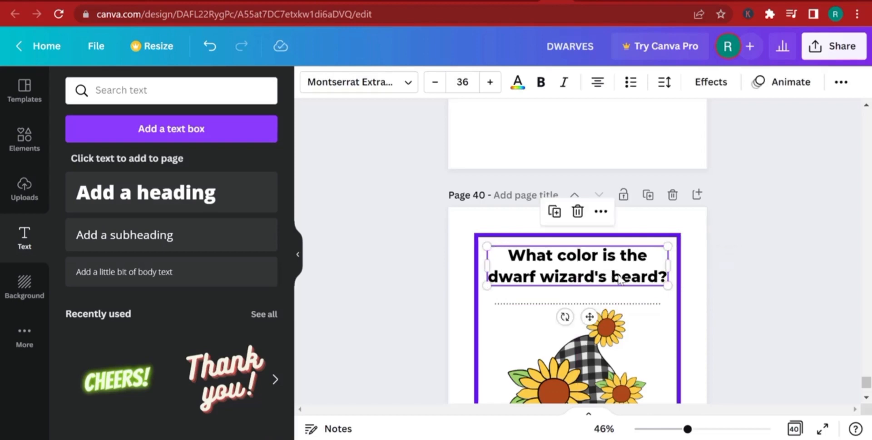
scroll(720, 305, "down", 3)
left_click(658, 168)
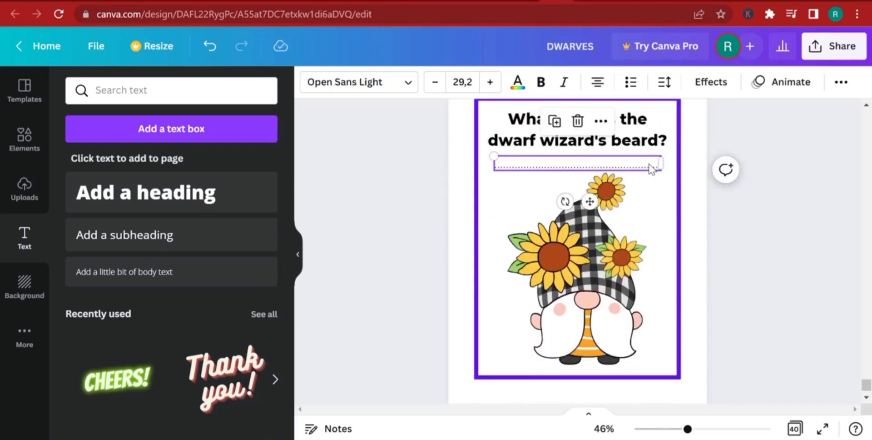
left_click_drag(650, 167, 648, 160)
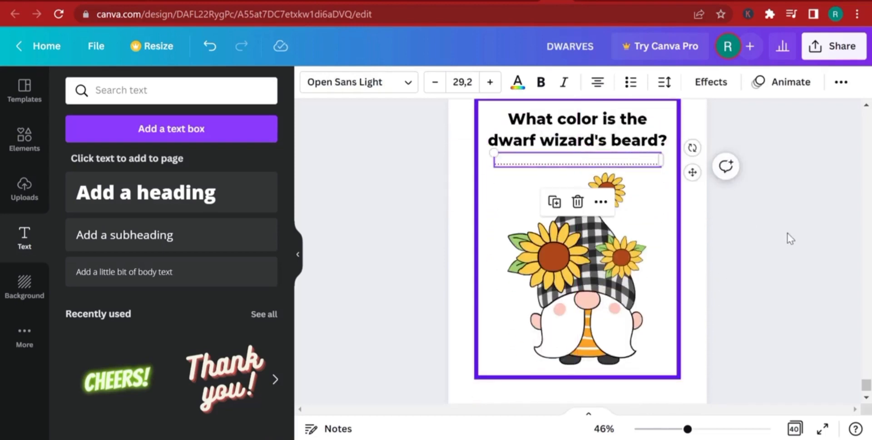
left_click(773, 241)
Delete the purple frame from the "DWARVES COLORING BOOK" cover on page 1
scroll(649, 285, "down", 2)
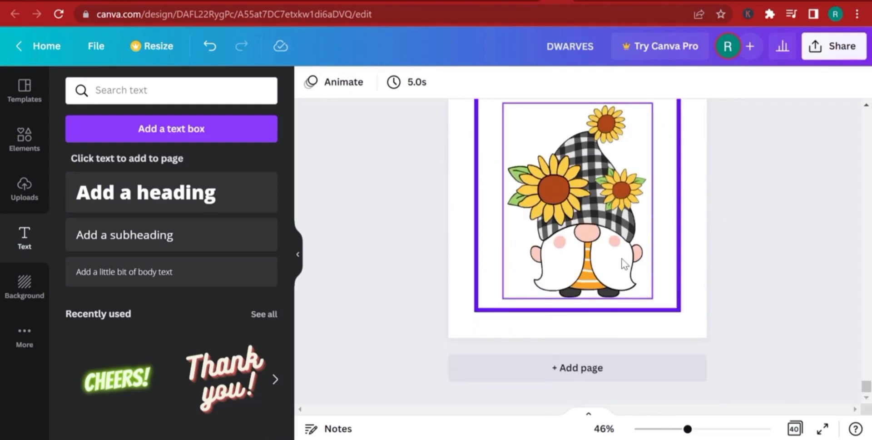
scroll(722, 282, "up", 15)
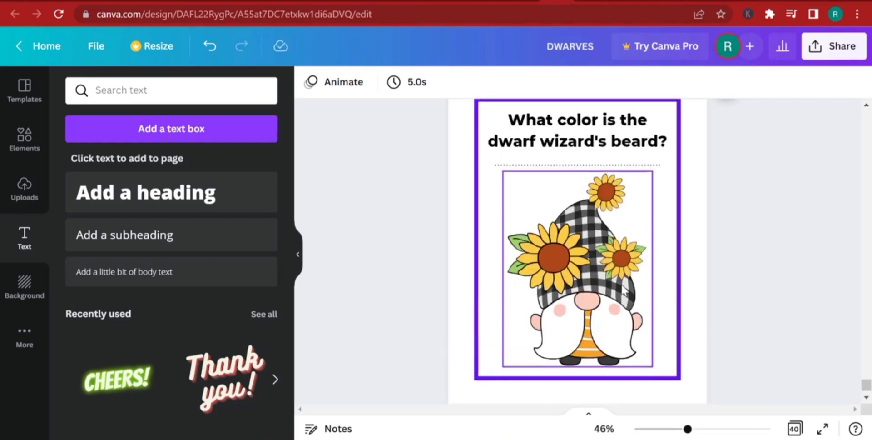
scroll(728, 282, "up", 12)
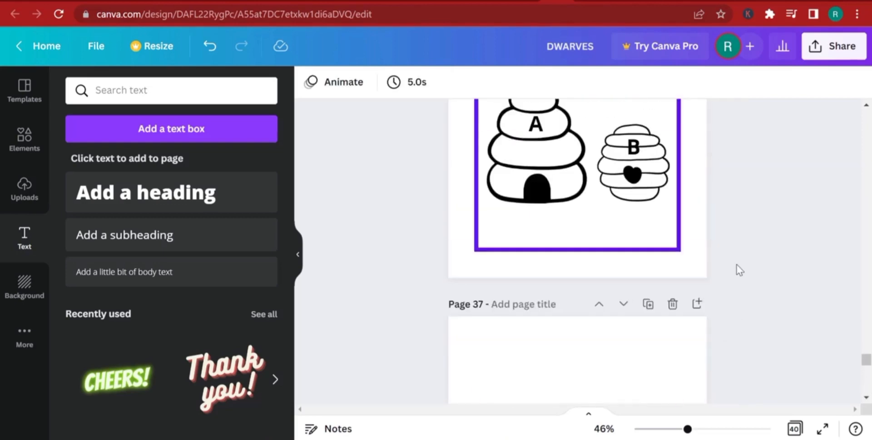
scroll(762, 212, "up", 5)
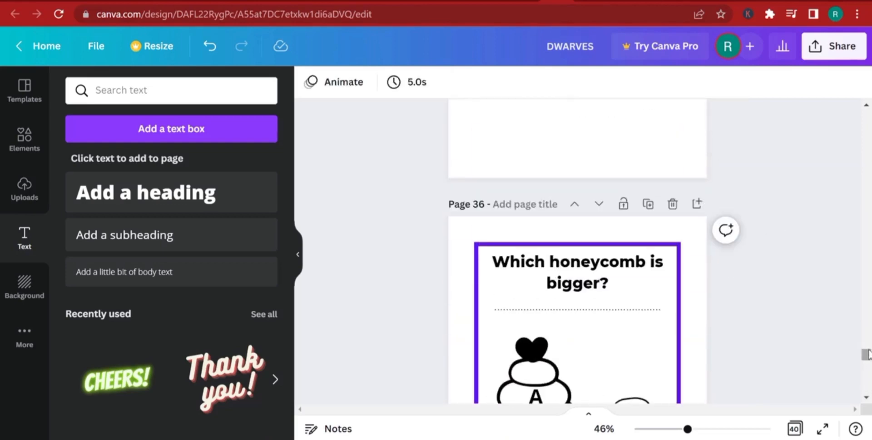
scroll(867, 354, "up", 5)
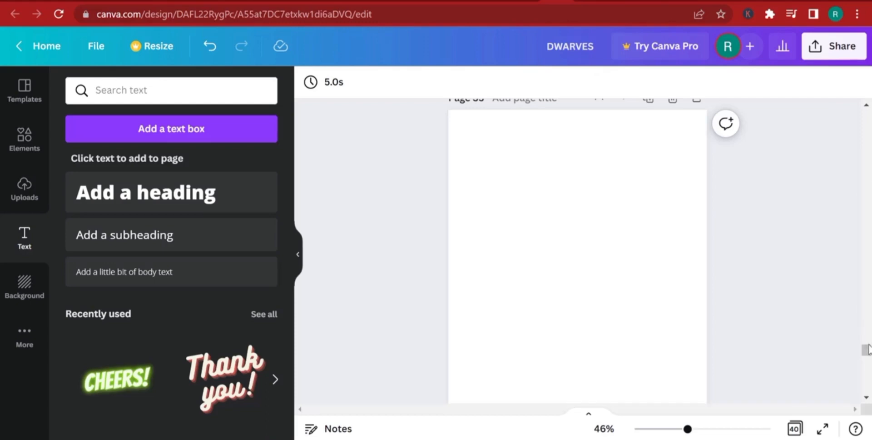
left_click_drag(868, 349, 868, 116)
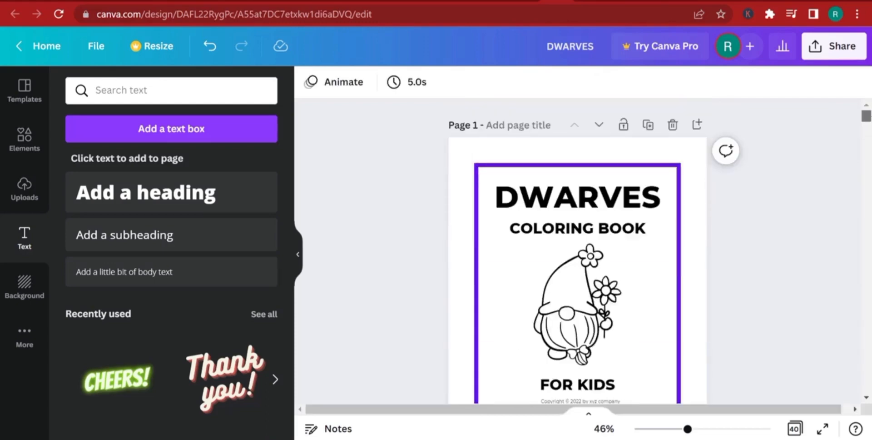
left_click(676, 208)
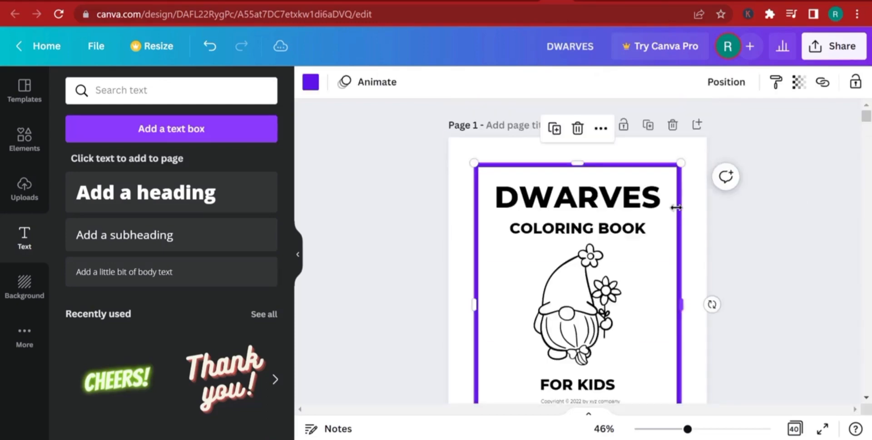
left_click(699, 217)
Delete the purple frames around "Color the lovely Bee" on page 2 and "Color the Flower in rose" on page 4
scroll(576, 241, "down", 7)
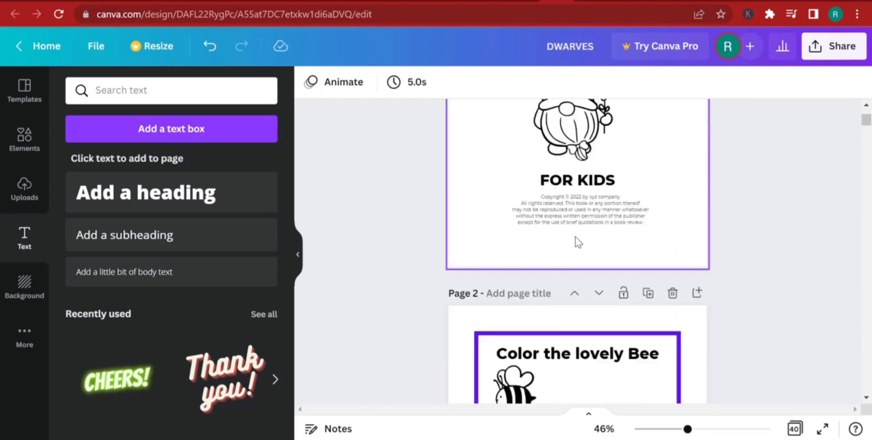
left_click(680, 258)
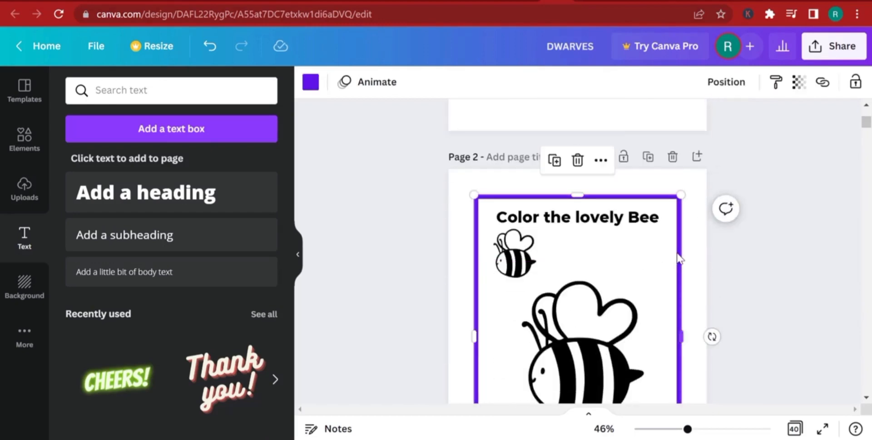
key("Delete")
scroll(680, 259, "down", 12)
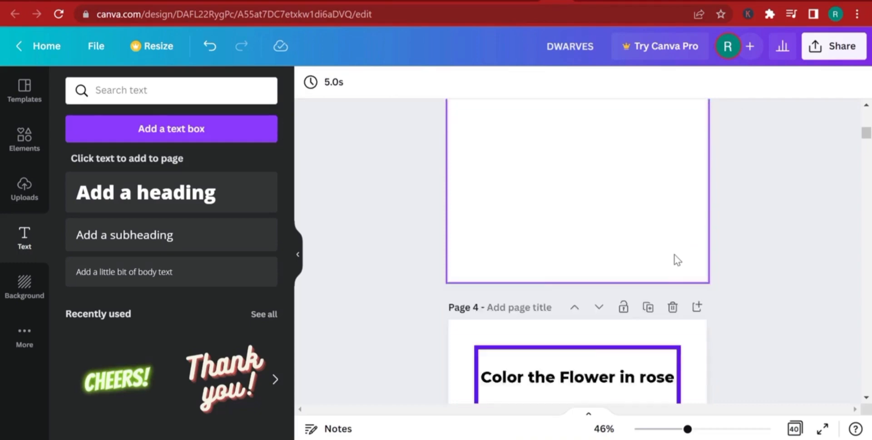
left_click(680, 258)
key("Delete")
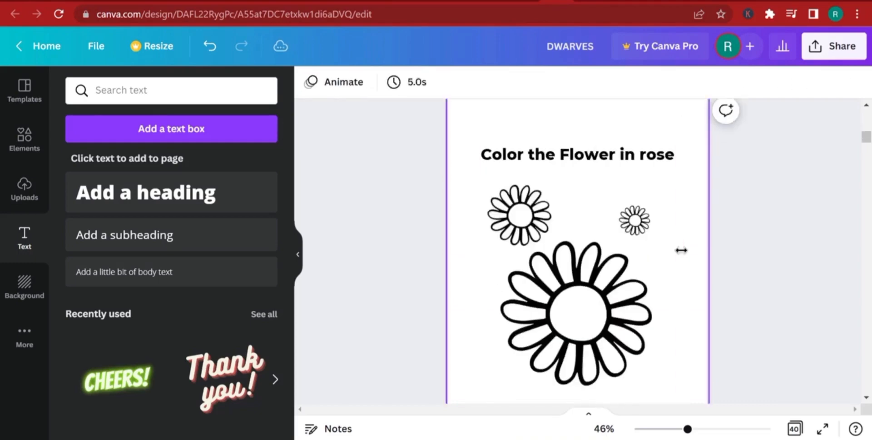
Delete the purple frames from the even-numbered coloring pages, page 6 through page 18
scroll(686, 263, "down", 6)
scroll(686, 268, "down", 6)
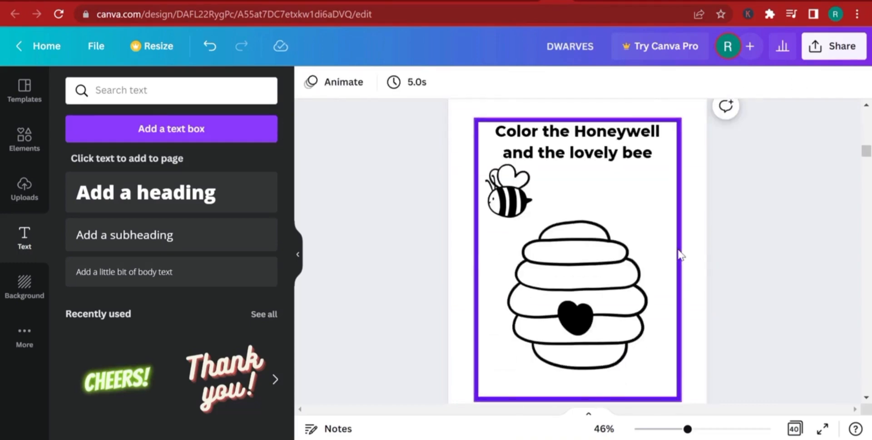
scroll(679, 255, "down", 10)
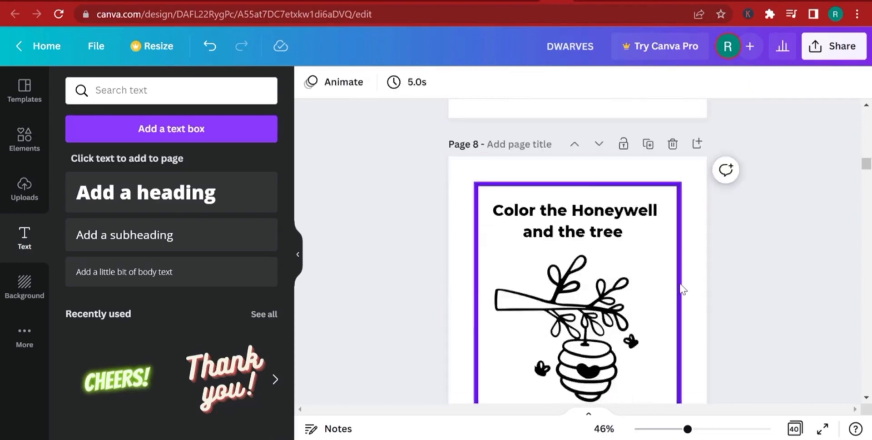
scroll(684, 289, "down", 10)
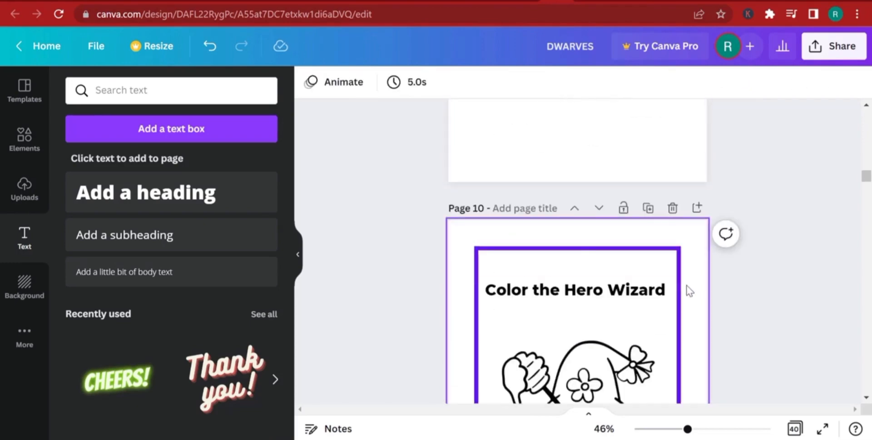
scroll(681, 293, "down", 10)
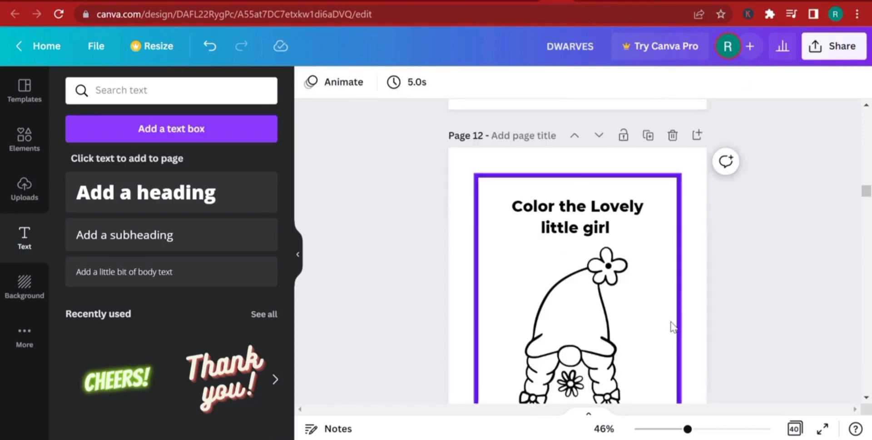
scroll(679, 300, "down", 10)
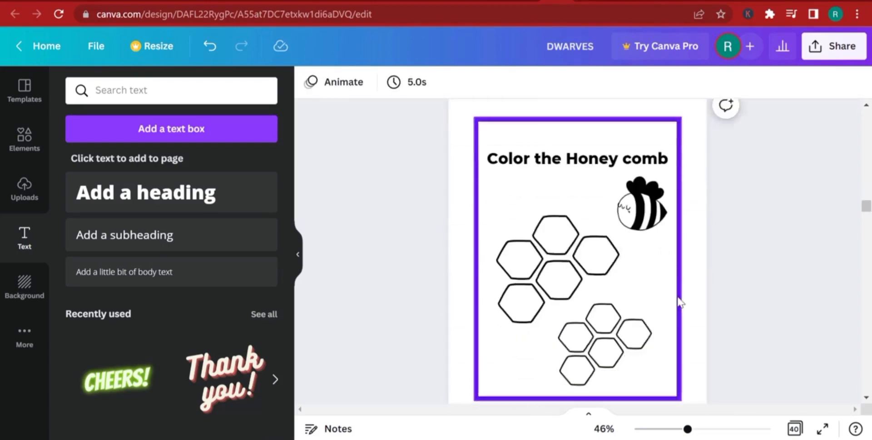
scroll(682, 279, "down", 10)
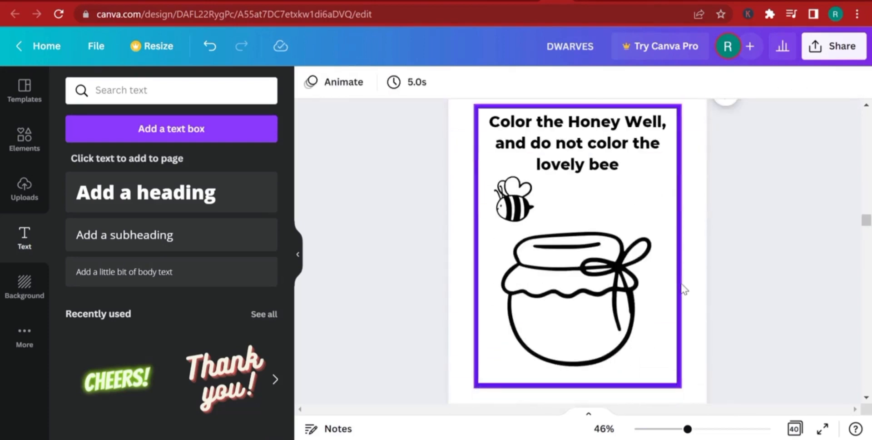
scroll(681, 277, "down", 10)
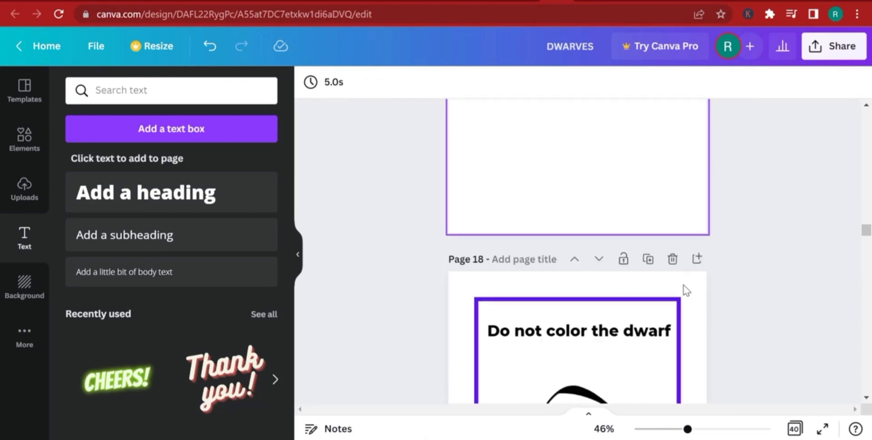
scroll(685, 300, "down", 10)
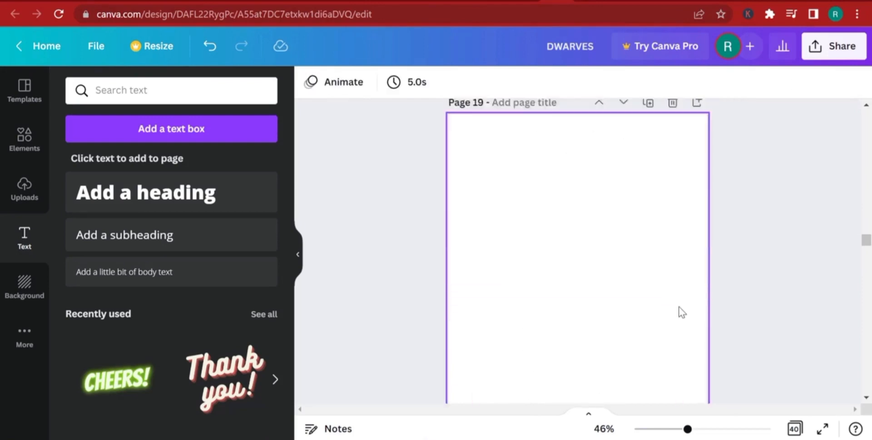
Delete the purple frames from the remaining even-numbered pages, page 20 through page 40
scroll(682, 304, "down", 10)
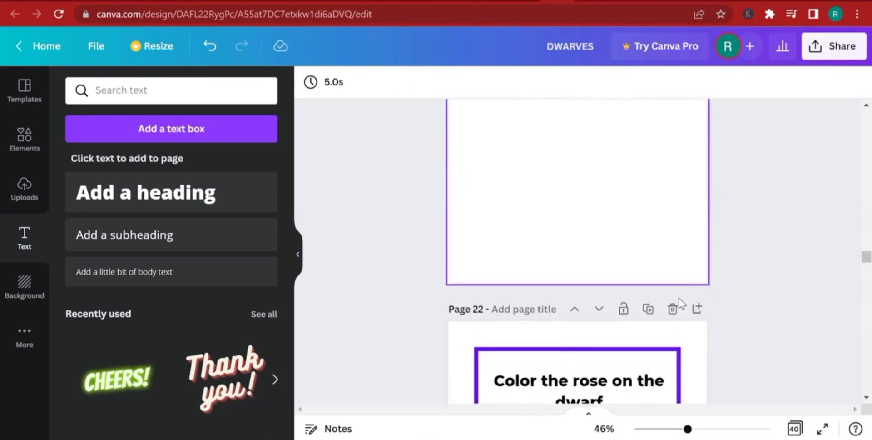
scroll(682, 287, "down", 15)
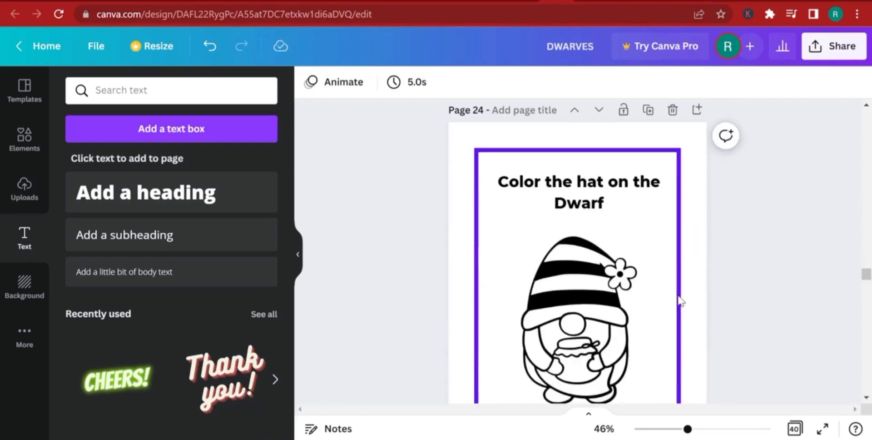
scroll(681, 301, "down", 10)
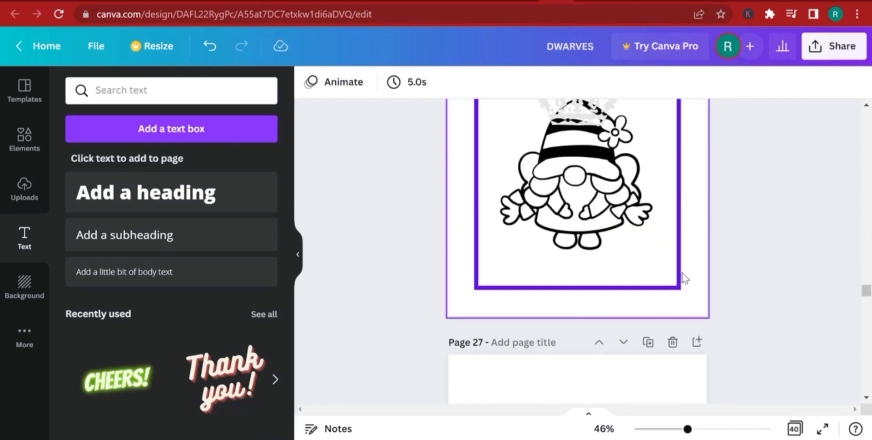
scroll(677, 285, "down", 6)
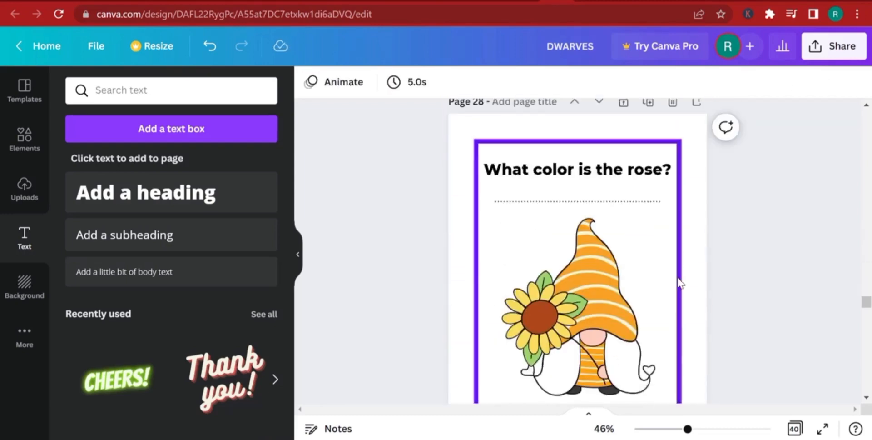
scroll(679, 284, "down", 10)
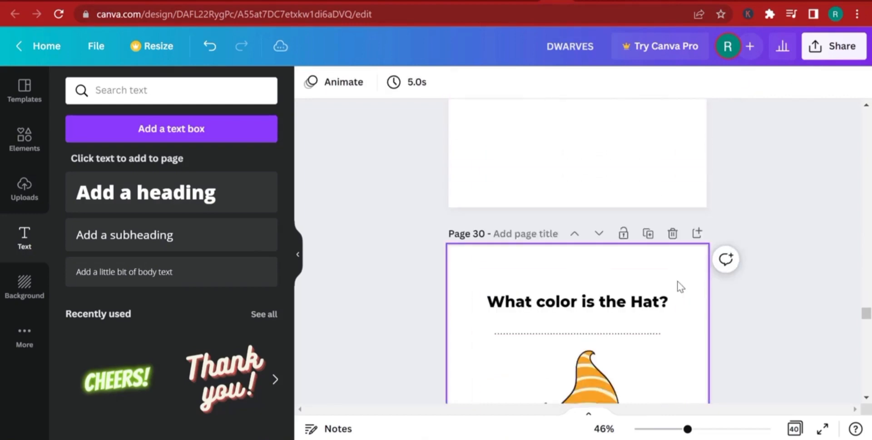
scroll(680, 286, "down", 15)
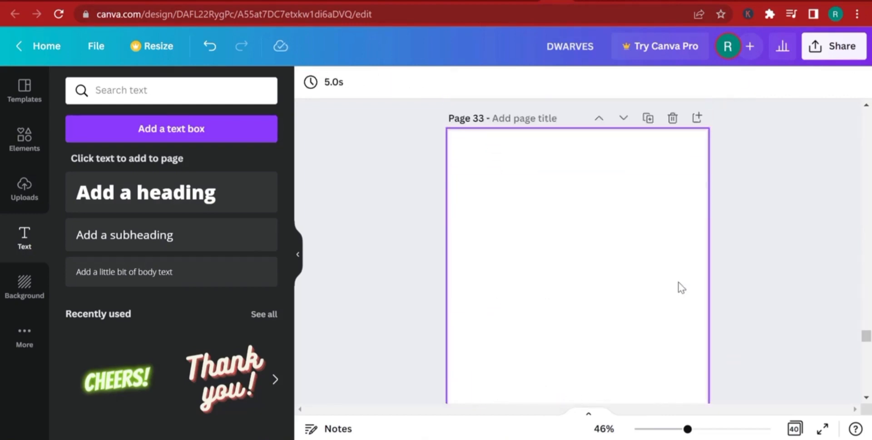
scroll(681, 287, "down", 15)
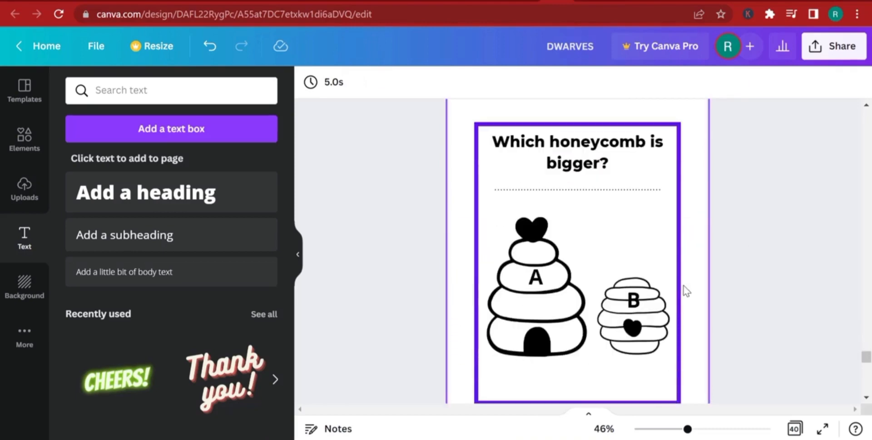
scroll(682, 286, "down", 15)
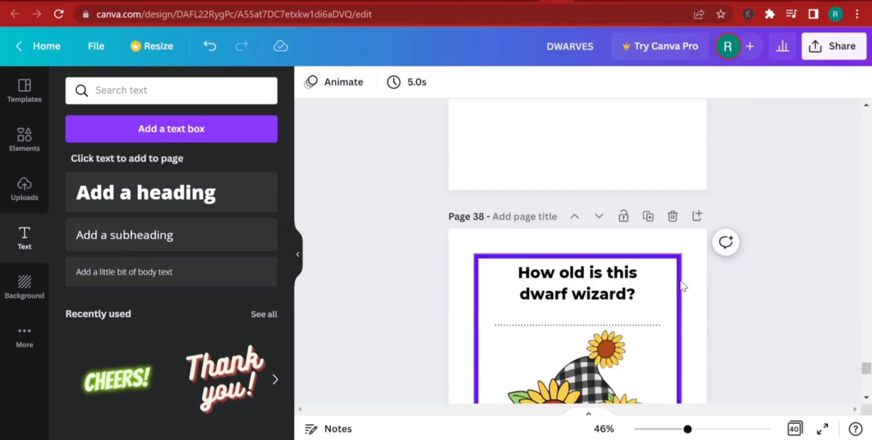
scroll(683, 286, "down", 12)
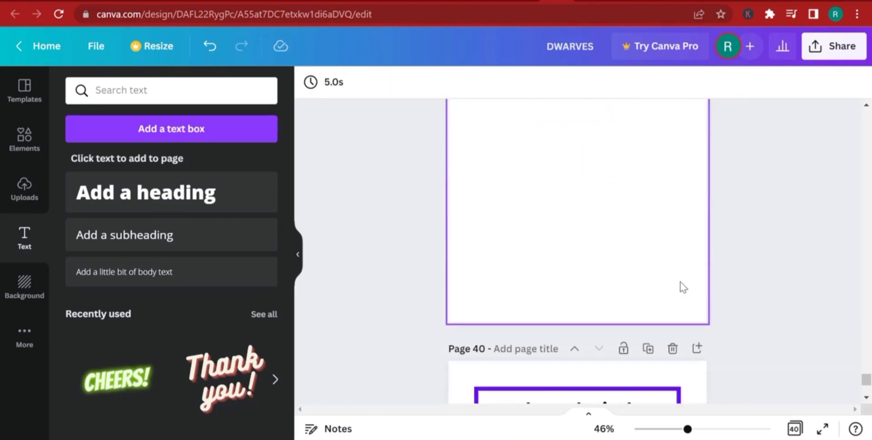
scroll(683, 287, "down", 5)
left_click(676, 275)
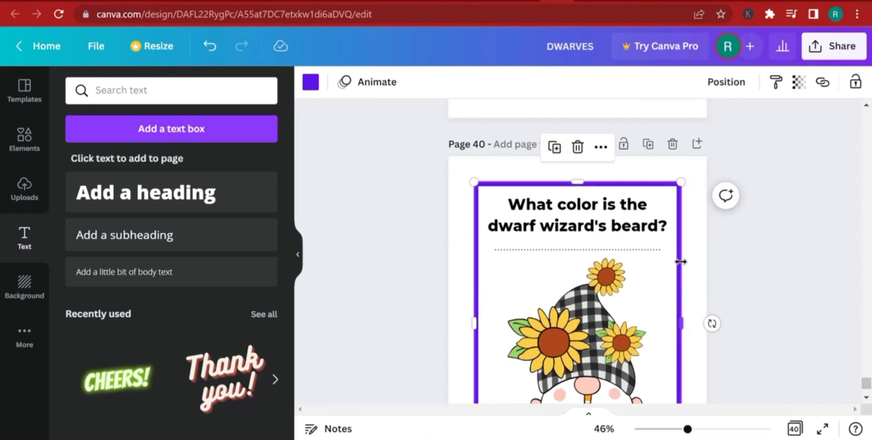
left_click(716, 275)
scroll(745, 249, "up", 10)
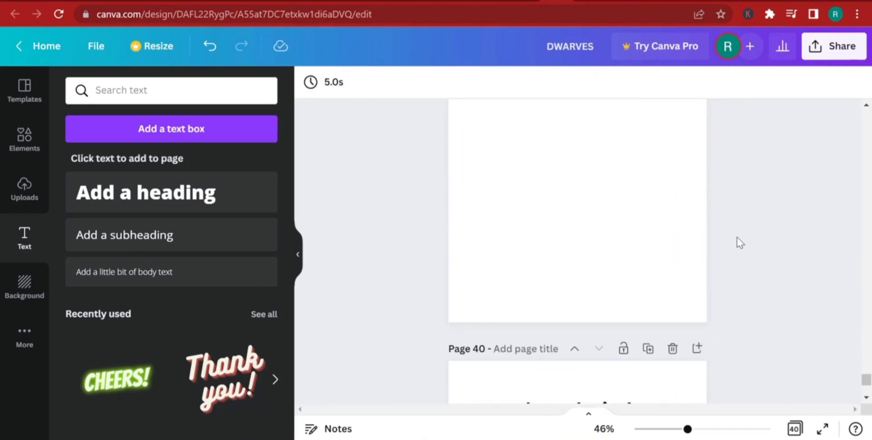
scroll(746, 234, "up", 20)
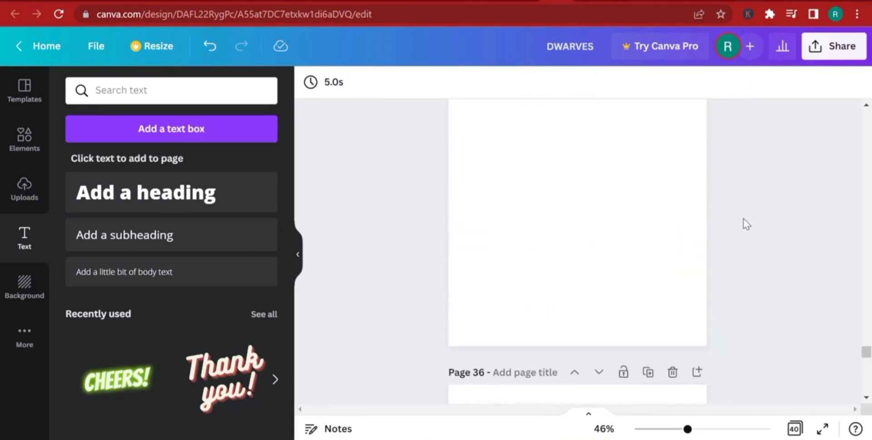
scroll(742, 219, "up", 20)
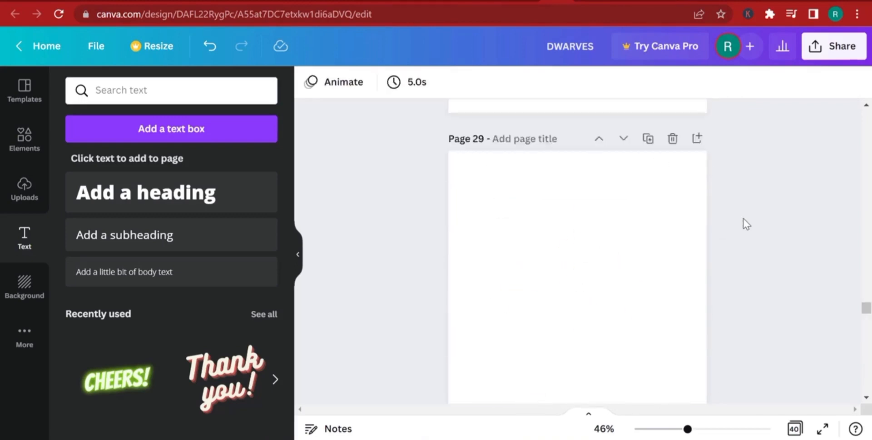
Download all pages of the DWARVES design as a PDF Print file
left_click(836, 47)
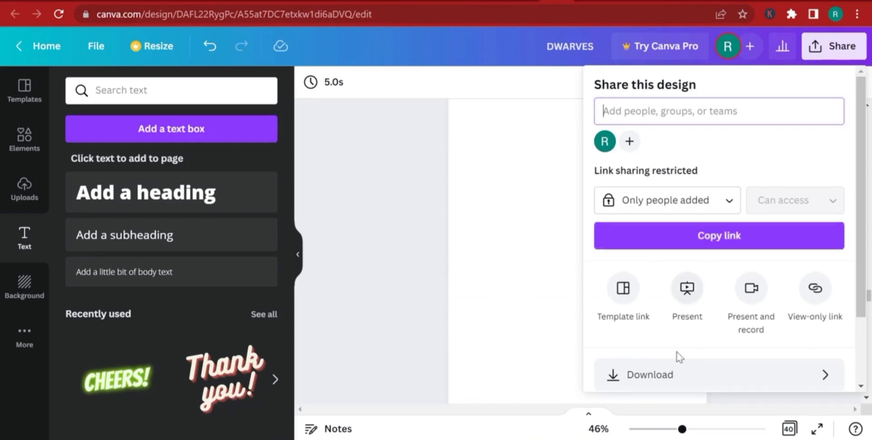
left_click(663, 376)
left_click(650, 155)
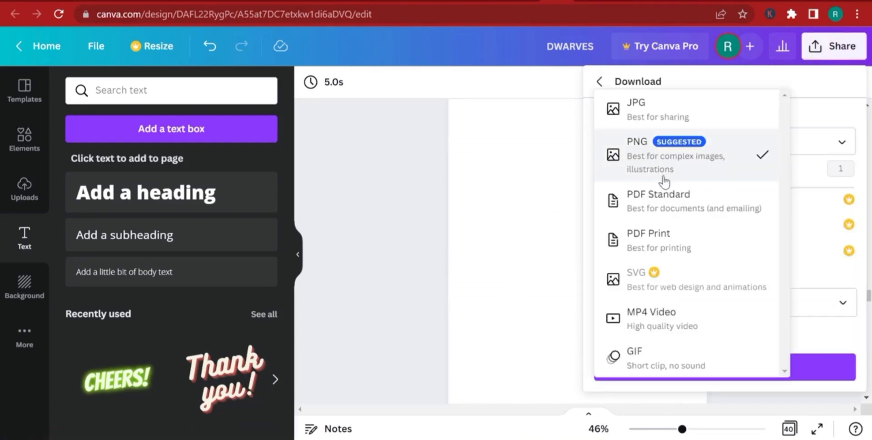
left_click(660, 247)
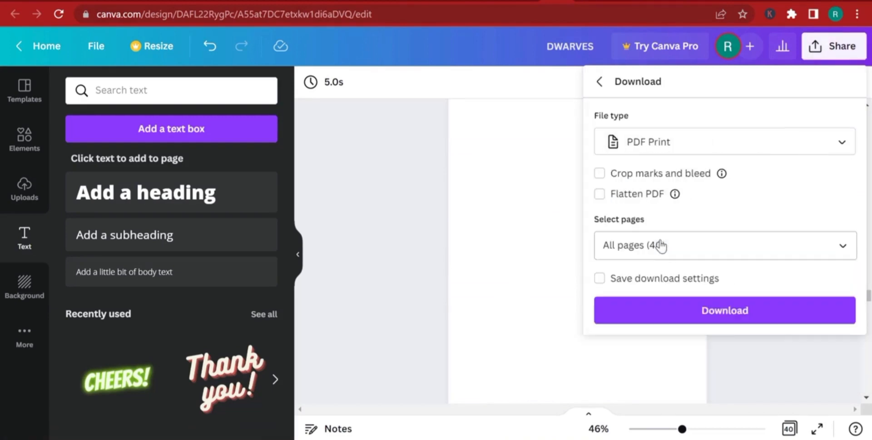
left_click(707, 318)
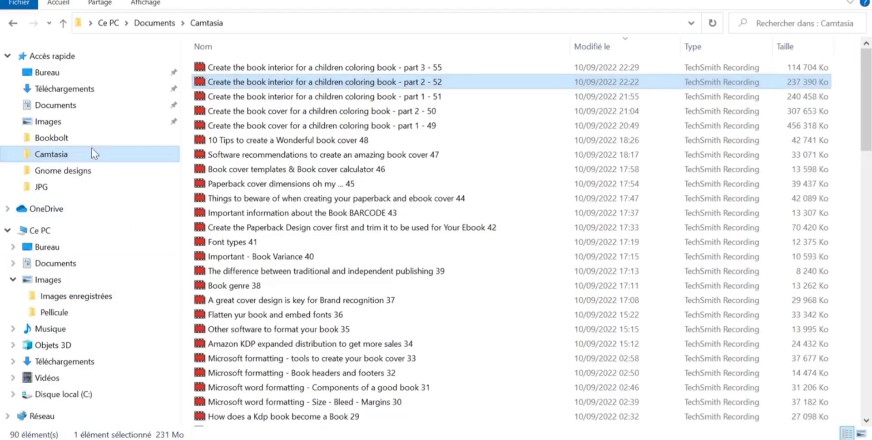
Switch to File Explorer and open the Téléchargements folder containing the downloaded DWARVES (1) PDF
left_click(85, 90)
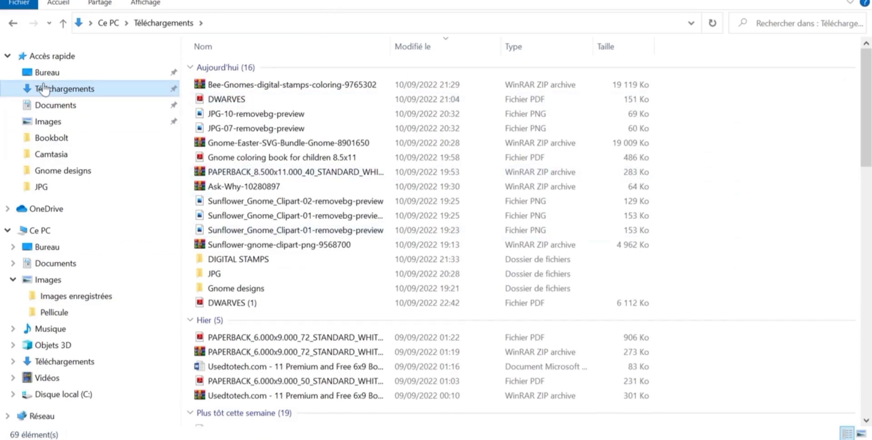
left_click(12, 24)
left_click(33, 24)
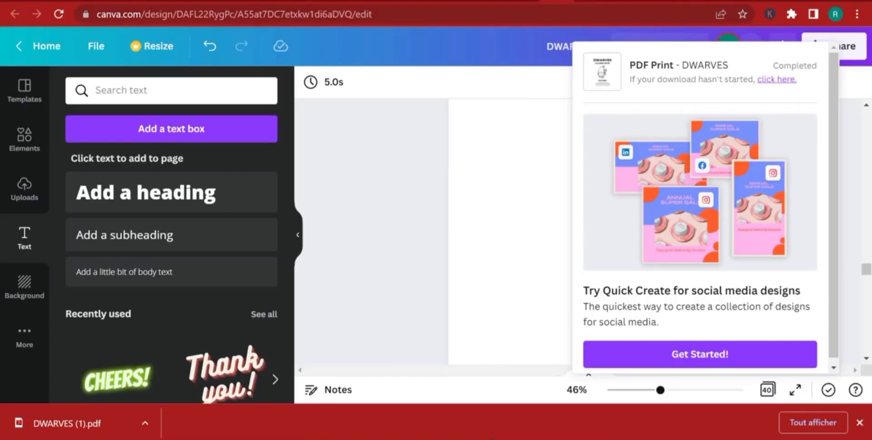
scroll(487, 339, "down", 1)
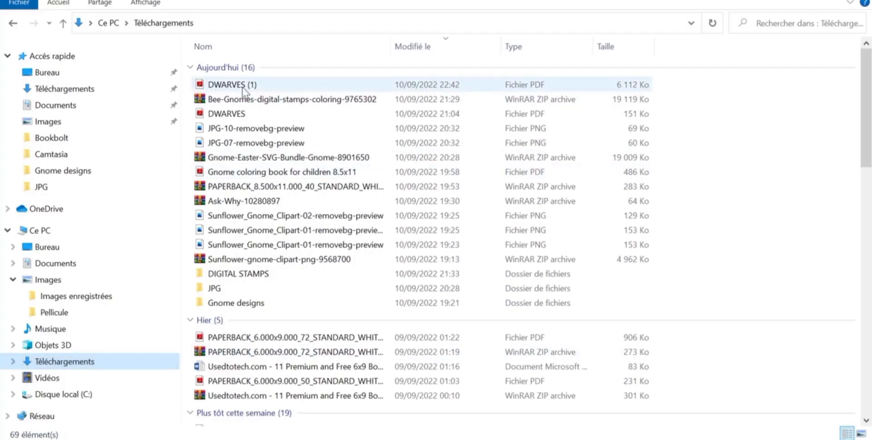
Rename the DWARVES (1) PDF in the Téléchargements folder as "P"
left_click(240, 85)
right_click(242, 87)
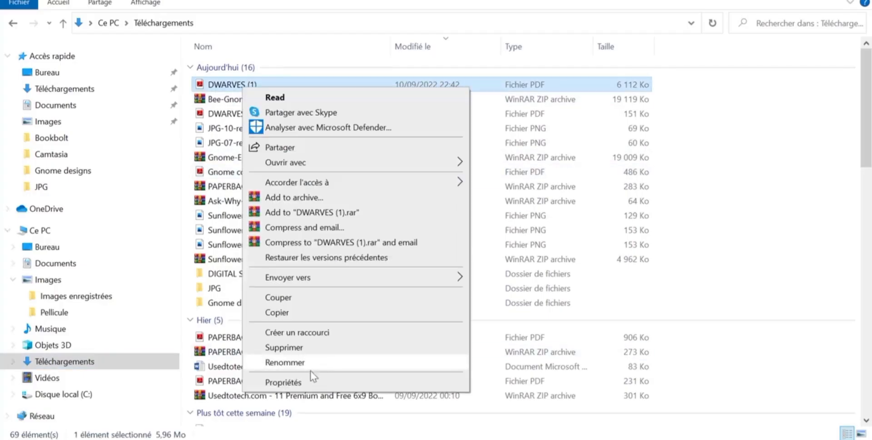
left_click(313, 366)
type("P")
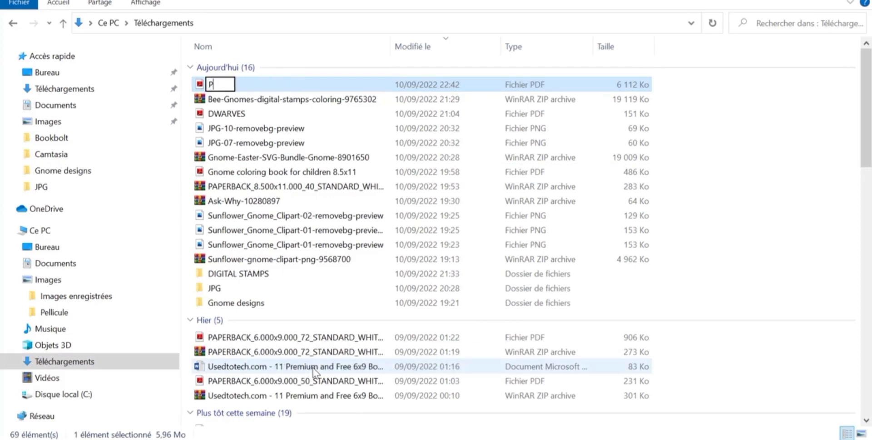
key("Tab")
key("Escape")
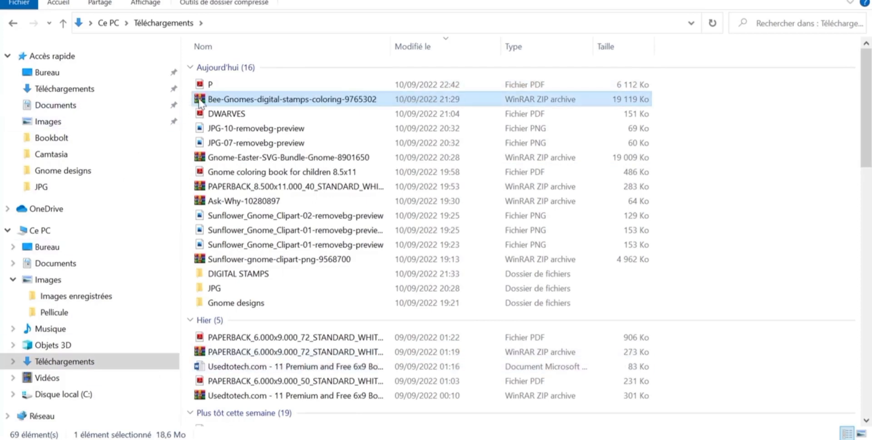
Rename the P PDF in the Téléchargements folder as "Dwarf coloring book paperback for video tutorial"
right_click(214, 88)
left_click(225, 86)
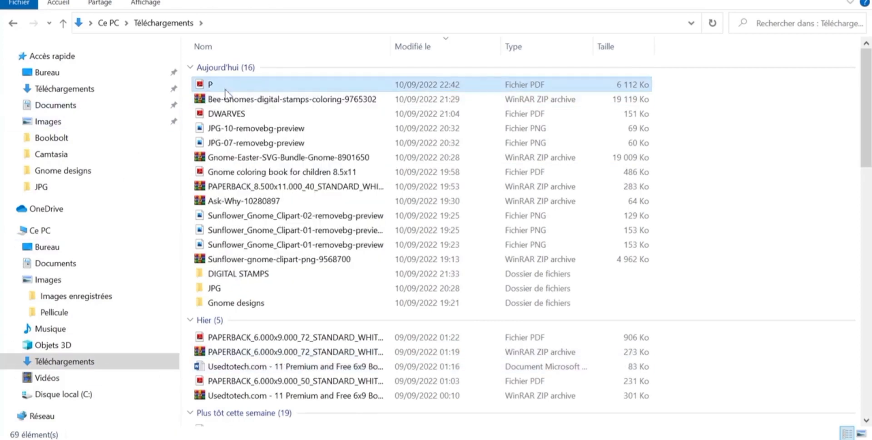
right_click(226, 86)
left_click(267, 361)
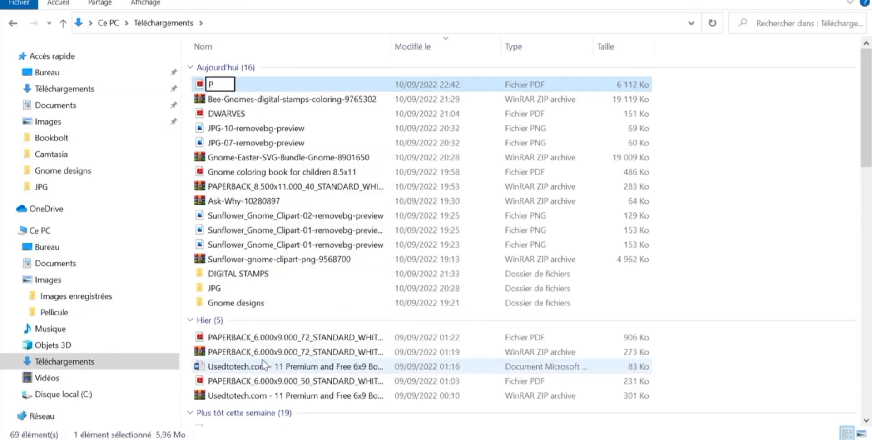
type("Dwarf coloring ")
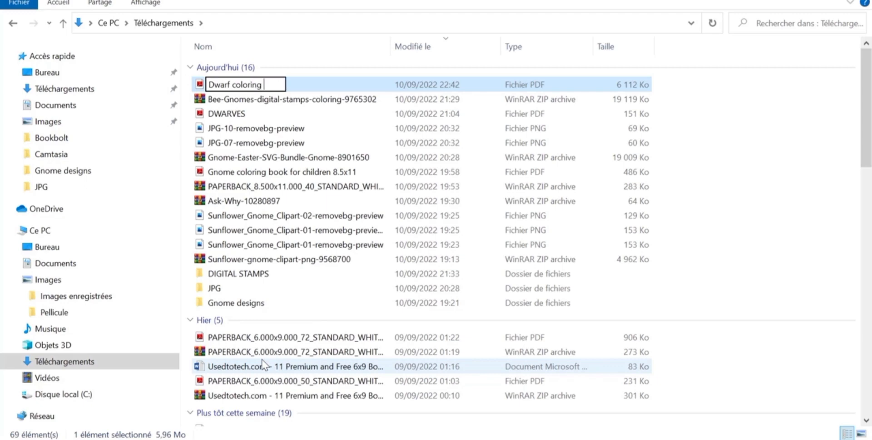
type("book paper")
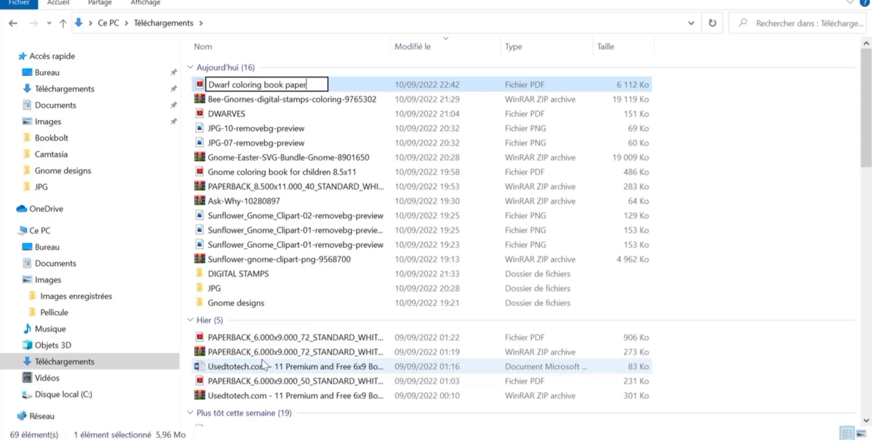
type("back f")
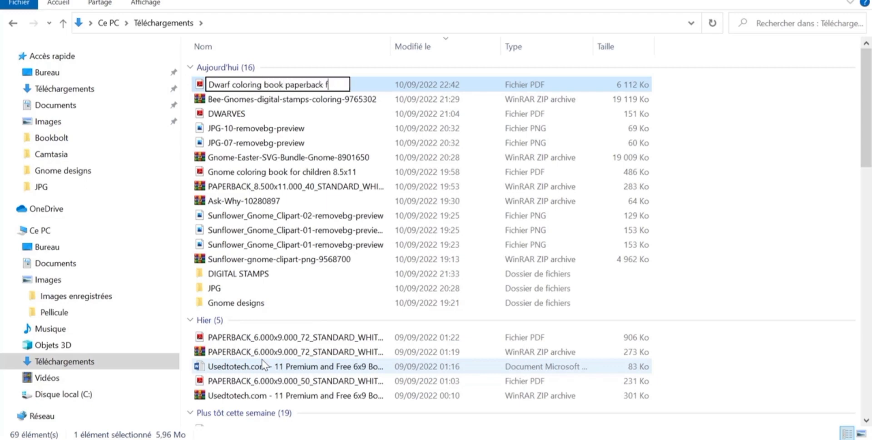
type("or gffn")
key("BackSpace")
key("BackSpace")
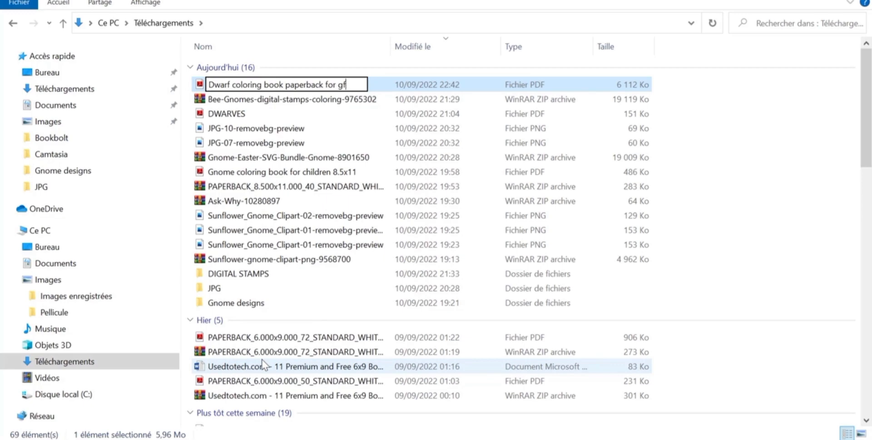
type("video ")
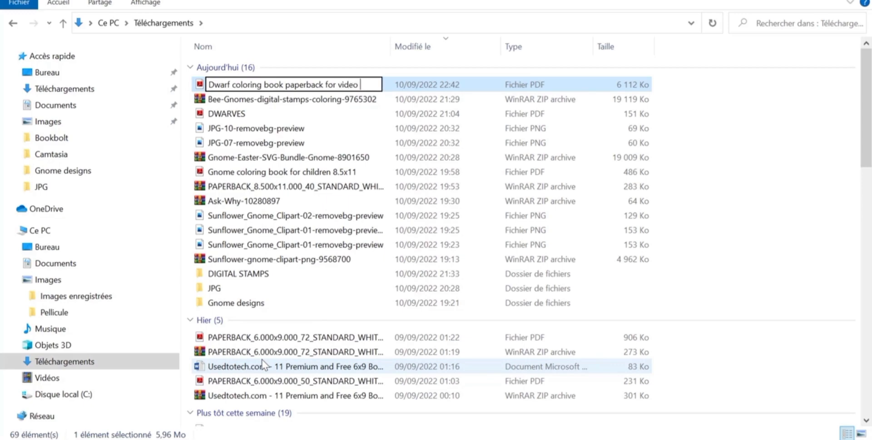
type("tutorial")
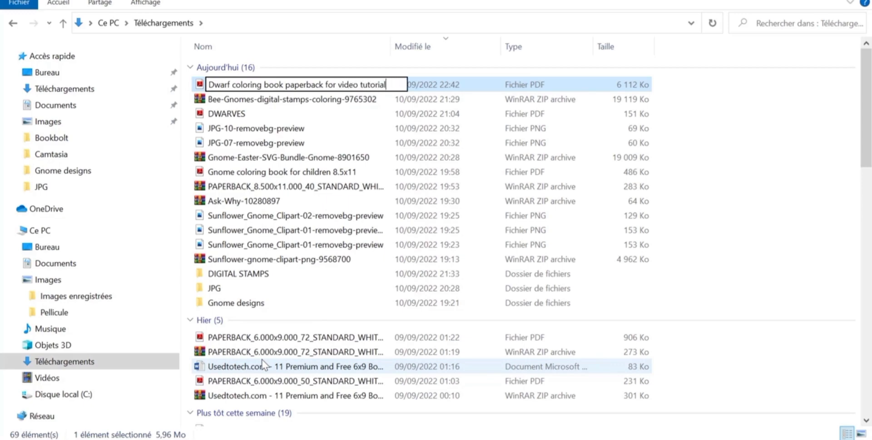
key("Return")
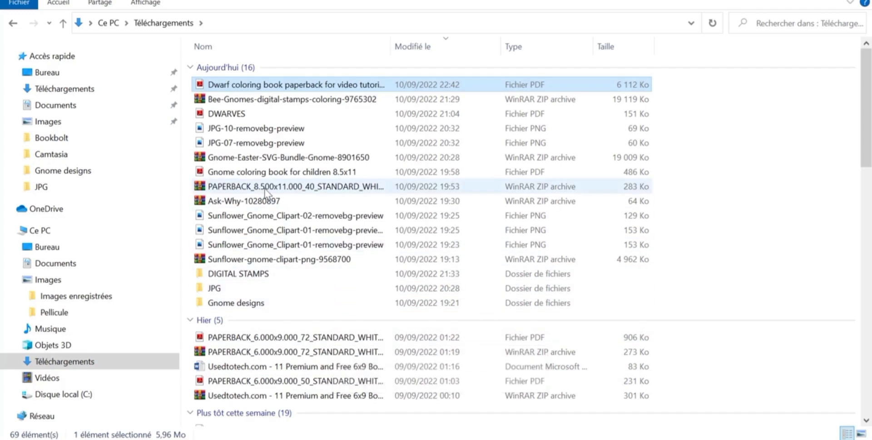
left_click(276, 116)
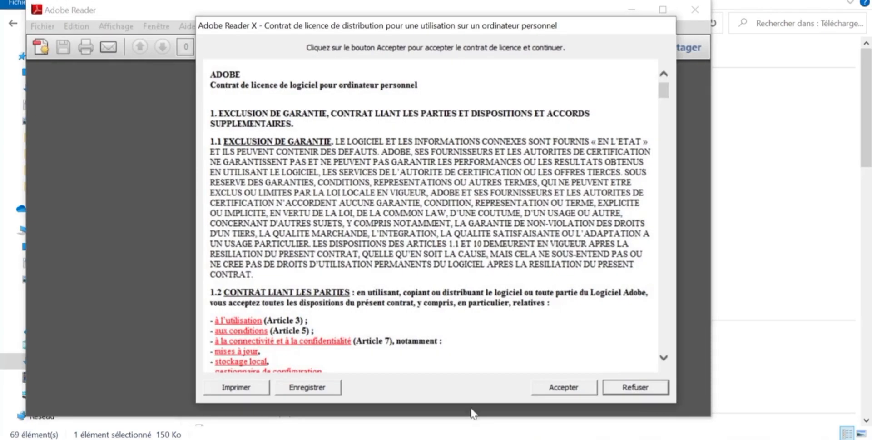
left_click(662, 389)
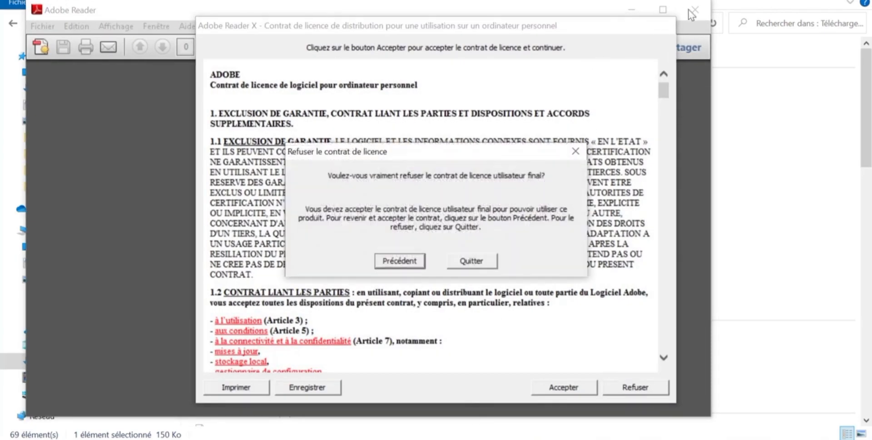
left_click(471, 261)
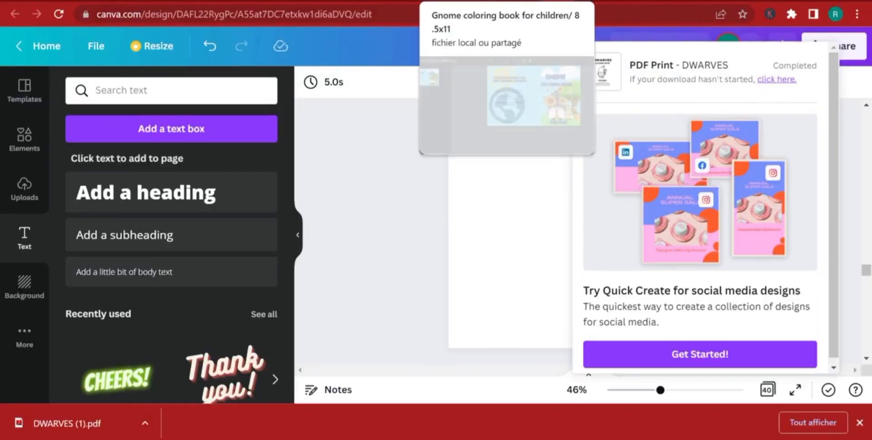
Switch to Chrome and view the Gnome coloring book for children 8.5x11 cover PDF enlarged to 75%
left_click(439, 1)
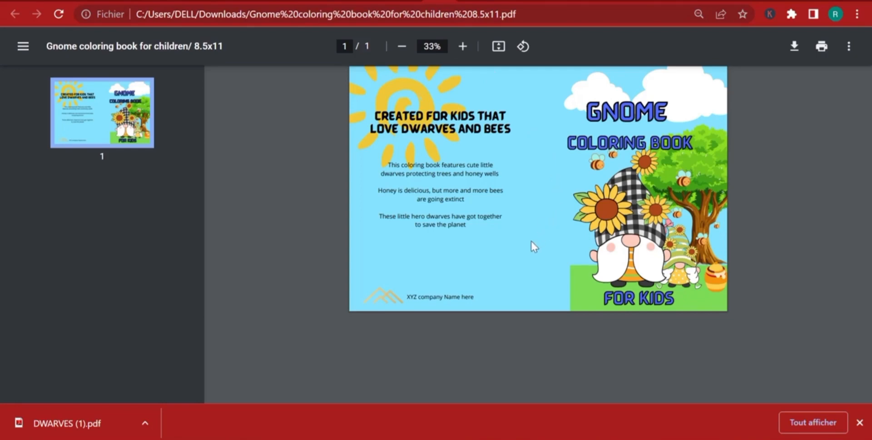
left_click(410, 1)
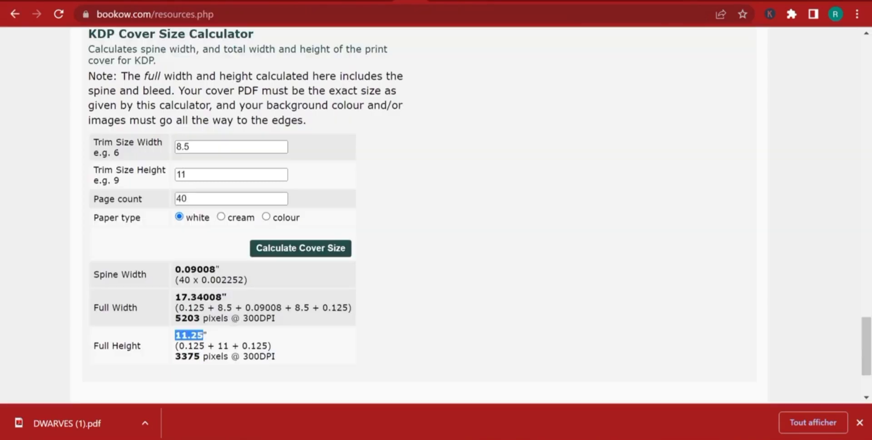
left_click(439, 1)
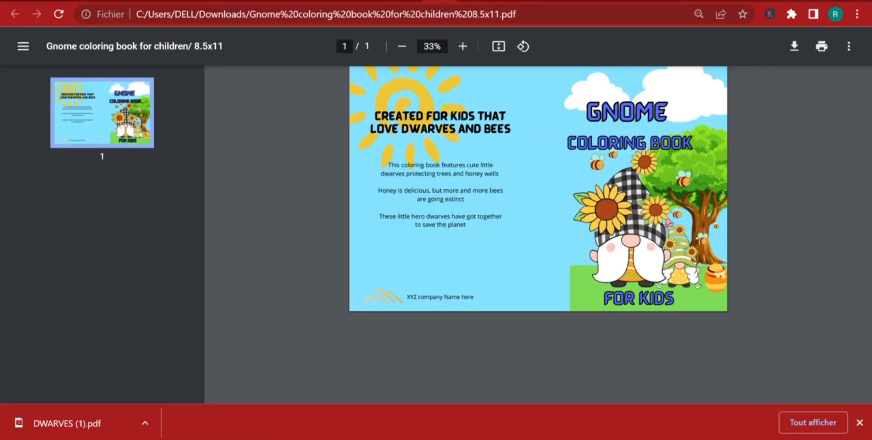
left_click(463, 46)
left_click(463, 46)
left_click(462, 46)
scroll(527, 210, "down", 2)
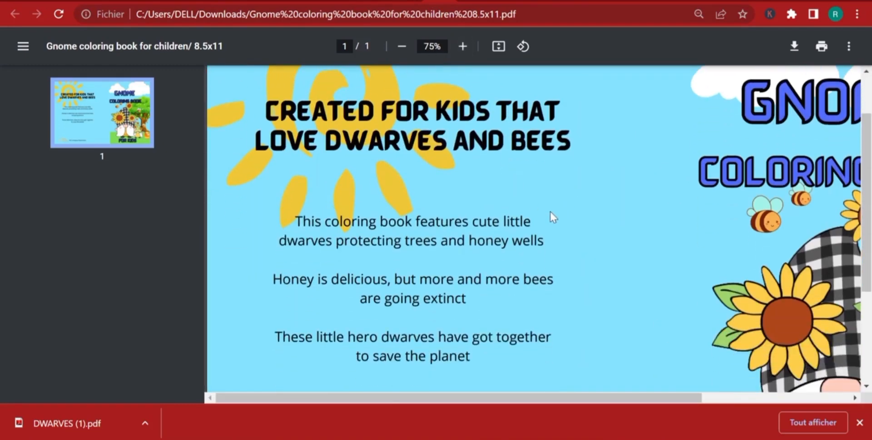
Save a copy of the Gnome coloring book cover PDF in Téléchargements as "Paperback cover for sample video 1"
right_click(478, 207)
left_click(512, 273)
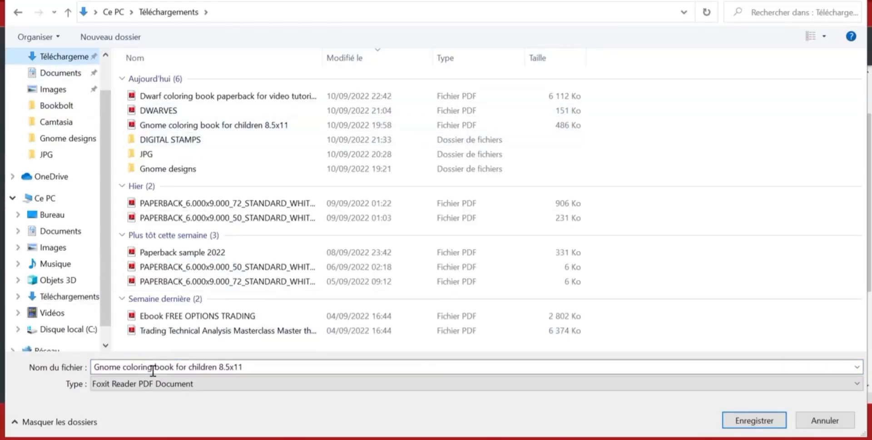
left_click(184, 367)
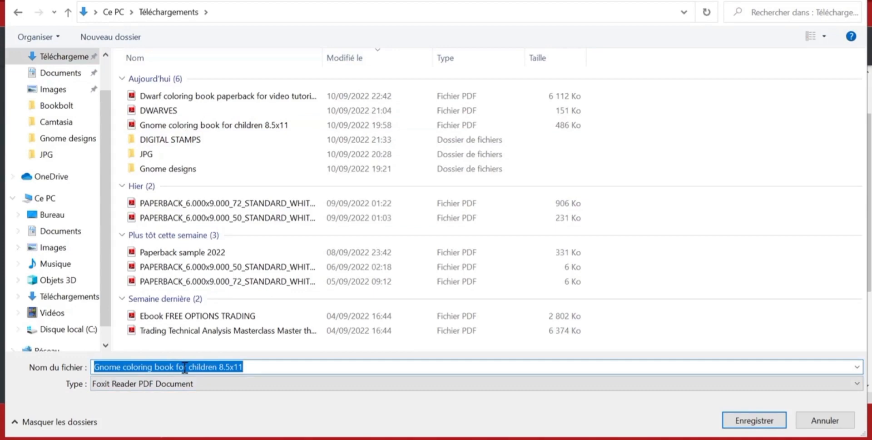
type("Pape")
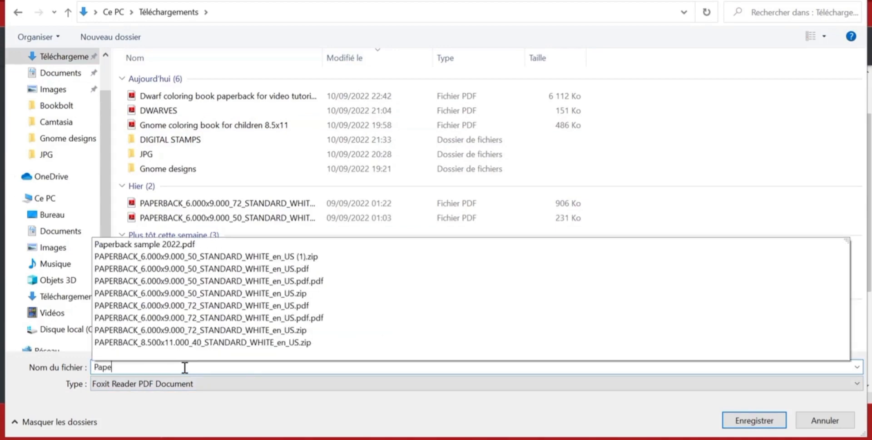
type("rback vo")
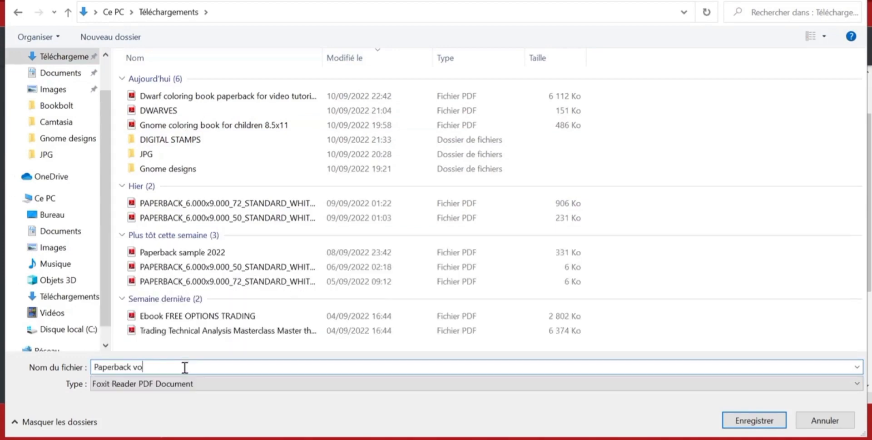
key("BackSpace")
key("BackSpace")
type("cov")
key("Return")
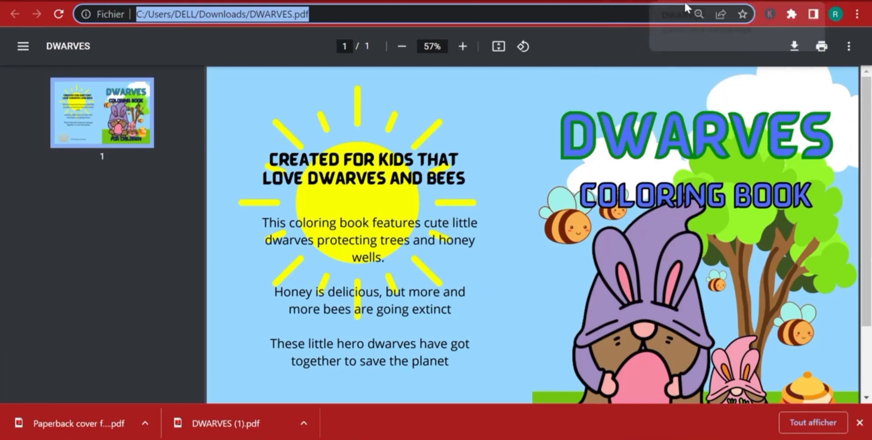
Save a copy of the DWARVES cover PDF in Téléchargements as "Paperback cover for sample video 23"
right_click(426, 164)
left_click(470, 233)
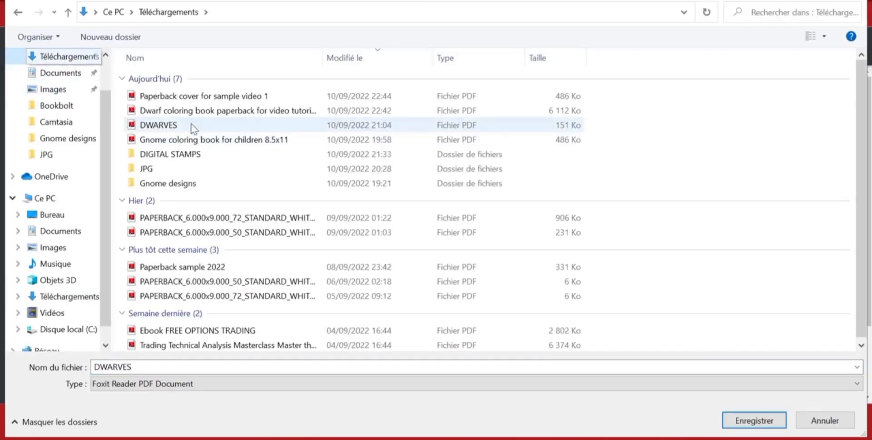
left_click(208, 96)
left_click(243, 366)
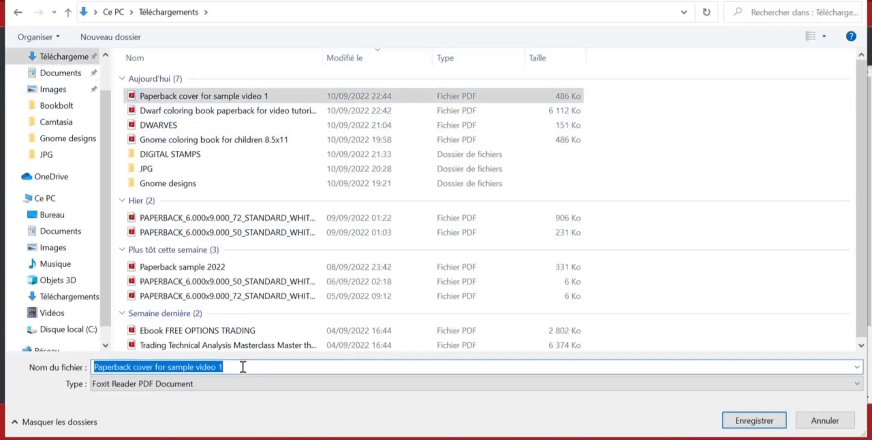
left_click(243, 367)
key("BackSpace")
key("Return")
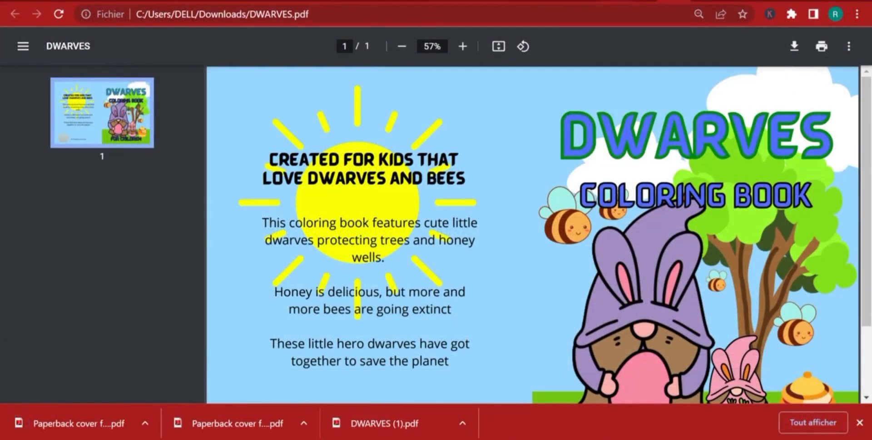
Try to open the downloaded DWARVES (1) PDF in the browser, and return to the DWARVES cover
left_click(384, 432)
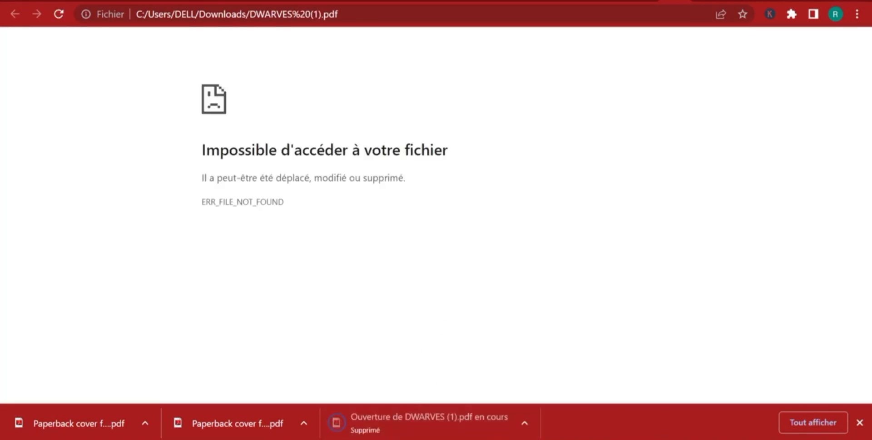
left_click(682, 1)
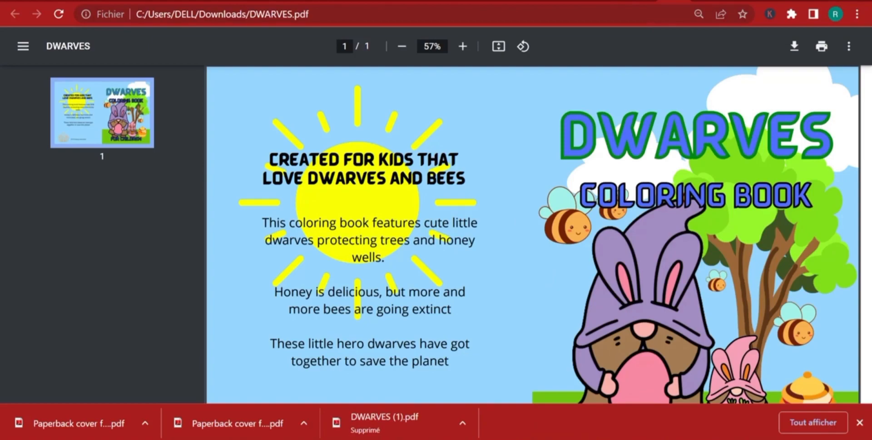
Switch to File Explorer and open the Dwarf coloring book paperback PDF in Foxit Reader, dismissing the Adobe Reader licence agreement
left_click(375, 404)
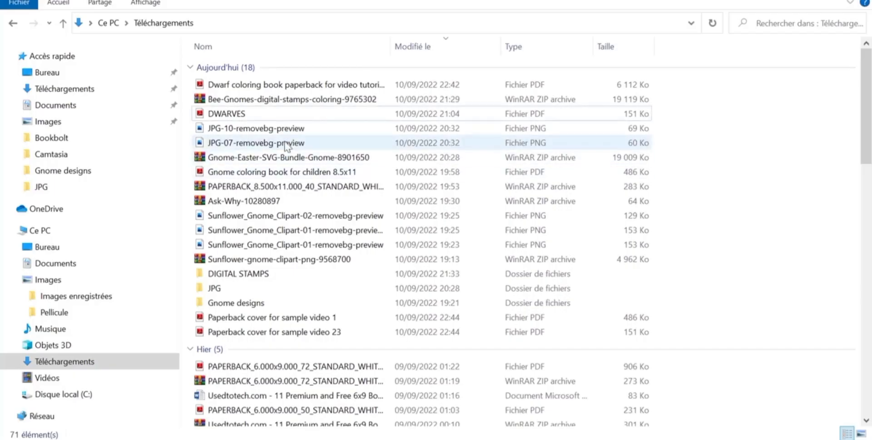
double_click(285, 86)
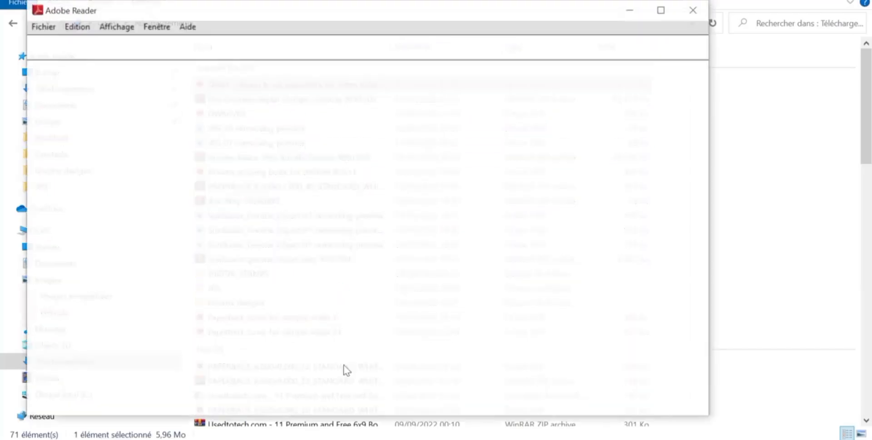
key("Escape")
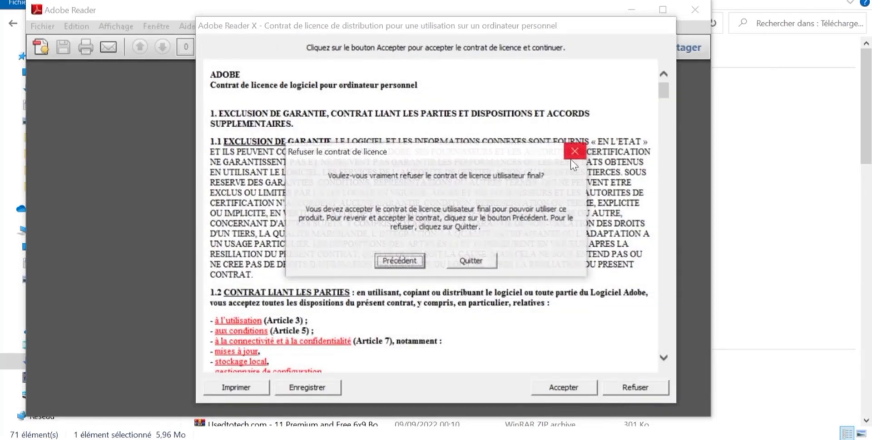
left_click(575, 151)
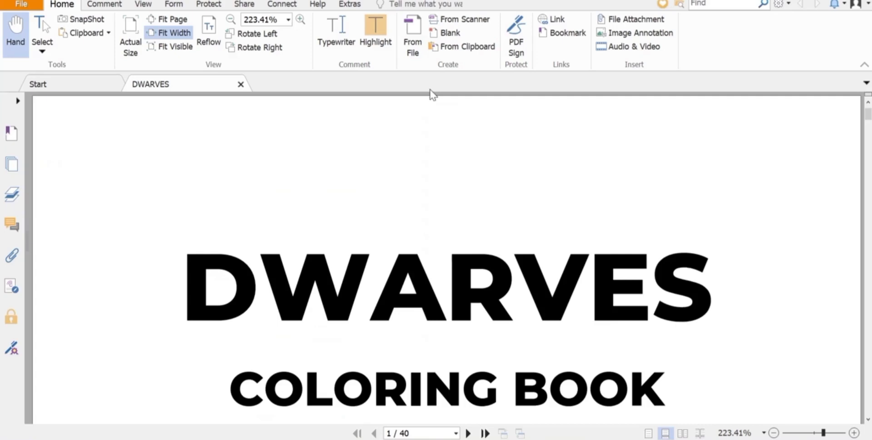
Set the zoom of the DWARVES coloring book PDF to 100%
scroll(448, 149, "down", 5)
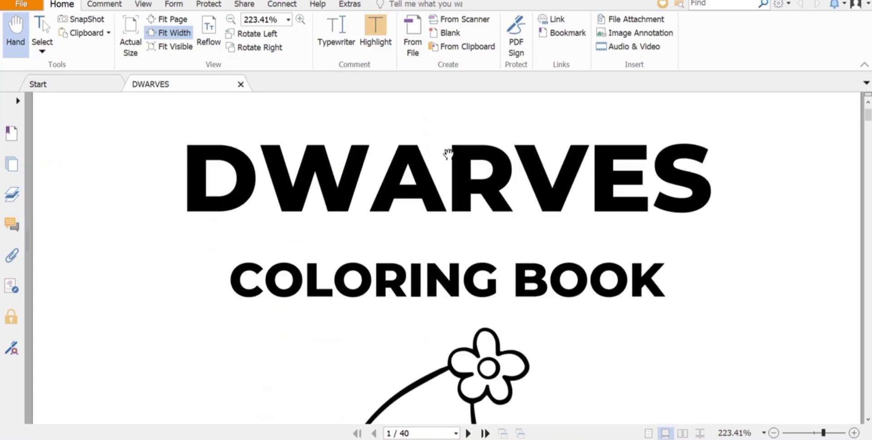
scroll(298, 149, "up", 4)
scroll(298, 150, "up", 2)
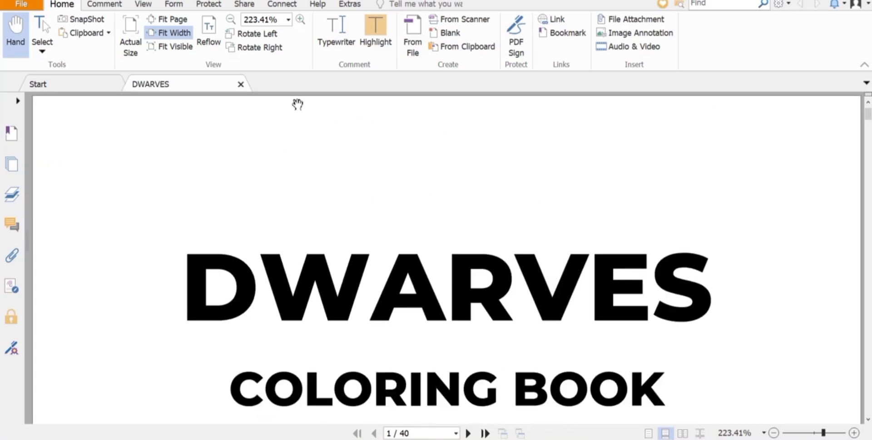
left_click(261, 18)
type("100")
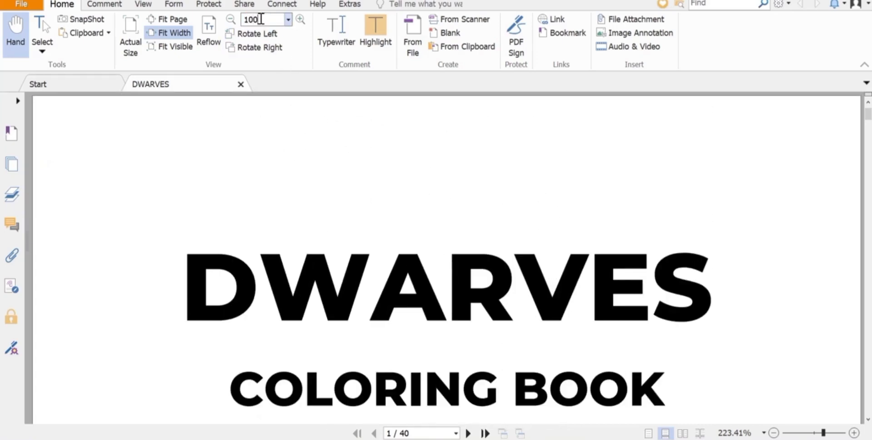
key("Return")
Examine the title page and the coloring pages of the DWARVES PDF through page 8, and return to the first page
scroll(404, 287, "down", 5)
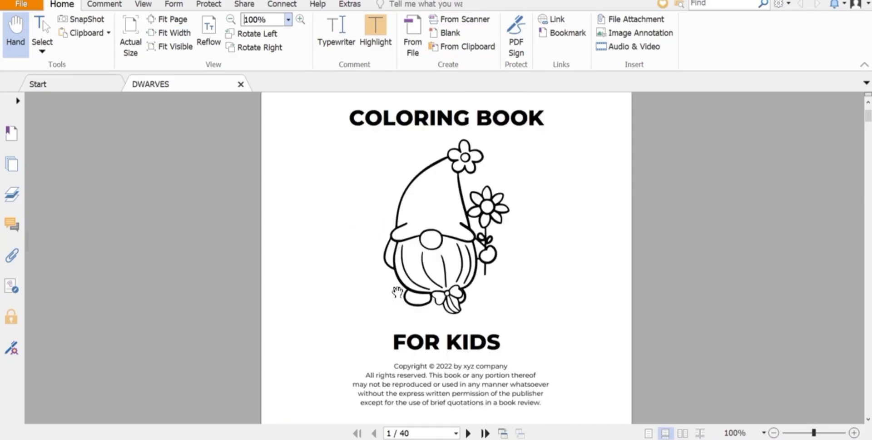
scroll(483, 258, "up", 5)
scroll(484, 263, "down", 10)
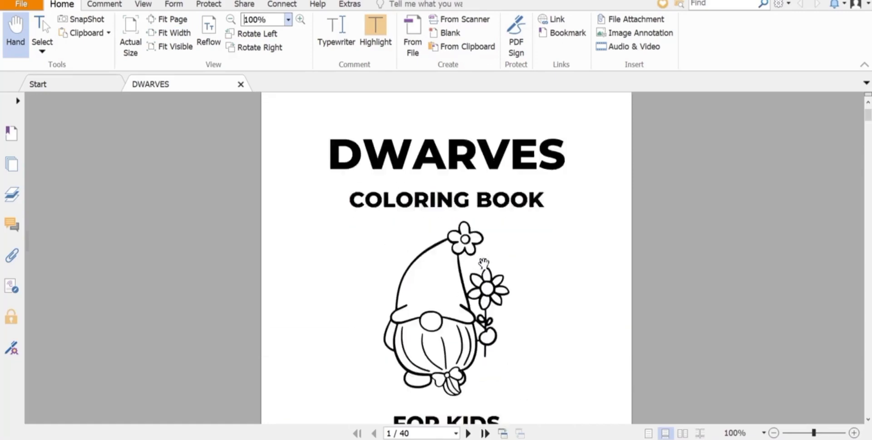
scroll(486, 268, "up", 2)
scroll(487, 271, "up", 8)
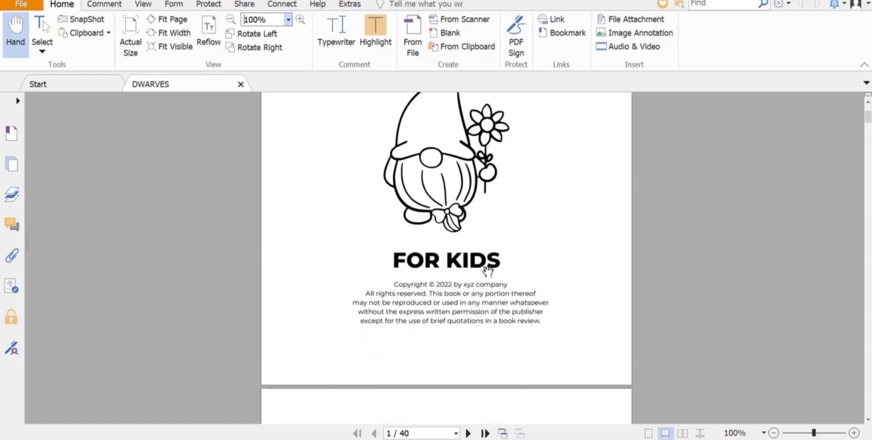
scroll(488, 273, "down", 7)
scroll(492, 286, "down", 10)
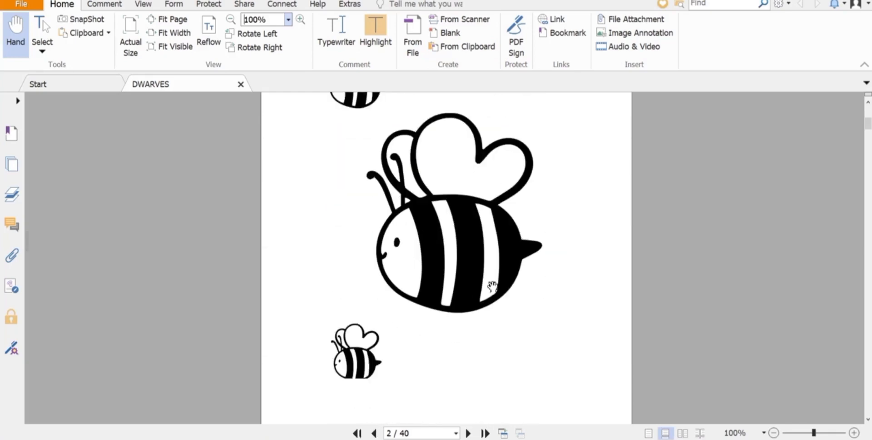
scroll(494, 287, "down", 15)
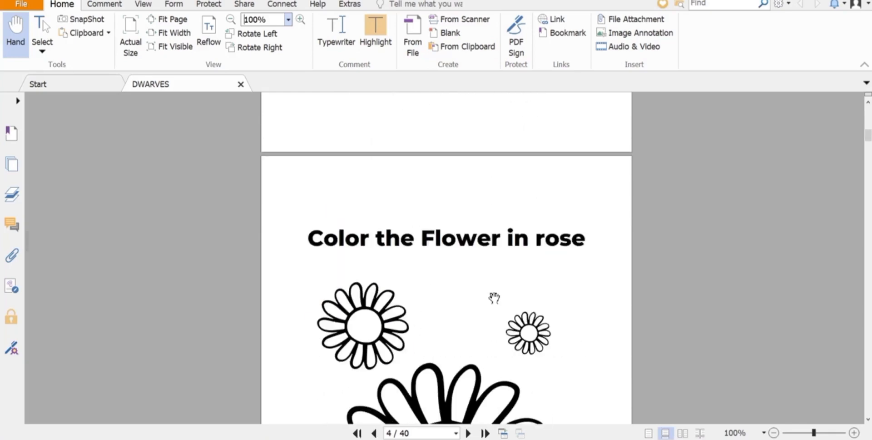
scroll(494, 287, "down", 8)
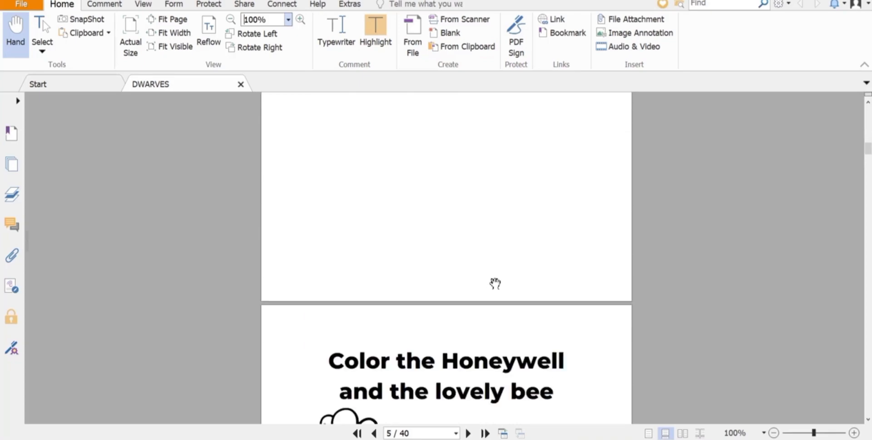
scroll(495, 283, "down", 16)
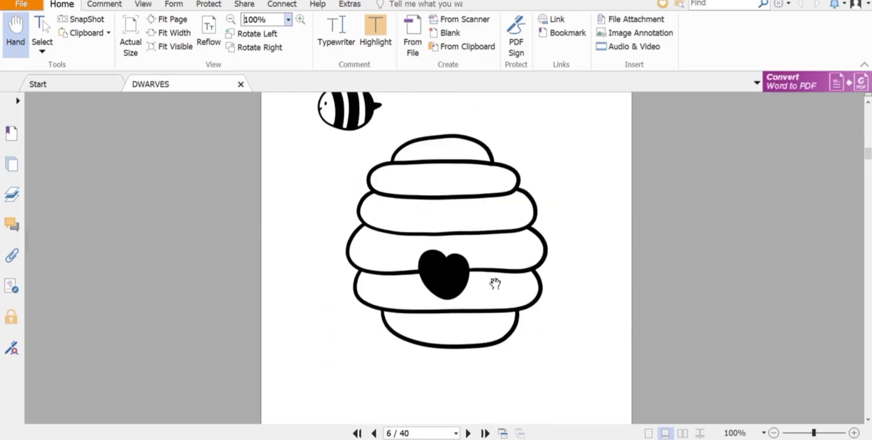
scroll(513, 292, "down", 1)
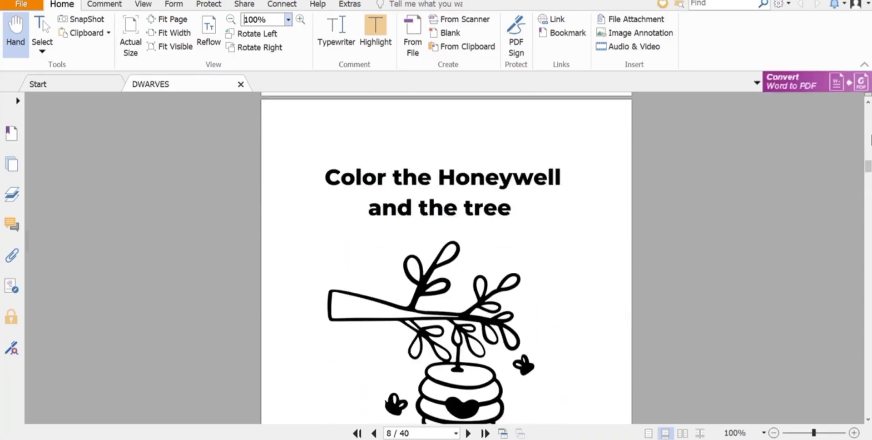
left_click_drag(869, 171, 864, 107)
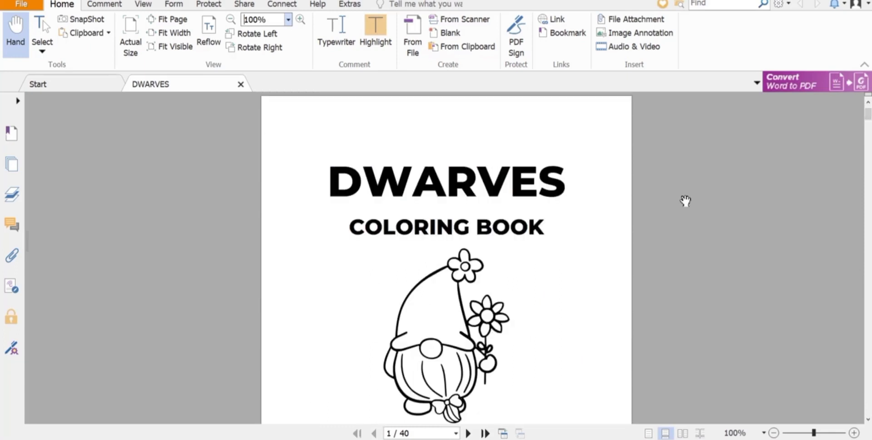